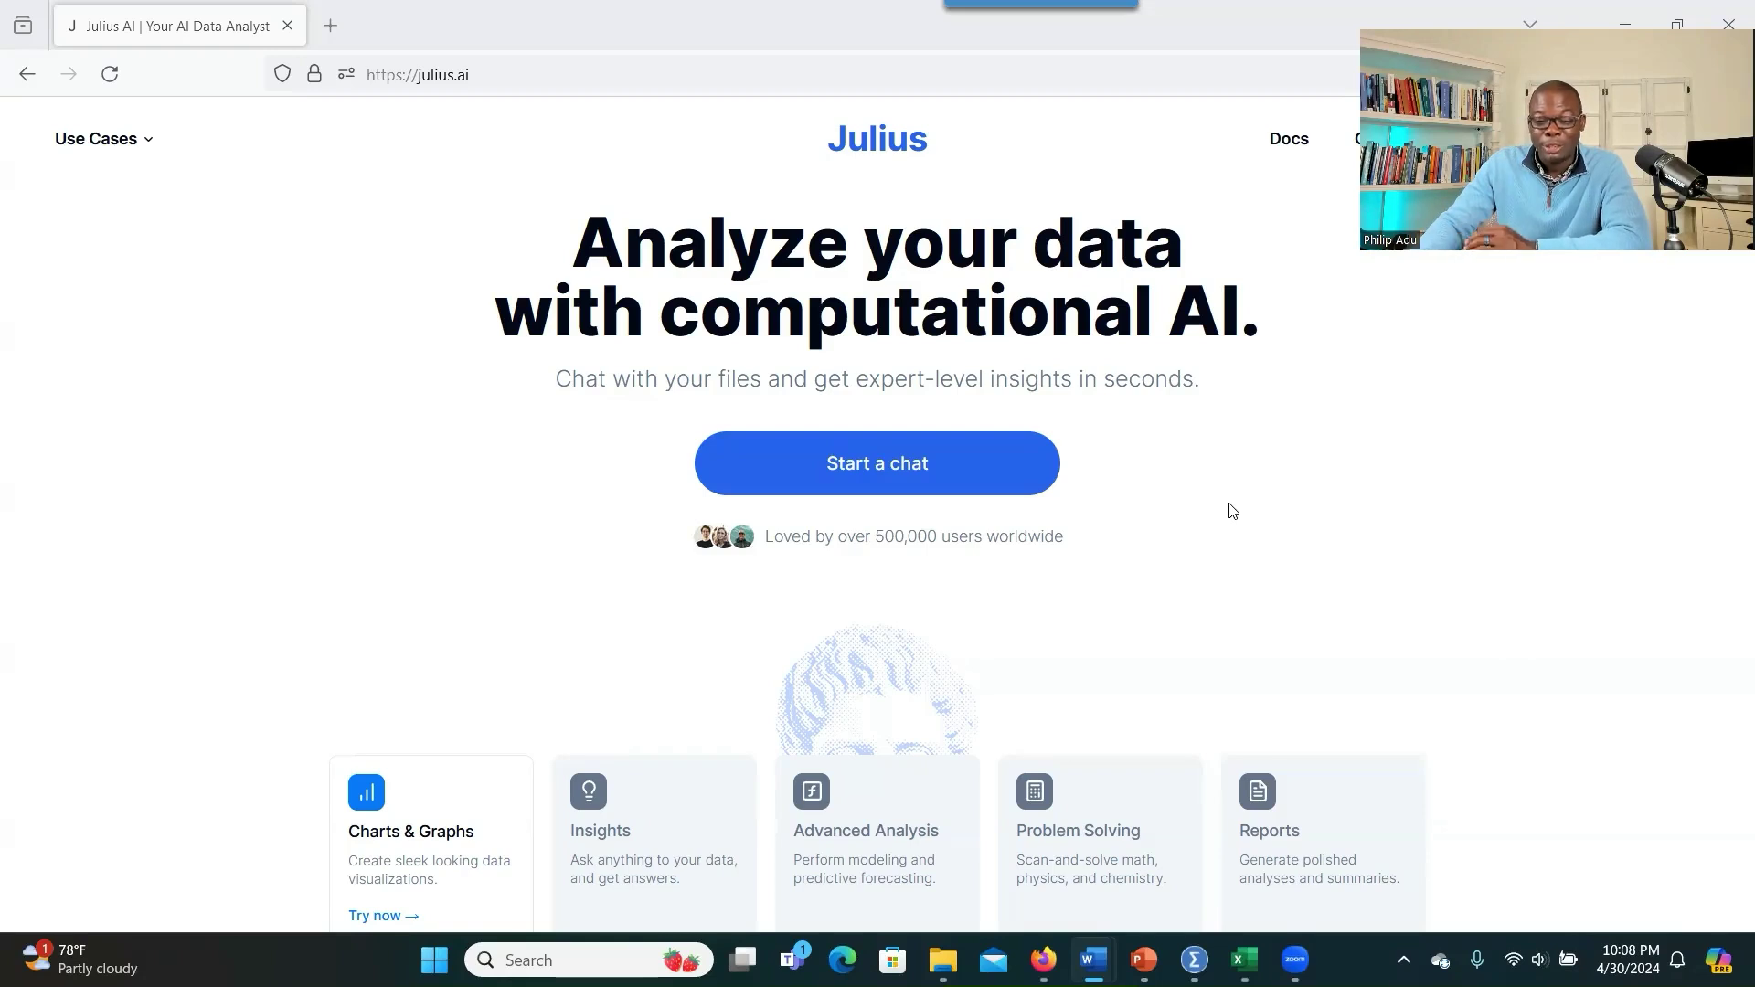
pyautogui.scroll(-5, 1215, 564)
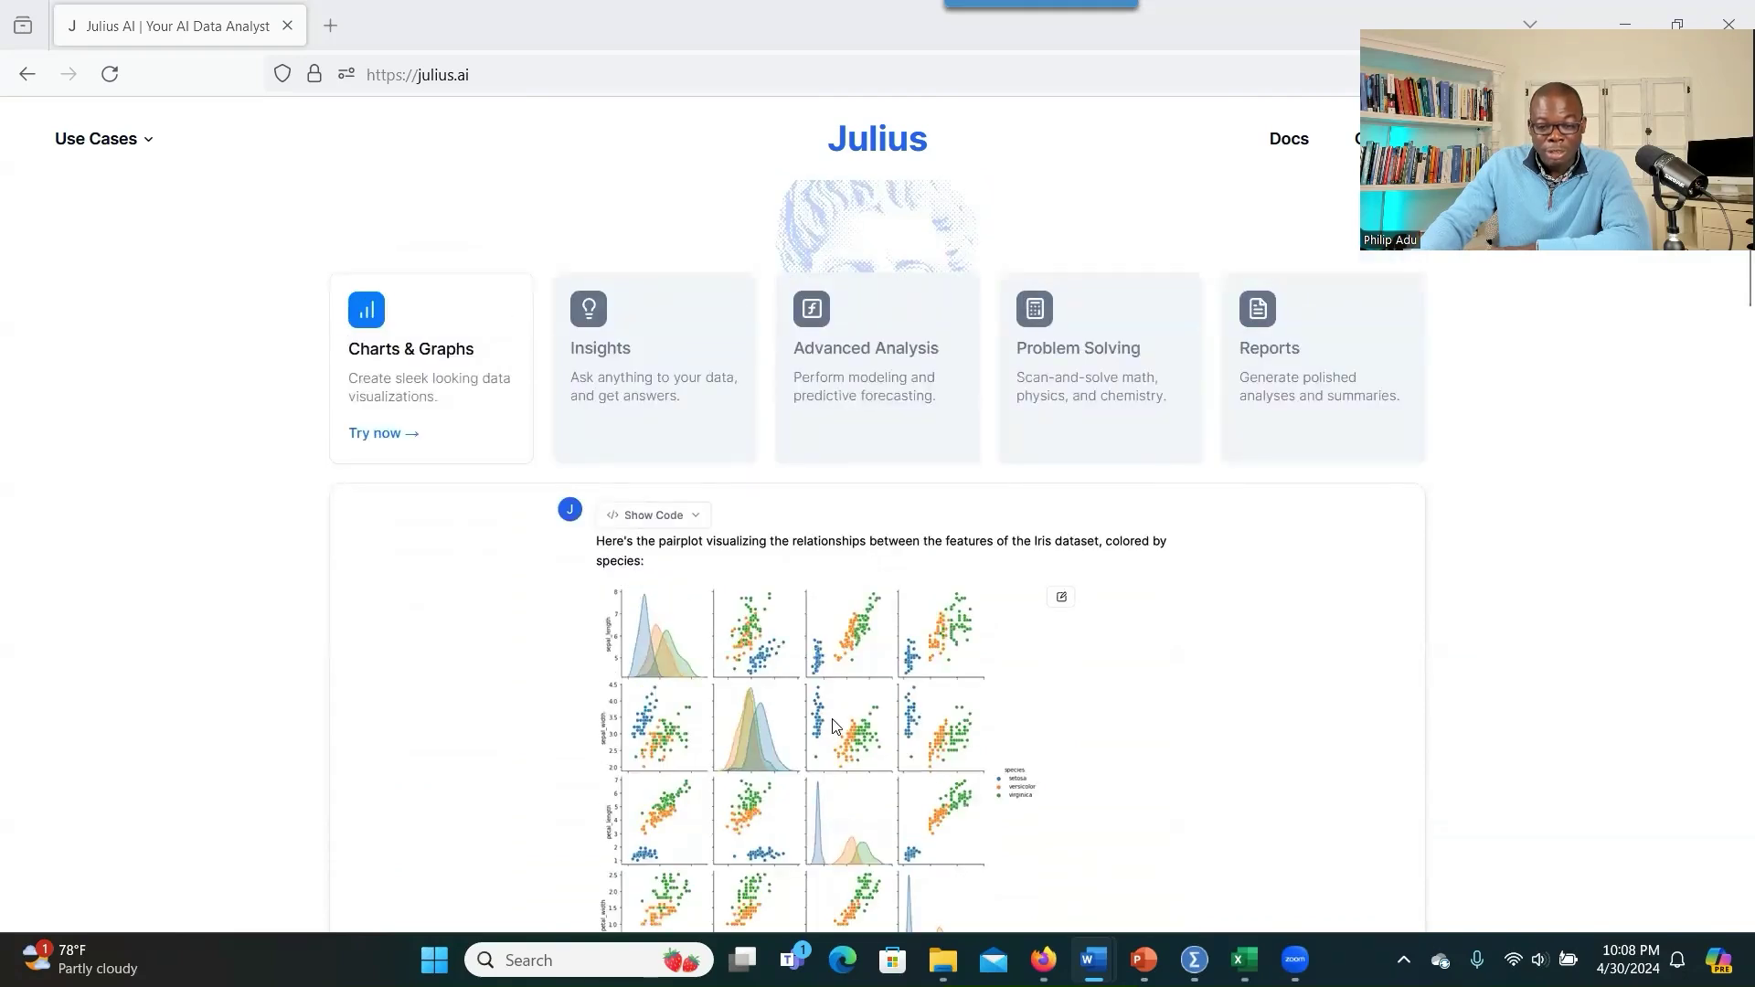
pyautogui.click(642, 387)
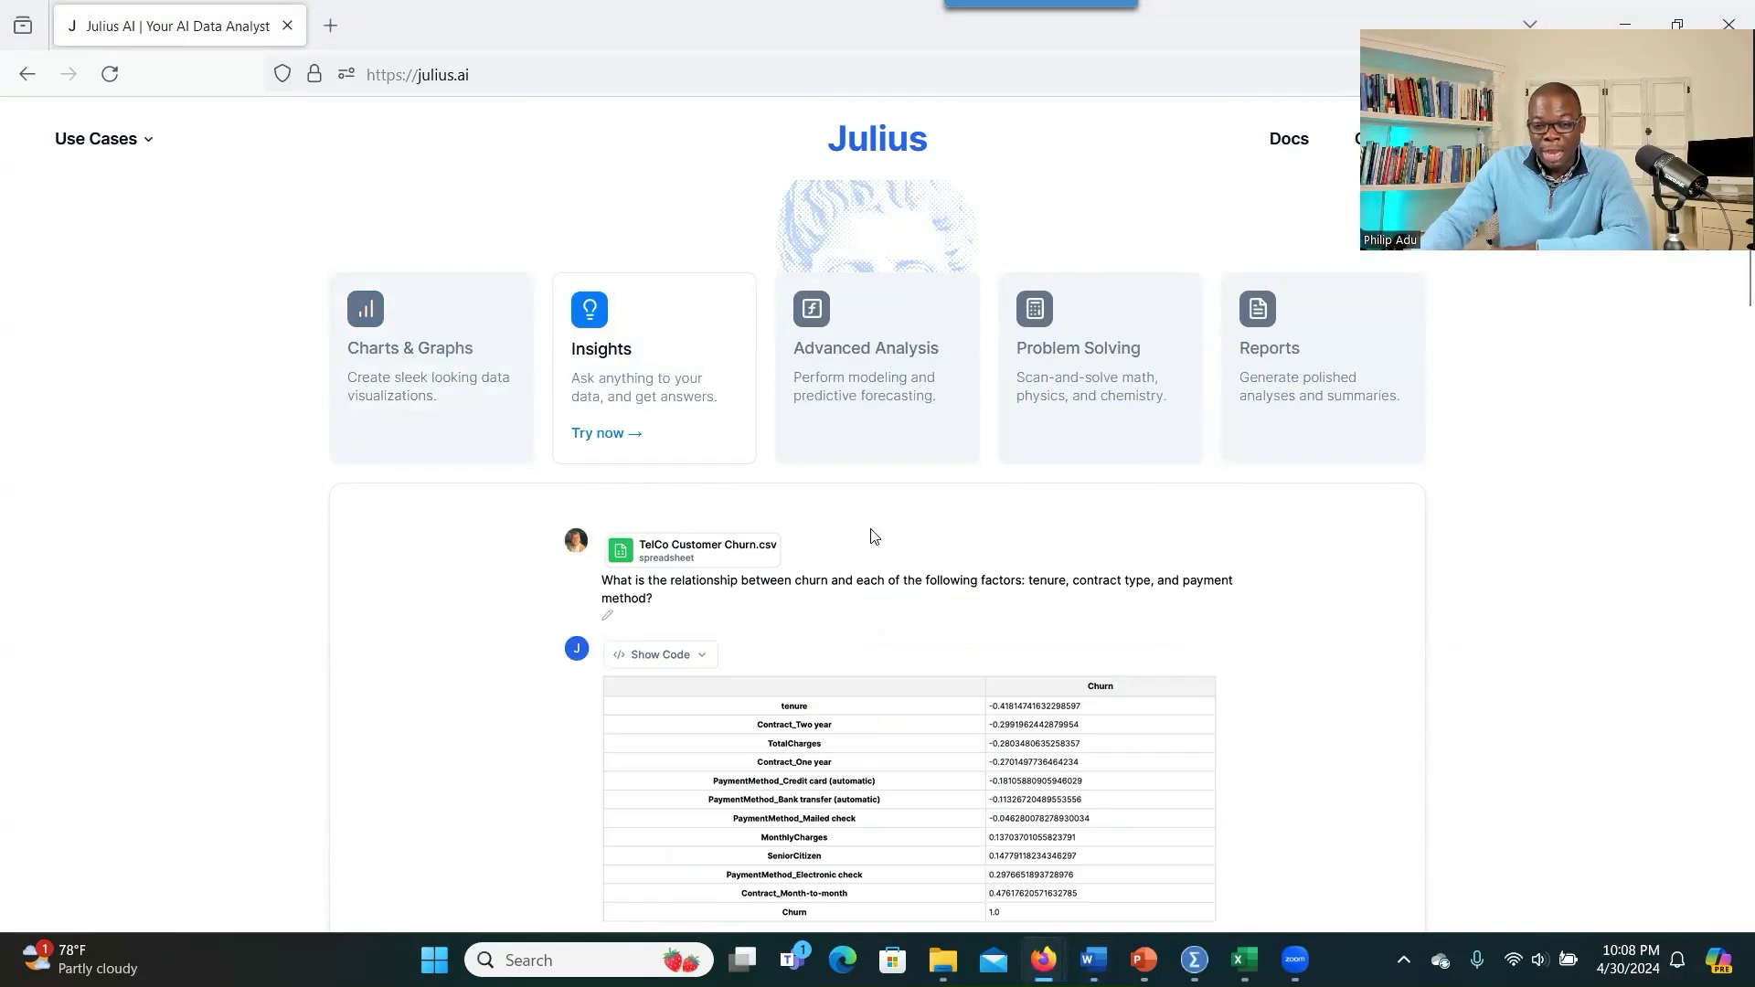
pyautogui.click(905, 432)
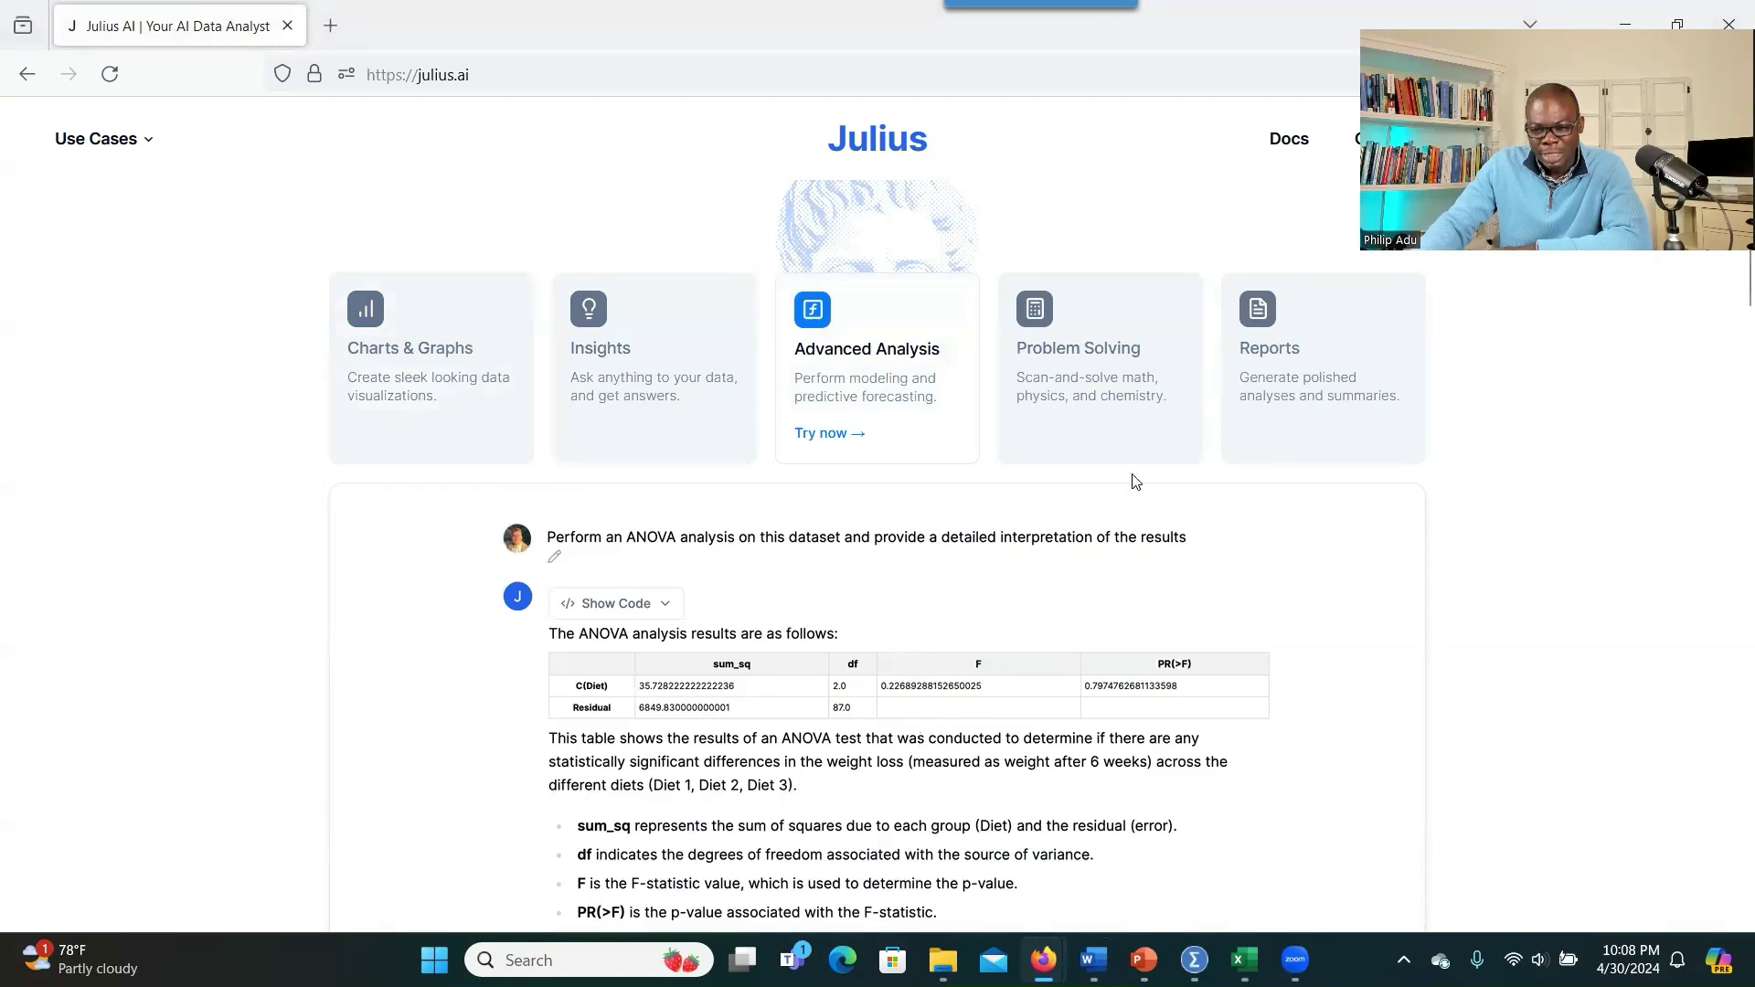
pyautogui.click(1159, 412)
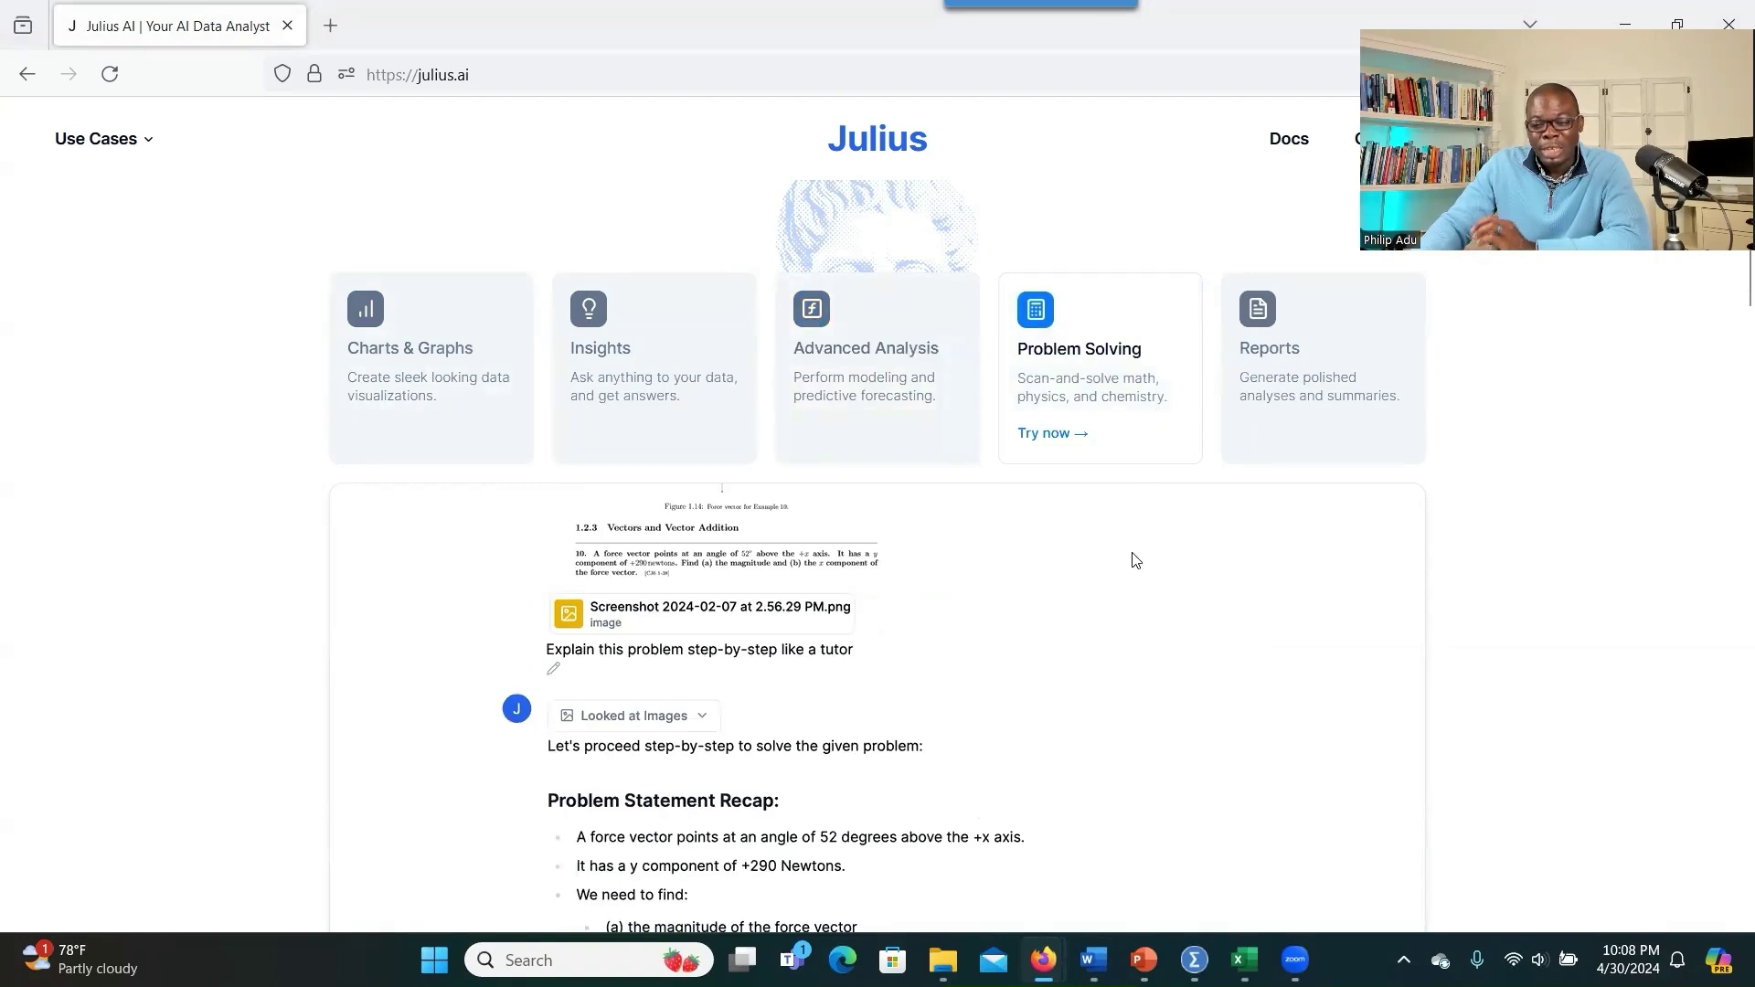
pyautogui.scroll(5, 1134, 558)
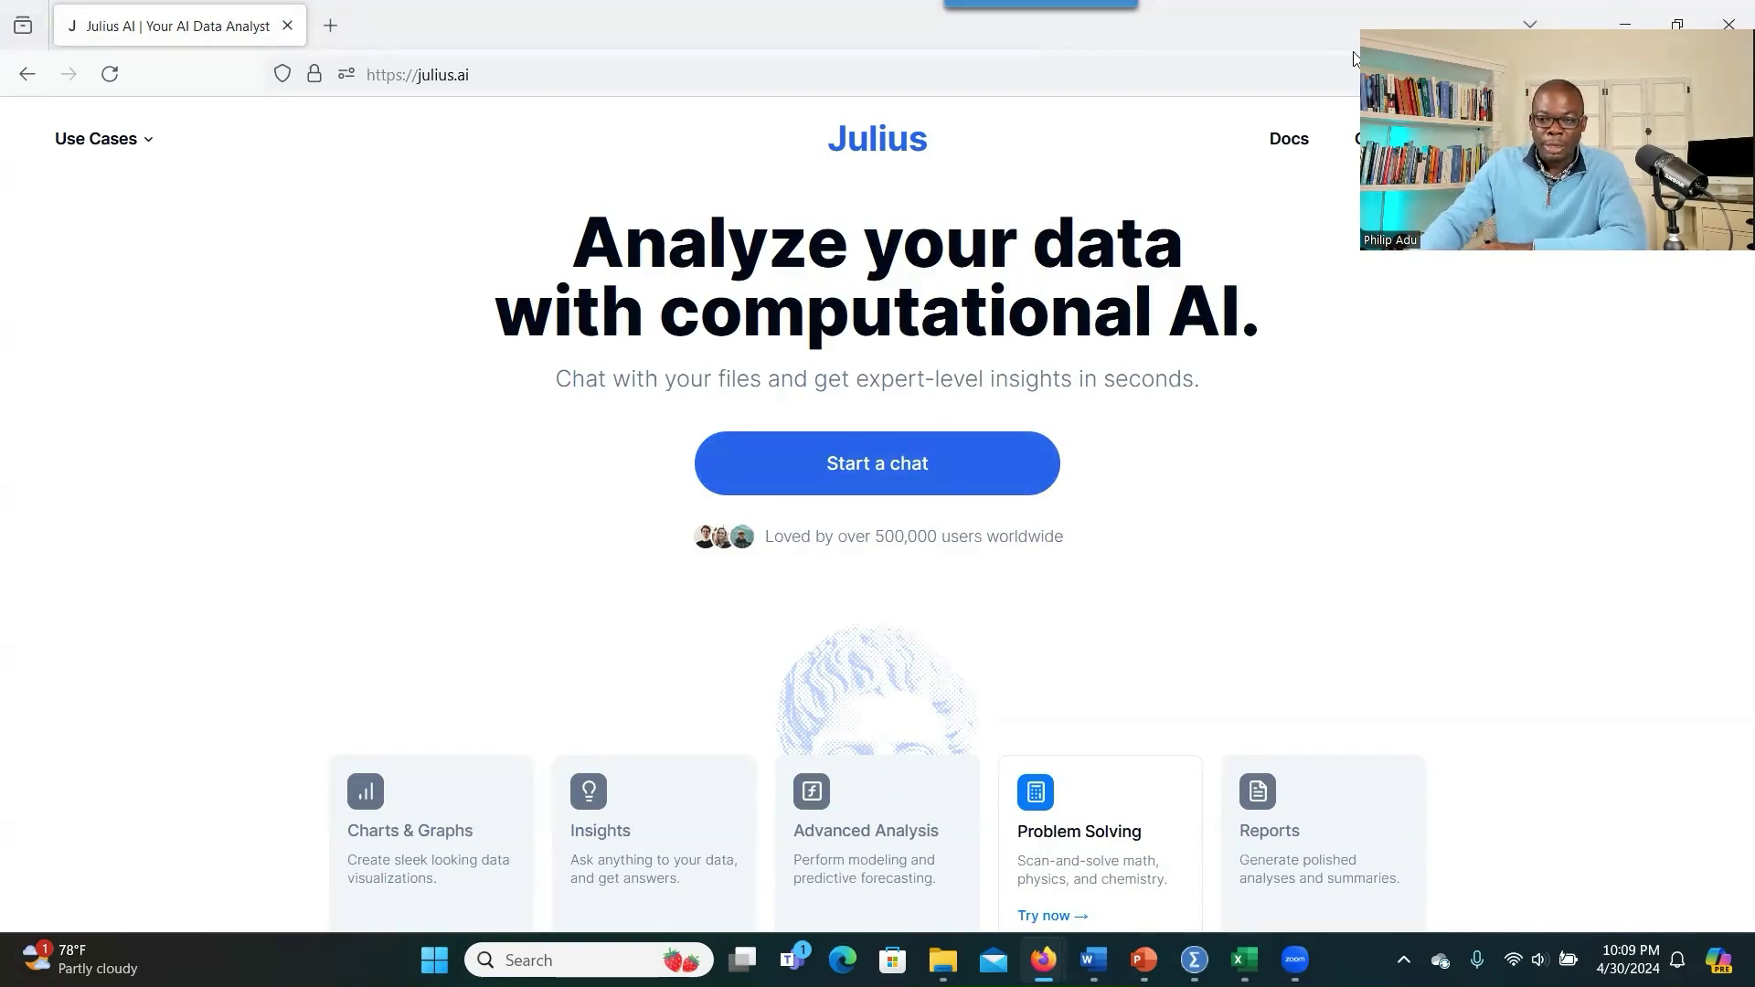
# - Start a new chat and look through the model and runtime lists, keeping Default and Python
pyautogui.click(945, 479)
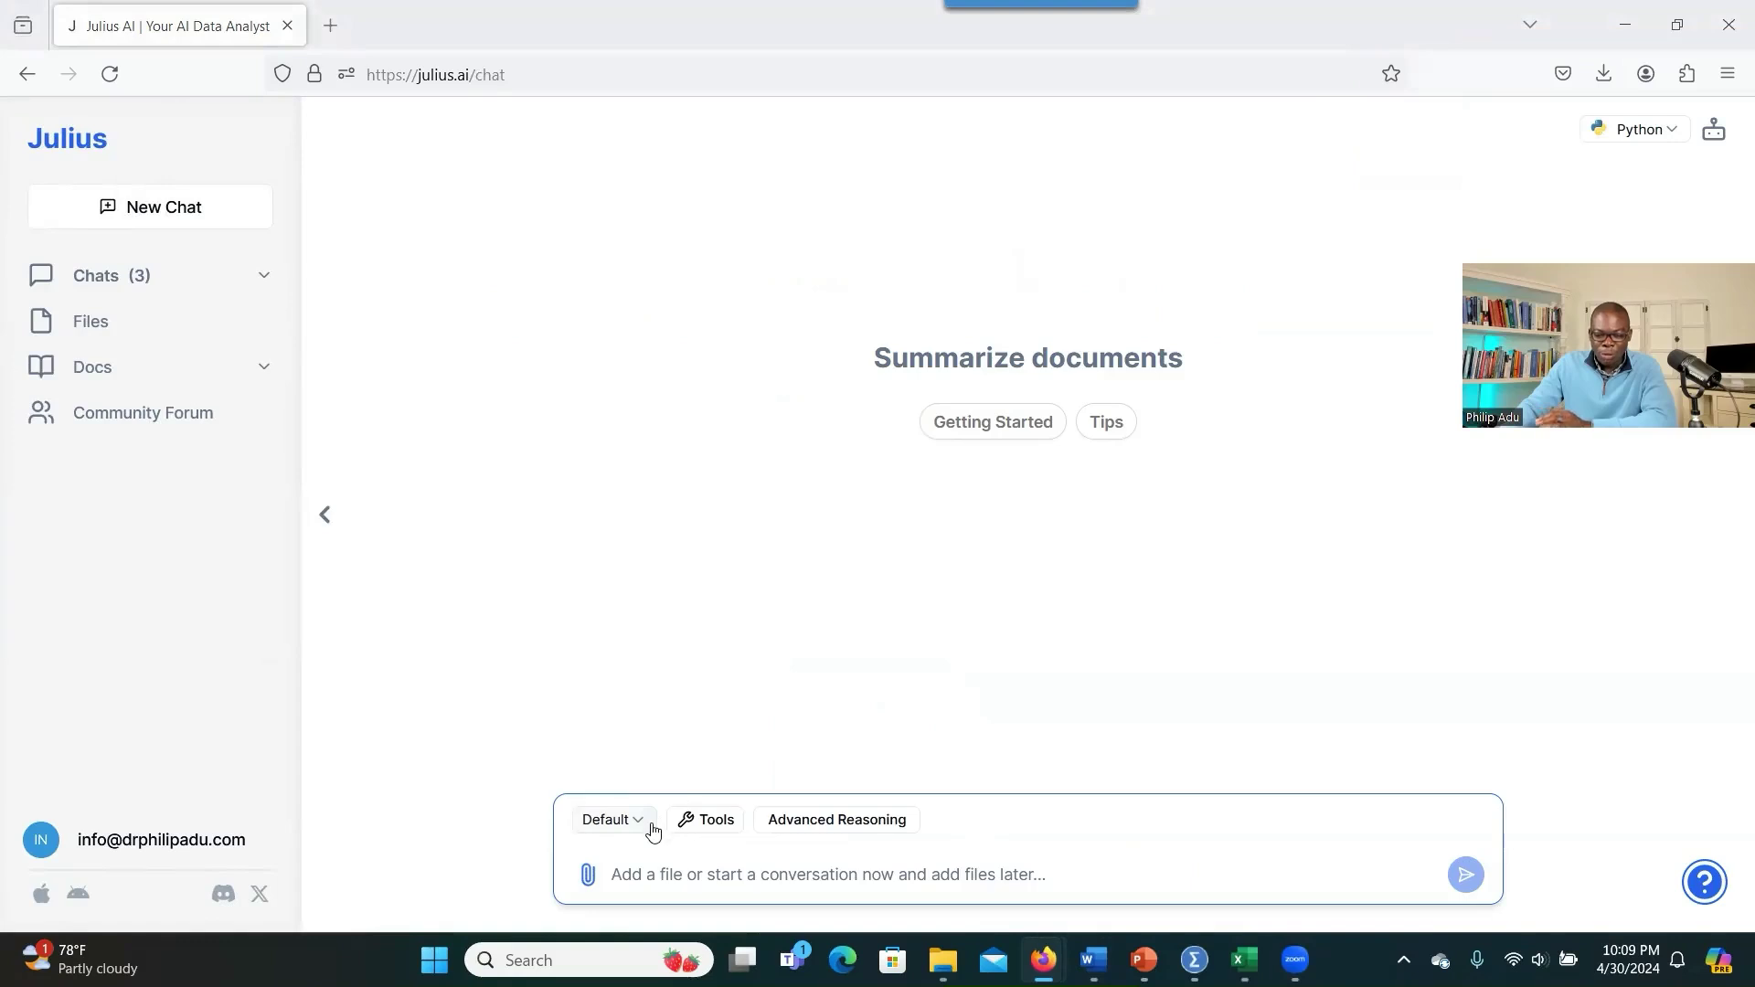
pyautogui.click(650, 826)
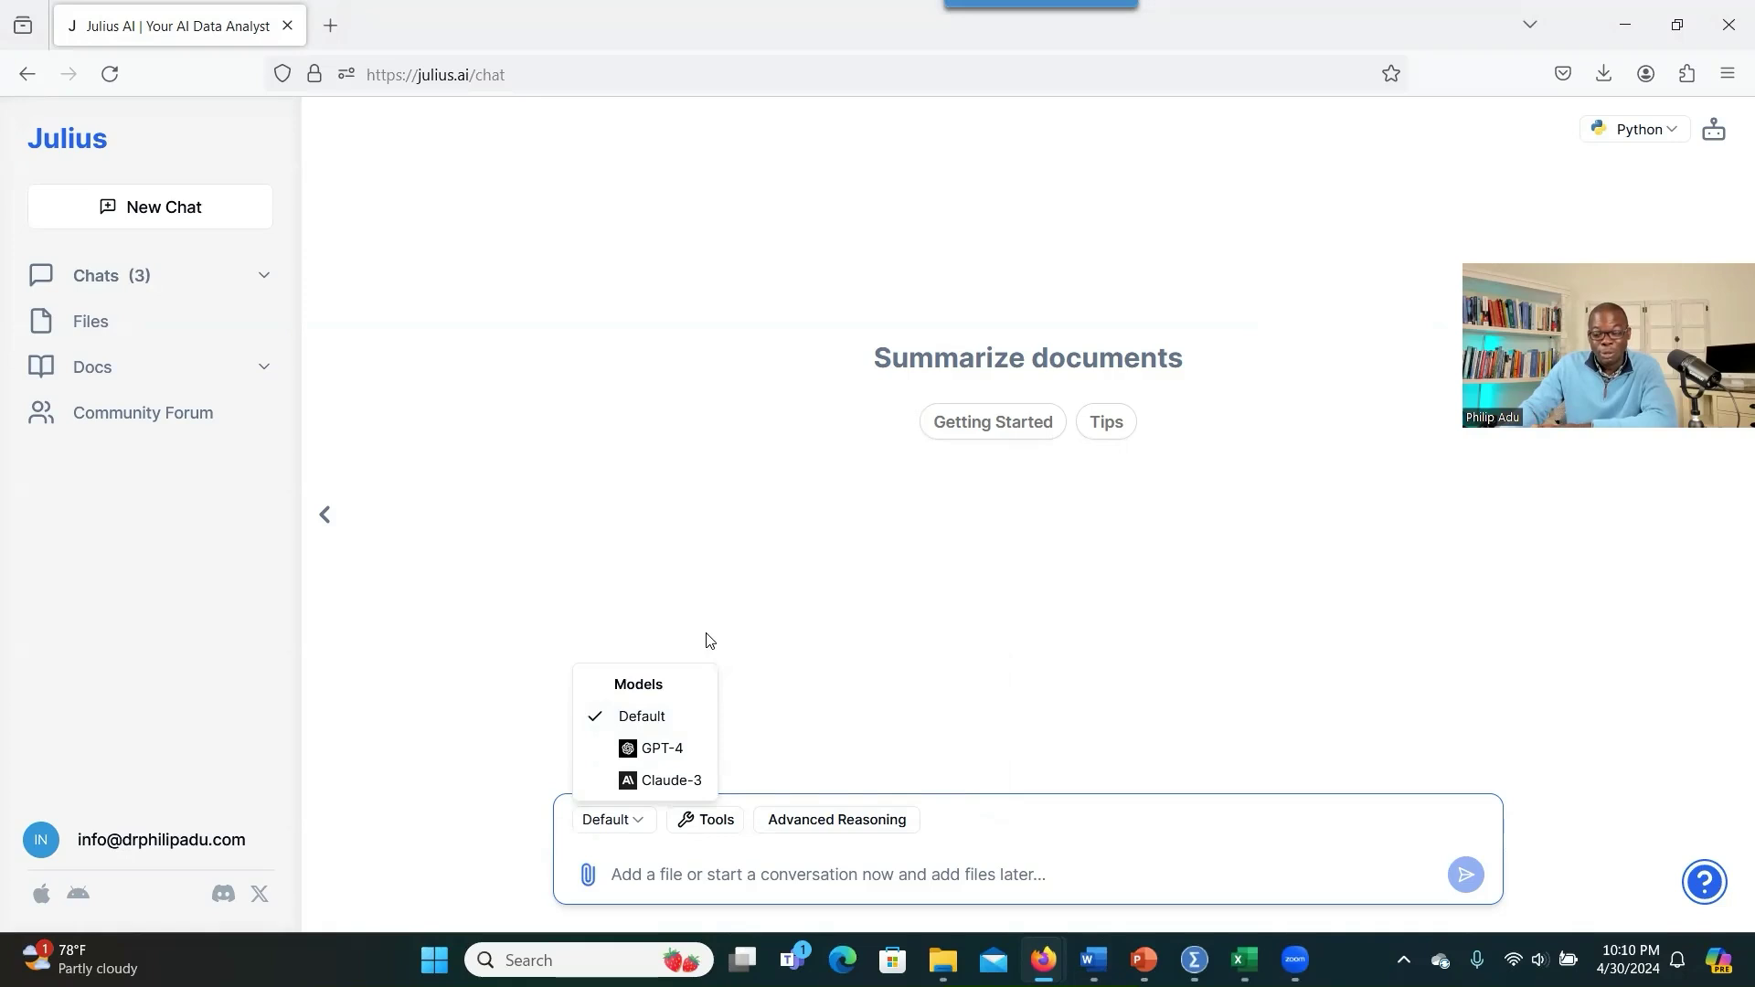
pyautogui.moveTo(681, 719)
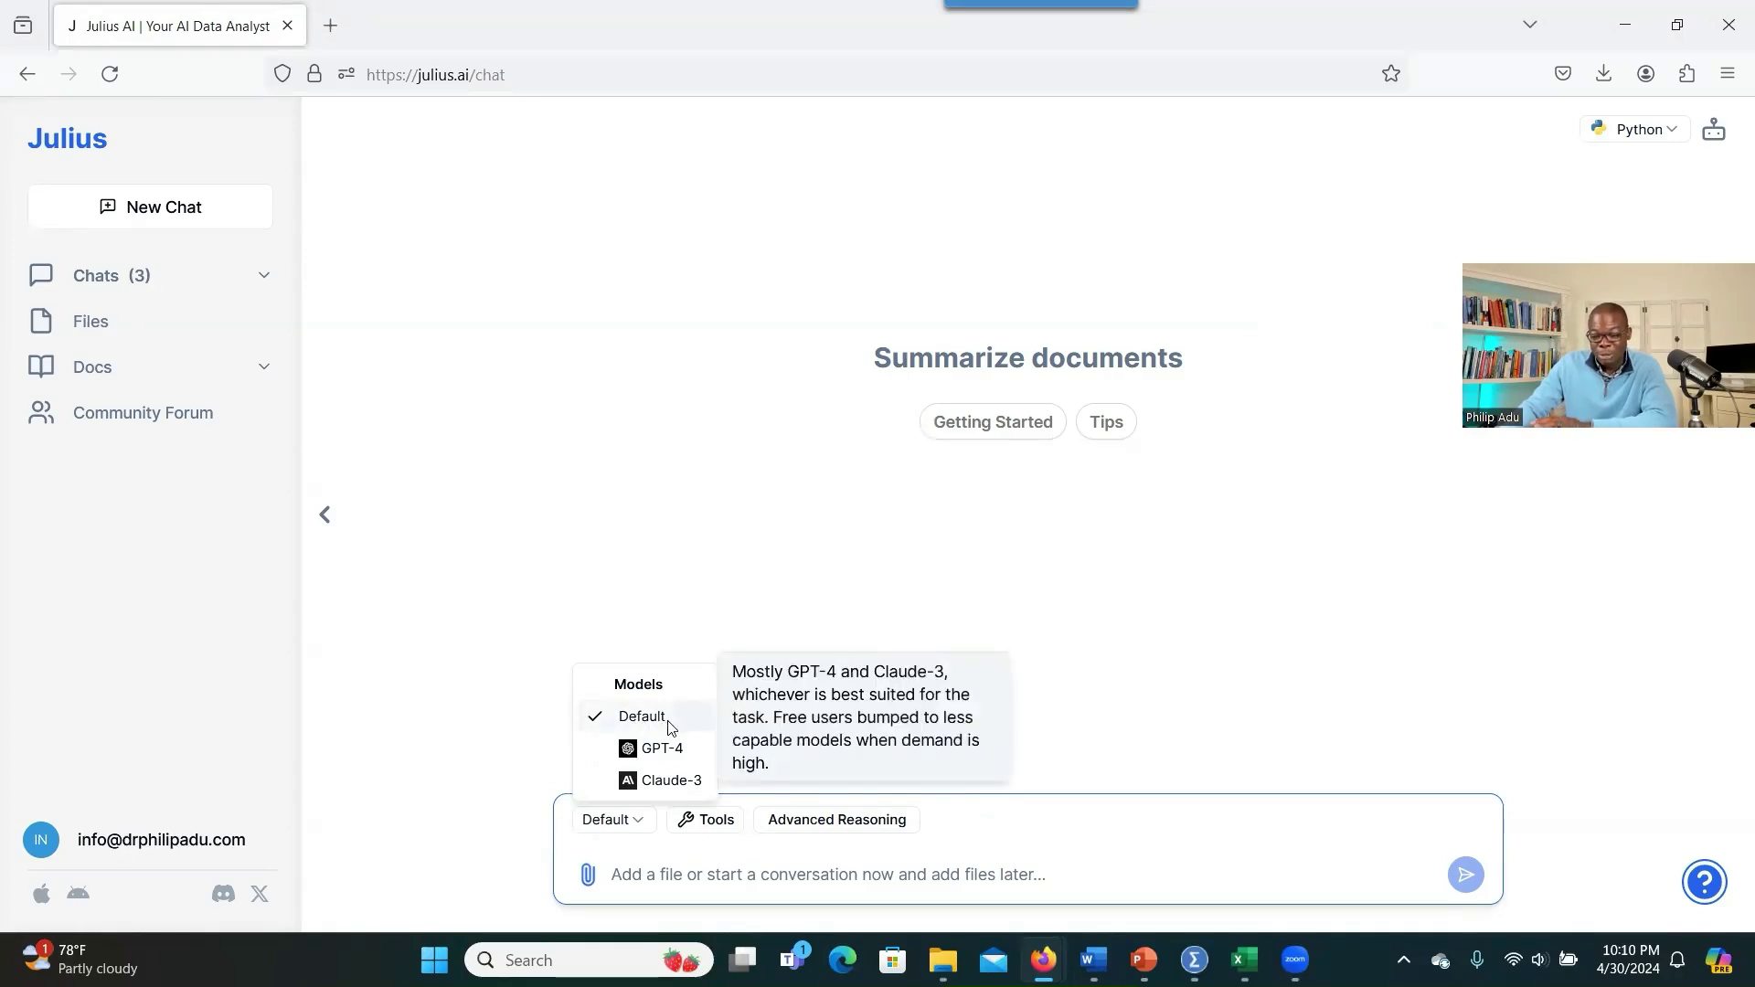
pyautogui.moveTo(688, 758)
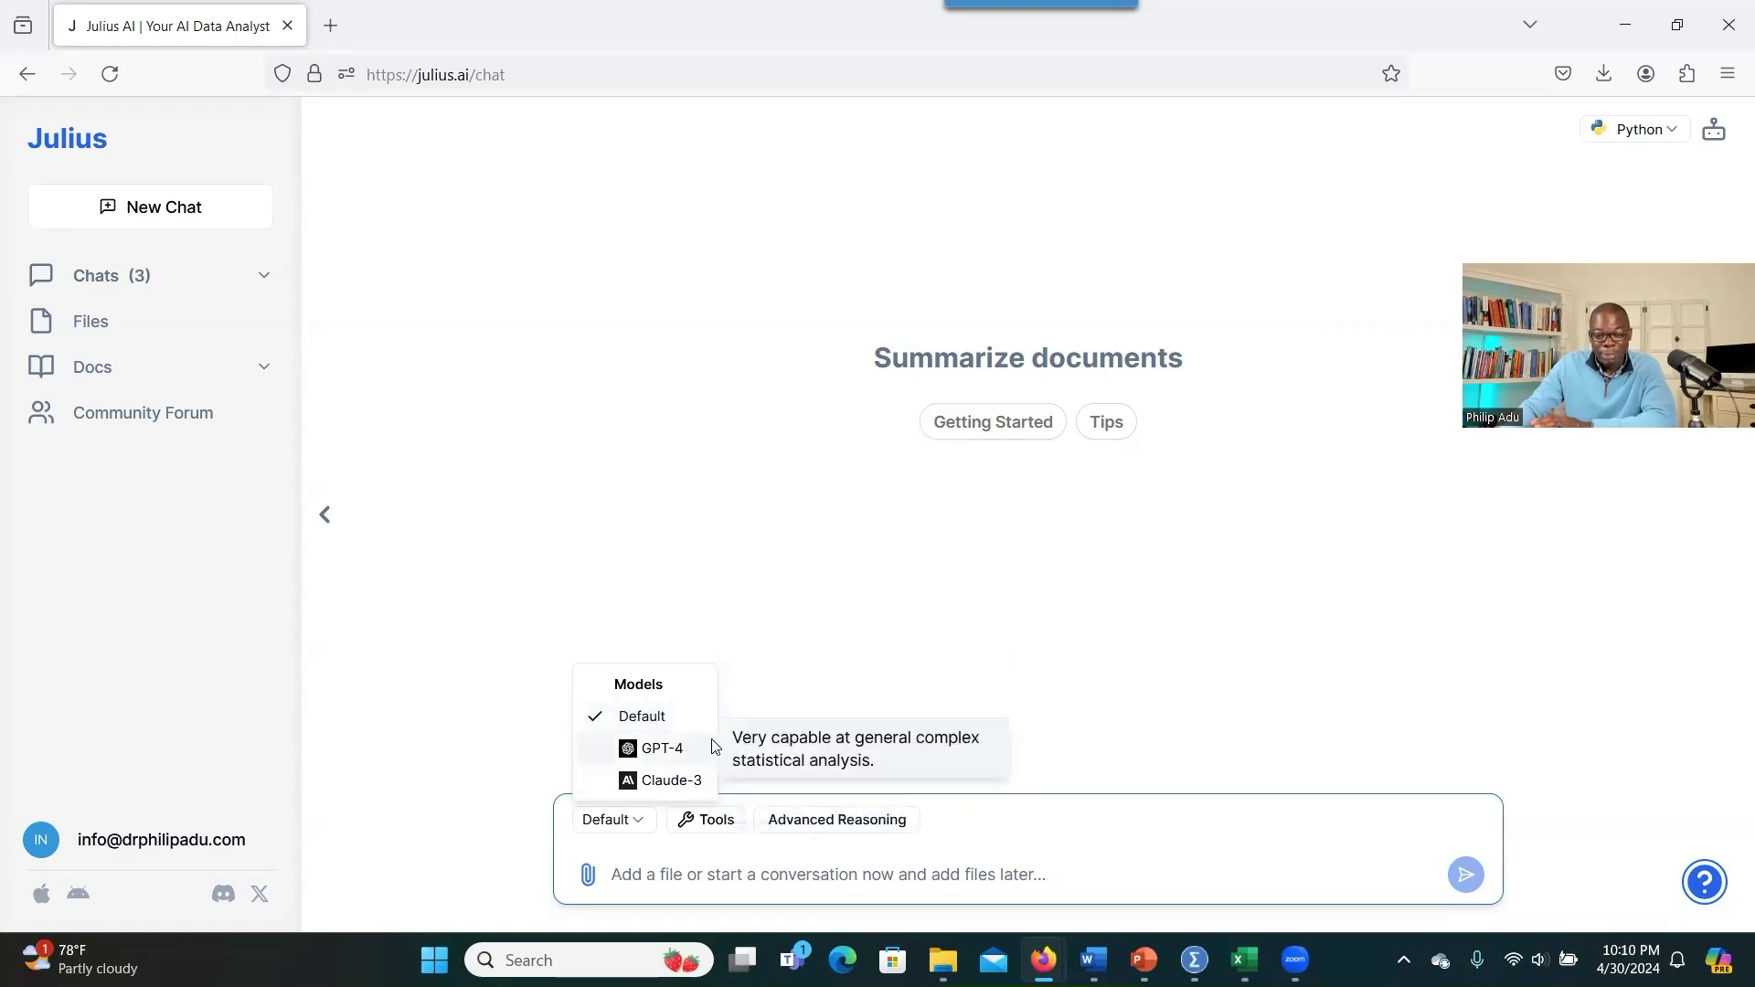
pyautogui.click(829, 702)
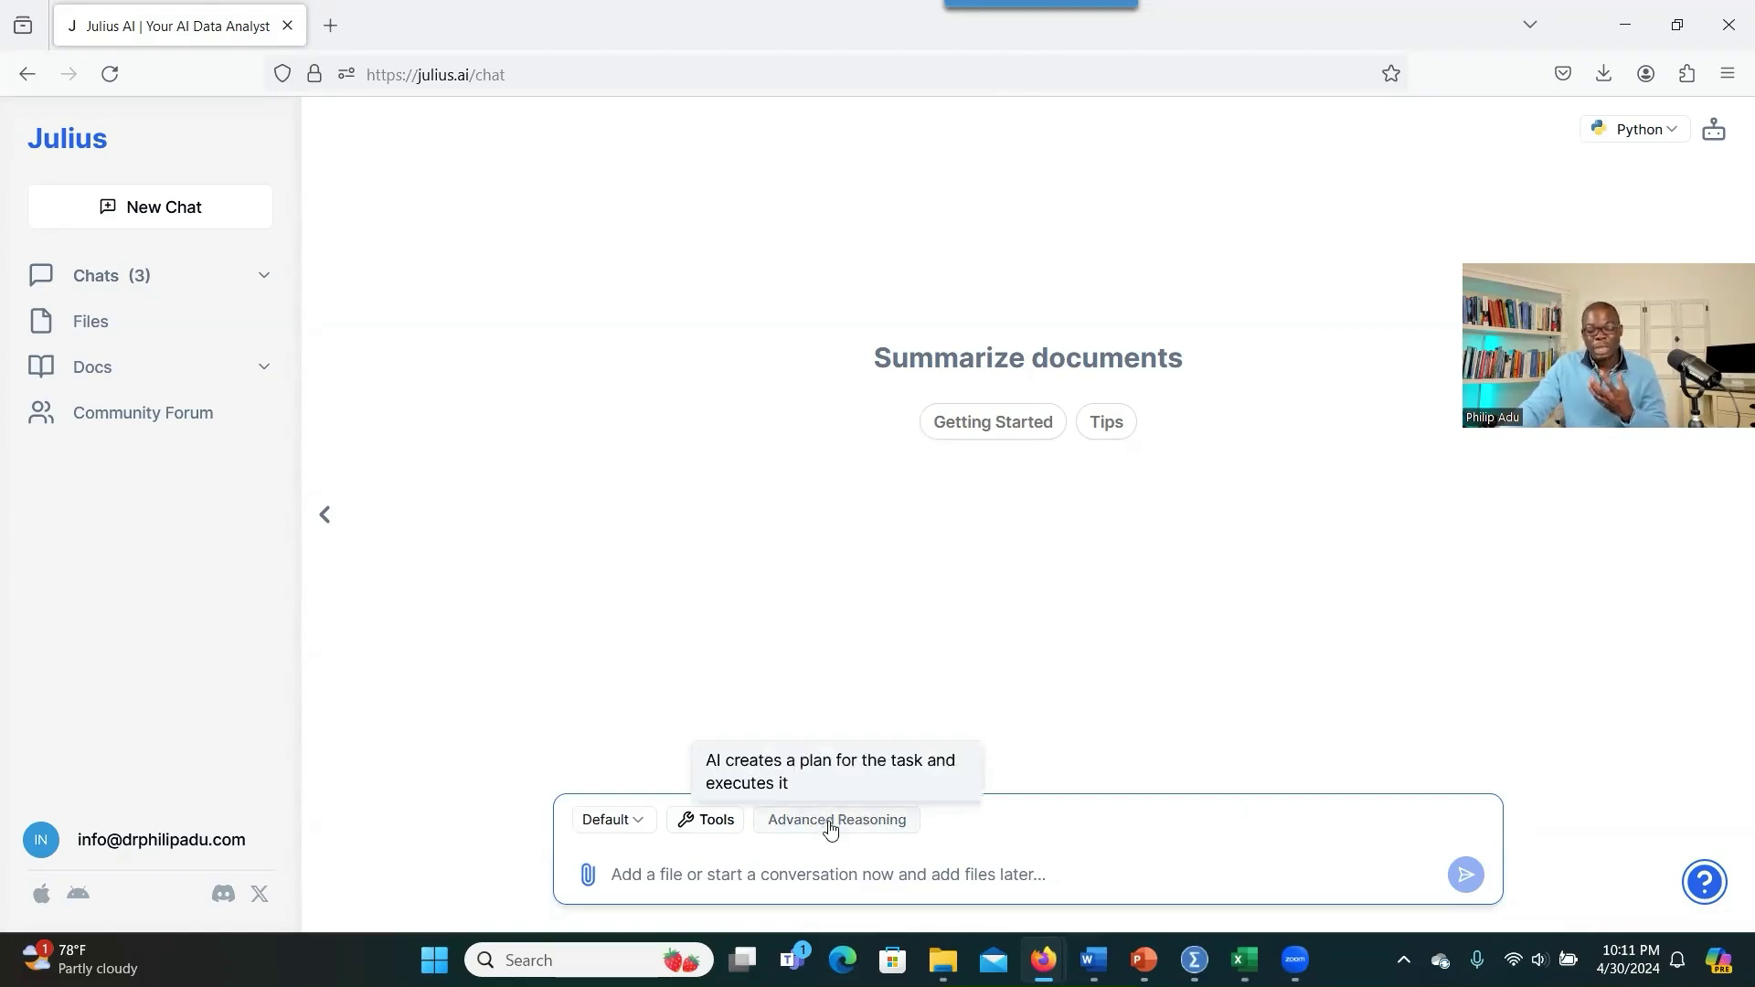
pyautogui.click(1671, 133)
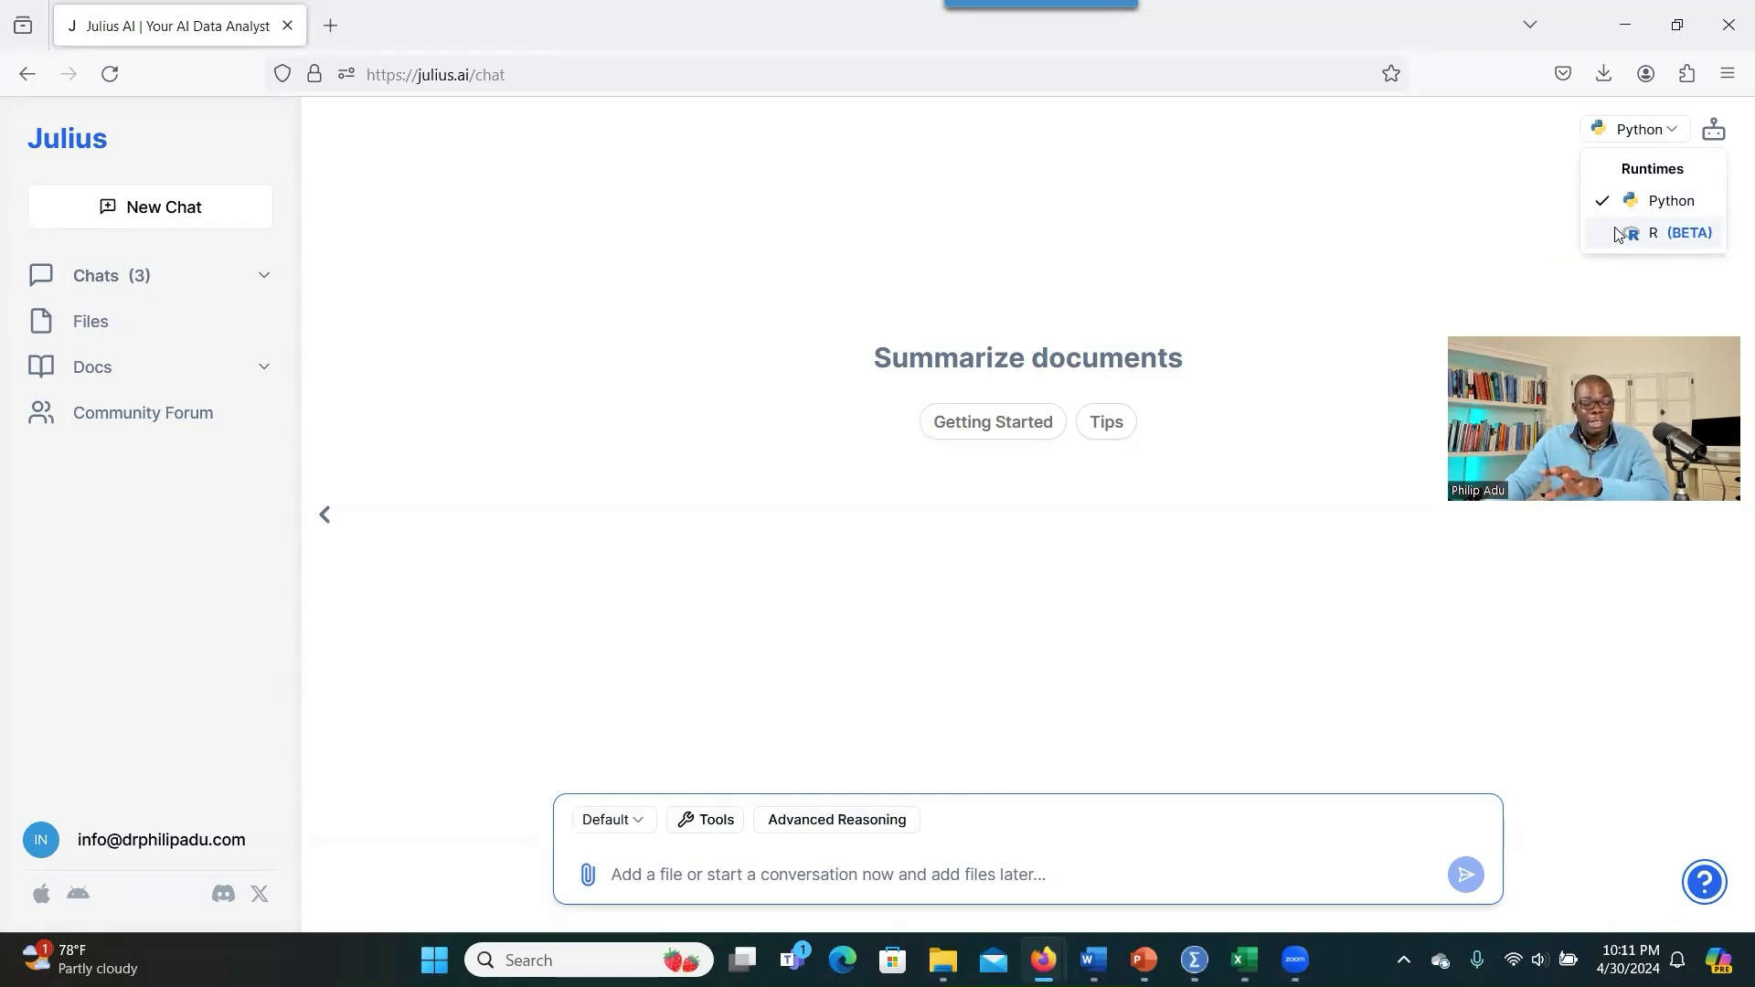
pyautogui.click(635, 828)
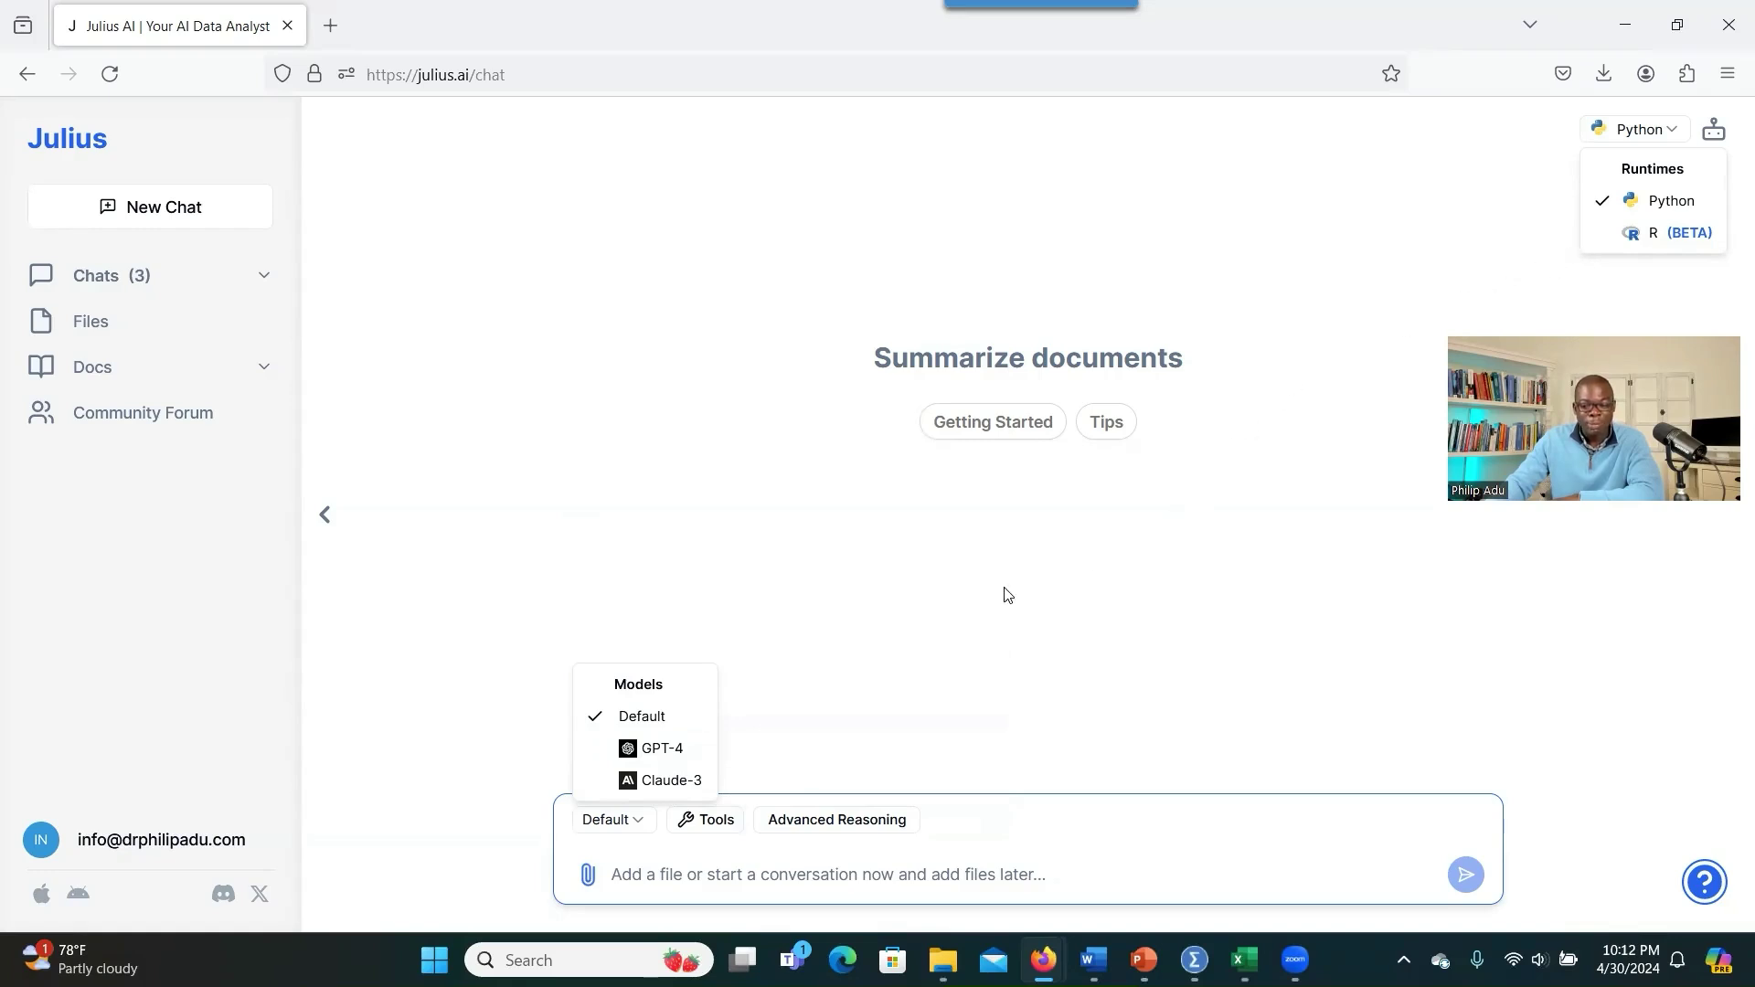
pyautogui.press('Escape')
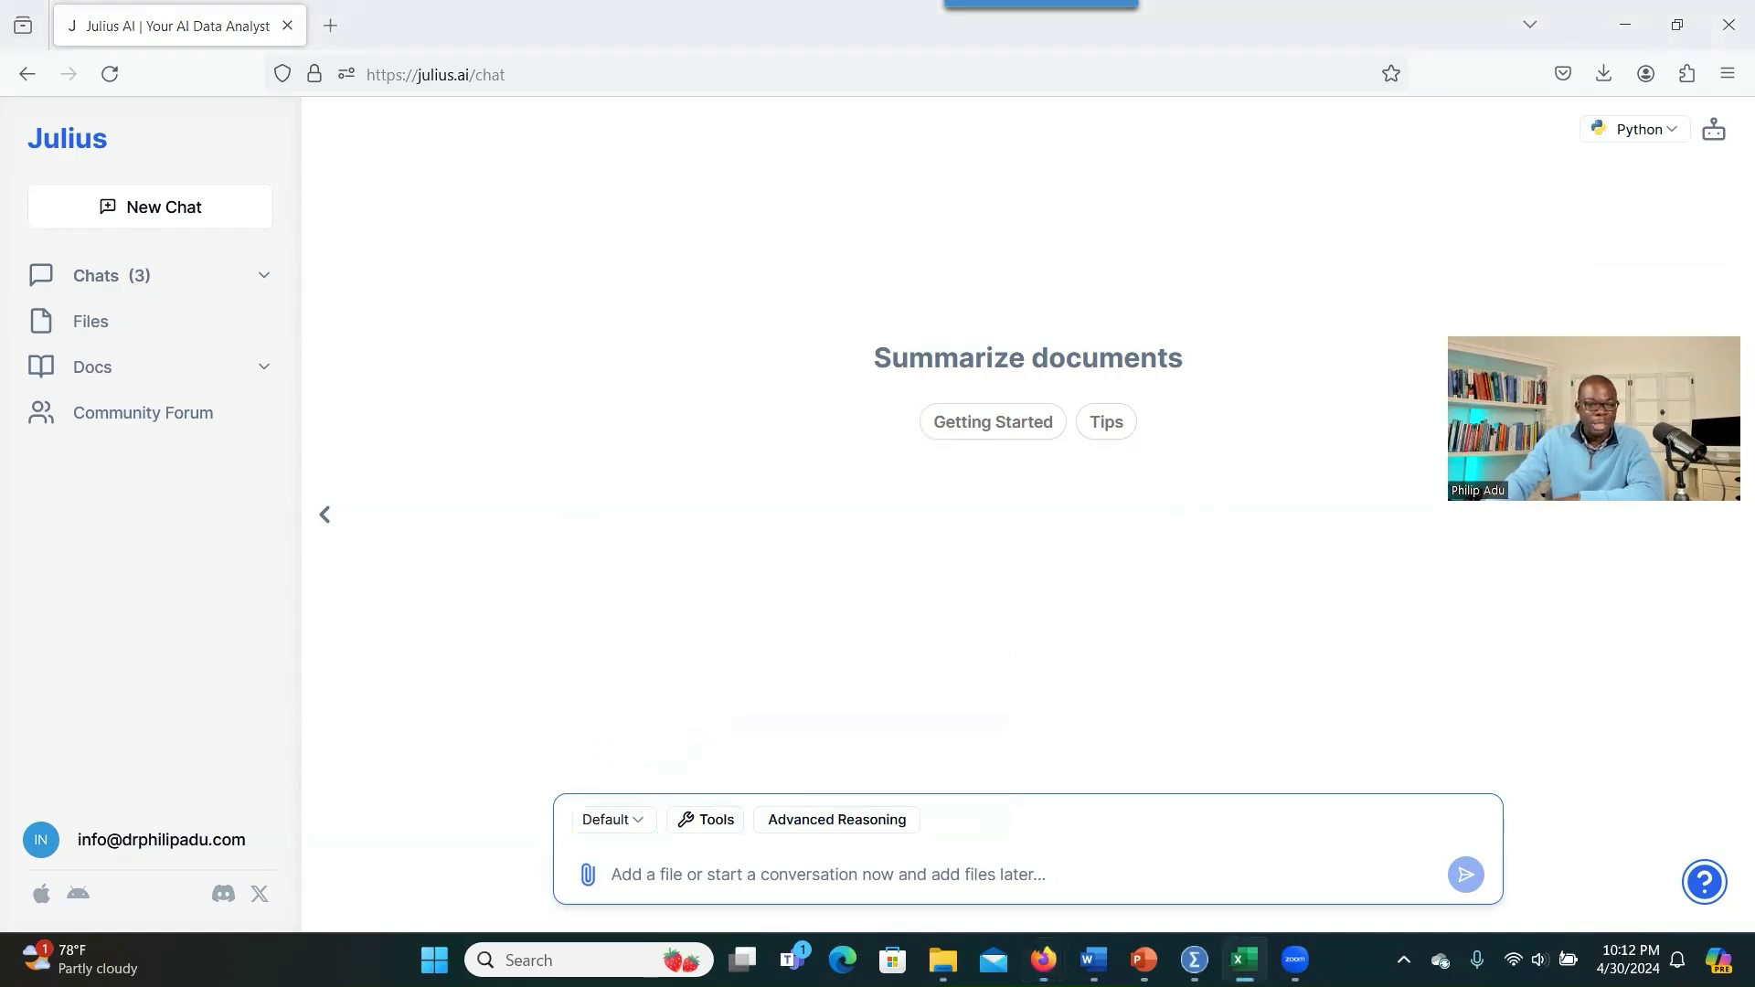
# - Expand the saved chats list, peek at the jurors chat's actions without deleting, and visit Files
pyautogui.click(267, 276)
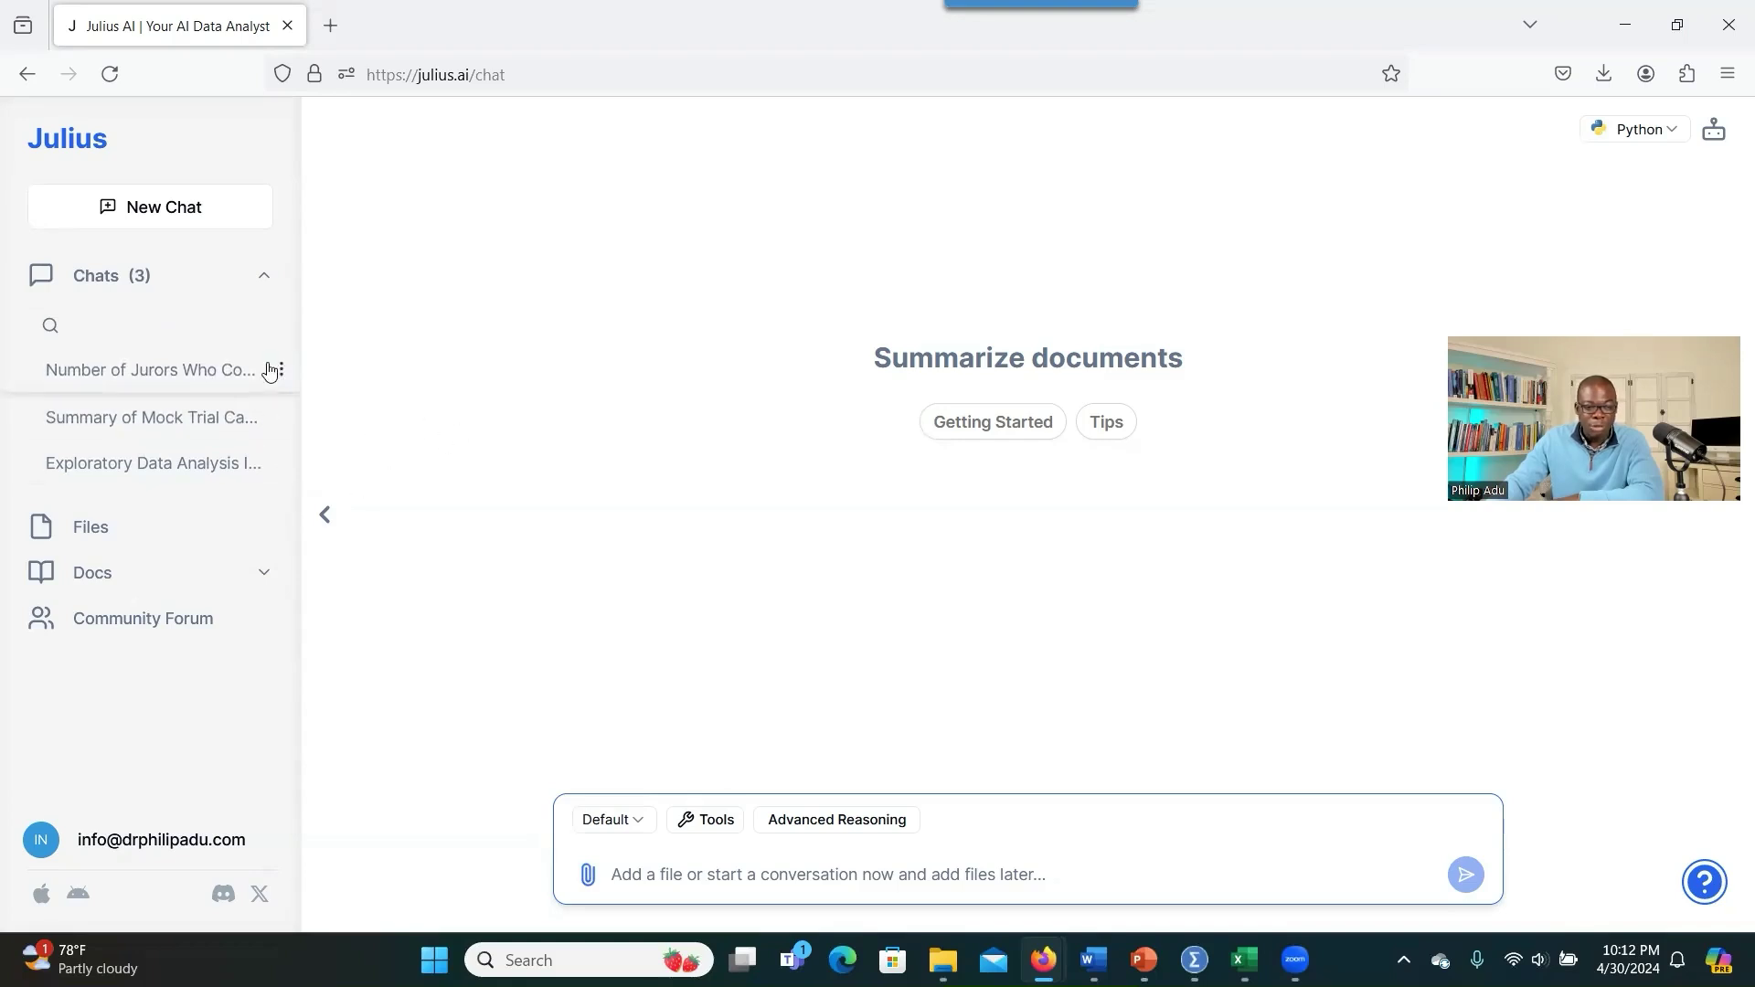
pyautogui.click(277, 372)
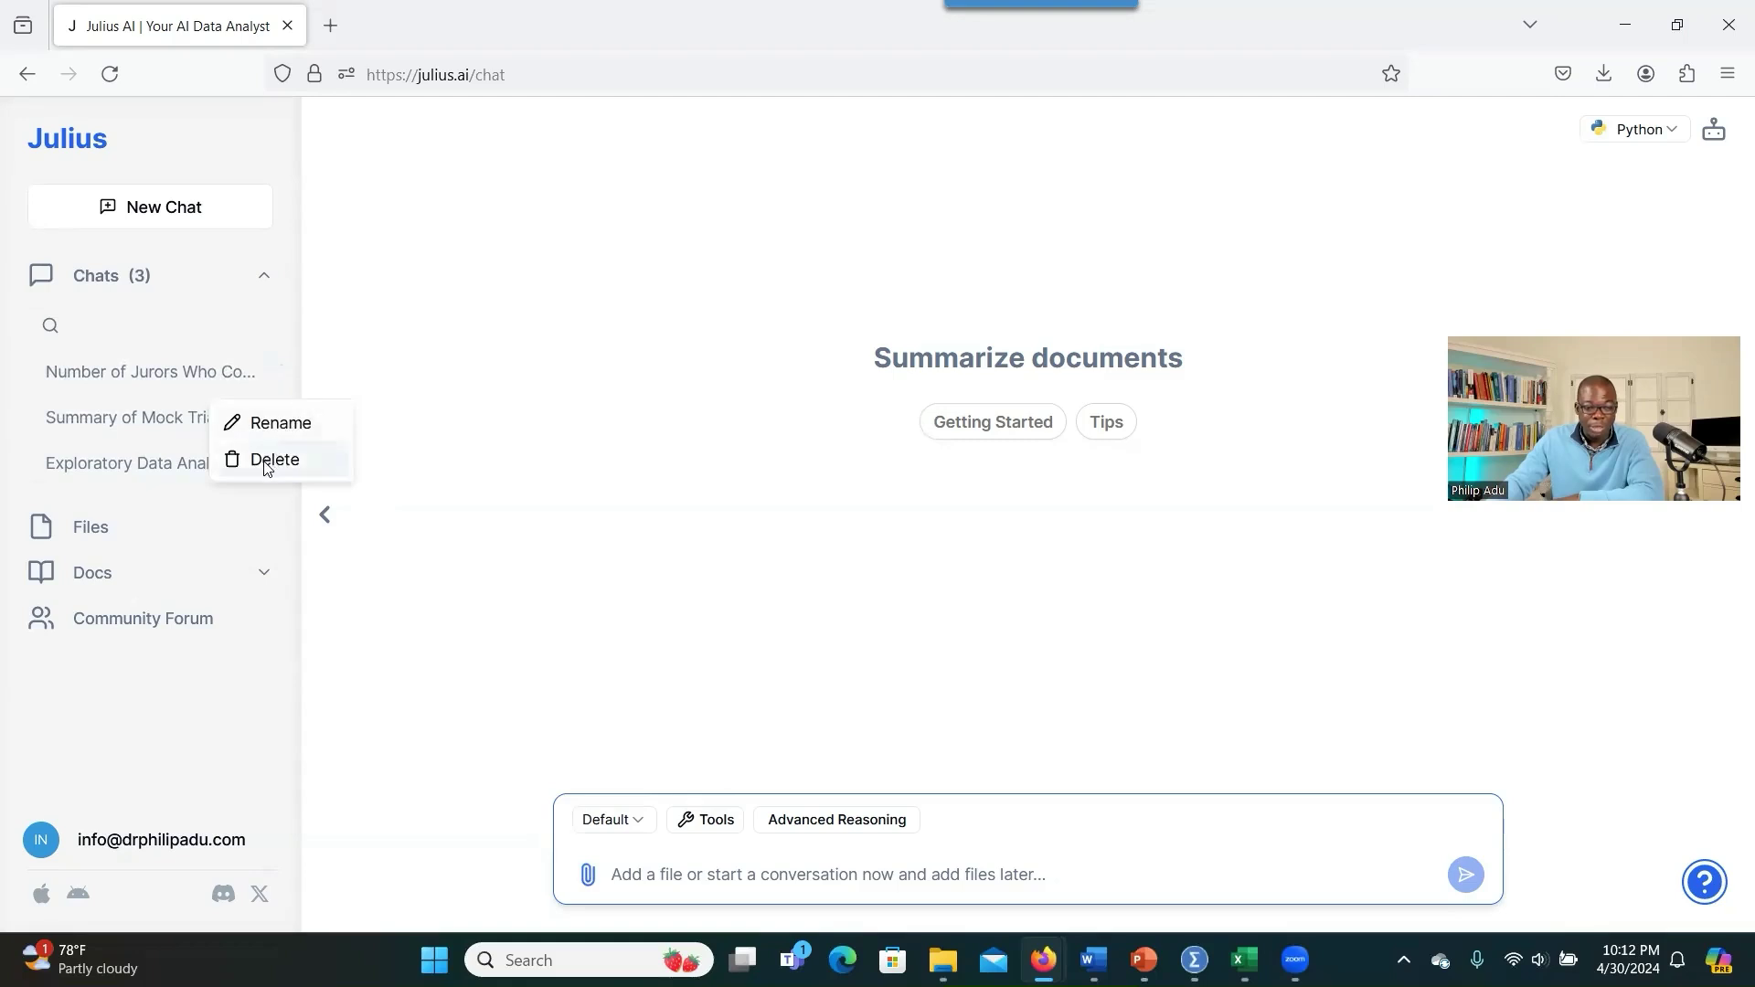
pyautogui.click(128, 542)
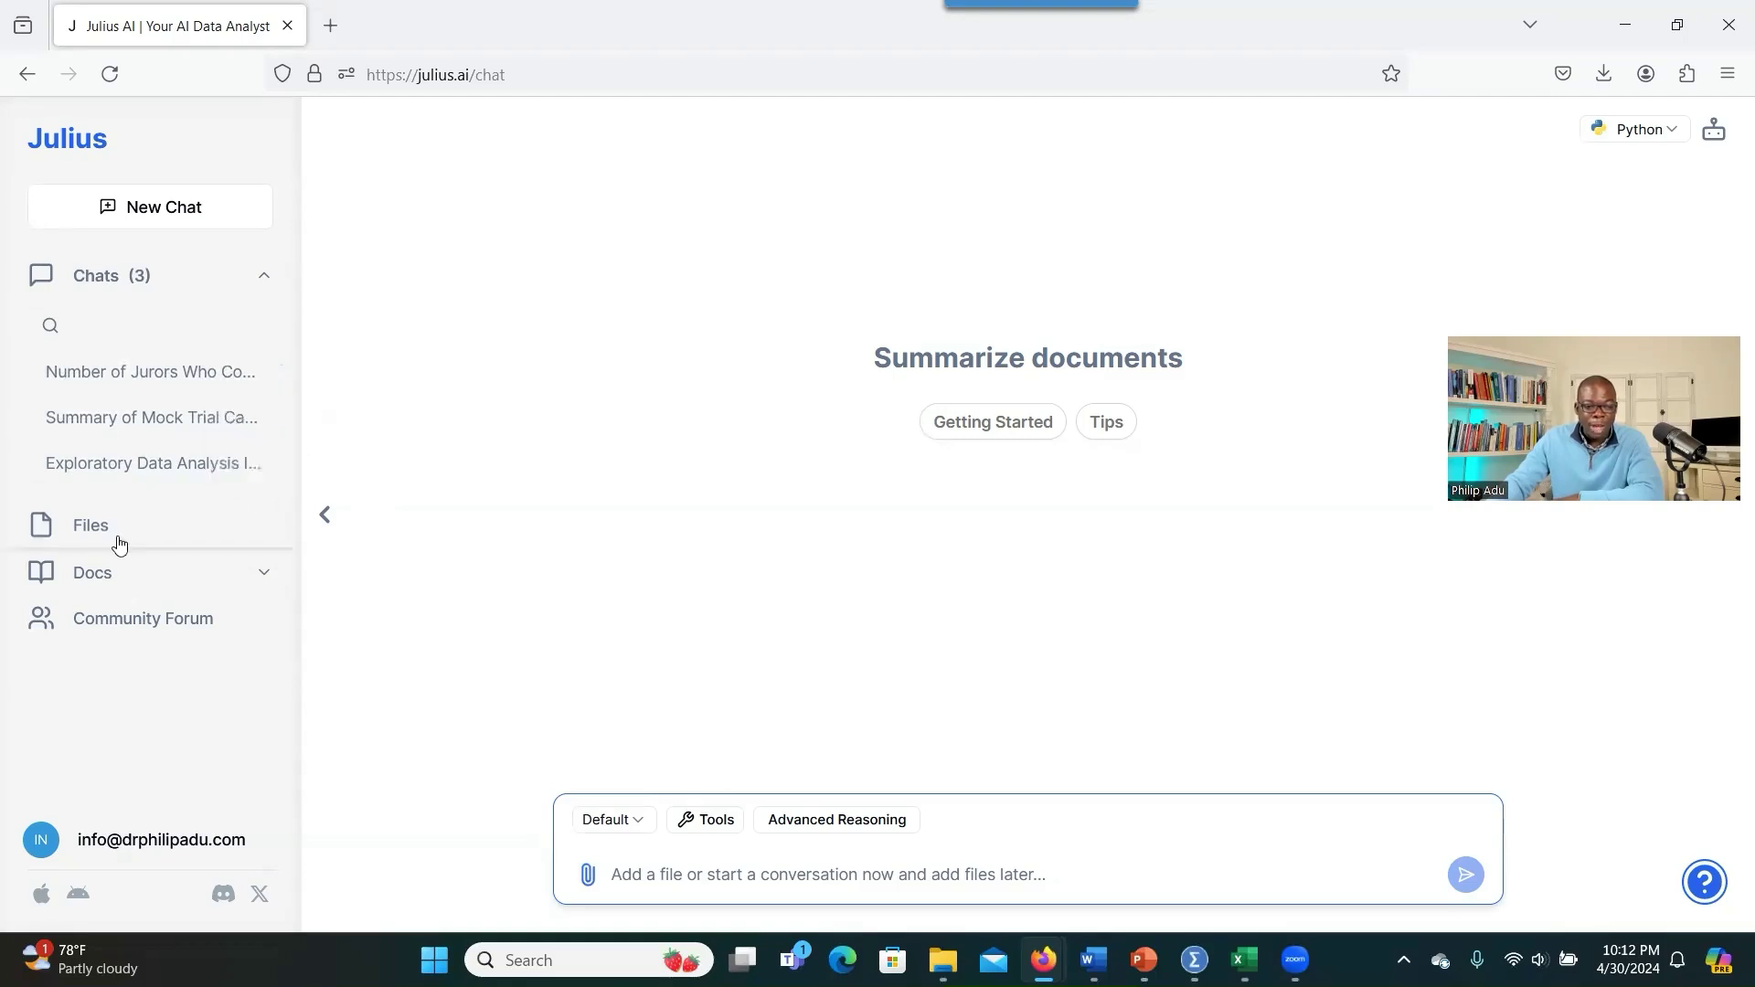
pyautogui.click(111, 545)
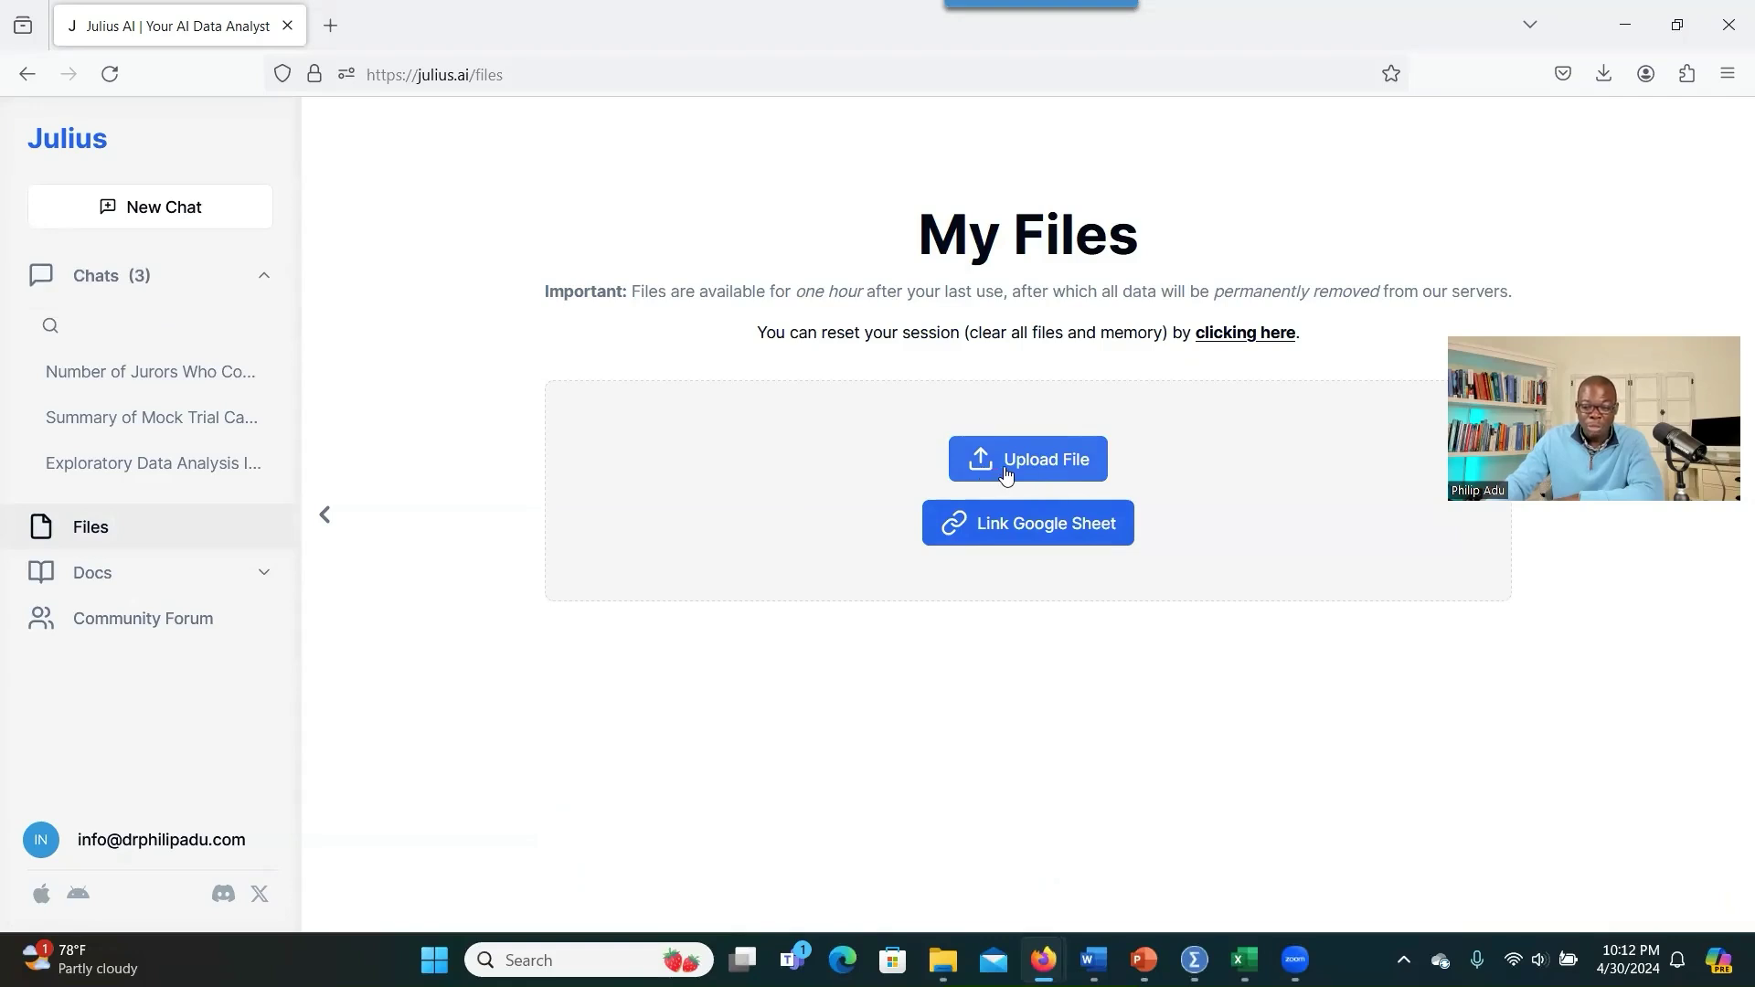
# - Start a fresh chat, expand the Docs topics, and switch to the Julius folder in File Explorer
pyautogui.click(164, 221)
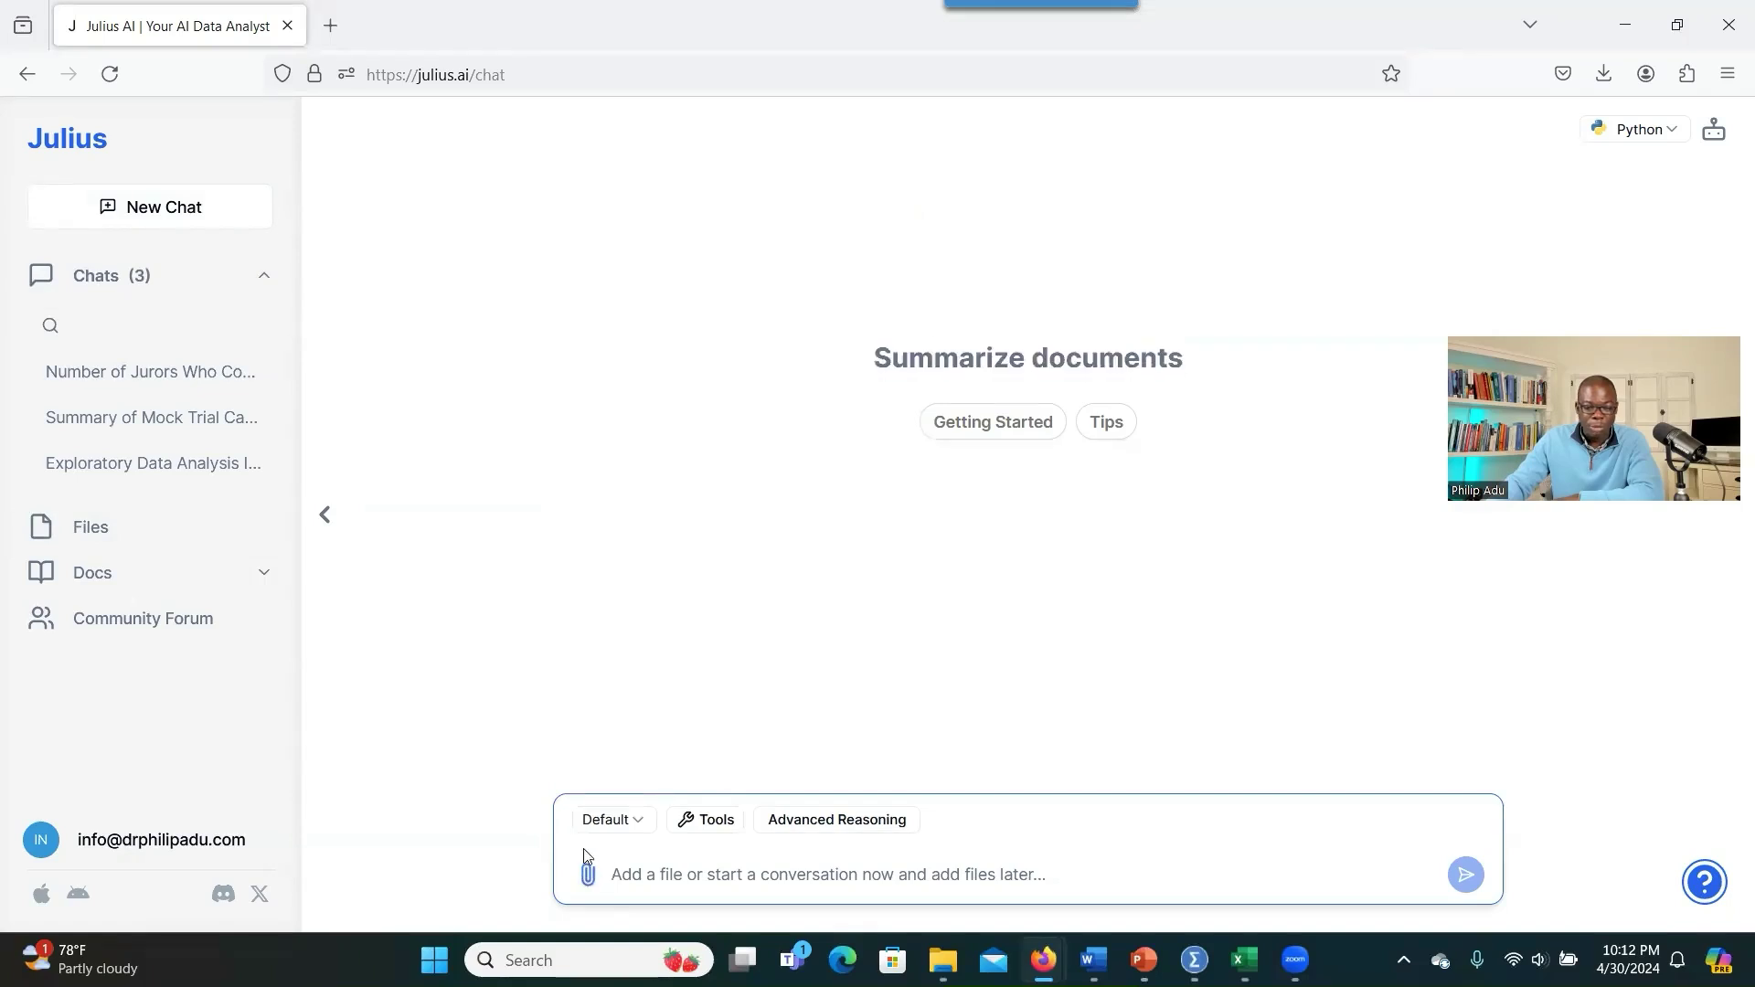
pyautogui.click(178, 576)
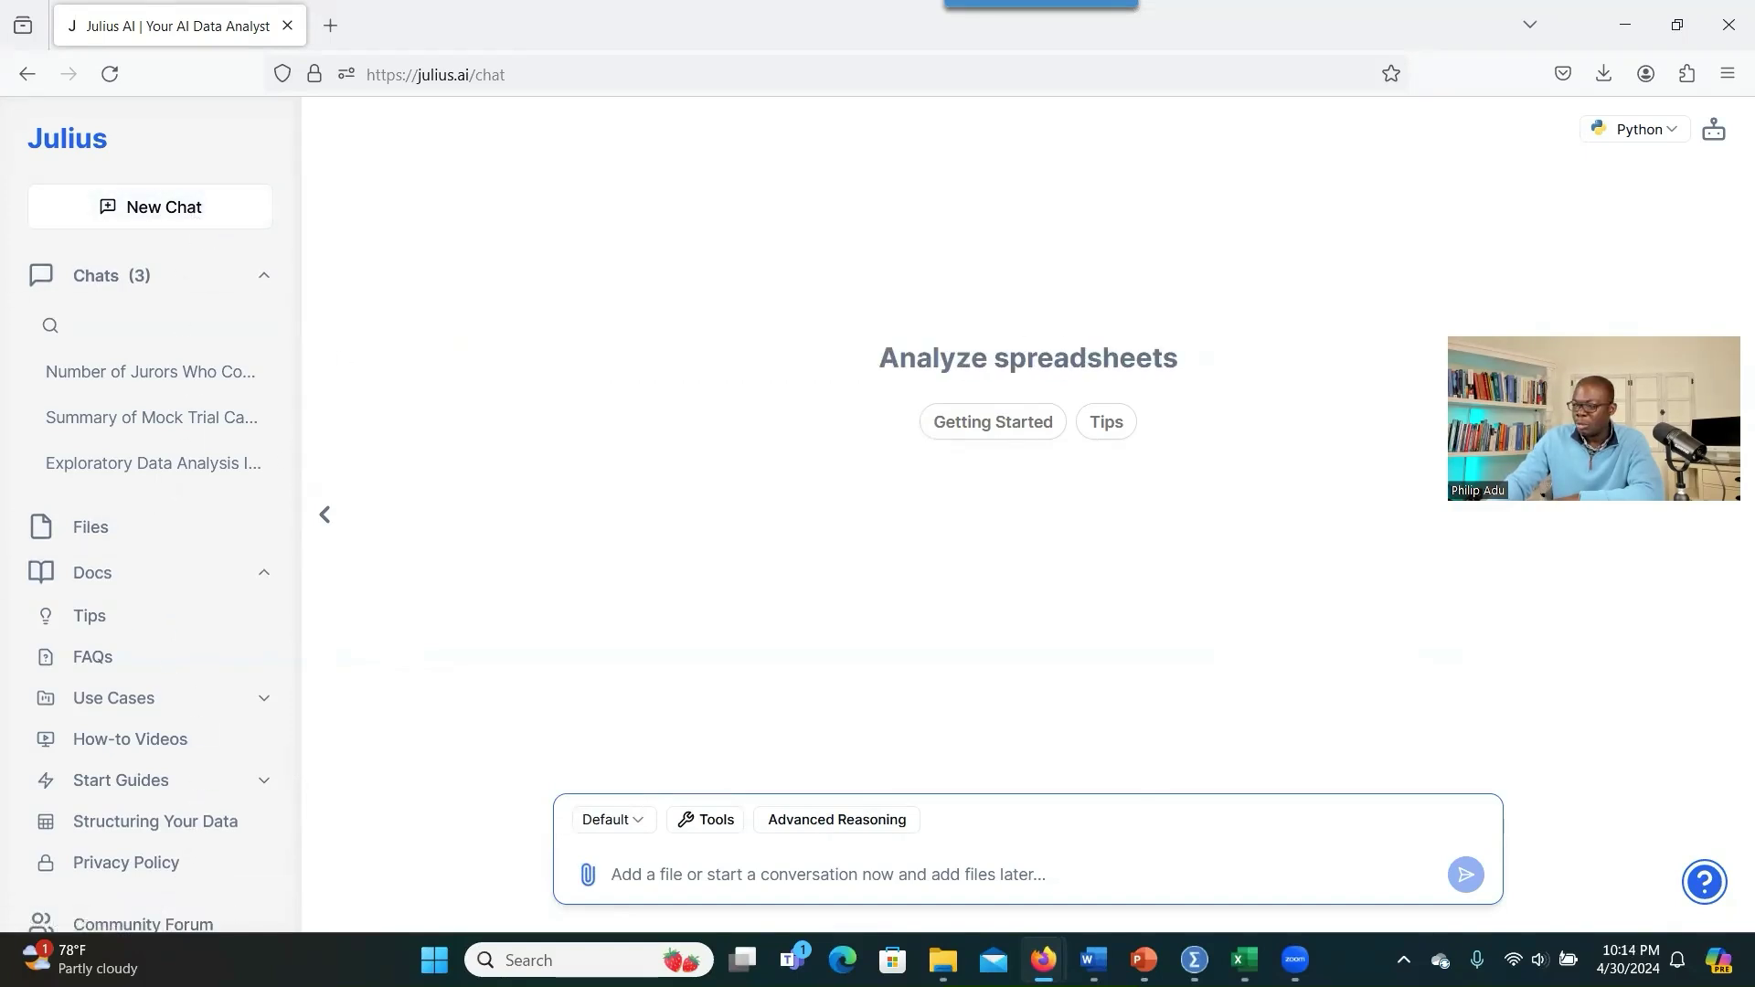
pyautogui.click(943, 960)
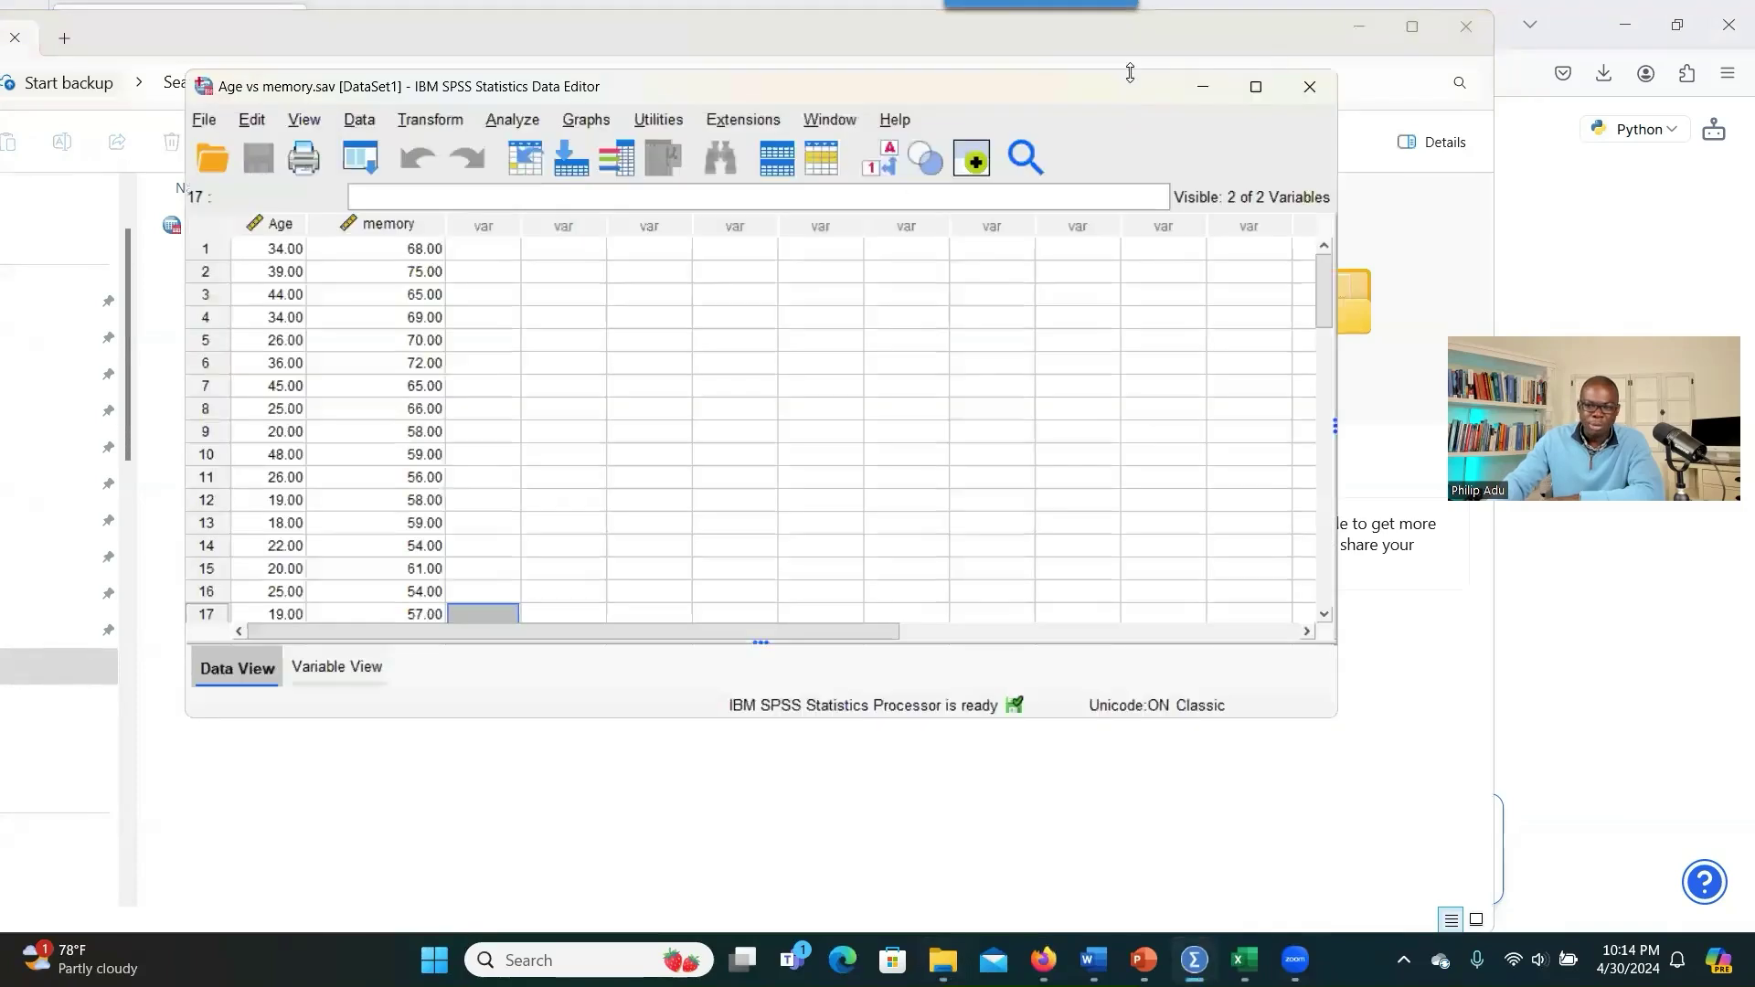
# - Inspect the Age and memory columns for all 40 cases in SPSS, then hide SPSS and File Explorer
pyautogui.click(1256, 87)
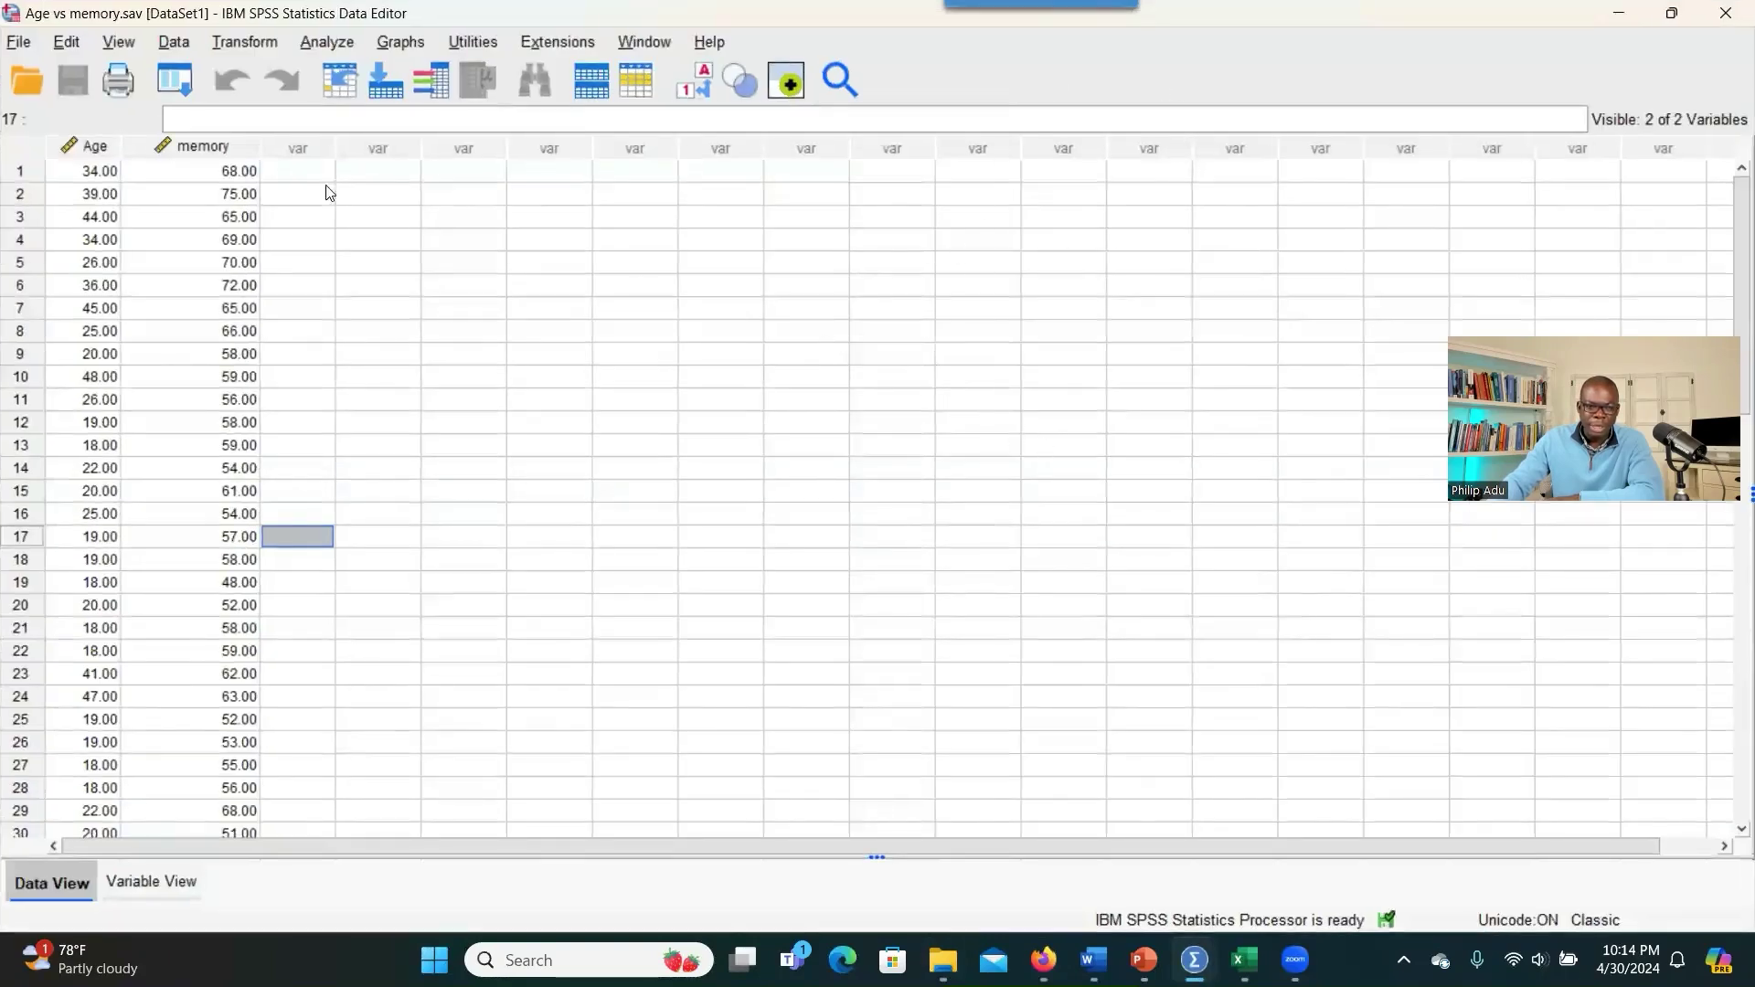
pyautogui.click(100, 149)
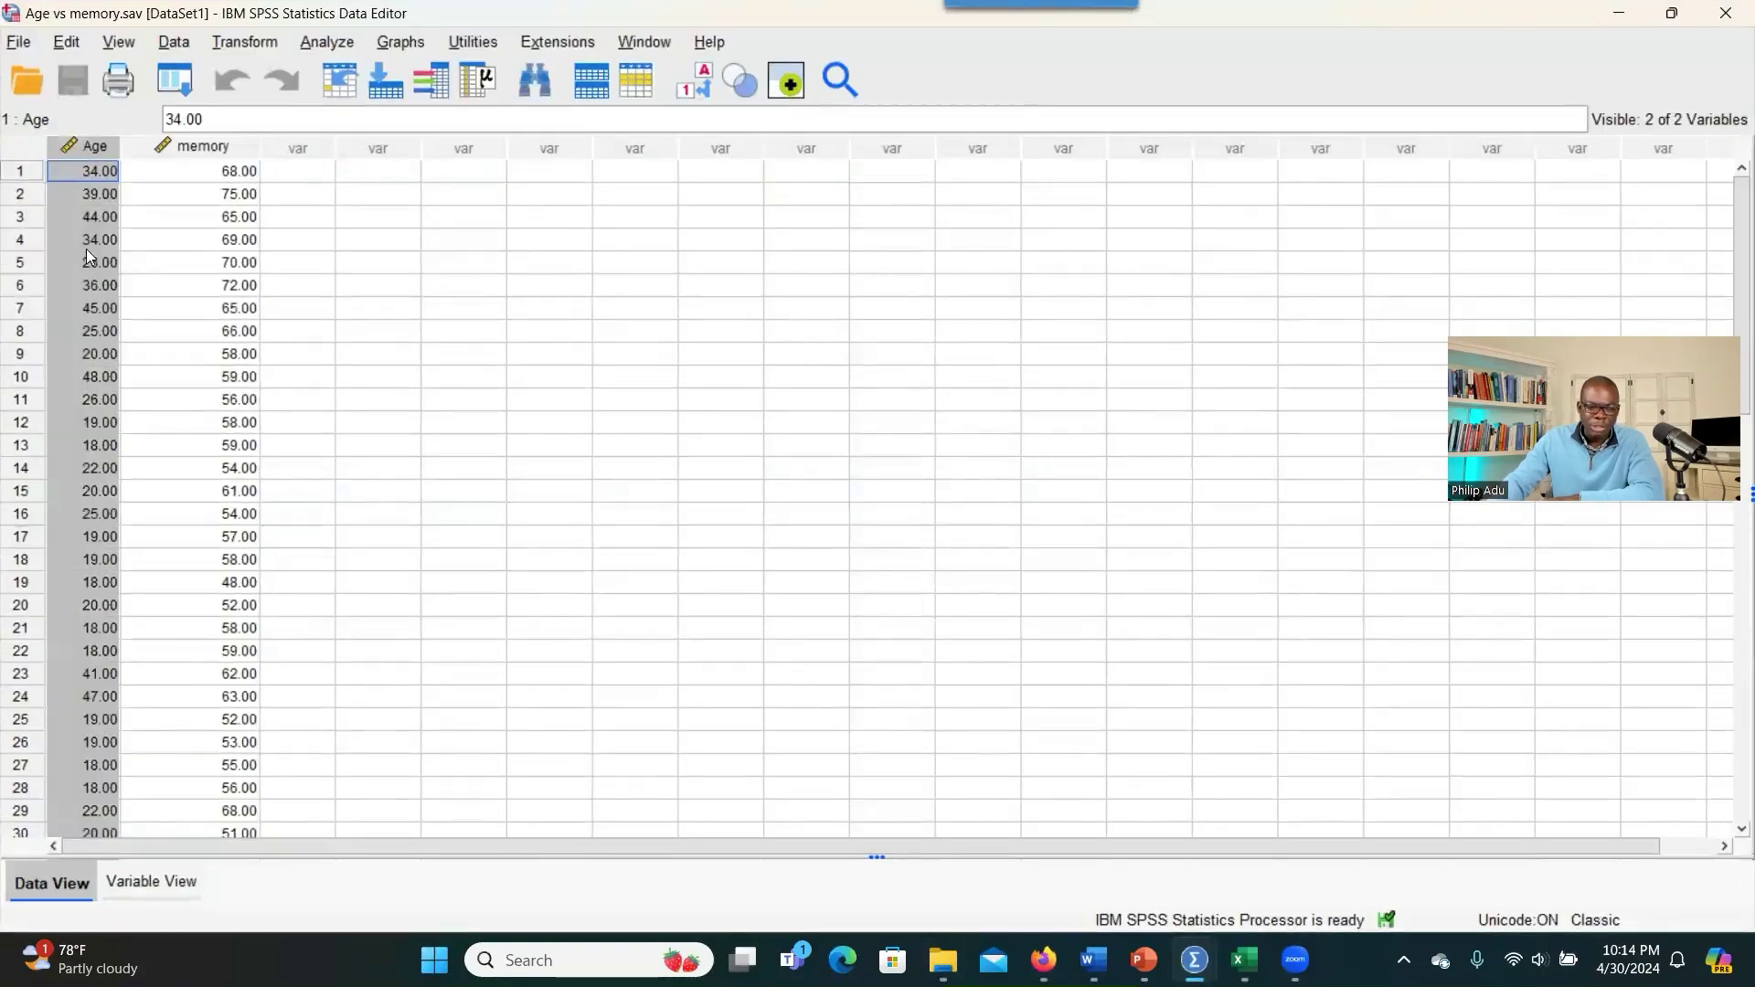
pyautogui.click(216, 149)
pyautogui.scroll(-9, 115, 363)
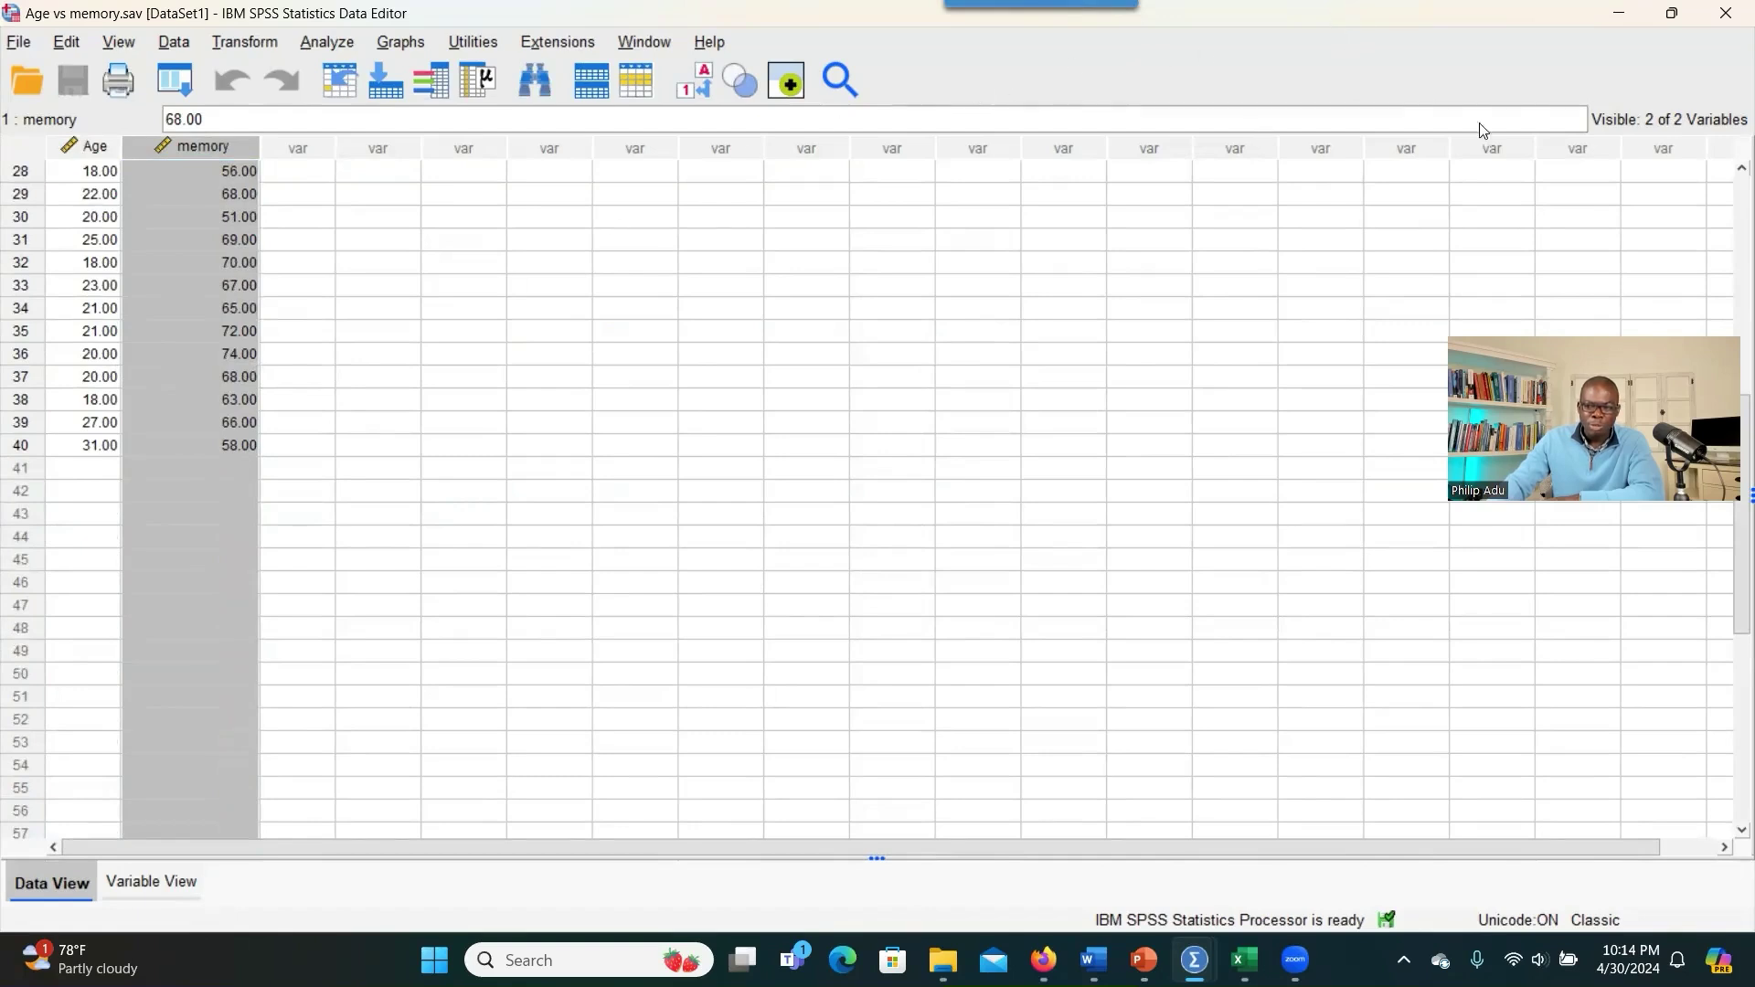
pyautogui.doubleClick(1331, 20)
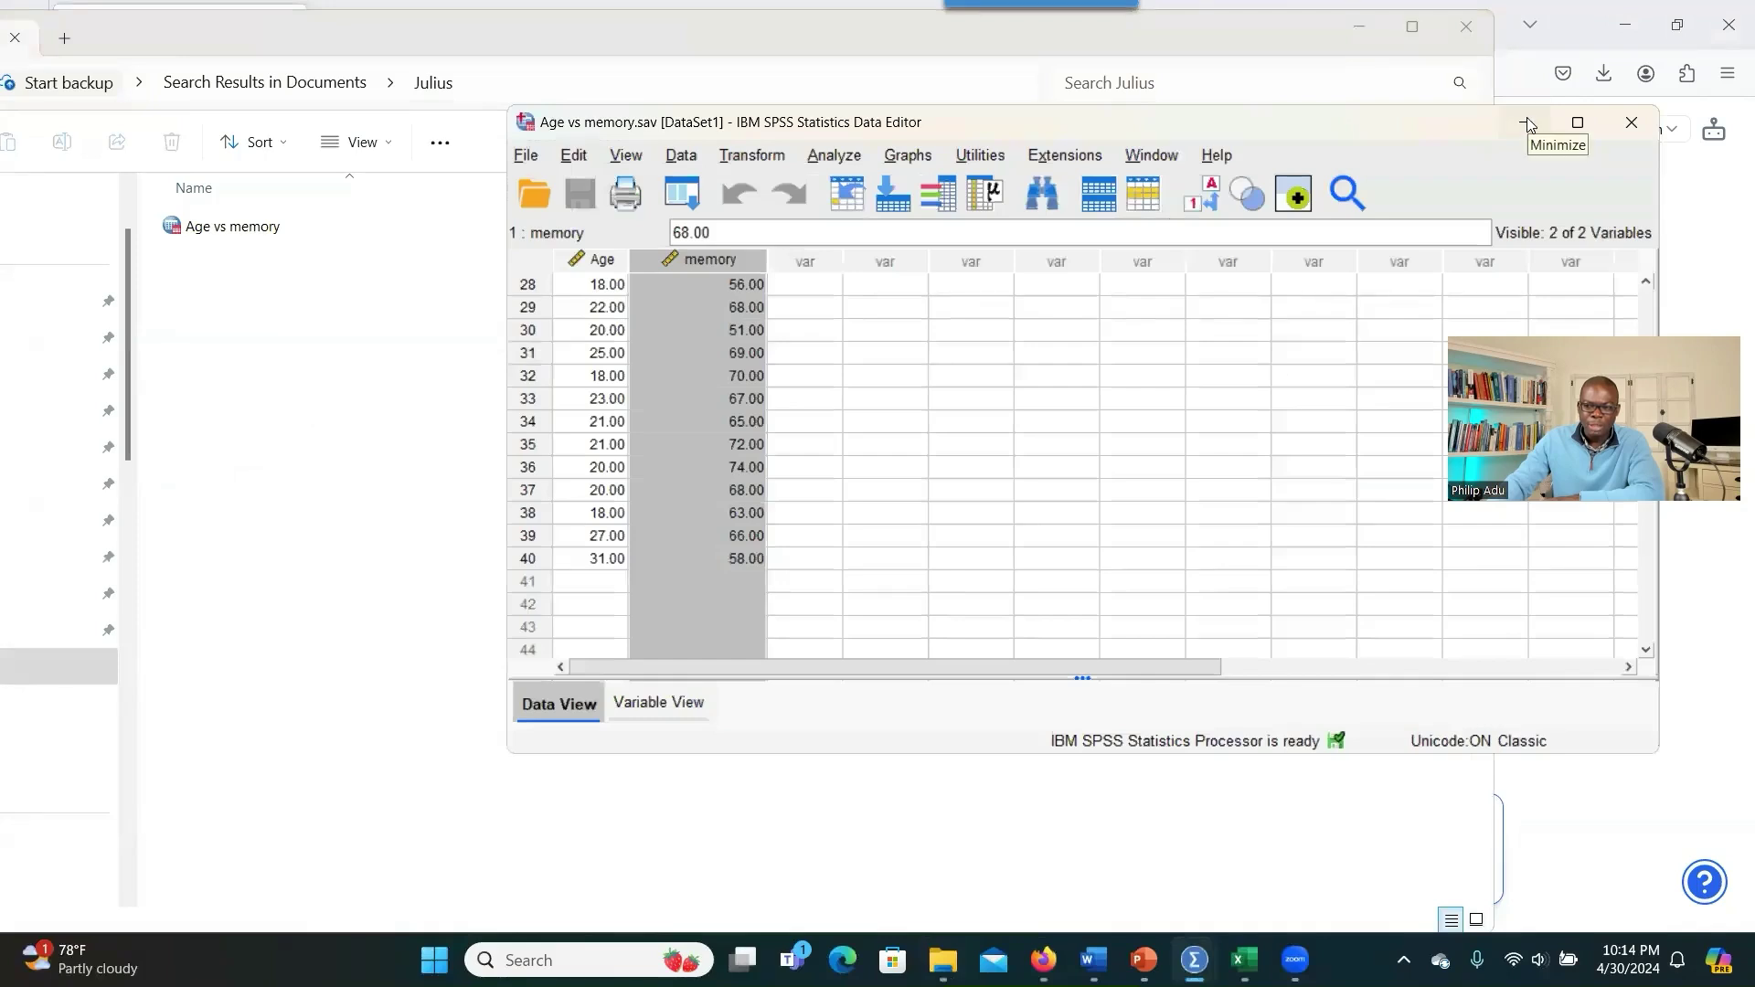
pyautogui.click(1528, 123)
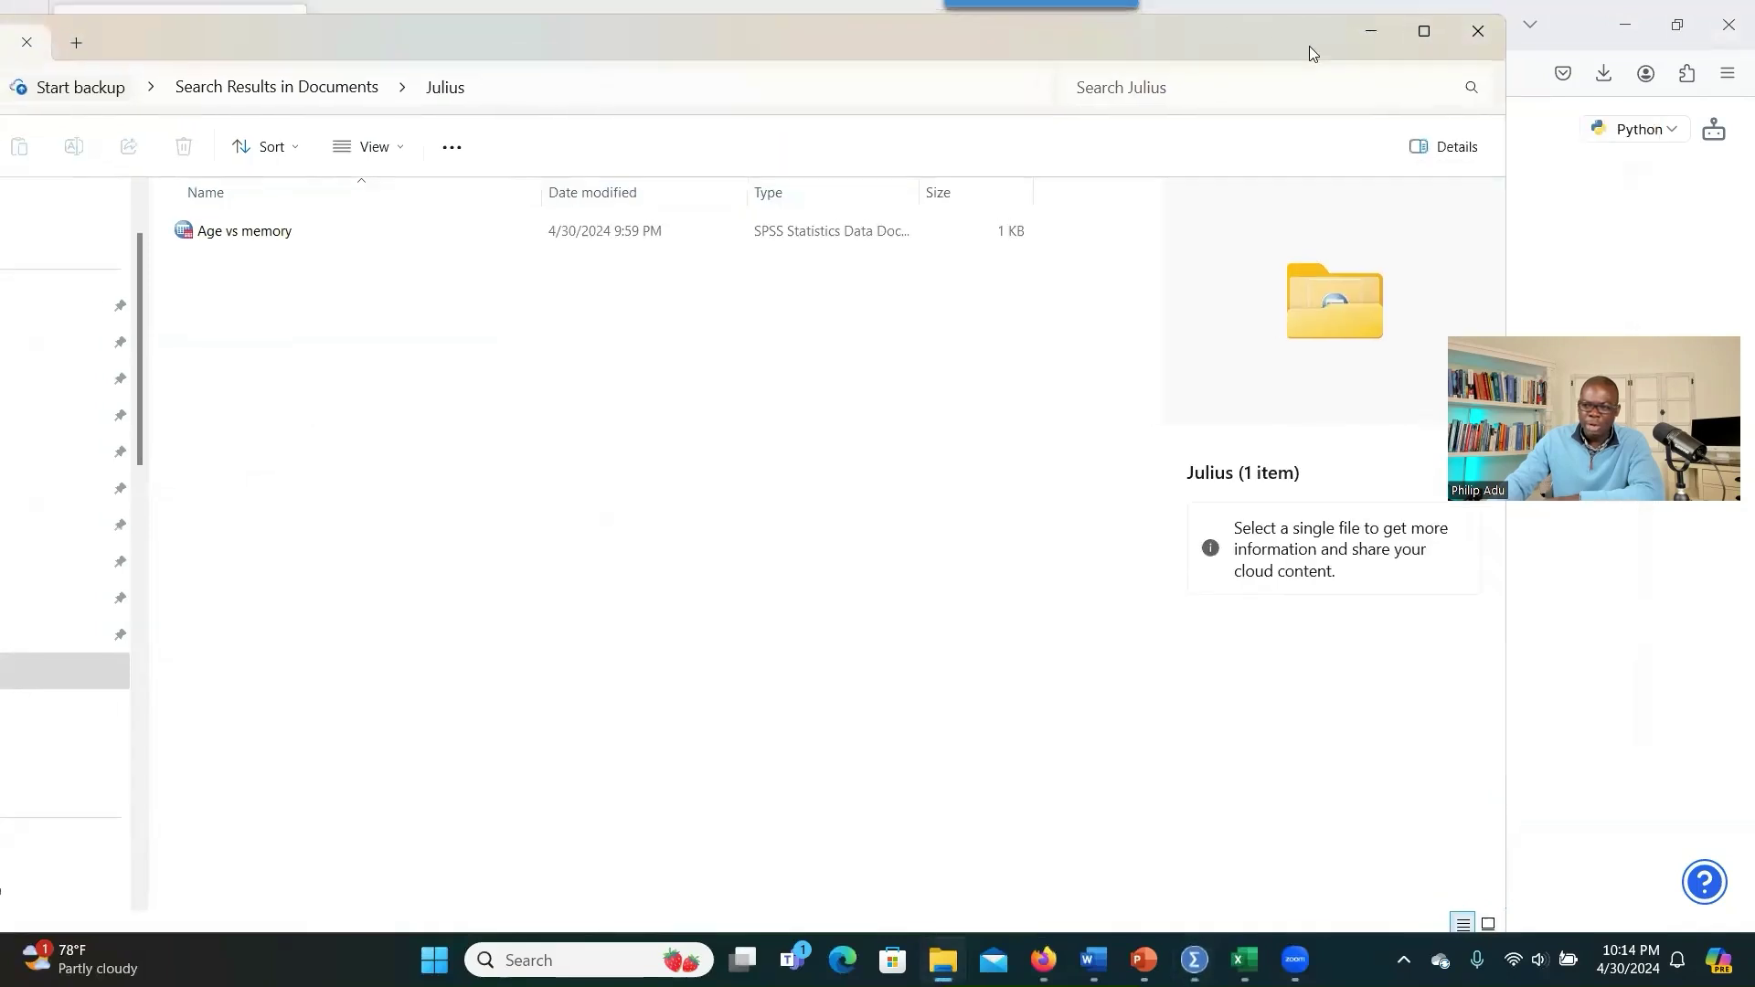
pyautogui.click(1370, 31)
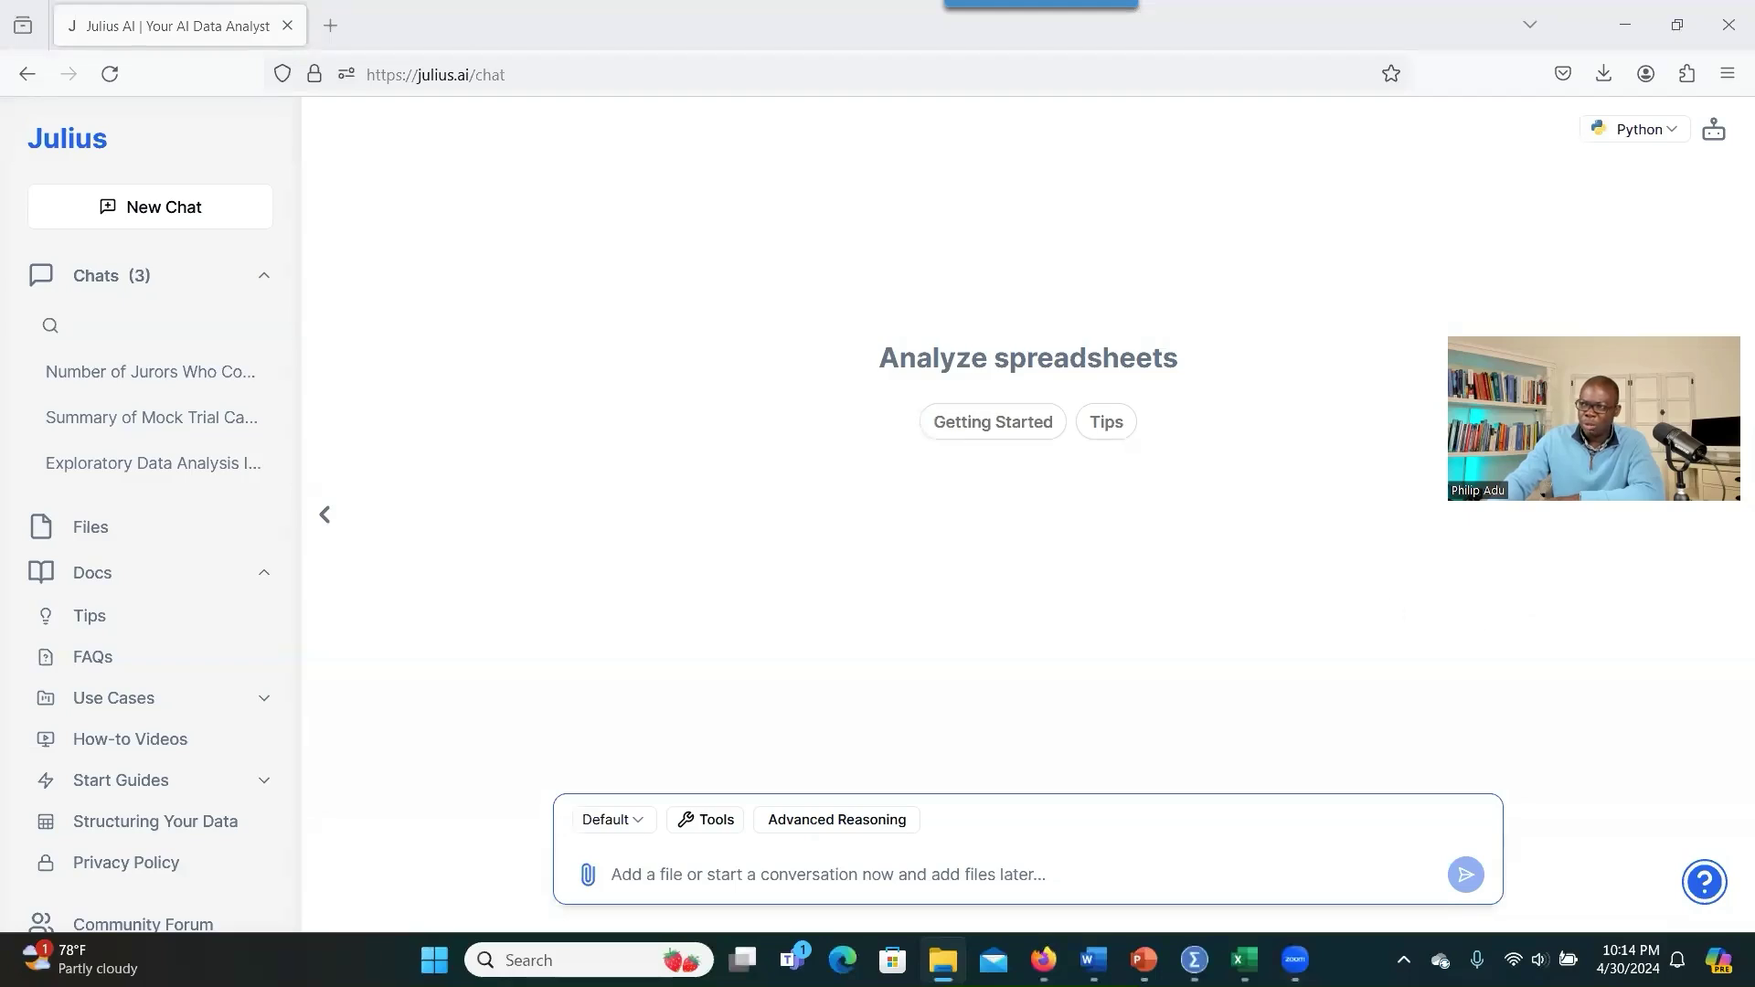
# - Attach Age vs memory.sav and ask whether there is a statistically significant age–memory relationship
pyautogui.moveTo(1754, 805); pyautogui.dragTo(819, 802)
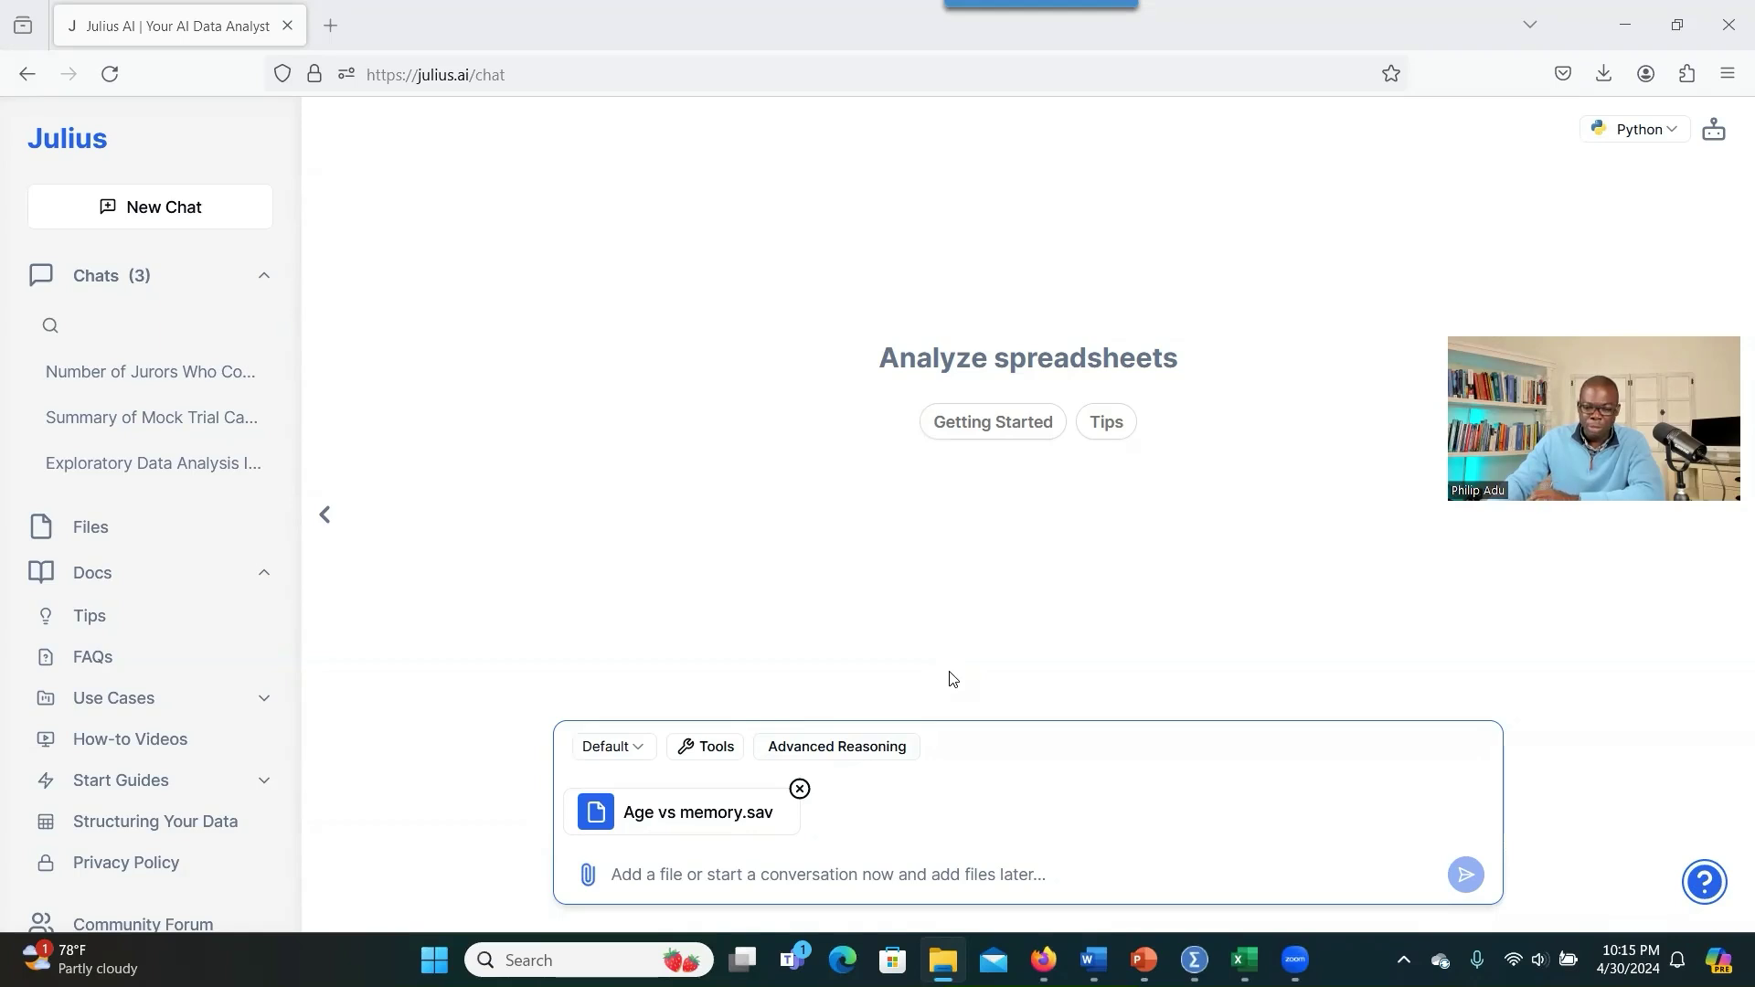
pyautogui.click(783, 874)
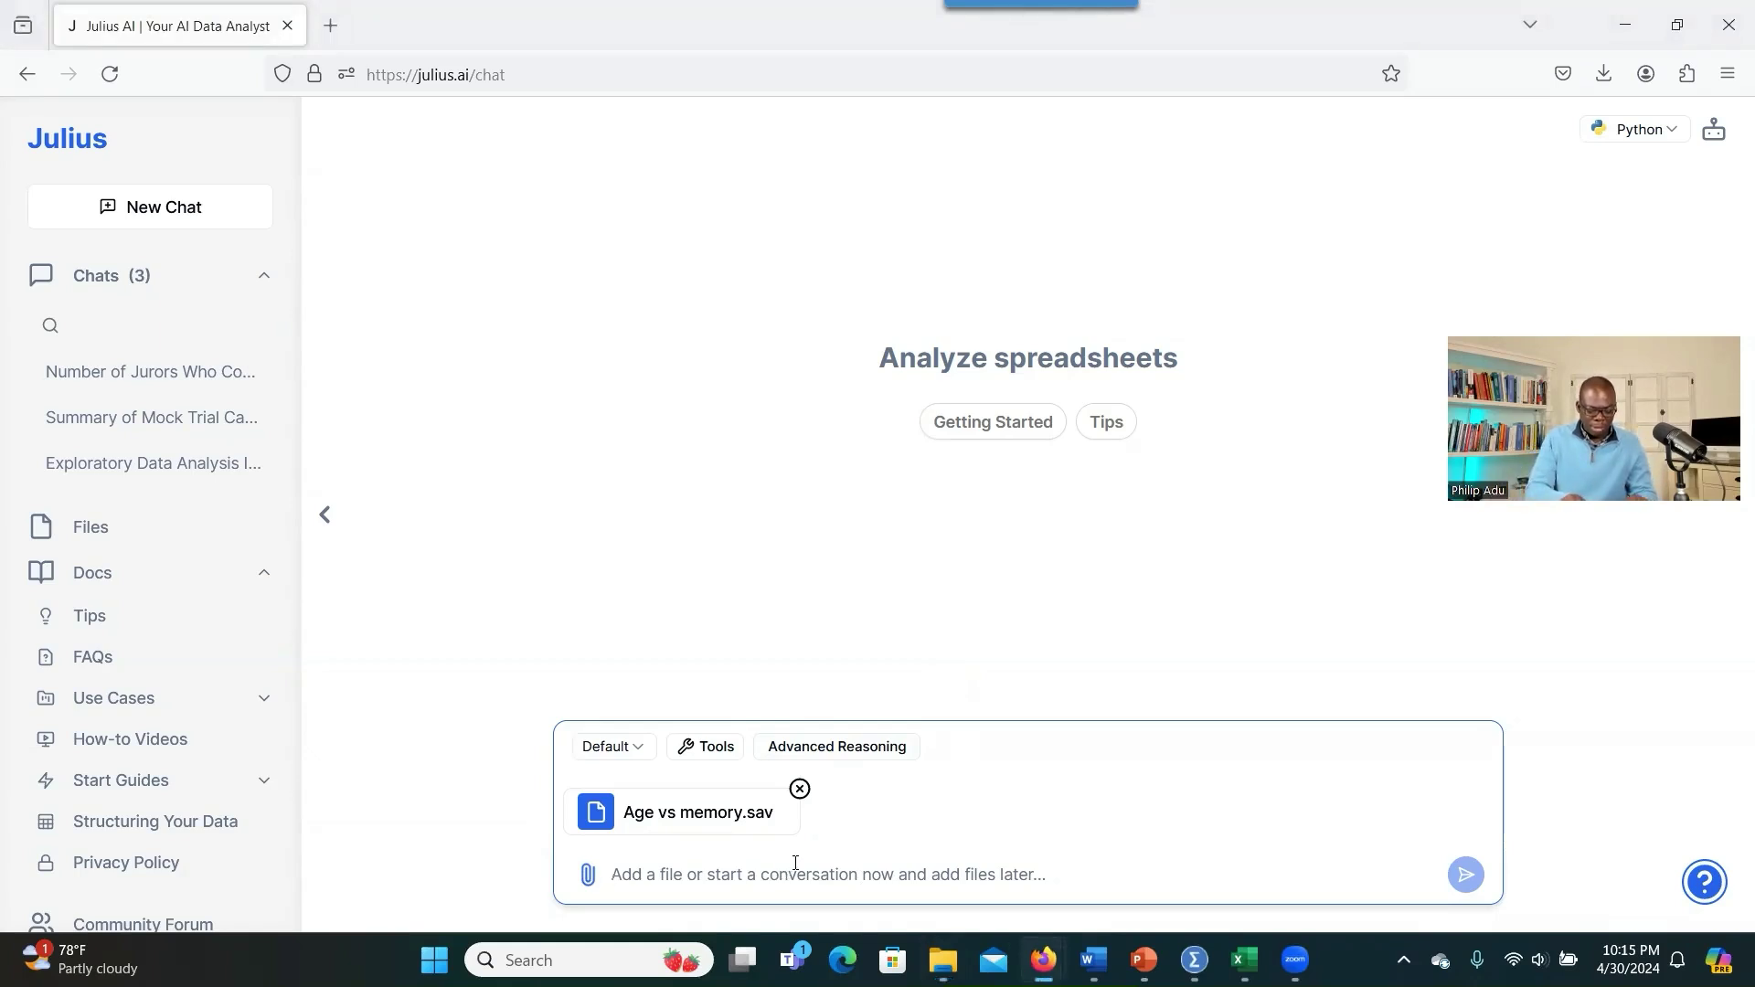
pyautogui.write('Can you')
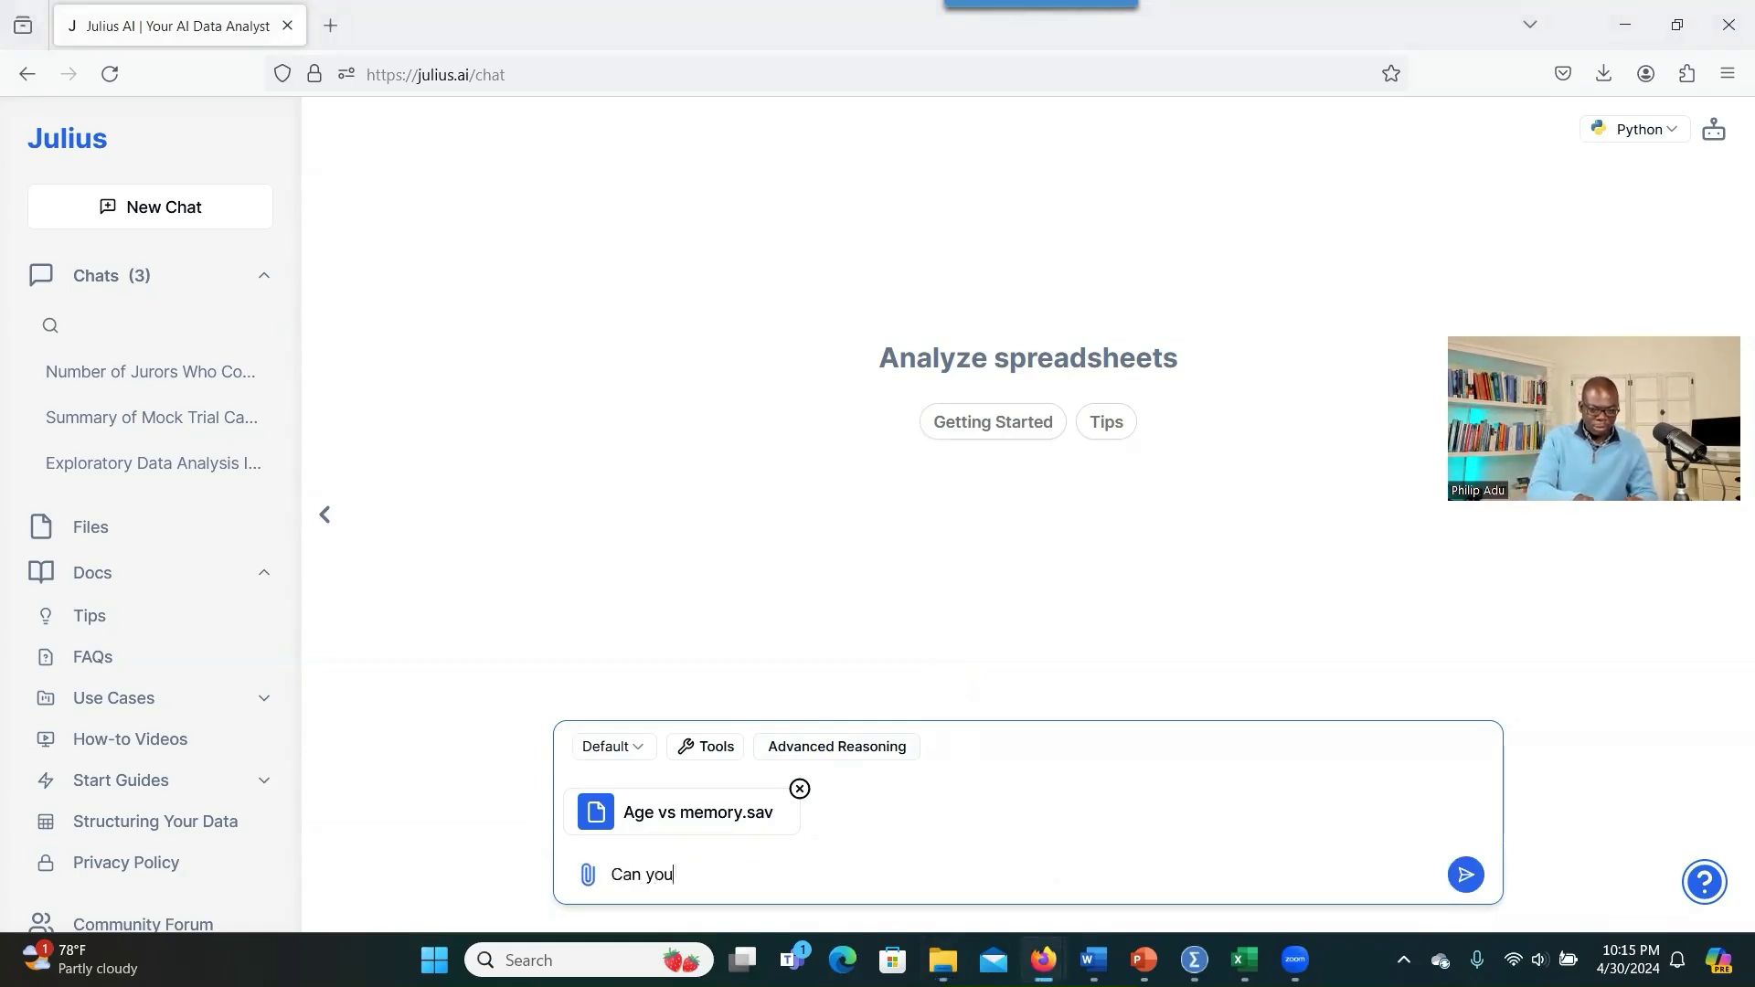
pyautogui.write(' determine whether')
pyautogui.press('BackSpace')
pyautogui.press('BackSpace')
pyautogui.press('BackSpace')
pyautogui.press('BackSpace')
pyautogui.write('ether there is a statistical')
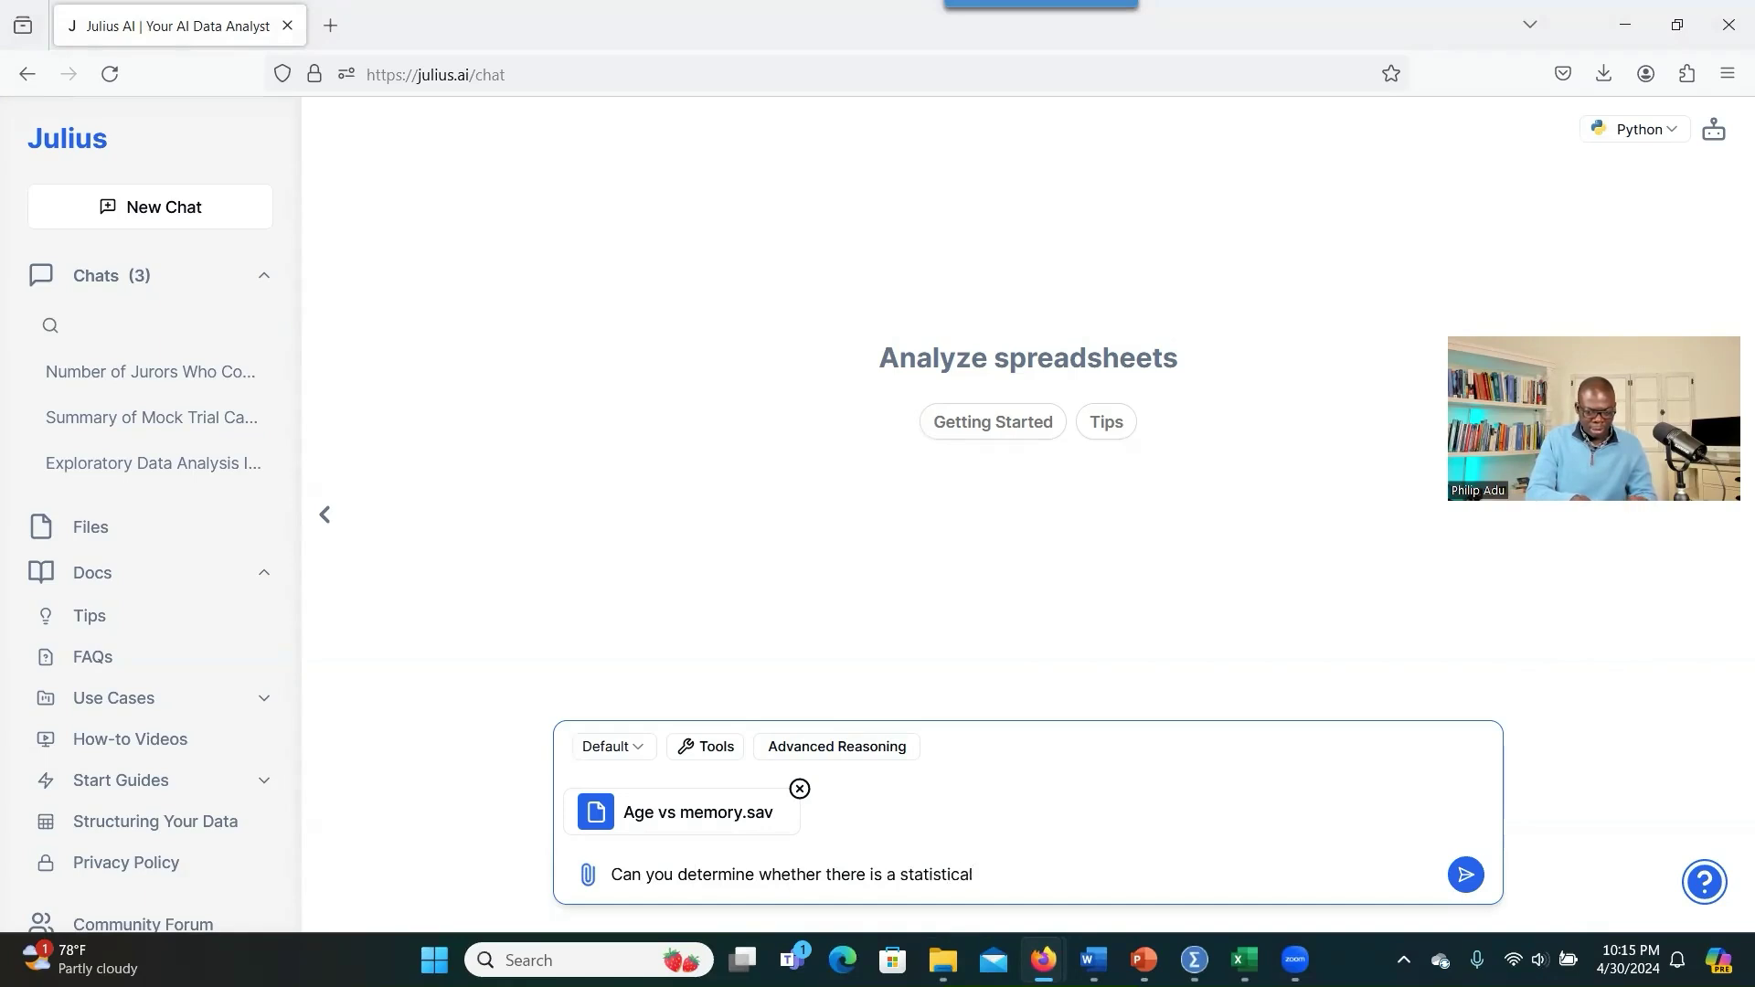
pyautogui.write('ly significant relationship betw')
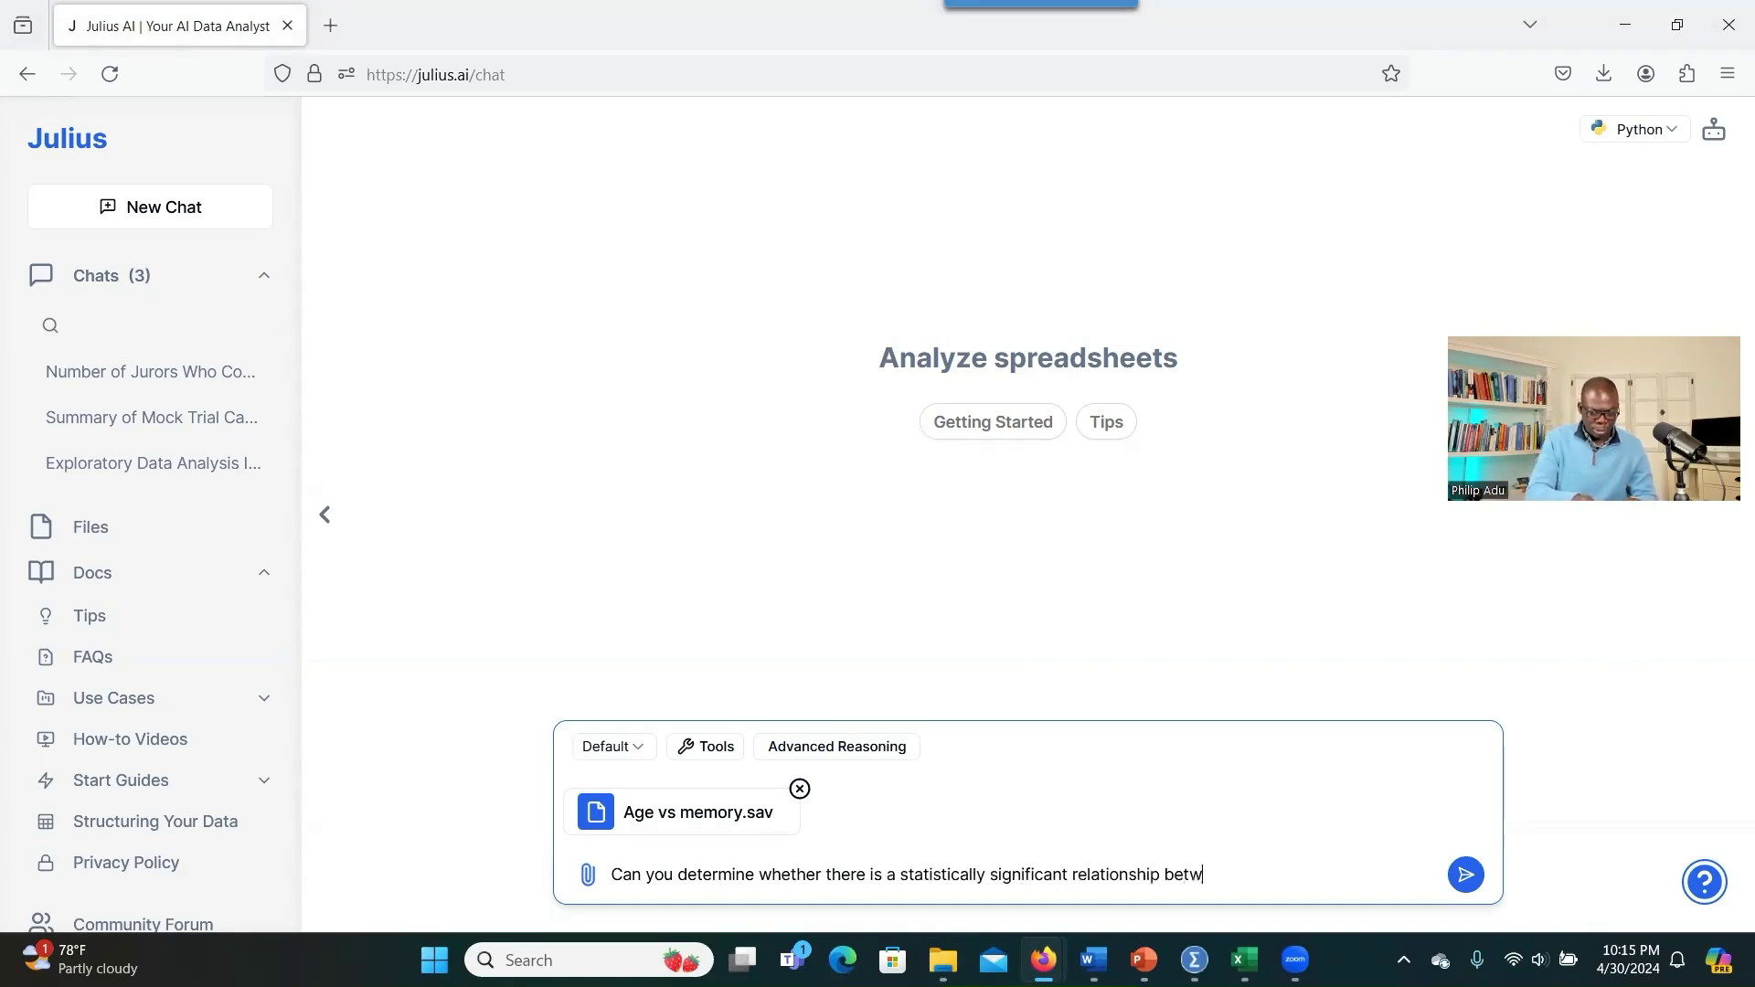
pyautogui.write('een age and ')
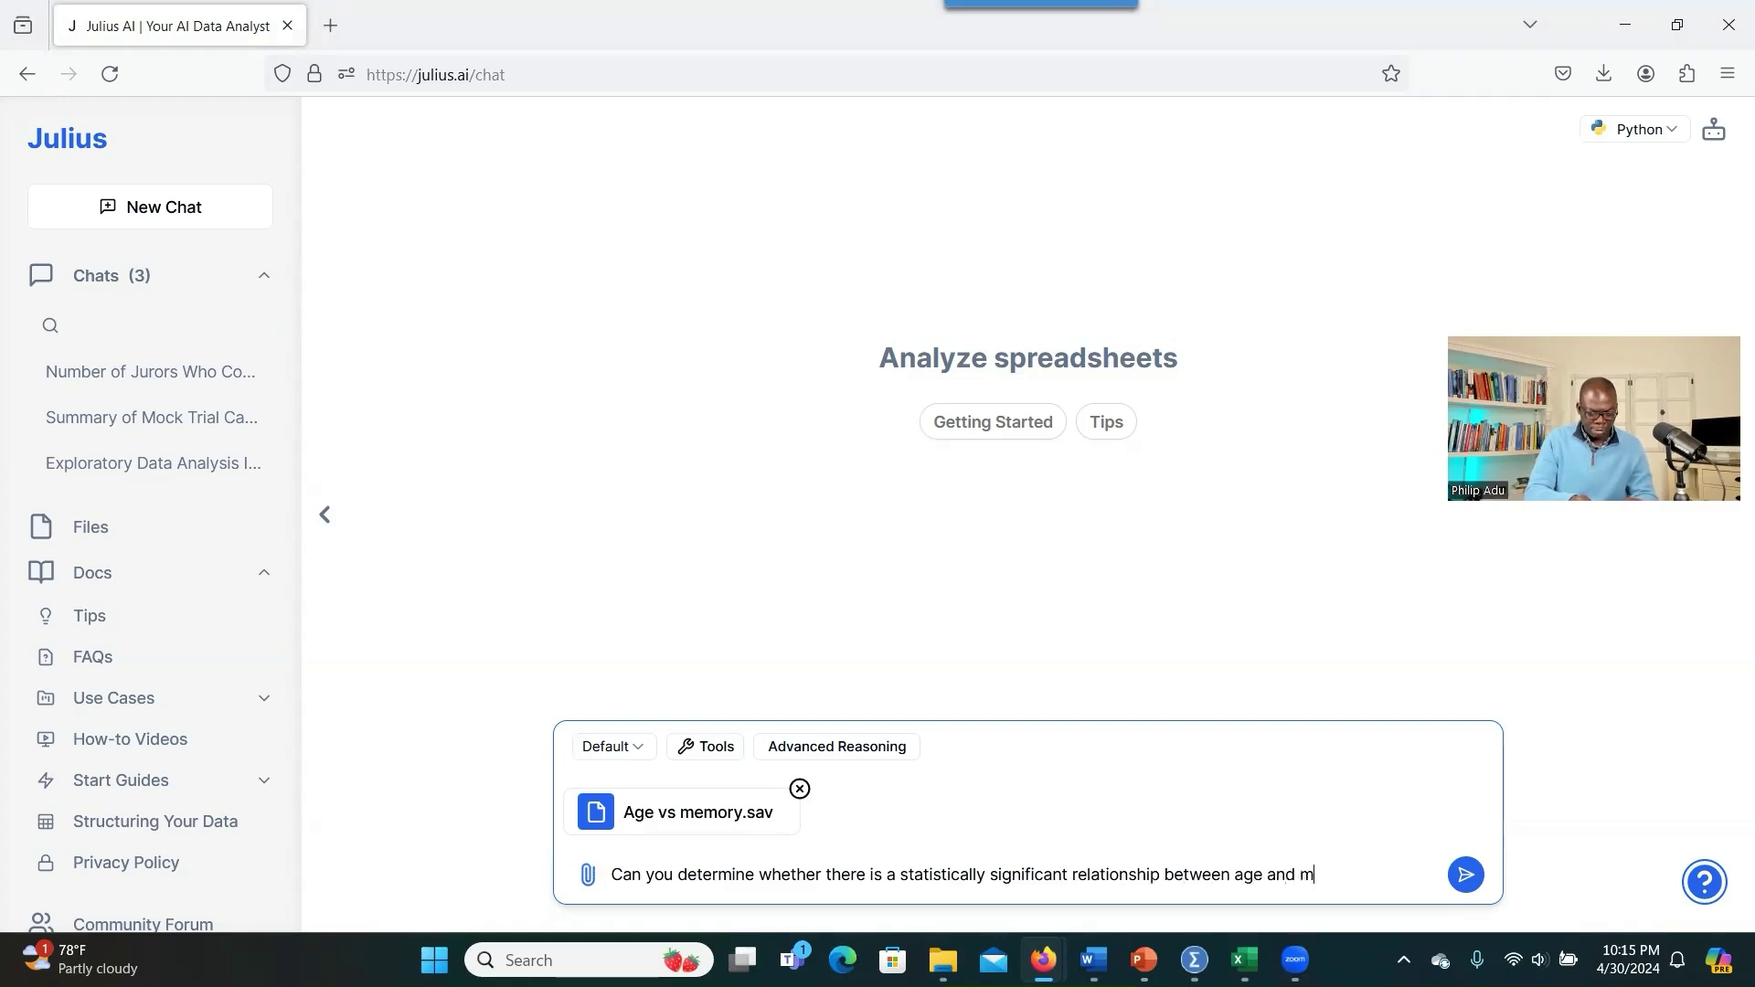
pyautogui.write('memory?')
pyautogui.press('Return')
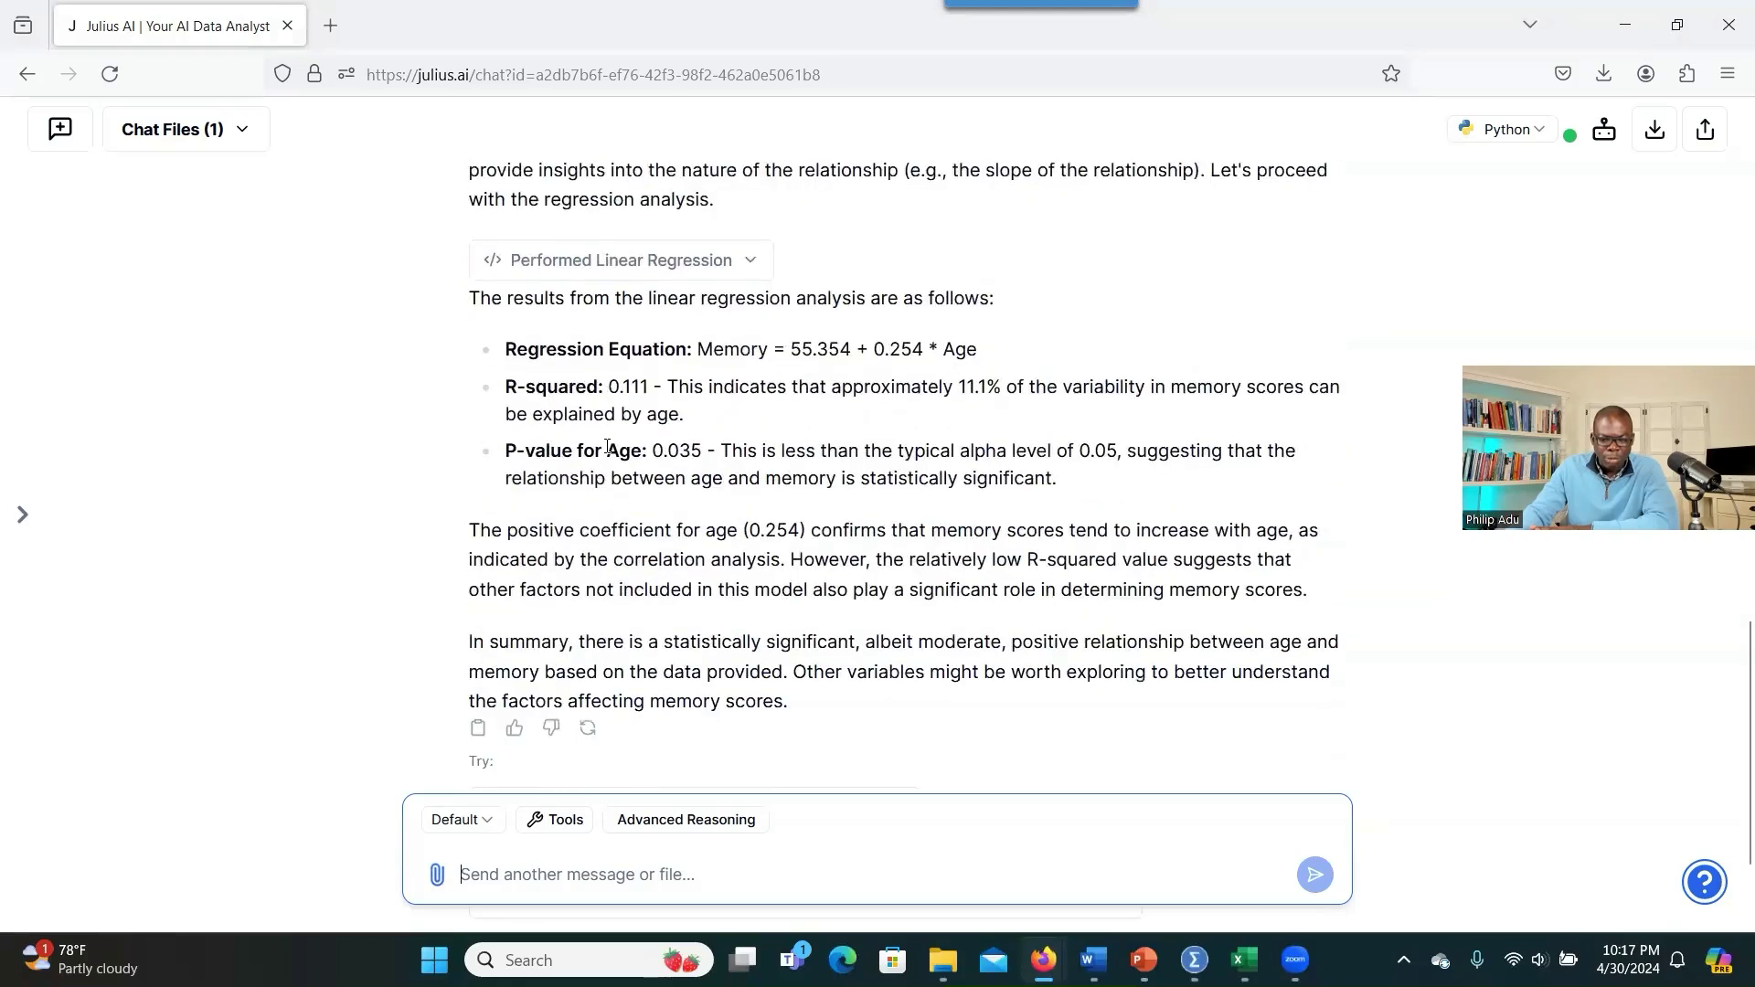
# - Review the data summary (40 observations, no missing values) and enlarge the age vs memory scatter plot
pyautogui.scroll(20, 607, 447)
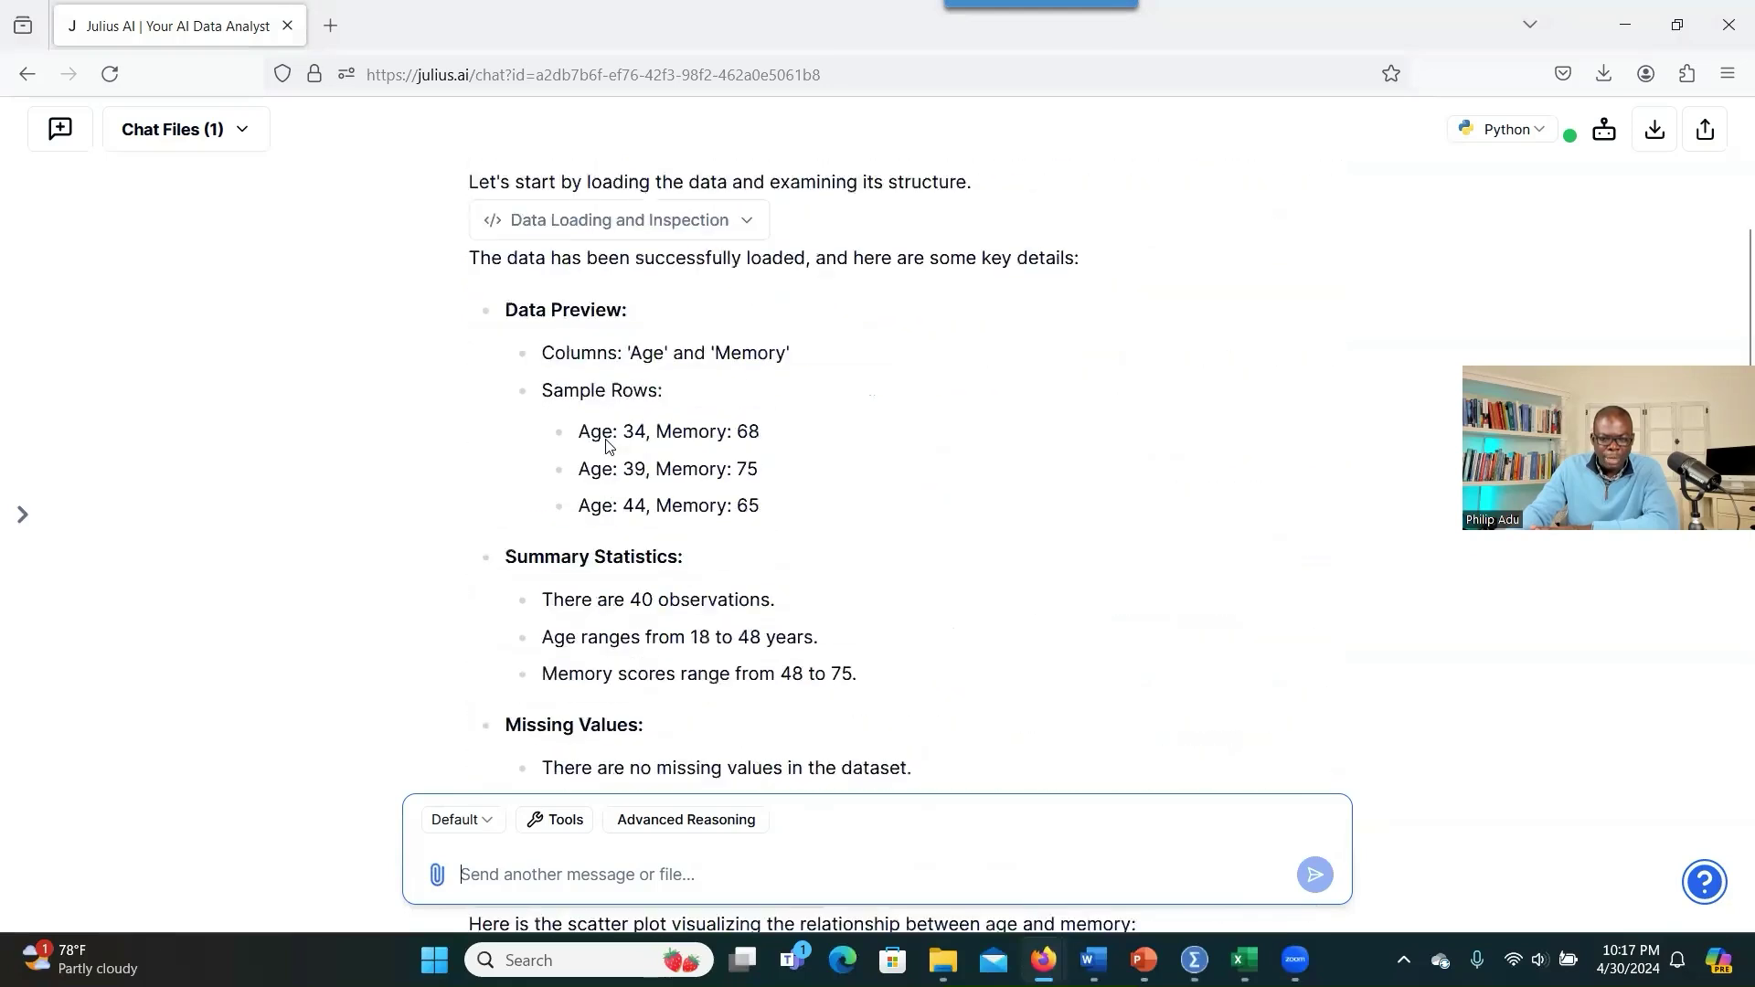
pyautogui.scroll(4, 607, 447)
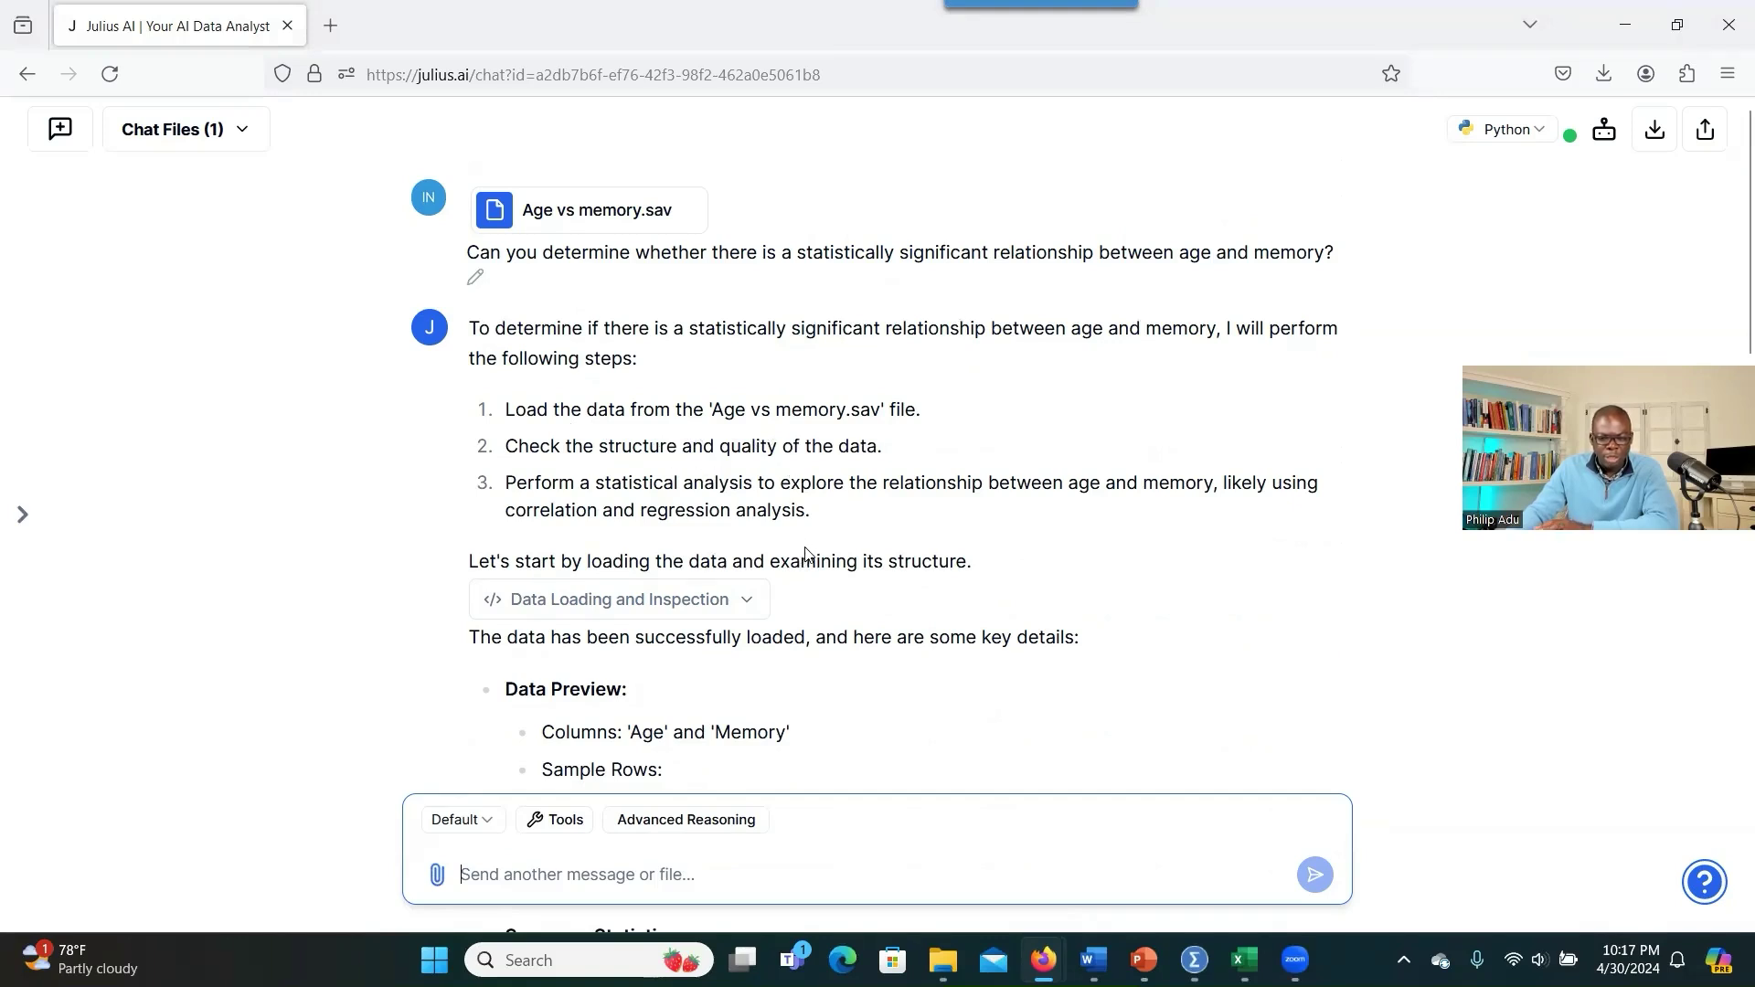
pyautogui.scroll(-4, 721, 494)
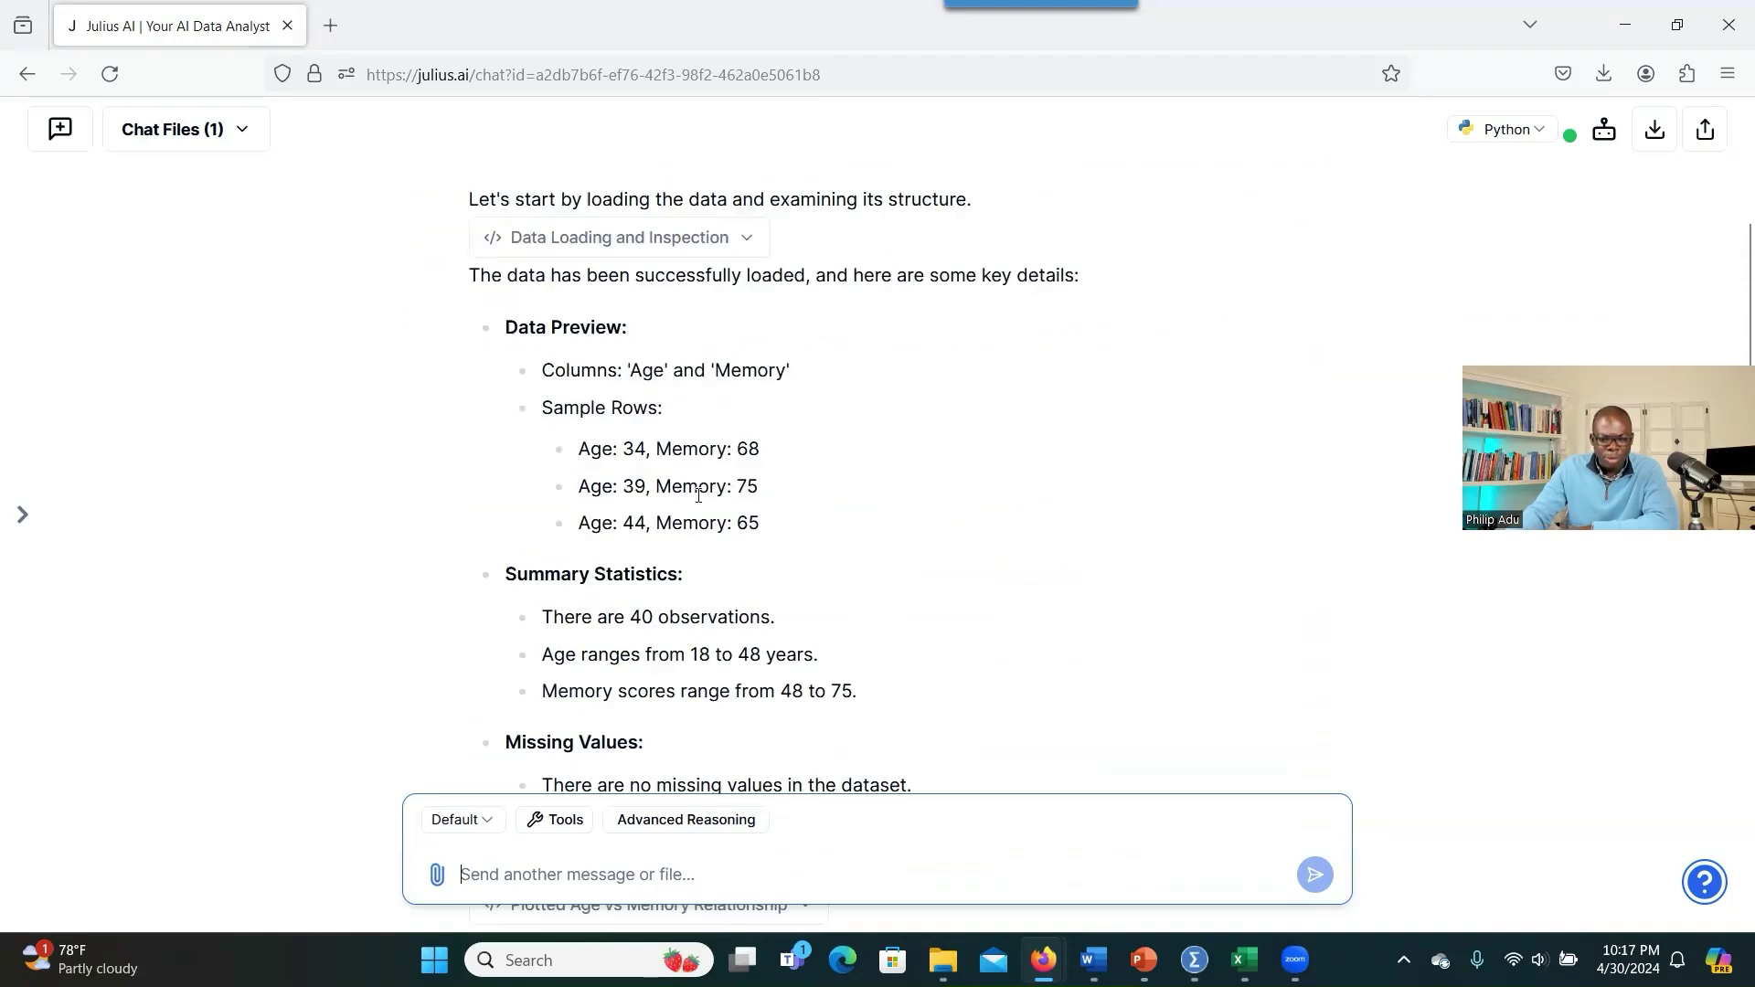
pyautogui.scroll(-3, 707, 574)
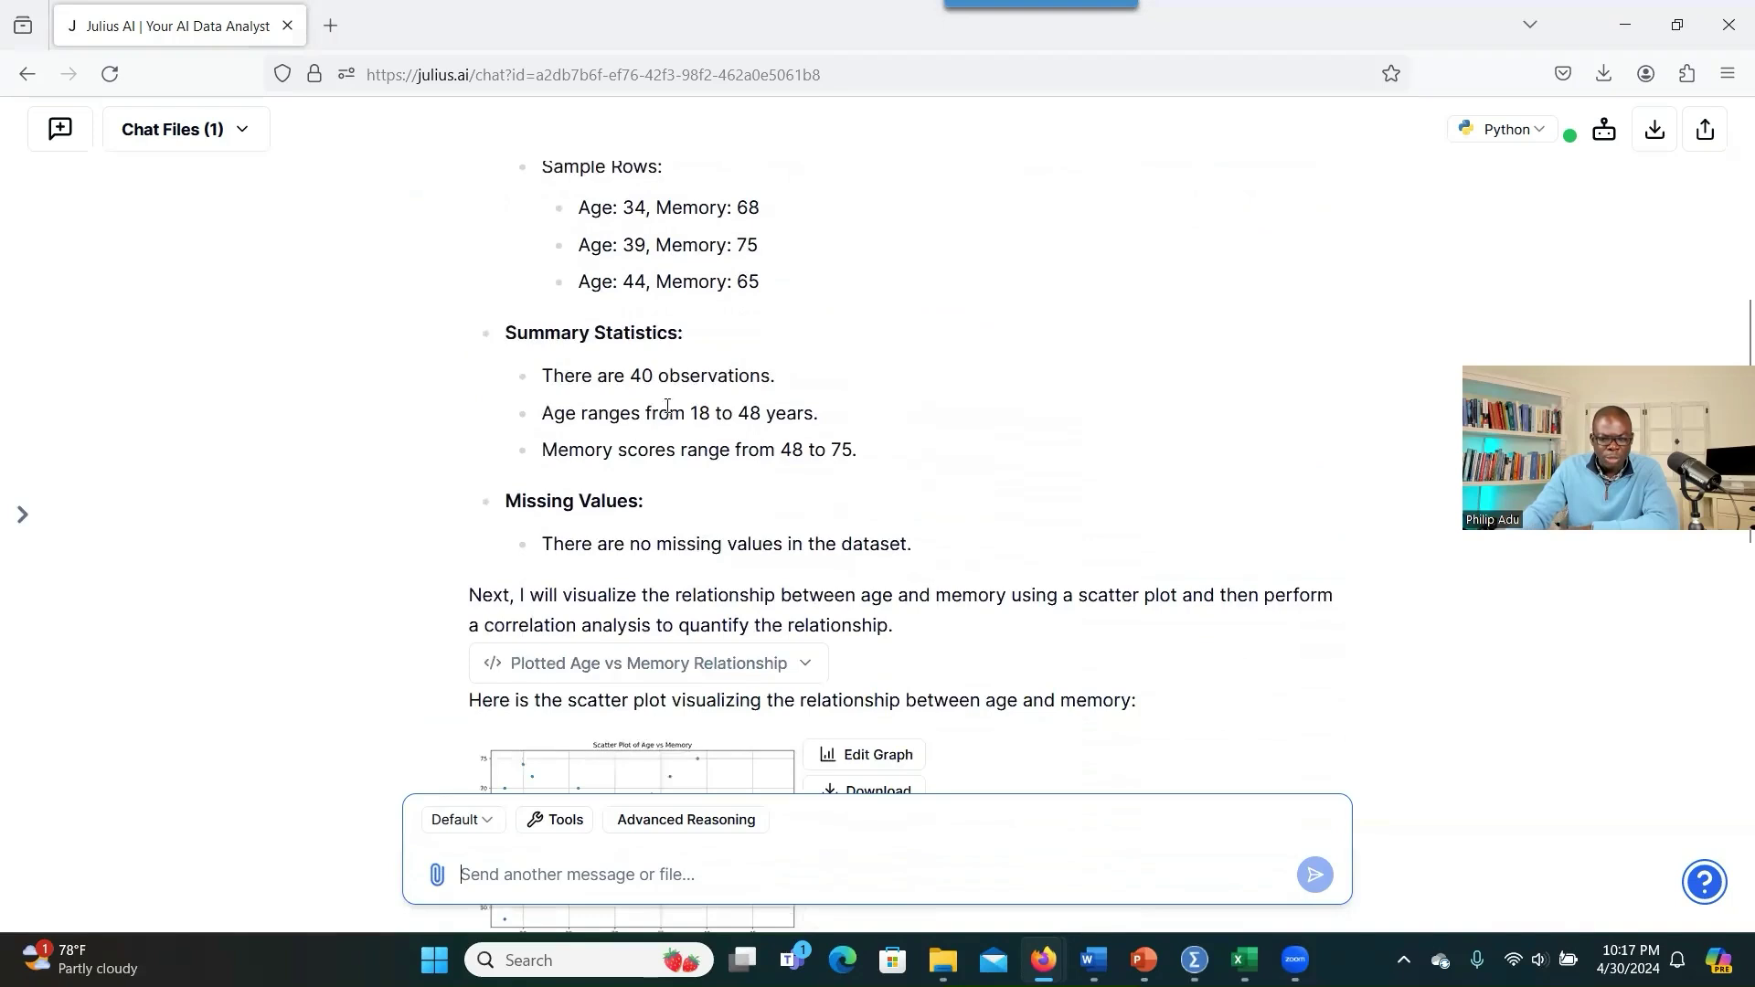
pyautogui.moveTo(630, 376); pyautogui.dragTo(778, 384)
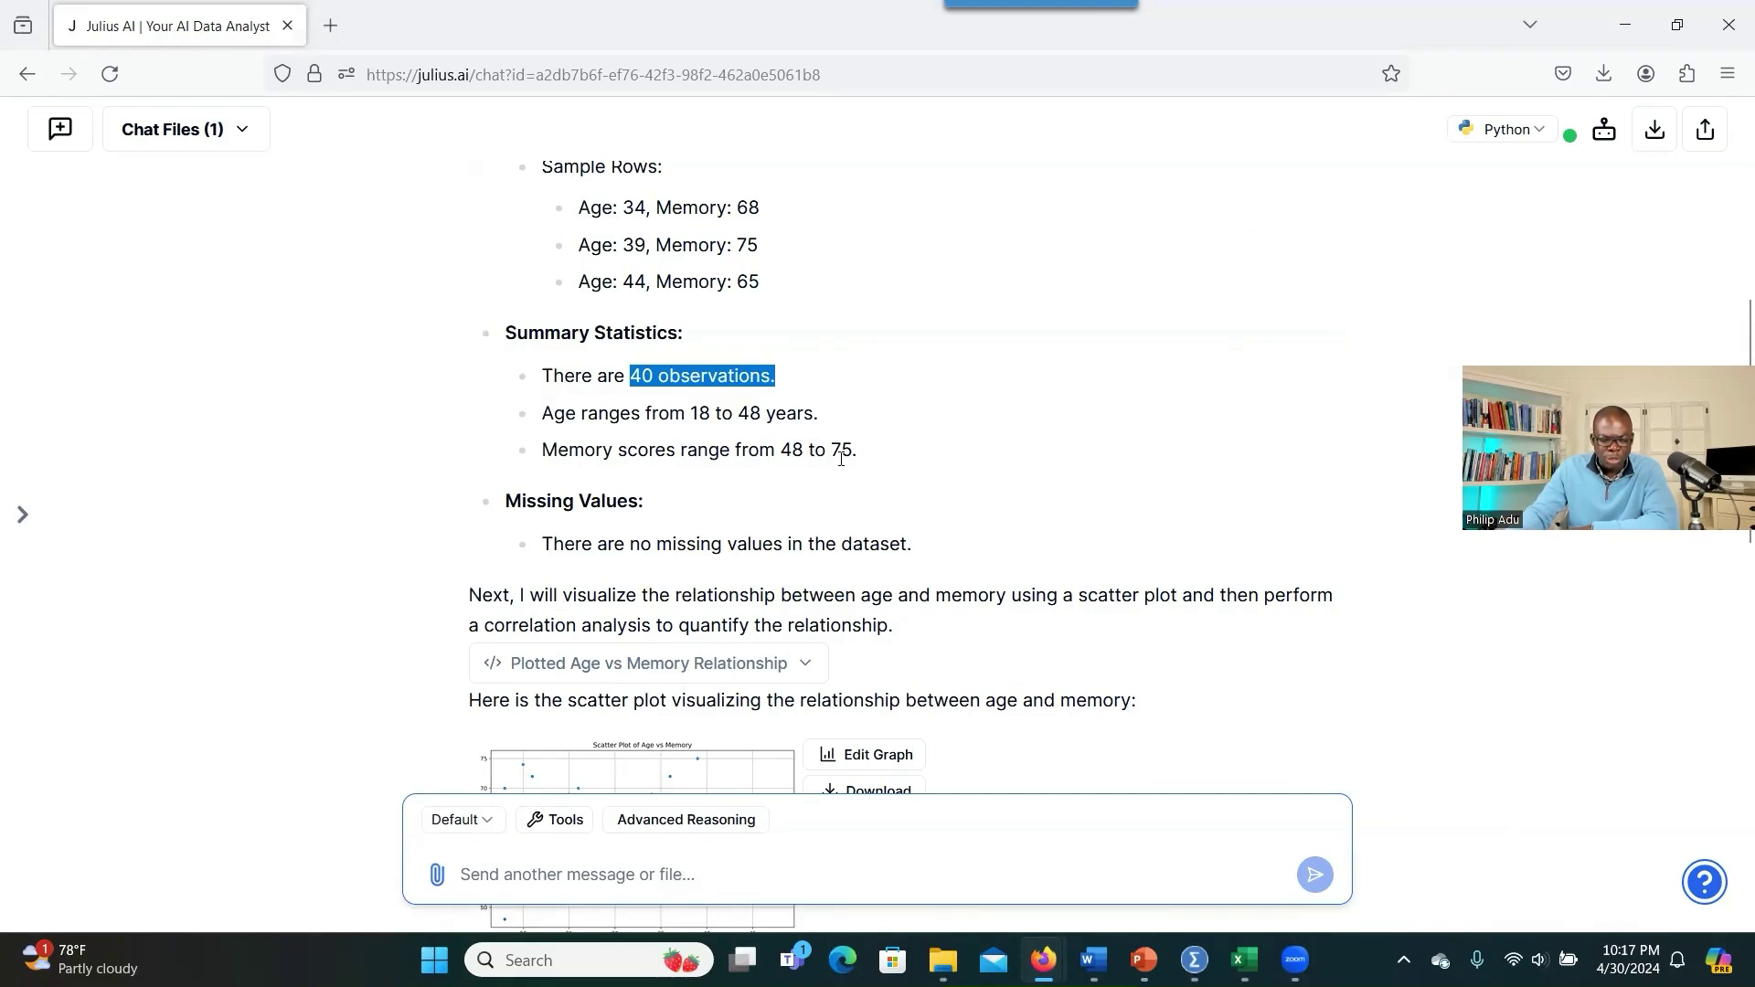
pyautogui.moveTo(576, 544); pyautogui.dragTo(898, 546)
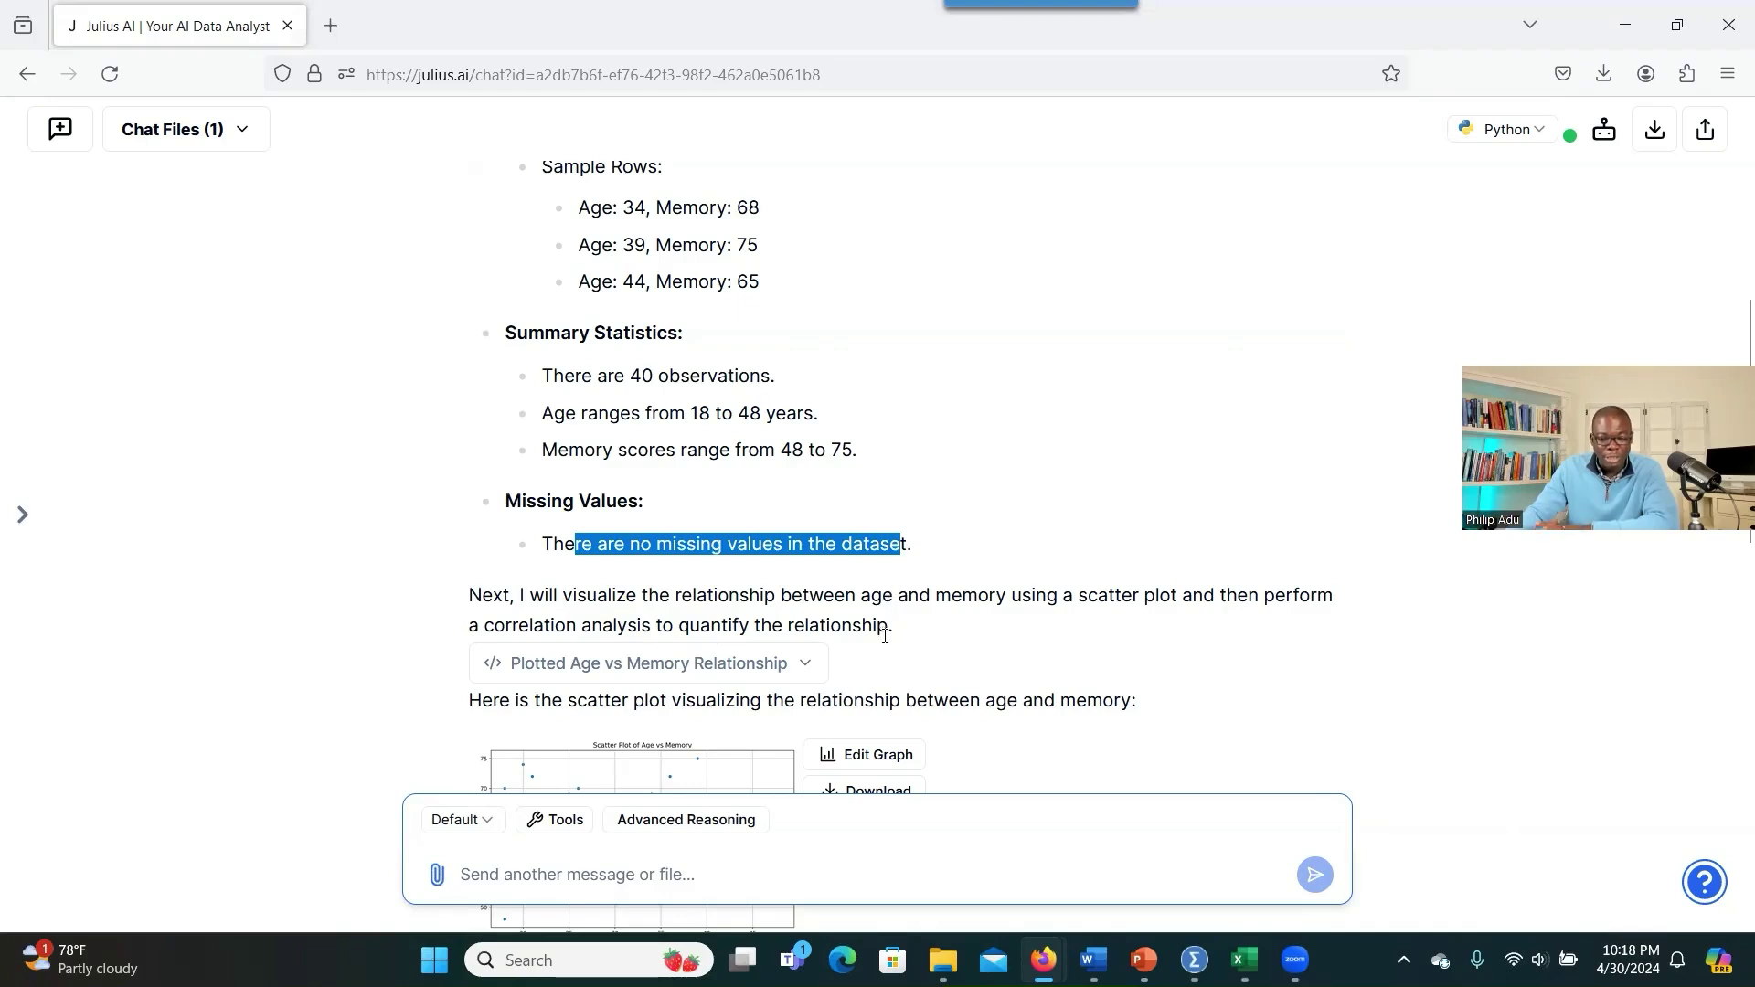
pyautogui.scroll(-1, 885, 637)
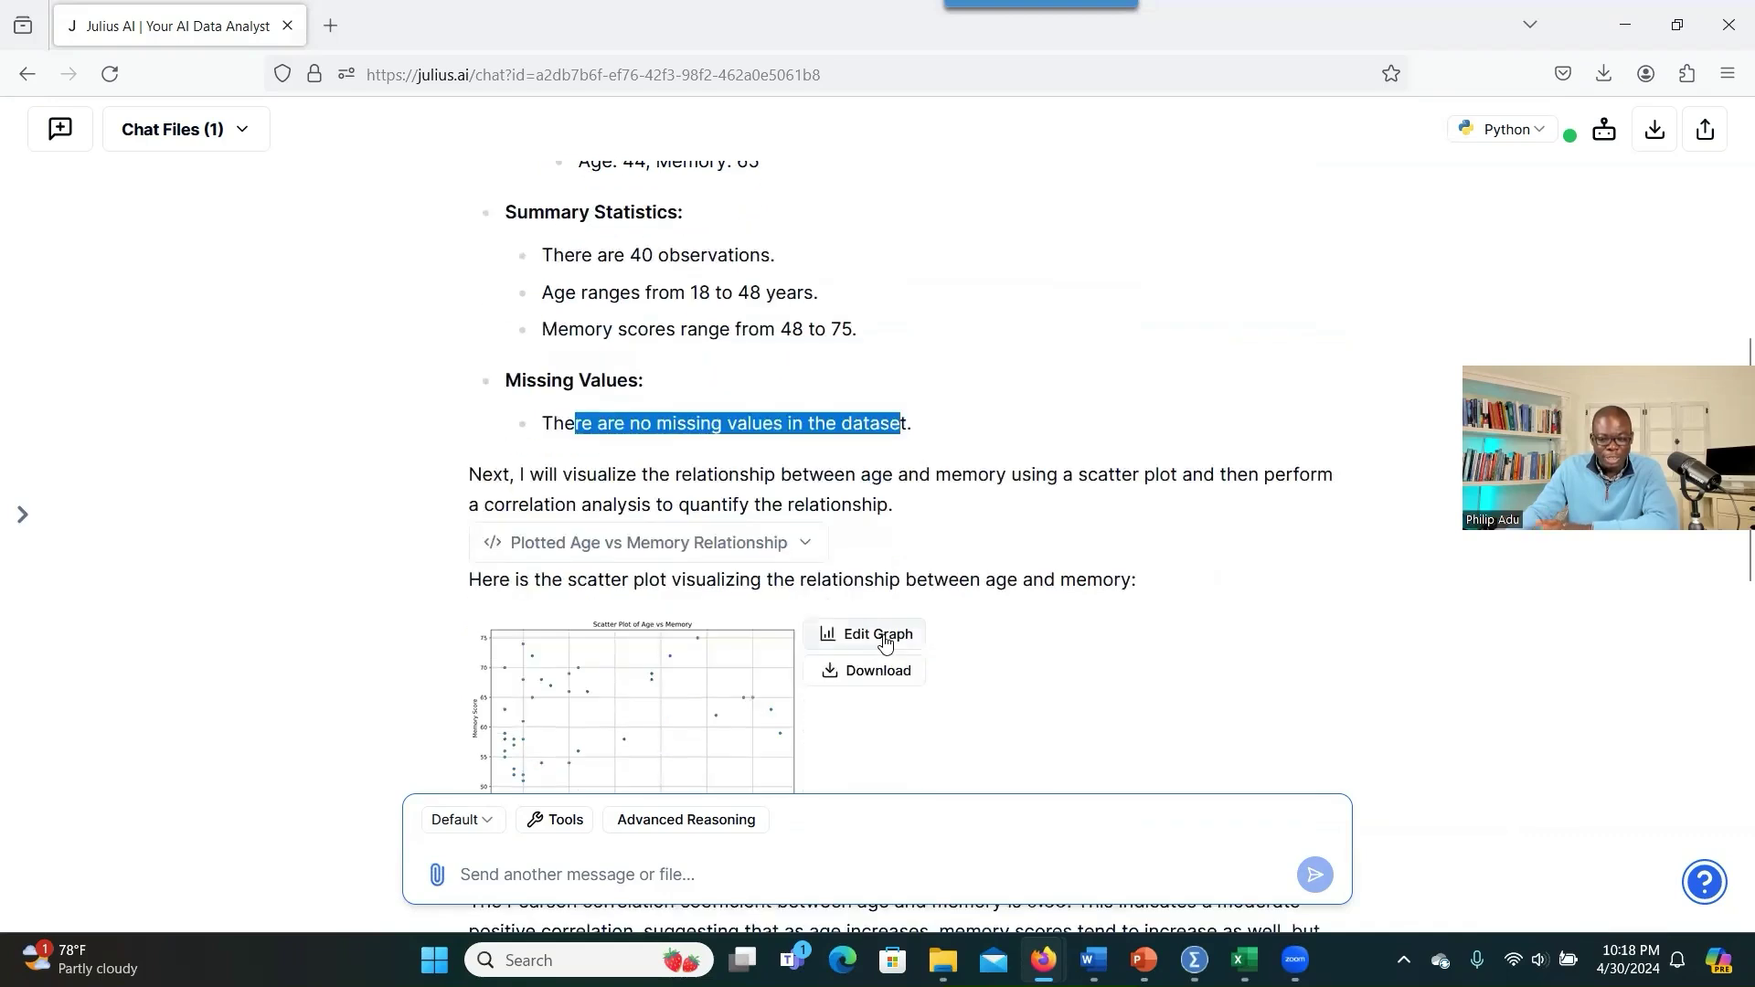
pyautogui.scroll(-1, 885, 640)
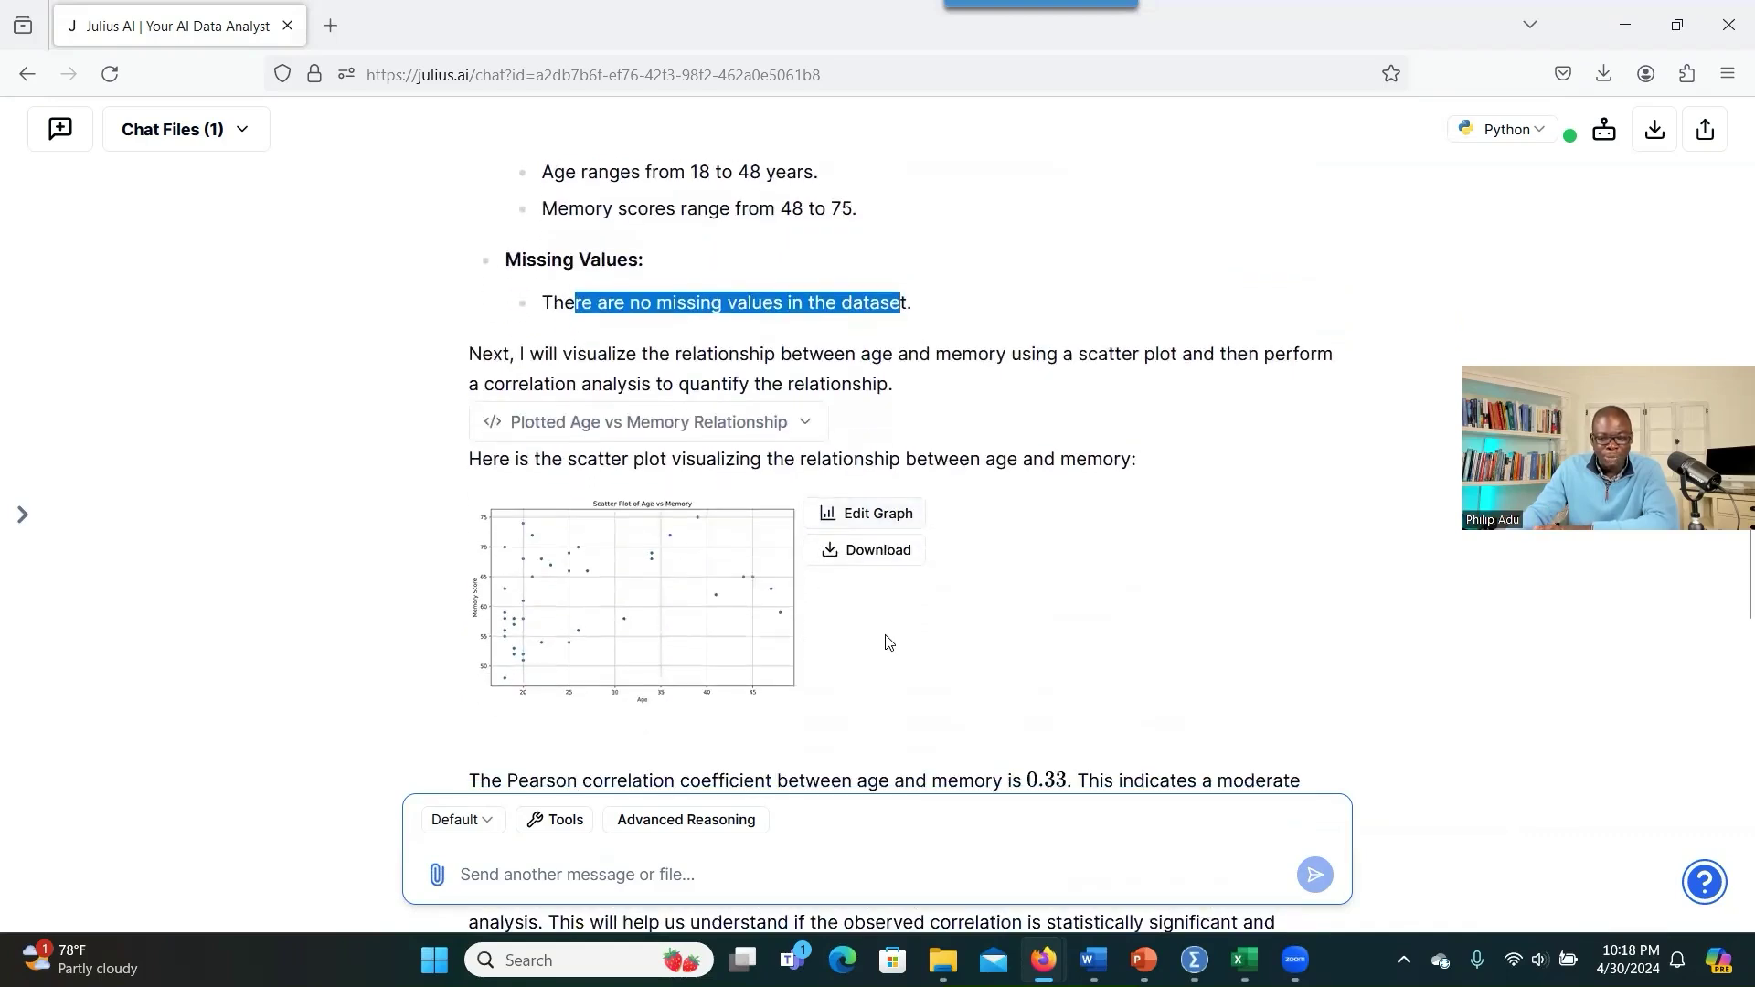
pyautogui.click(699, 552)
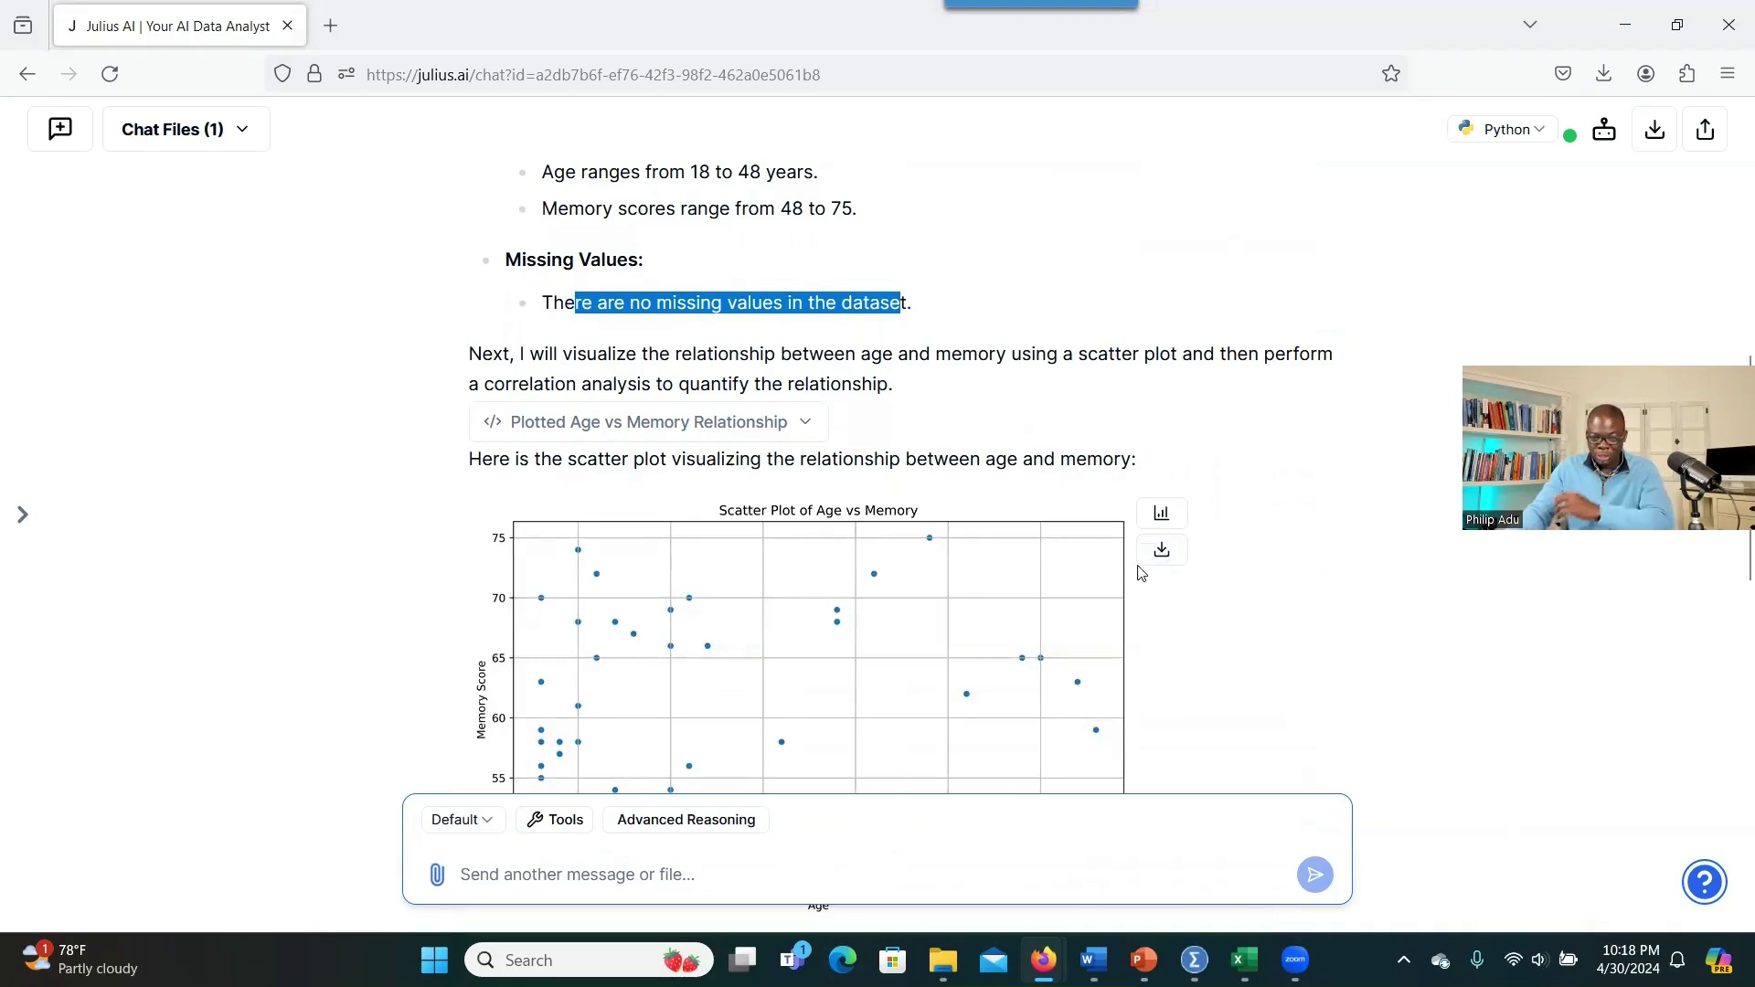
# - Read through the moderate positive 0.33 correlation and the regression p-value of 0.035
pyautogui.scroll(-3, 645, 403)
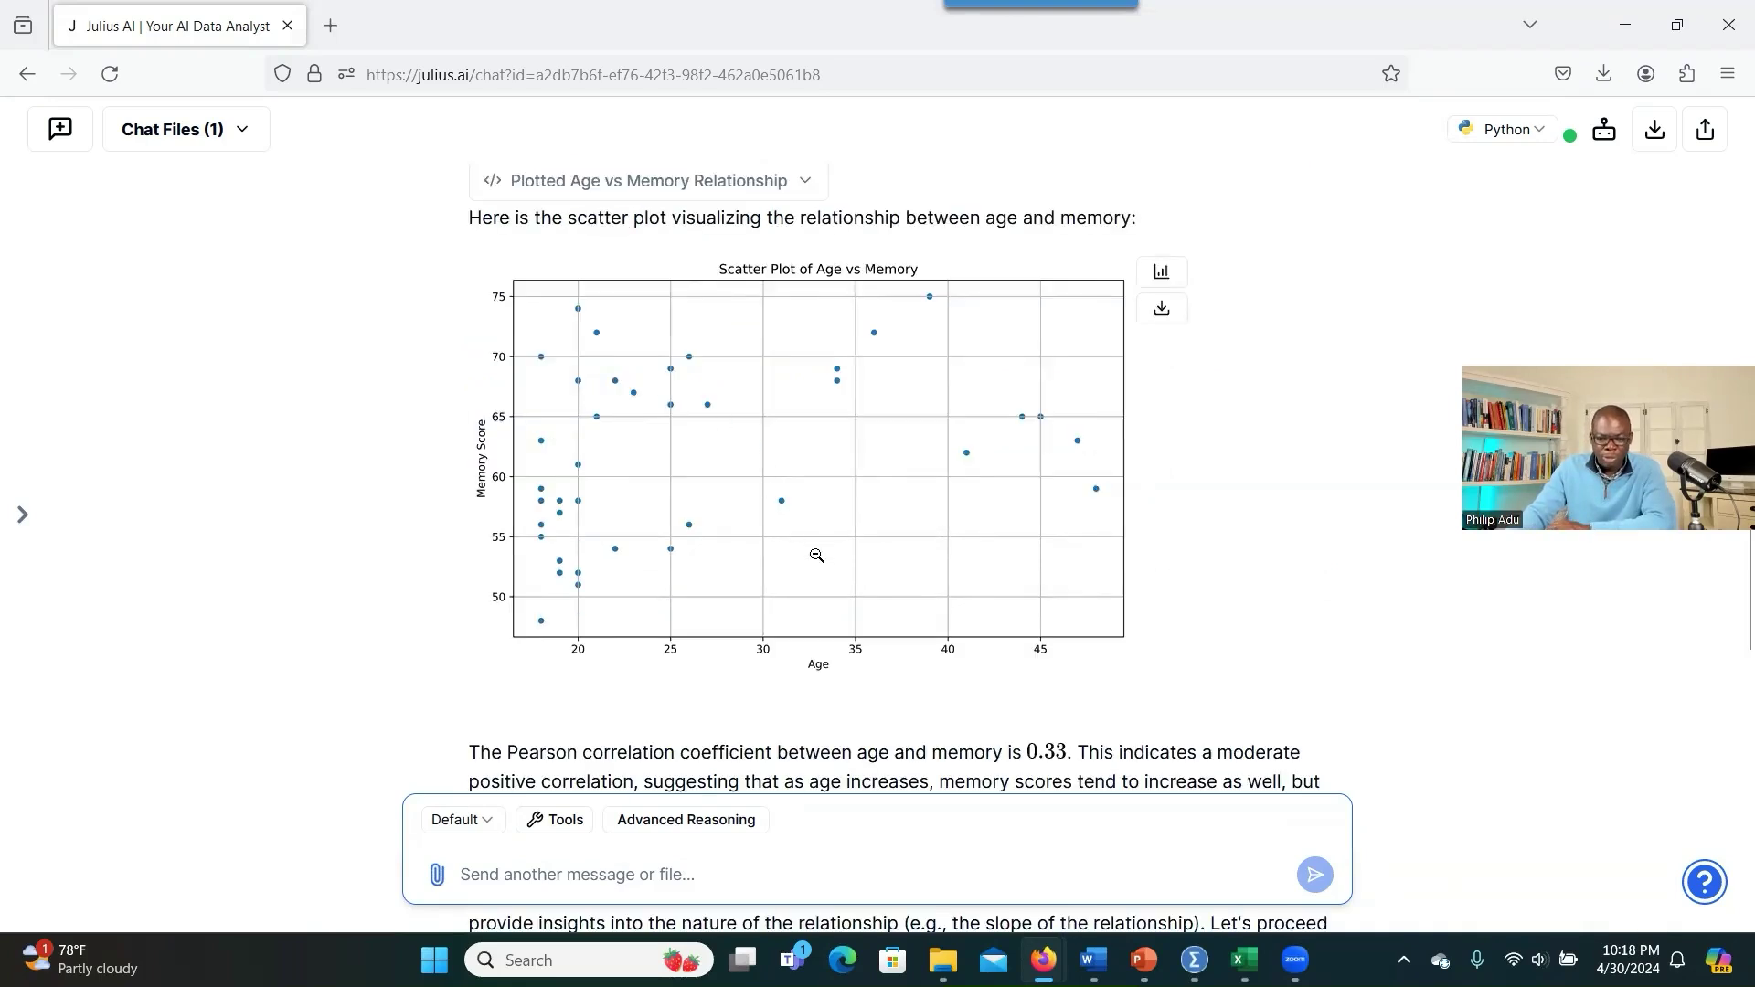
pyautogui.scroll(-4, 816, 557)
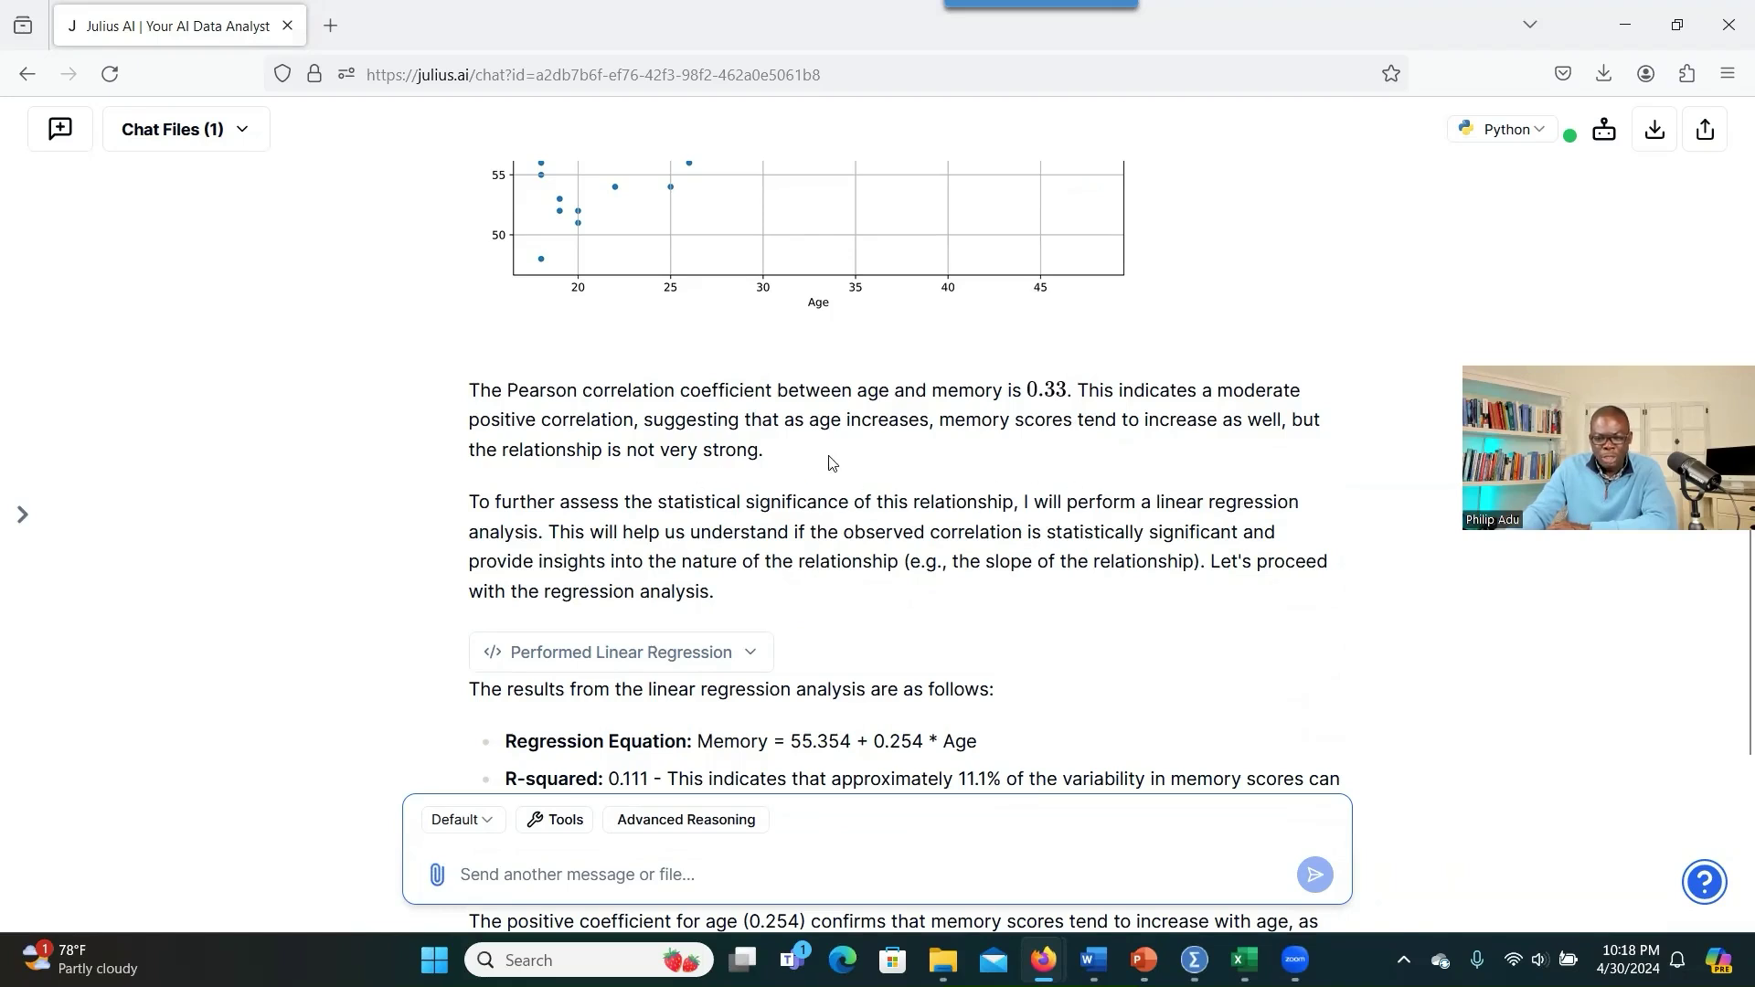
pyautogui.moveTo(781, 464); pyautogui.dragTo(500, 390)
pyautogui.scroll(-3, 640, 512)
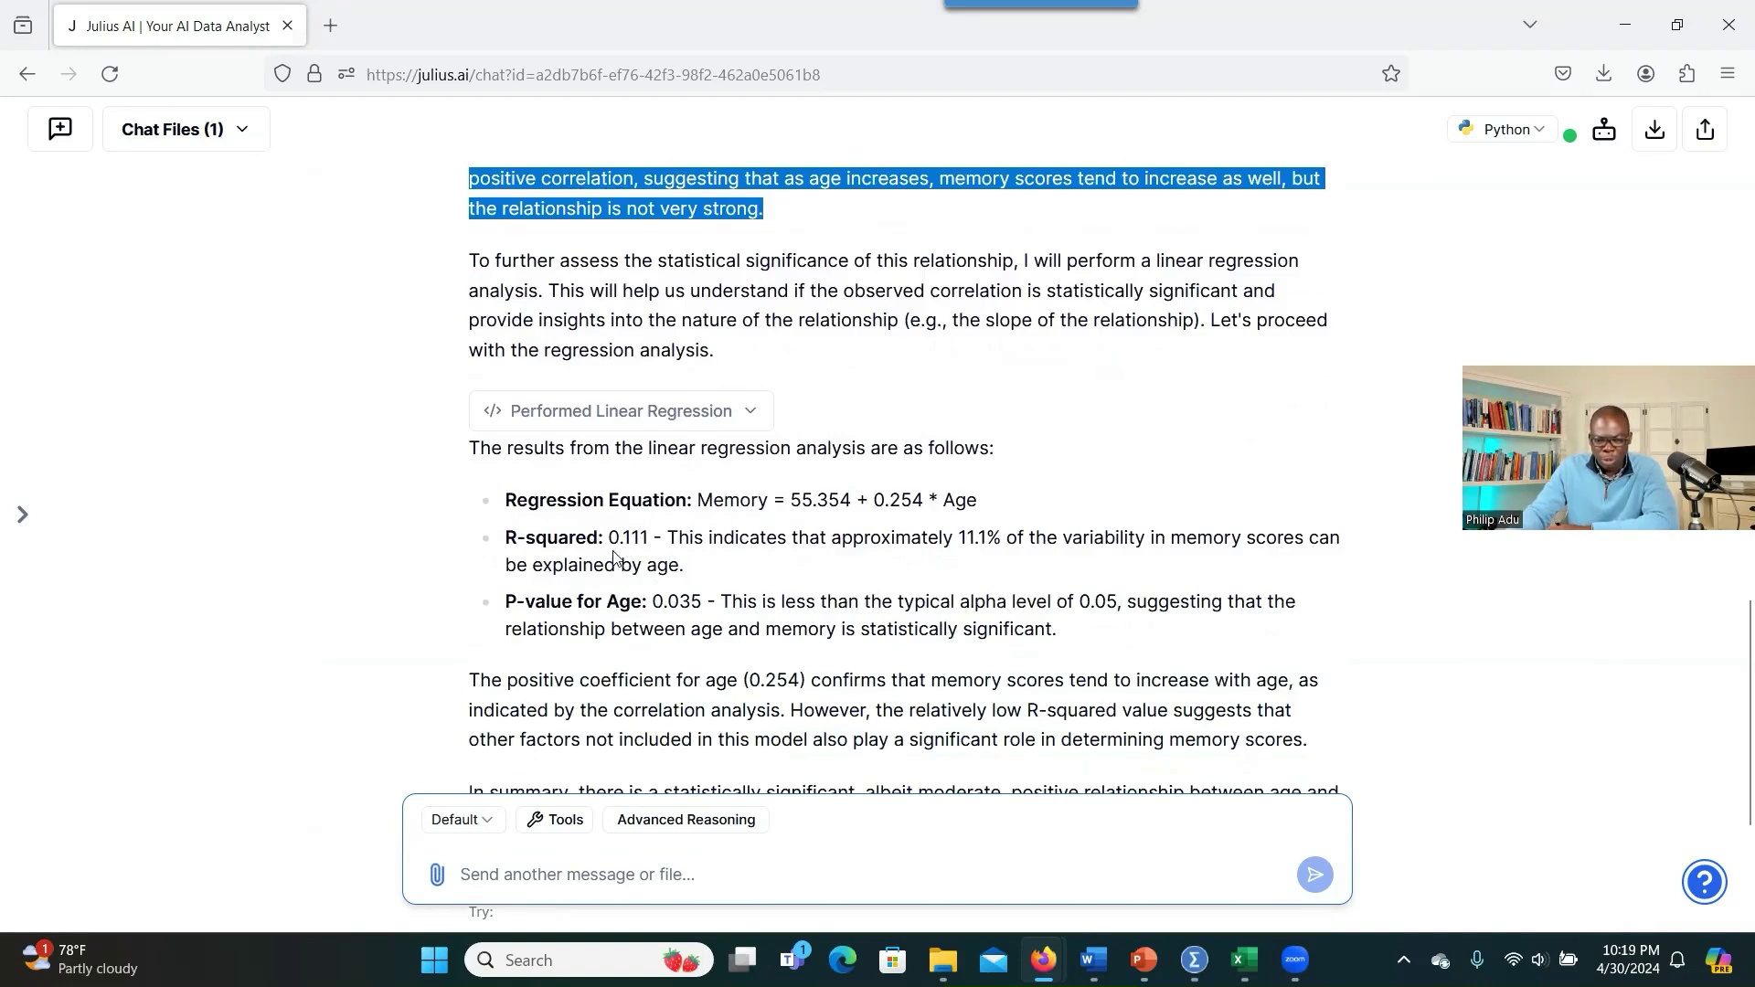
pyautogui.scroll(-1, 658, 558)
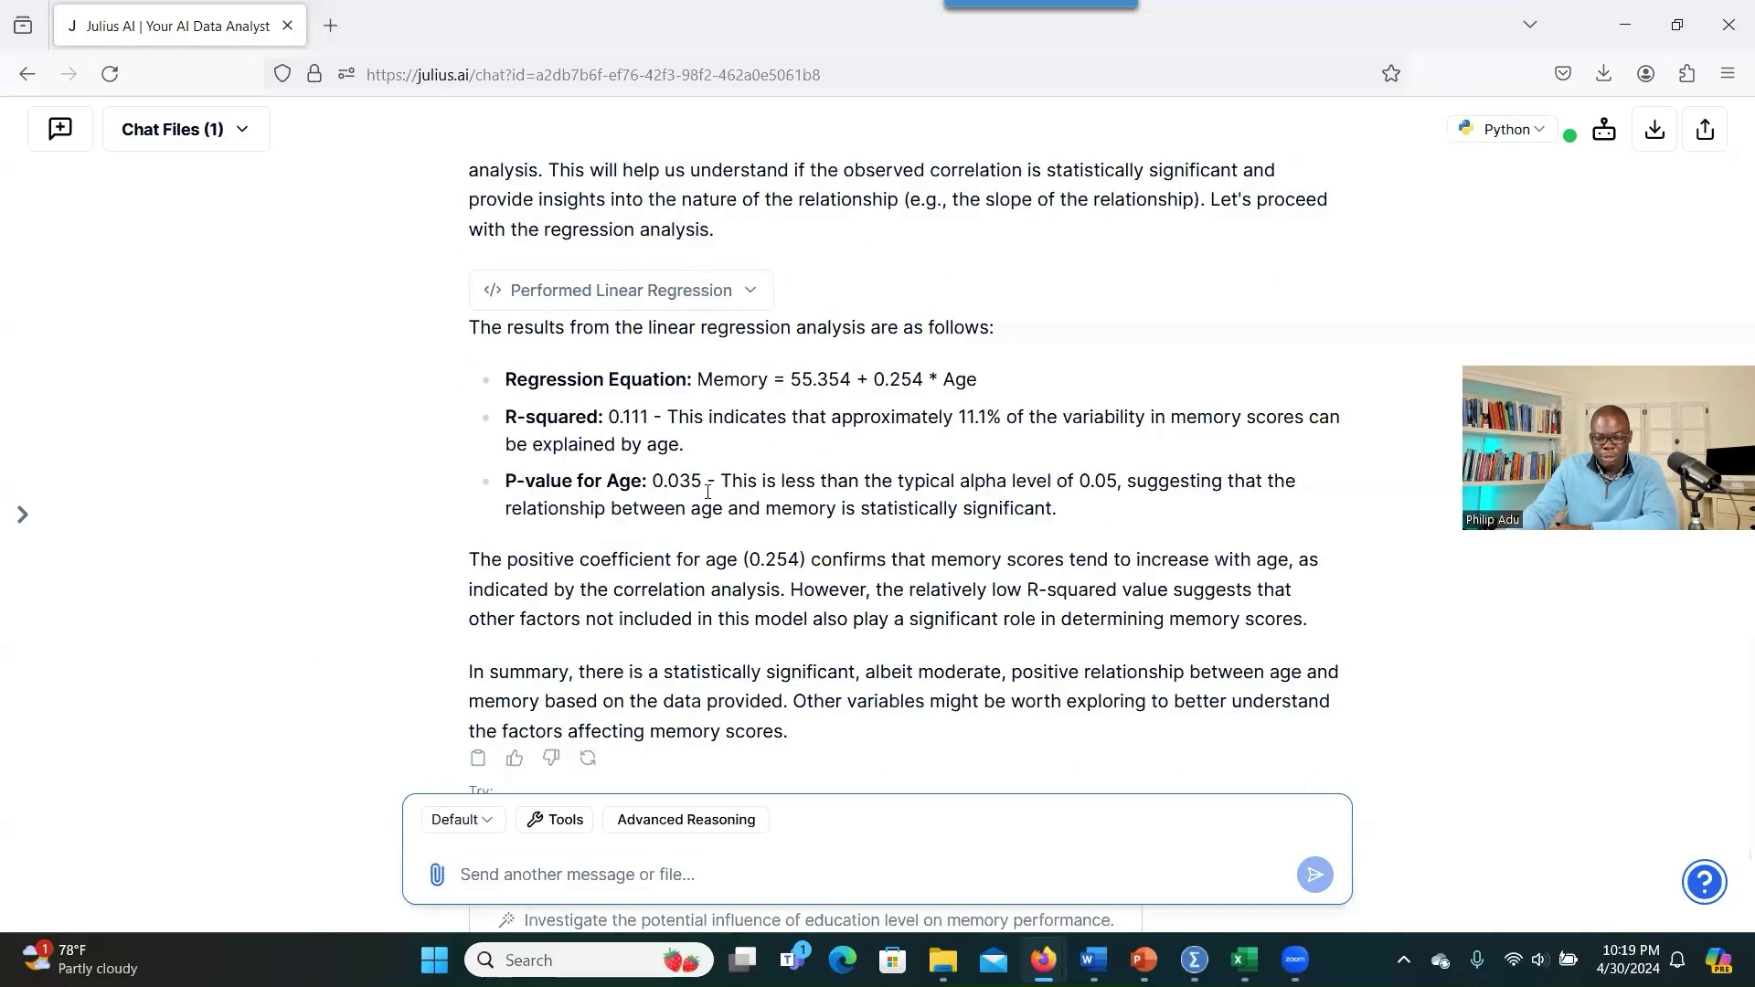
pyautogui.scroll(-1, 729, 503)
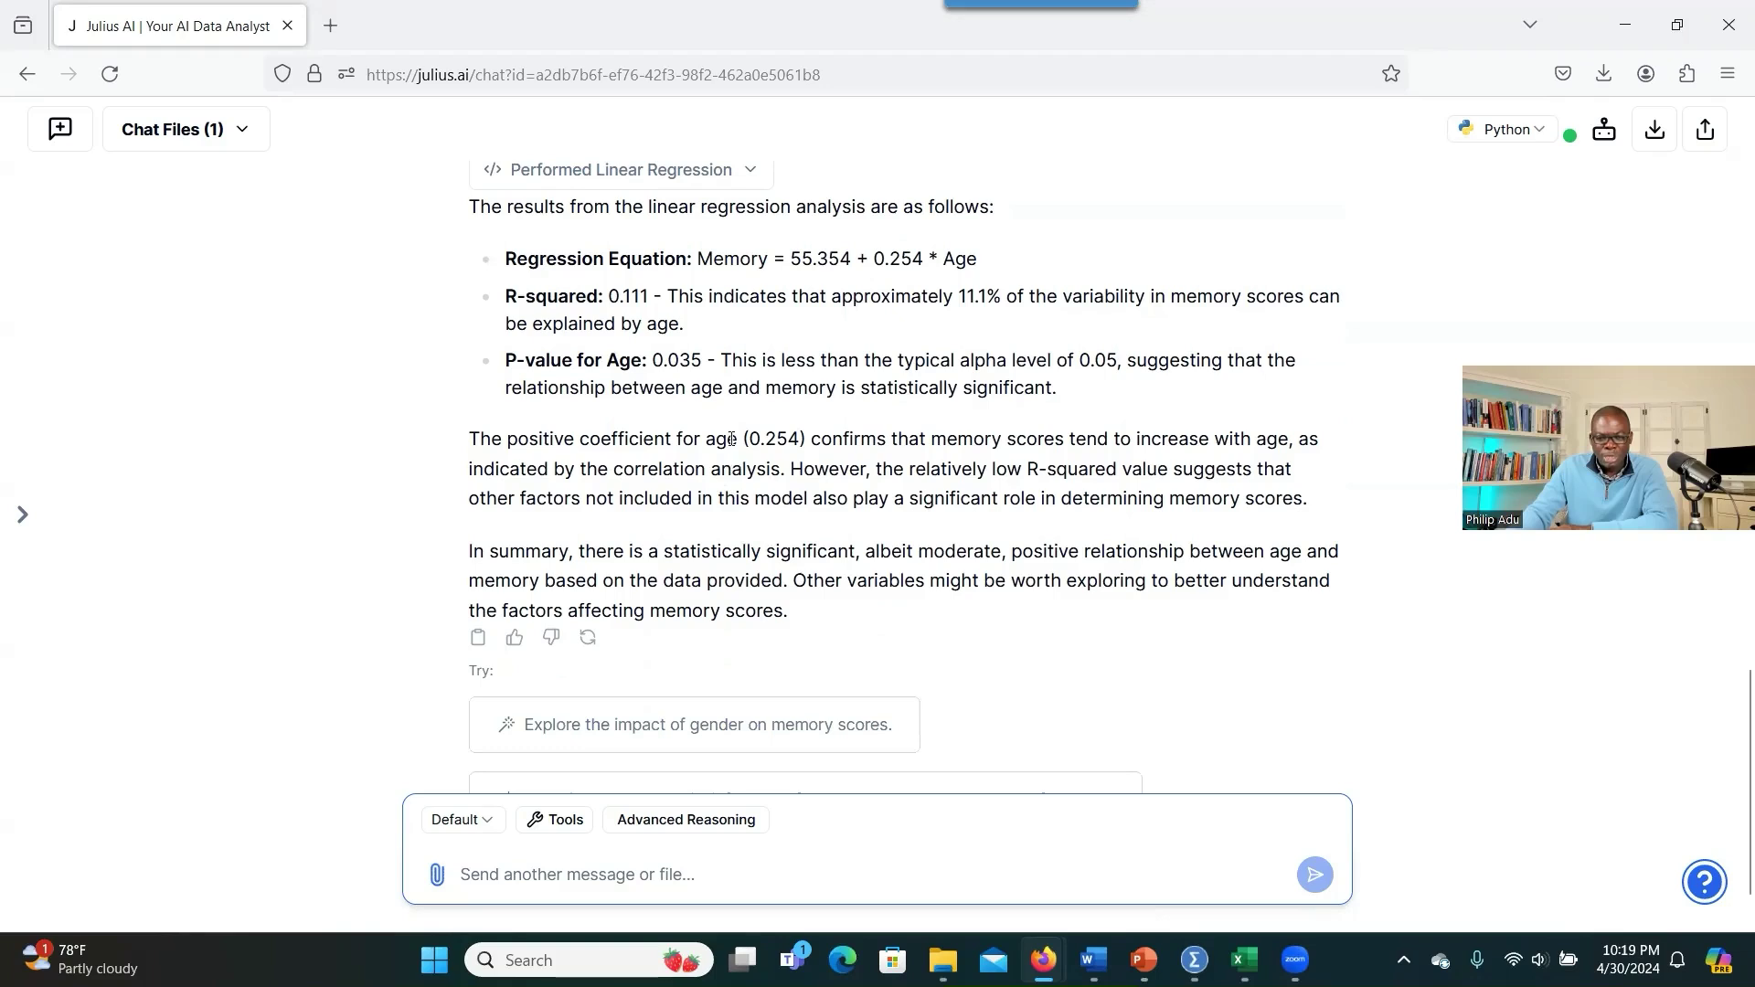
pyautogui.moveTo(740, 362); pyautogui.dragTo(1051, 387)
pyautogui.scroll(-1, 906, 500)
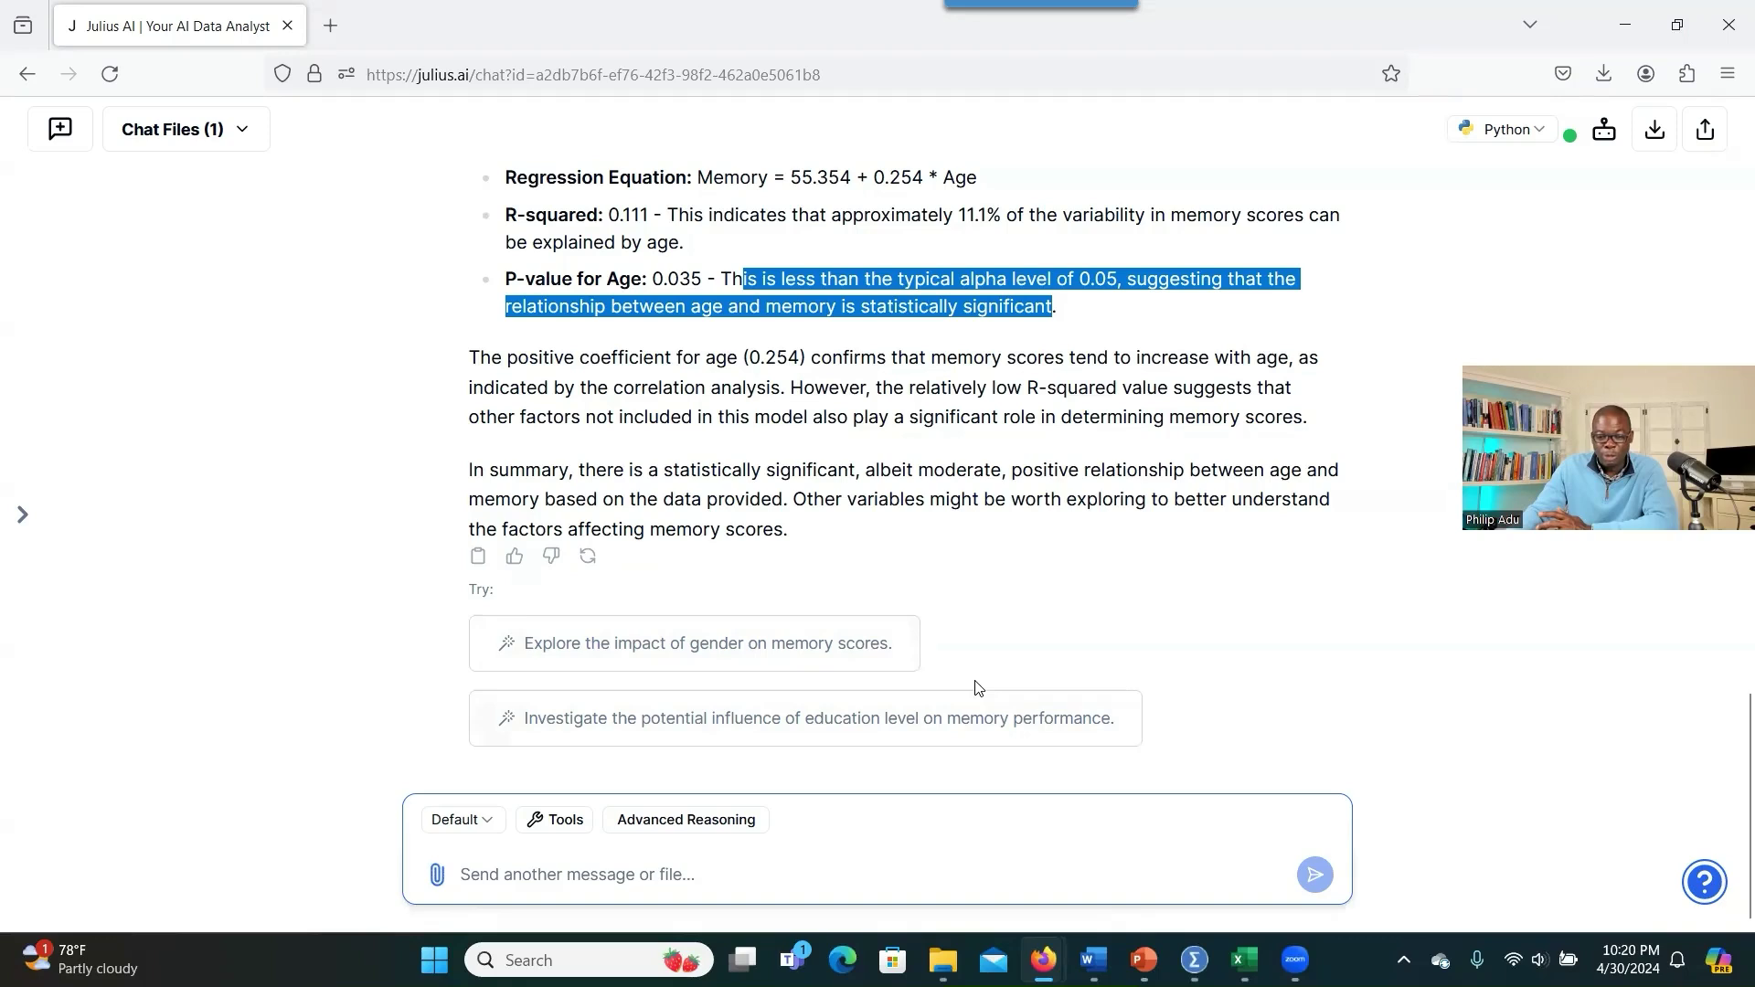
# - Ask Julius 'Can you write the results in APA format?' for the age–memory regression
pyautogui.click(626, 874)
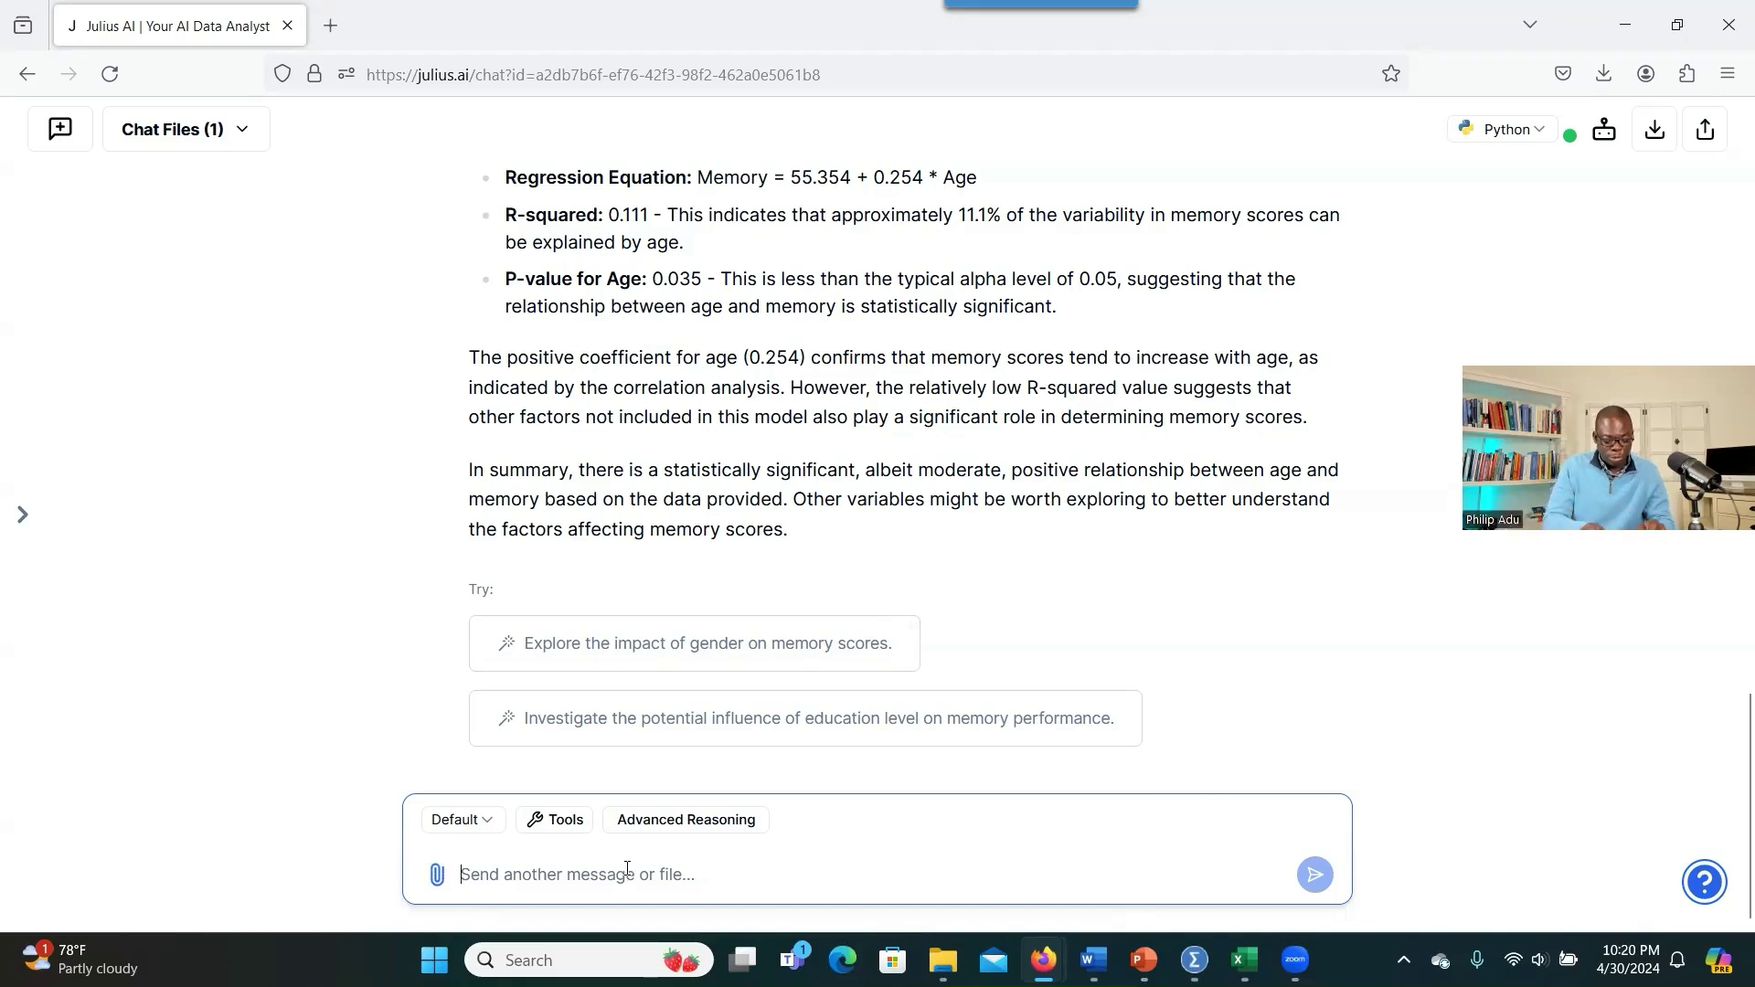
pyautogui.write('Can you ')
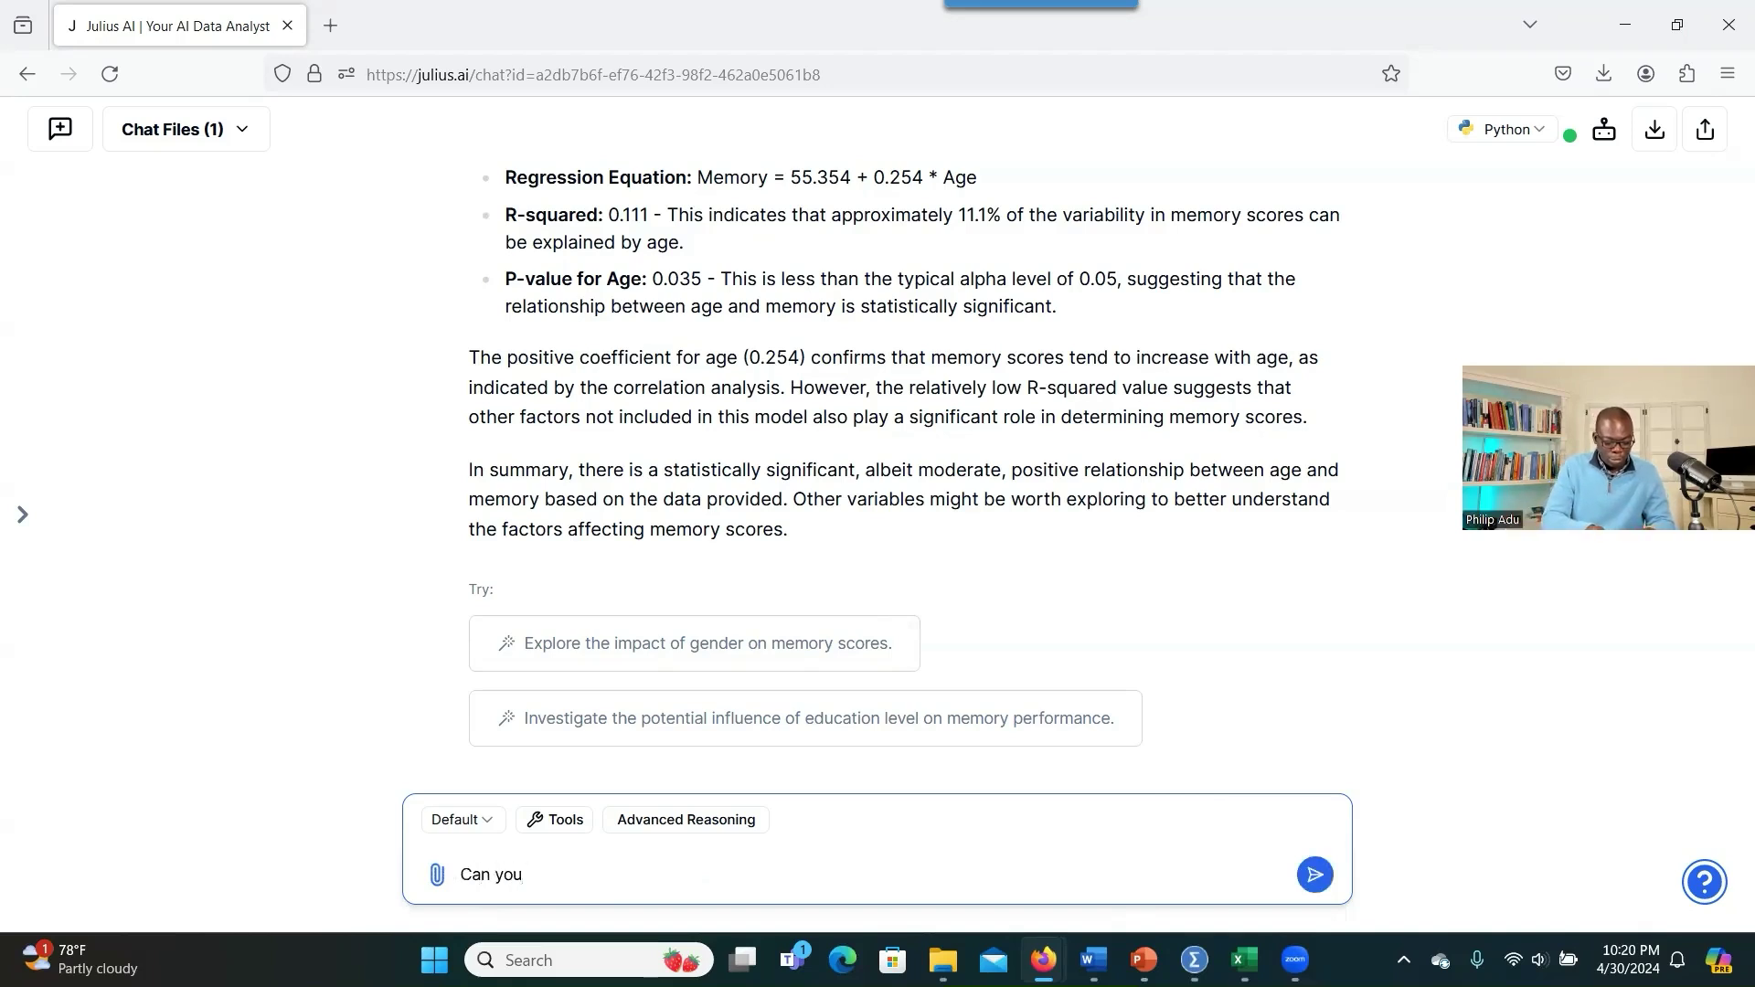
pyautogui.write('write the results in APA format?')
pyautogui.press('Return')
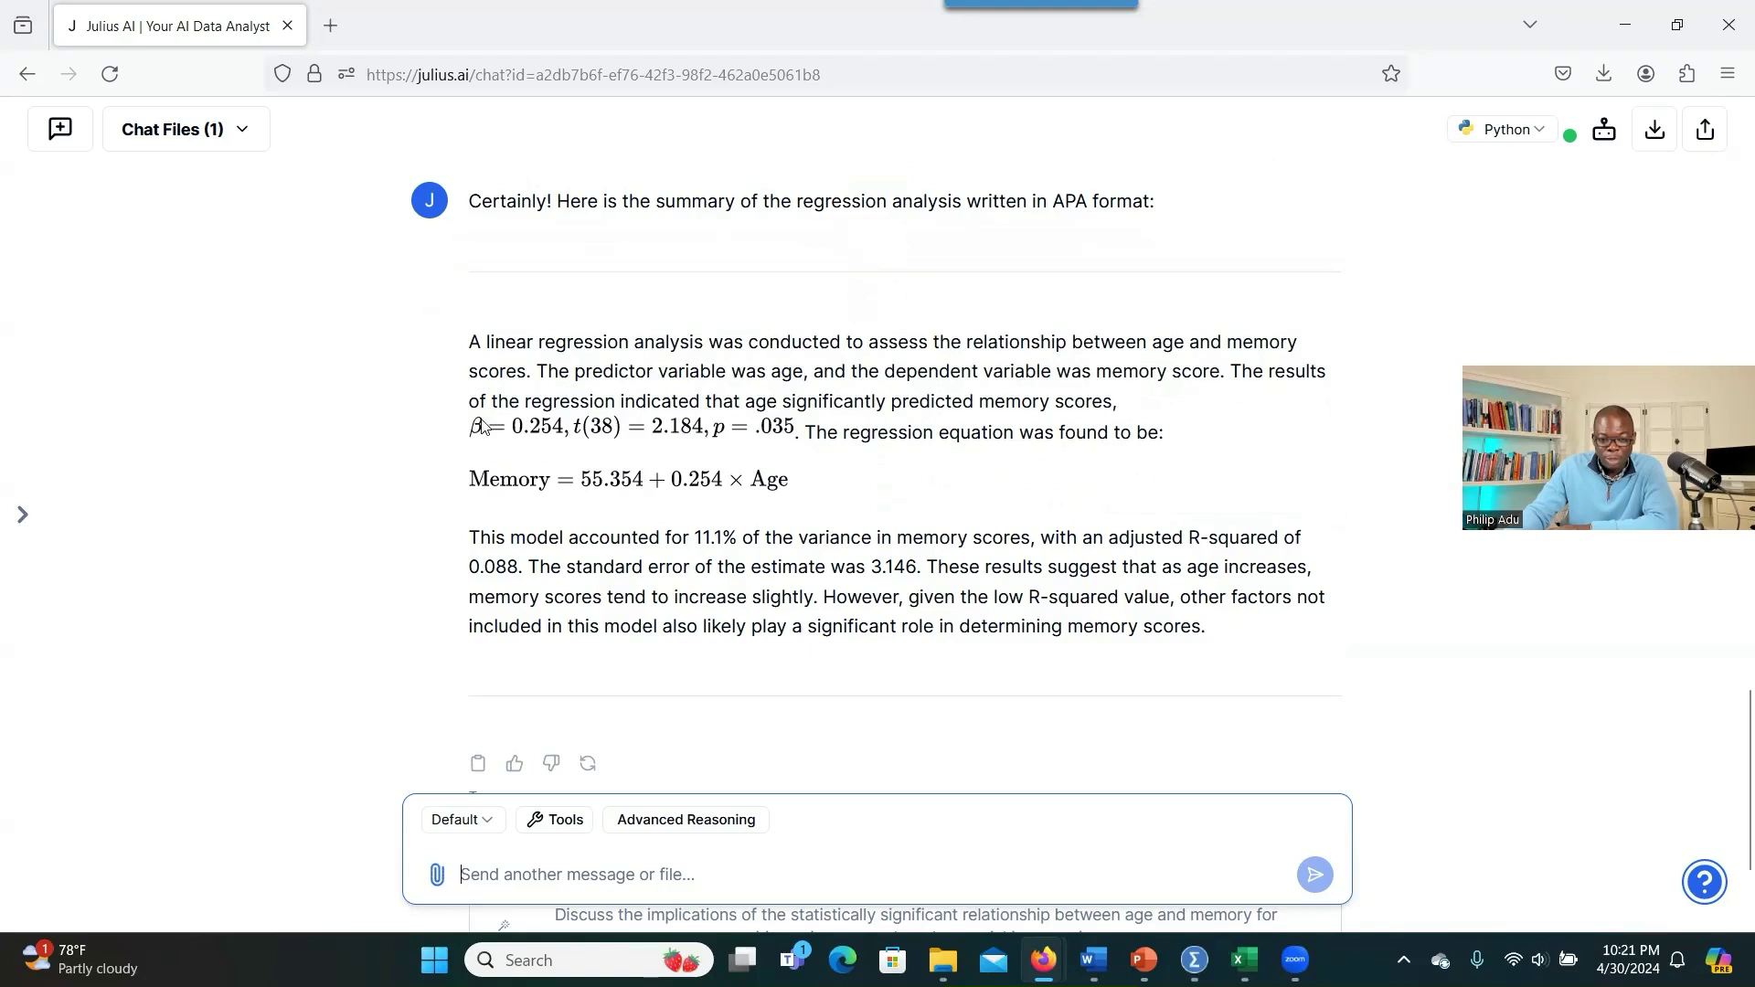
pyautogui.moveTo(489, 423); pyautogui.dragTo(732, 440)
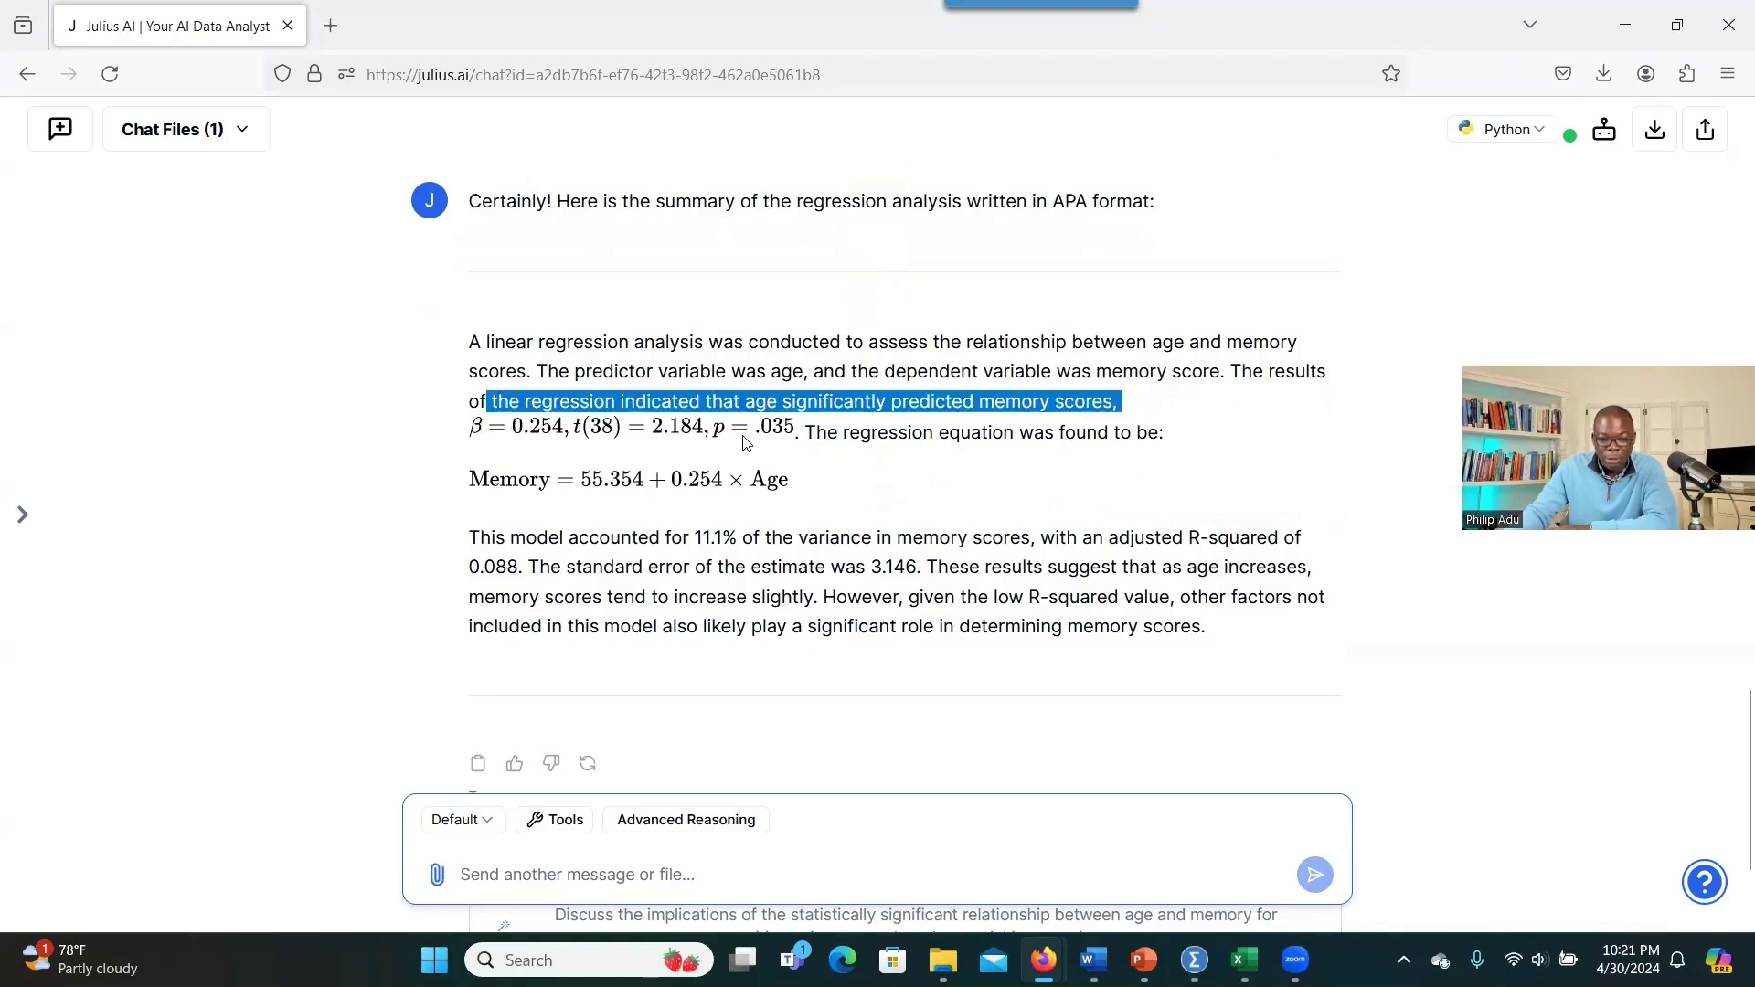
pyautogui.click(671, 445)
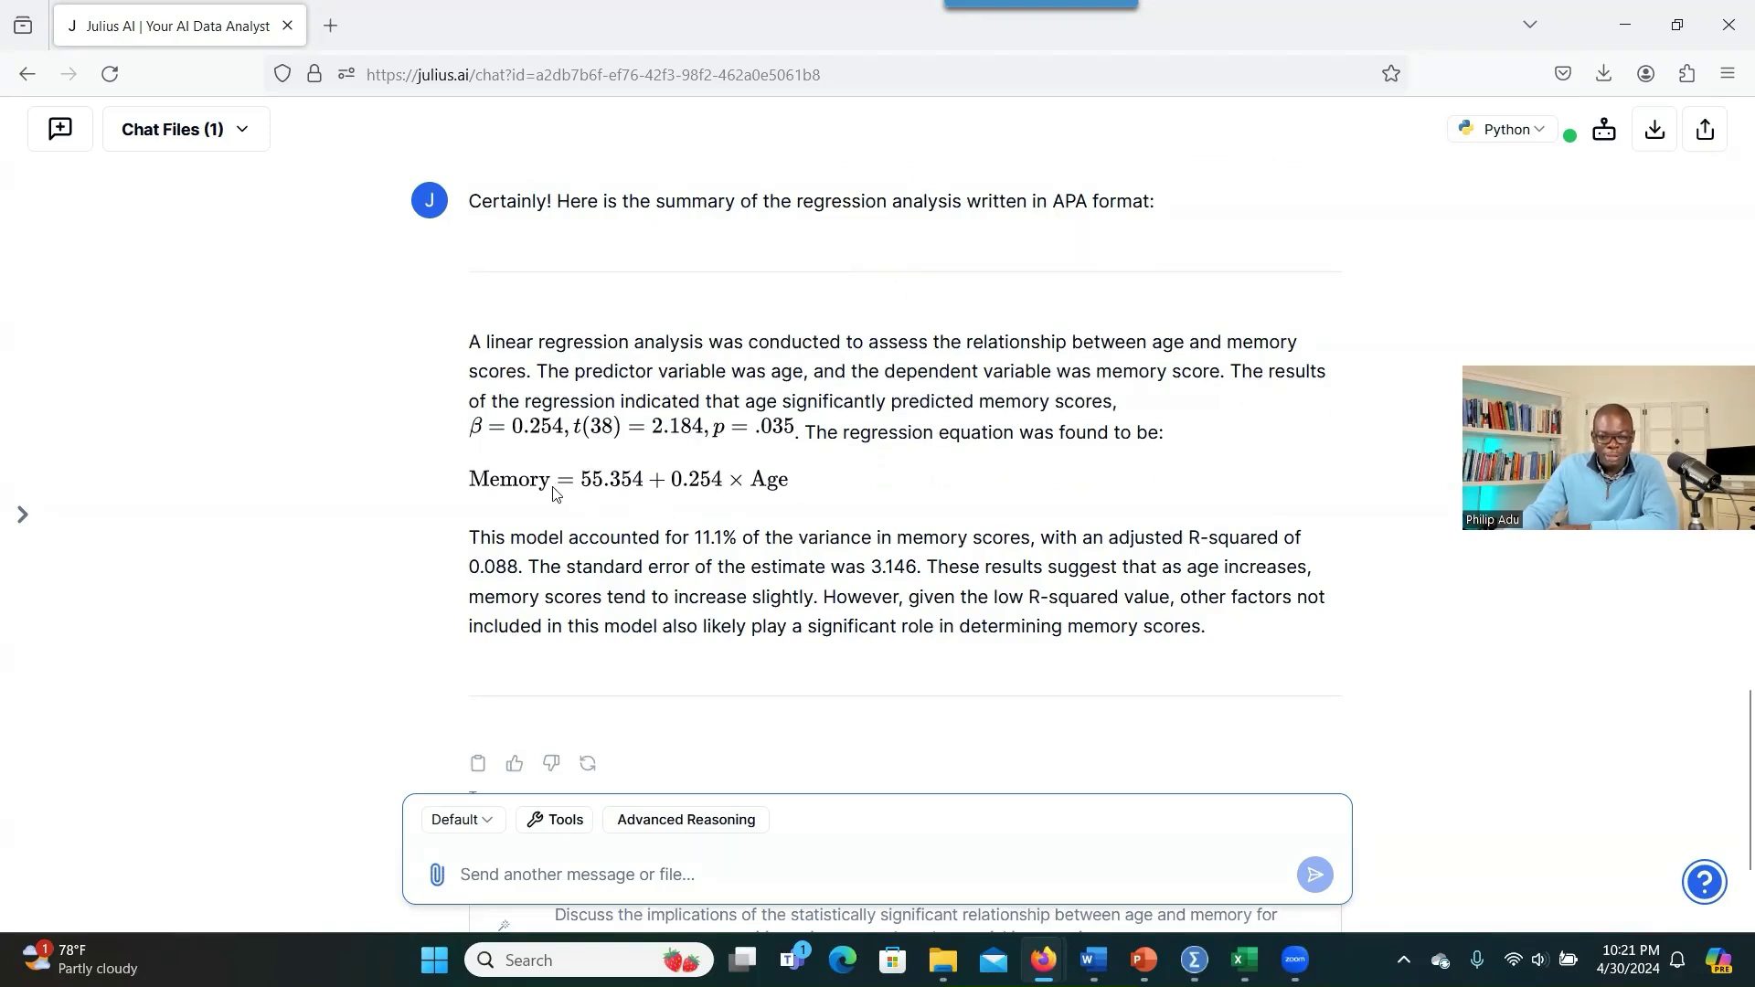
pyautogui.moveTo(686, 470); pyautogui.dragTo(575, 460)
pyautogui.click(576, 459)
pyautogui.scroll(-2, 774, 608)
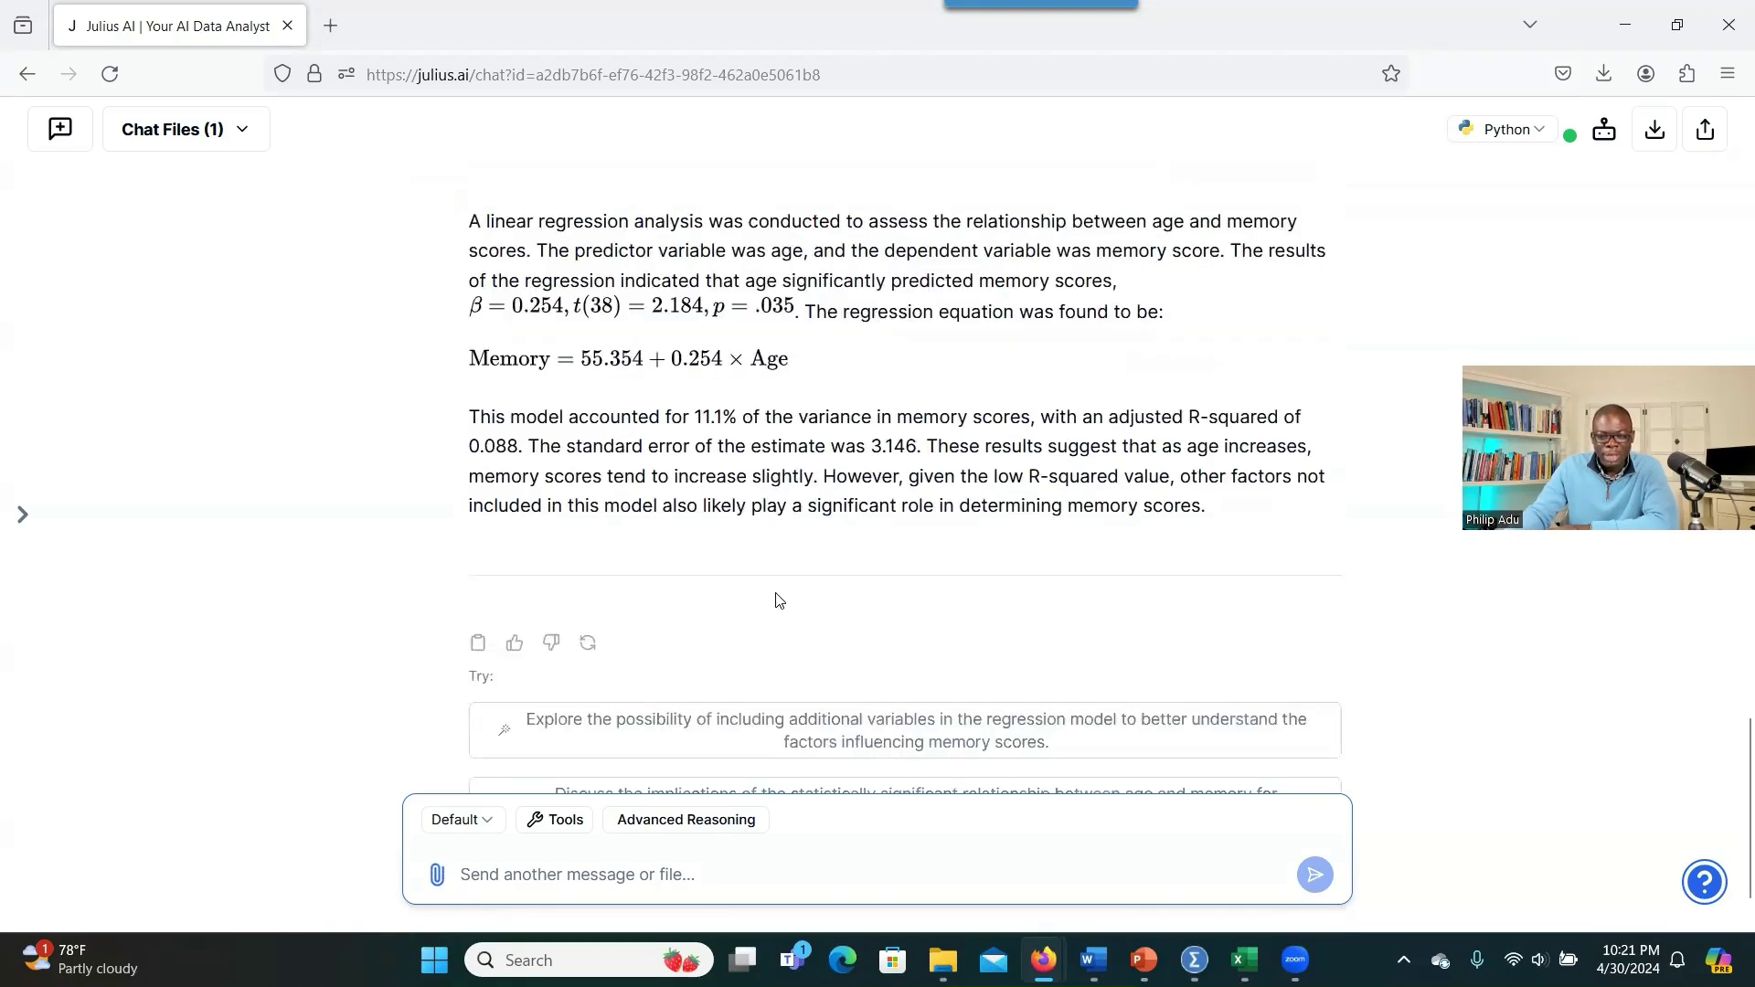
pyautogui.scroll(-1, 822, 581)
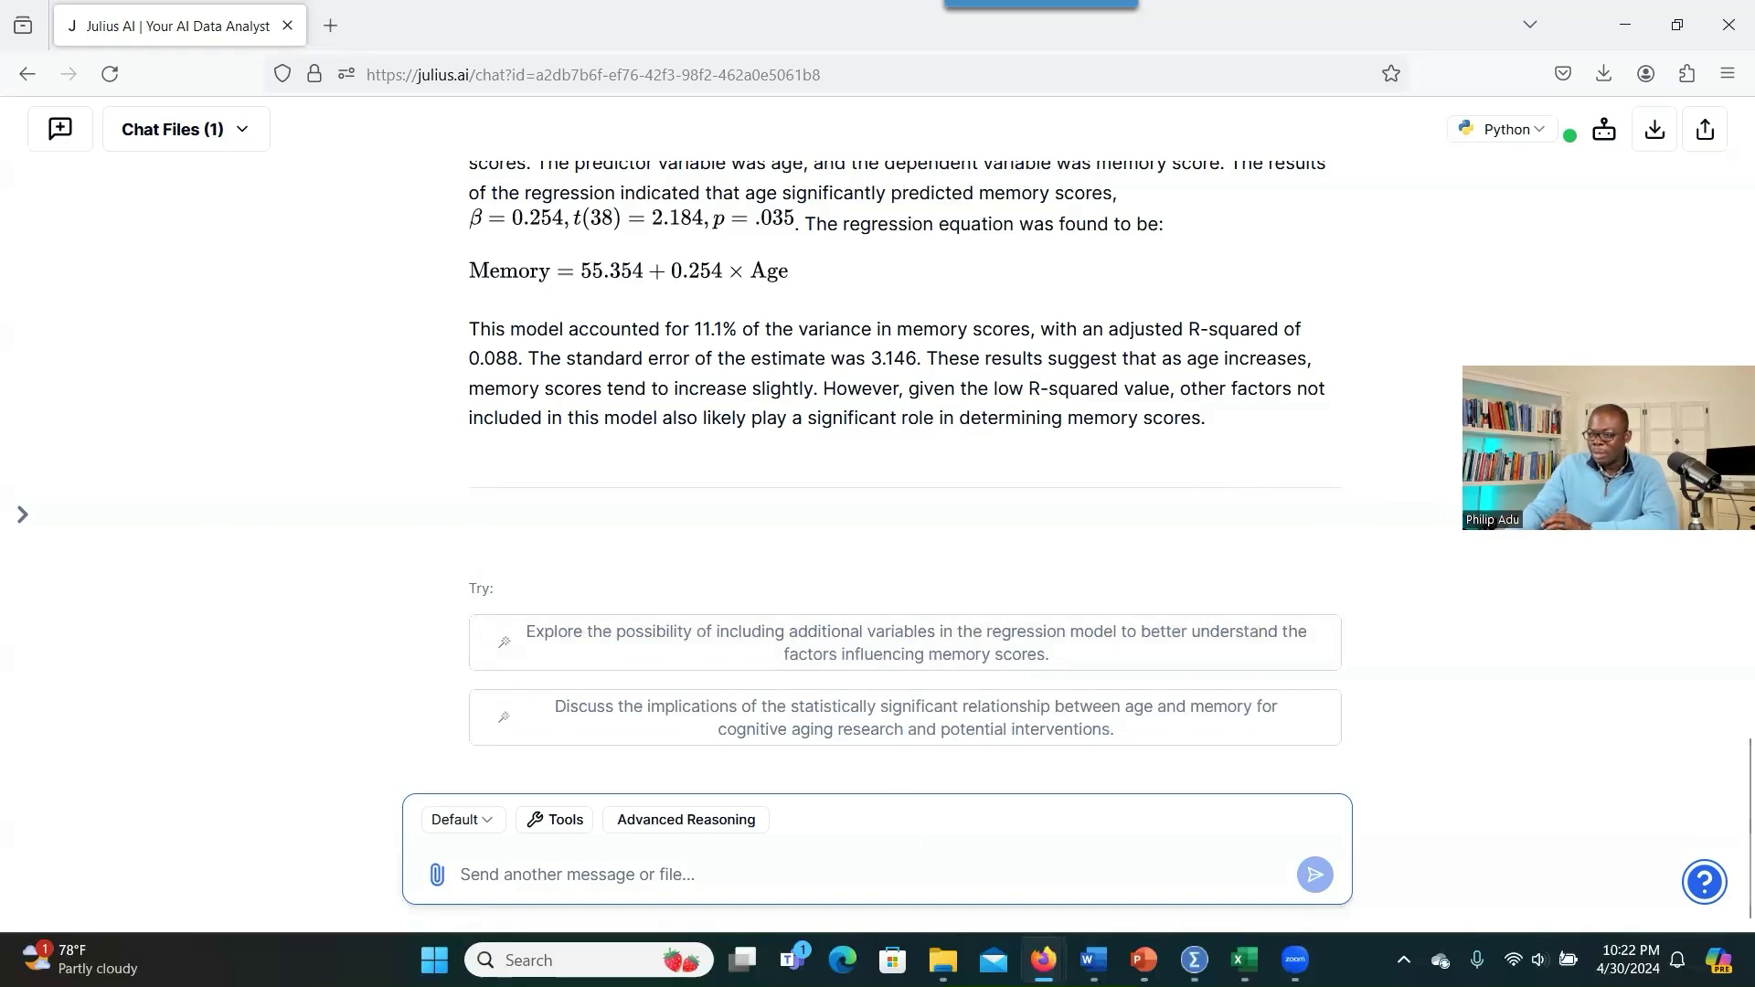
pyautogui.hotkey('alt', 'Tab')
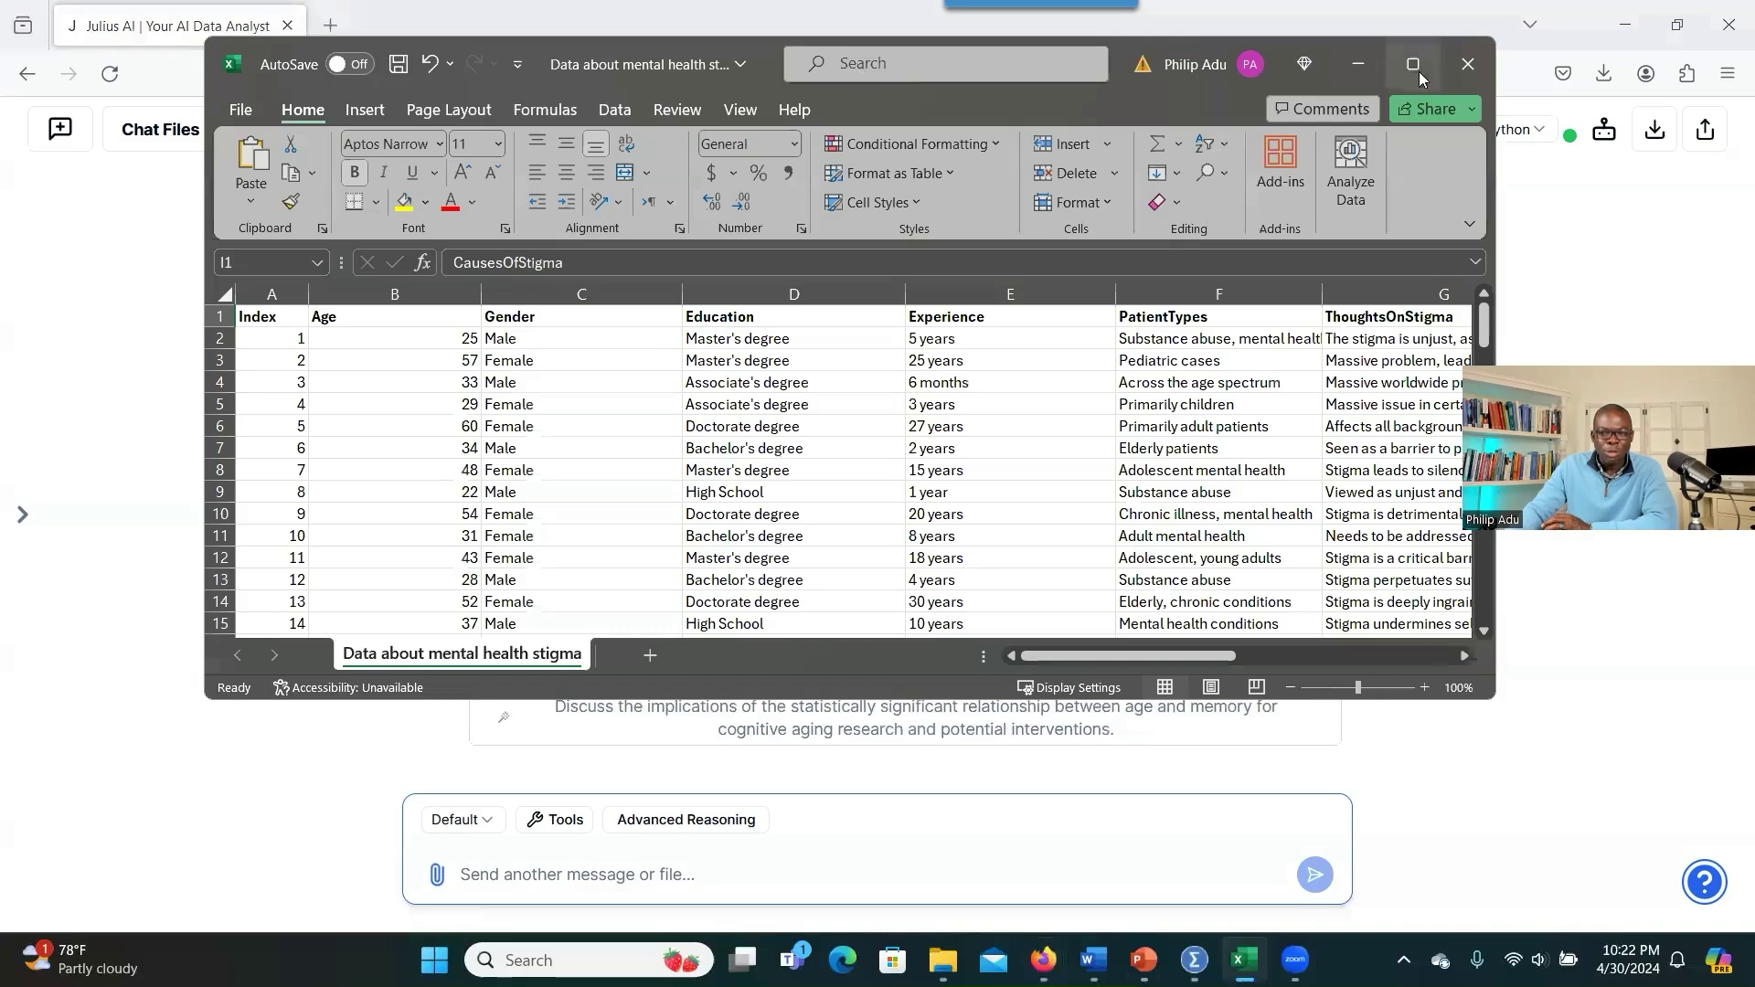
pyautogui.click(1417, 67)
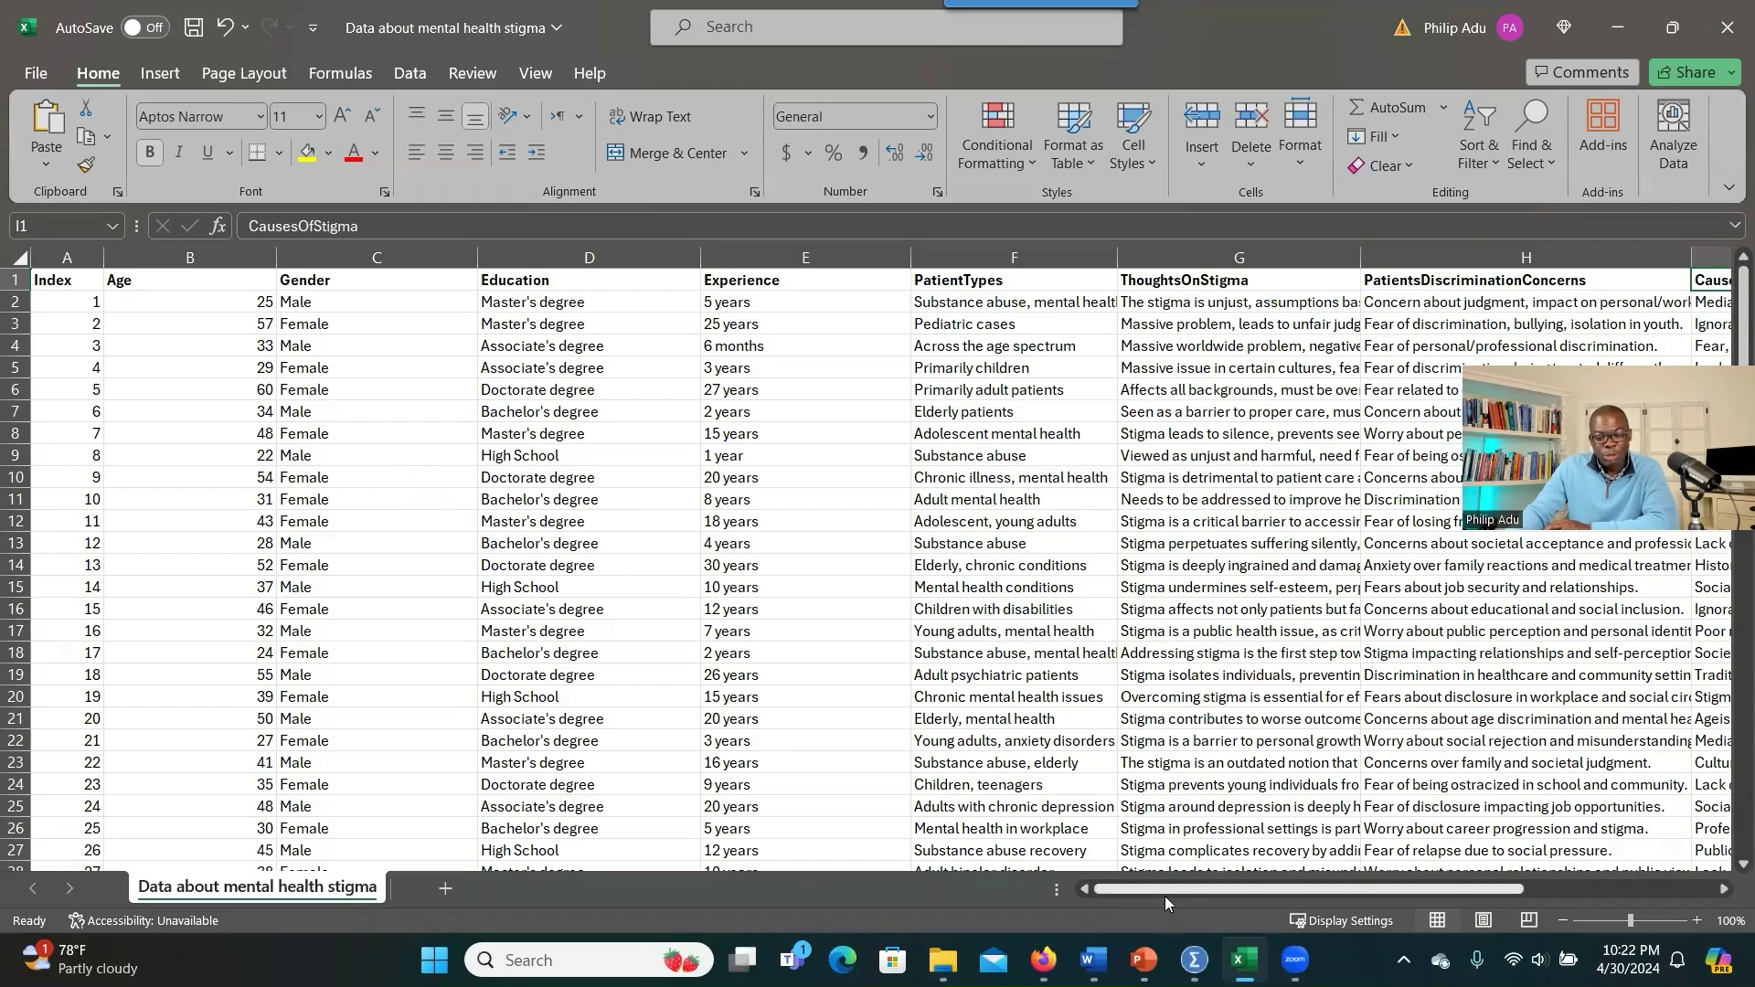
pyautogui.moveTo(1165, 894); pyautogui.dragTo(849, 859)
pyautogui.scroll(-20, 183, 411)
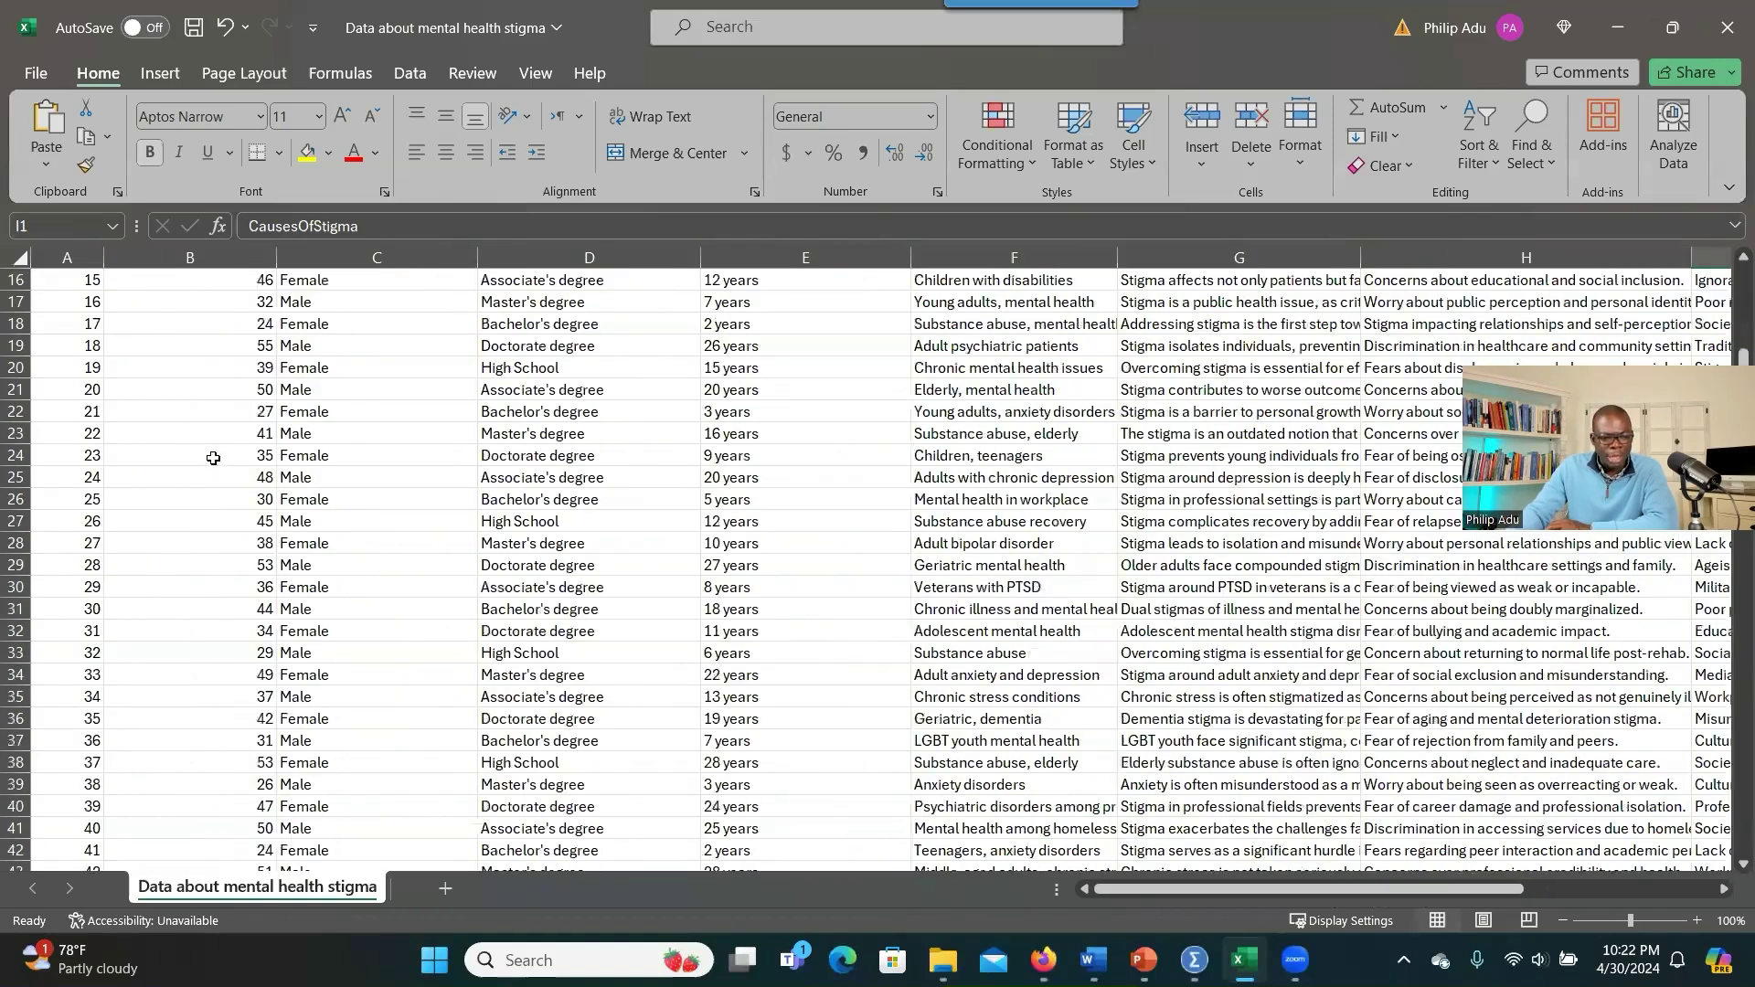
pyautogui.scroll(-1, 229, 464)
pyautogui.scroll(20, 233, 467)
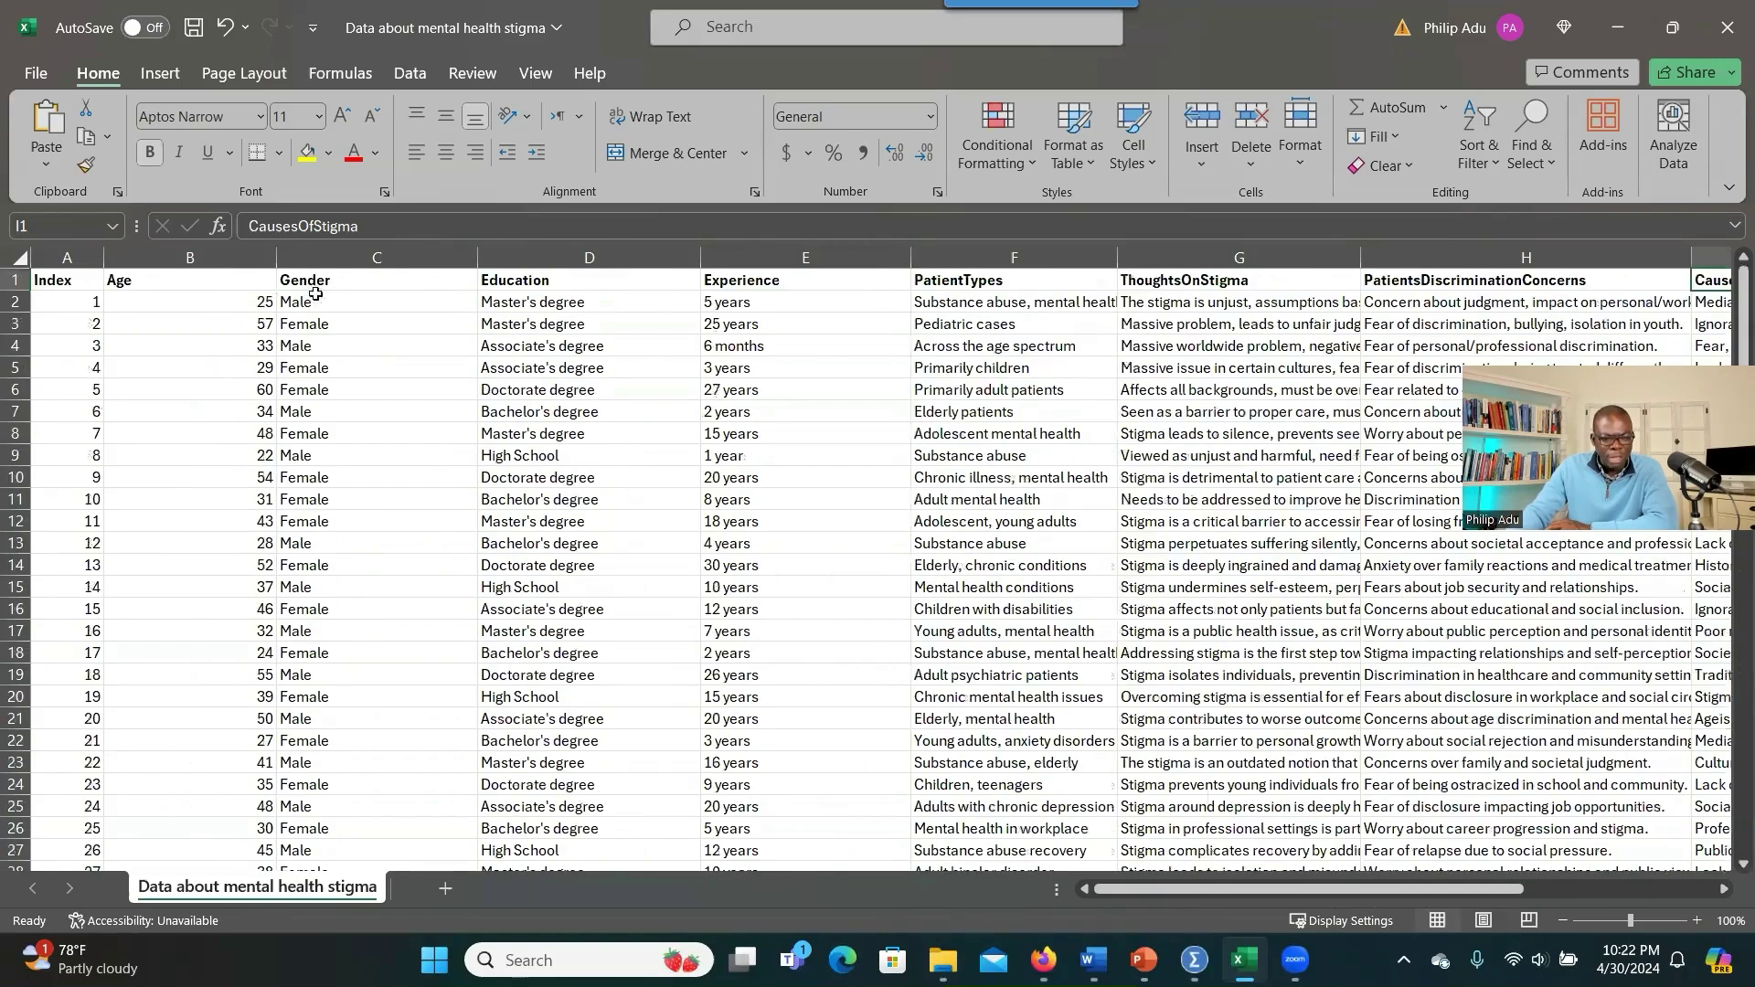
pyautogui.click(251, 283)
pyautogui.click(567, 302)
pyautogui.click(736, 303)
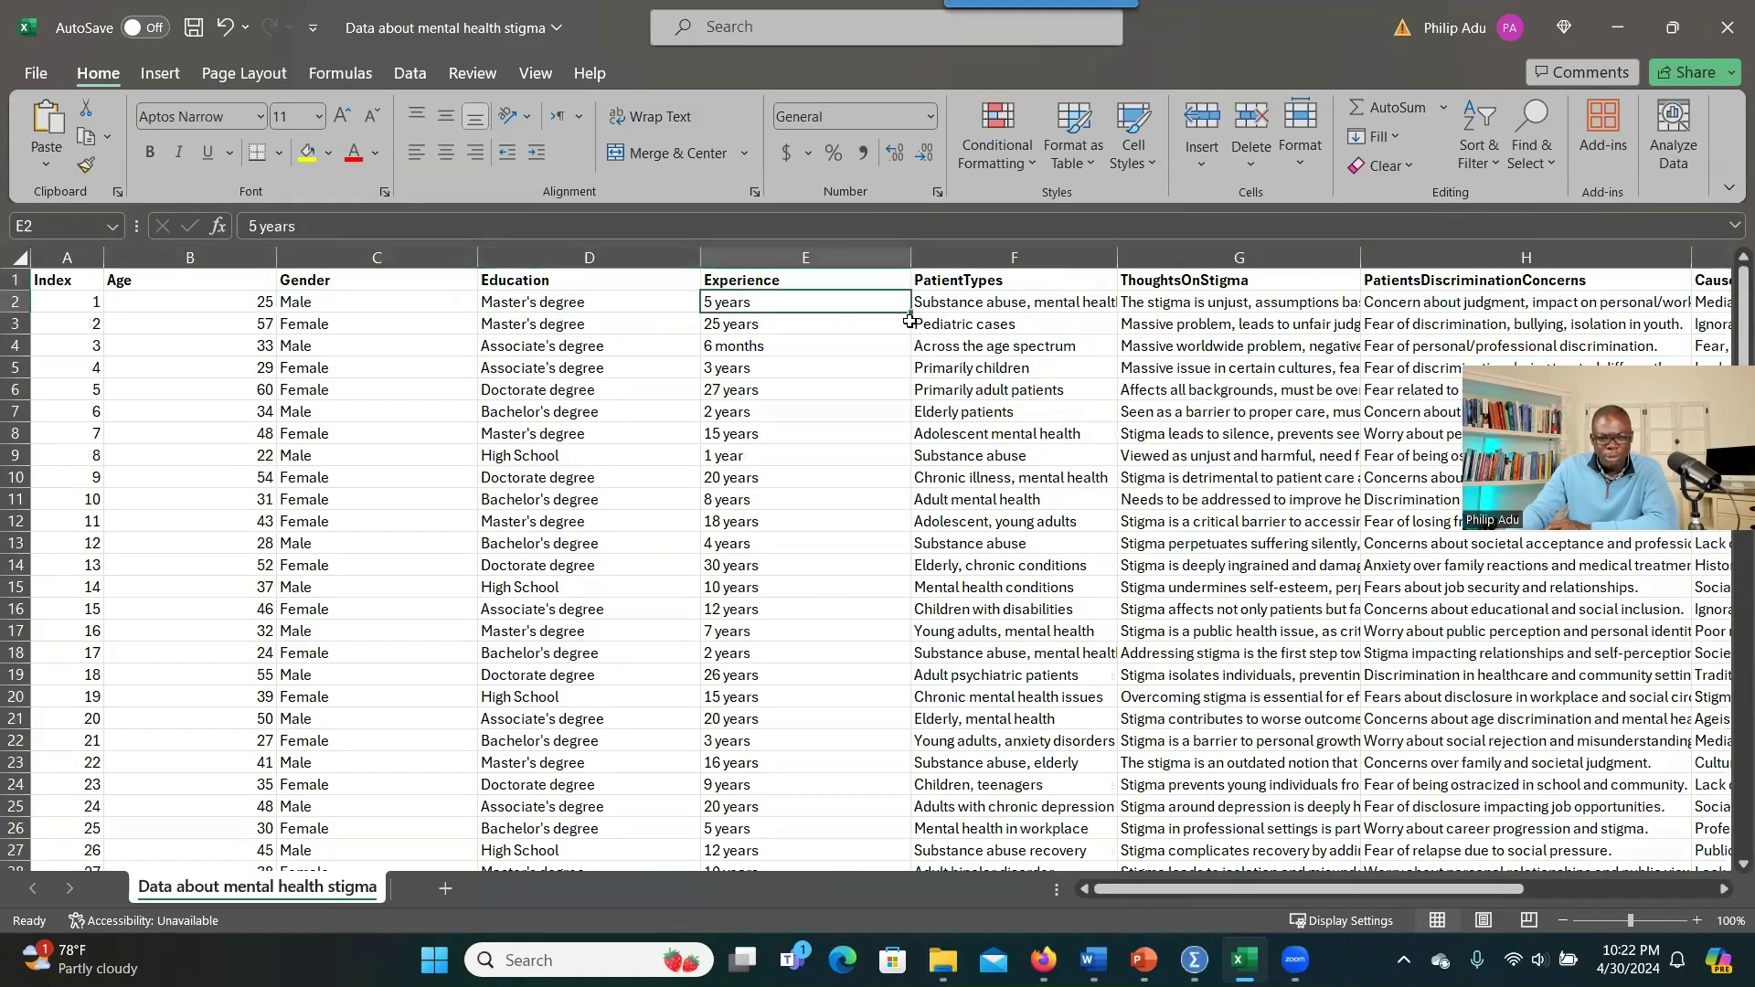
pyautogui.click(992, 286)
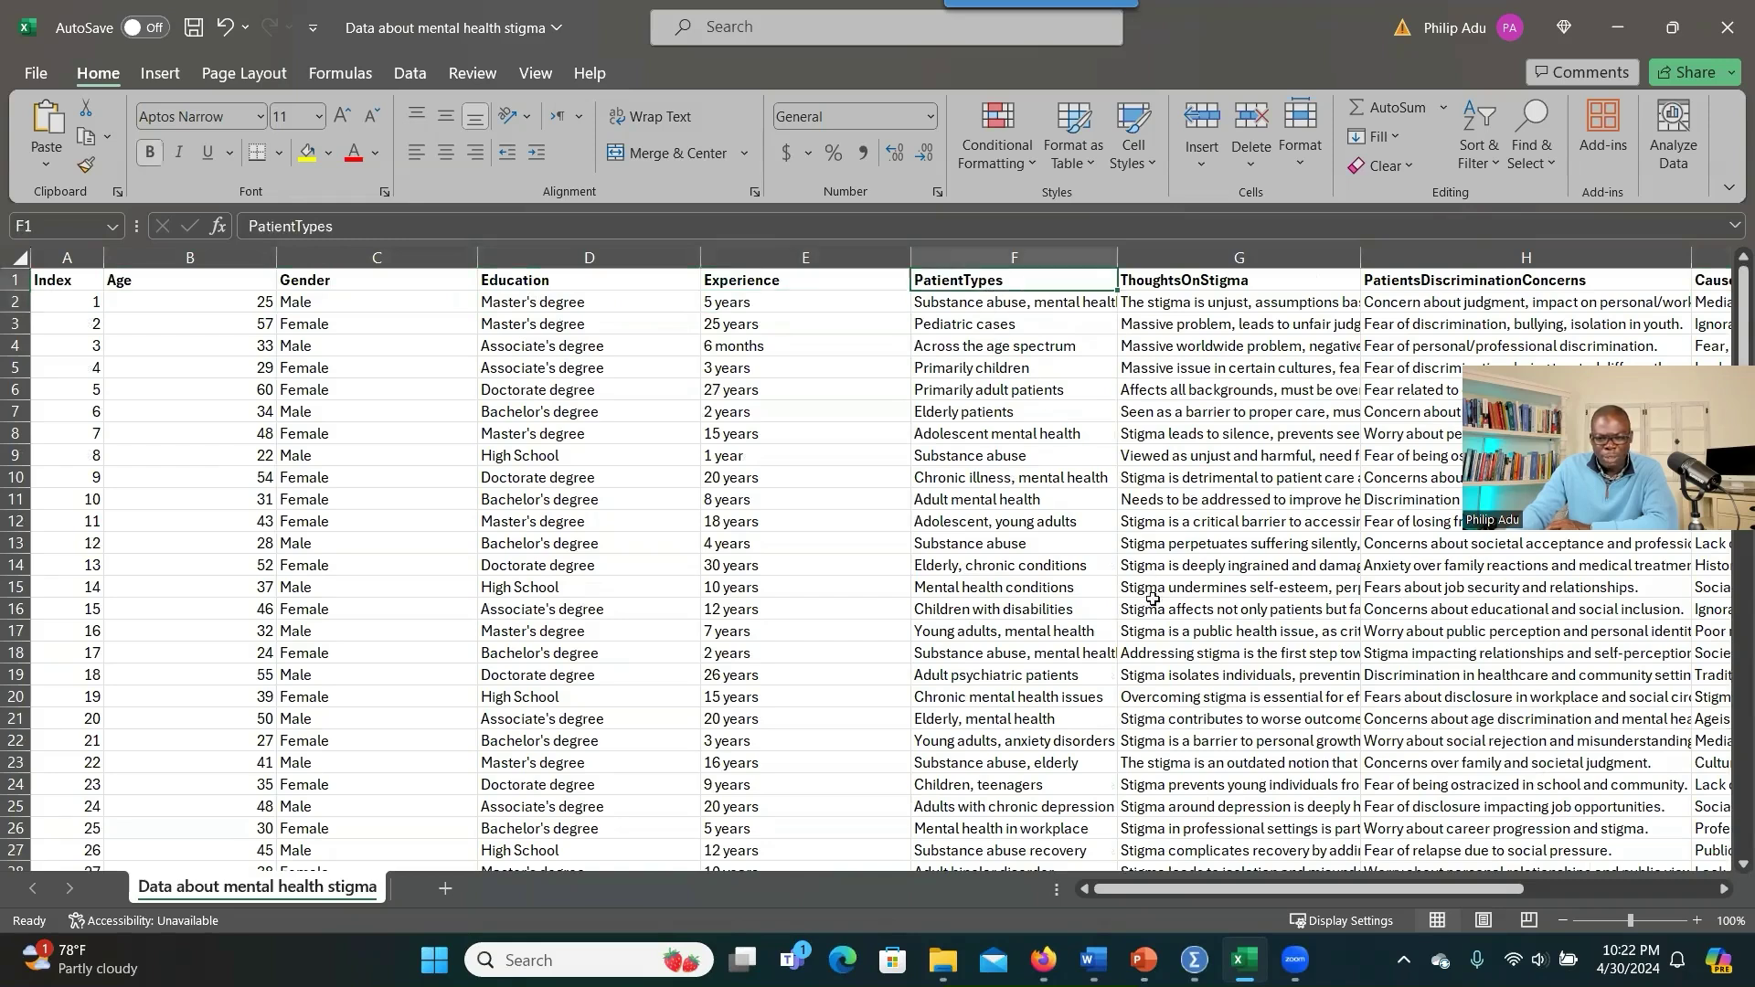
pyautogui.click(992, 566)
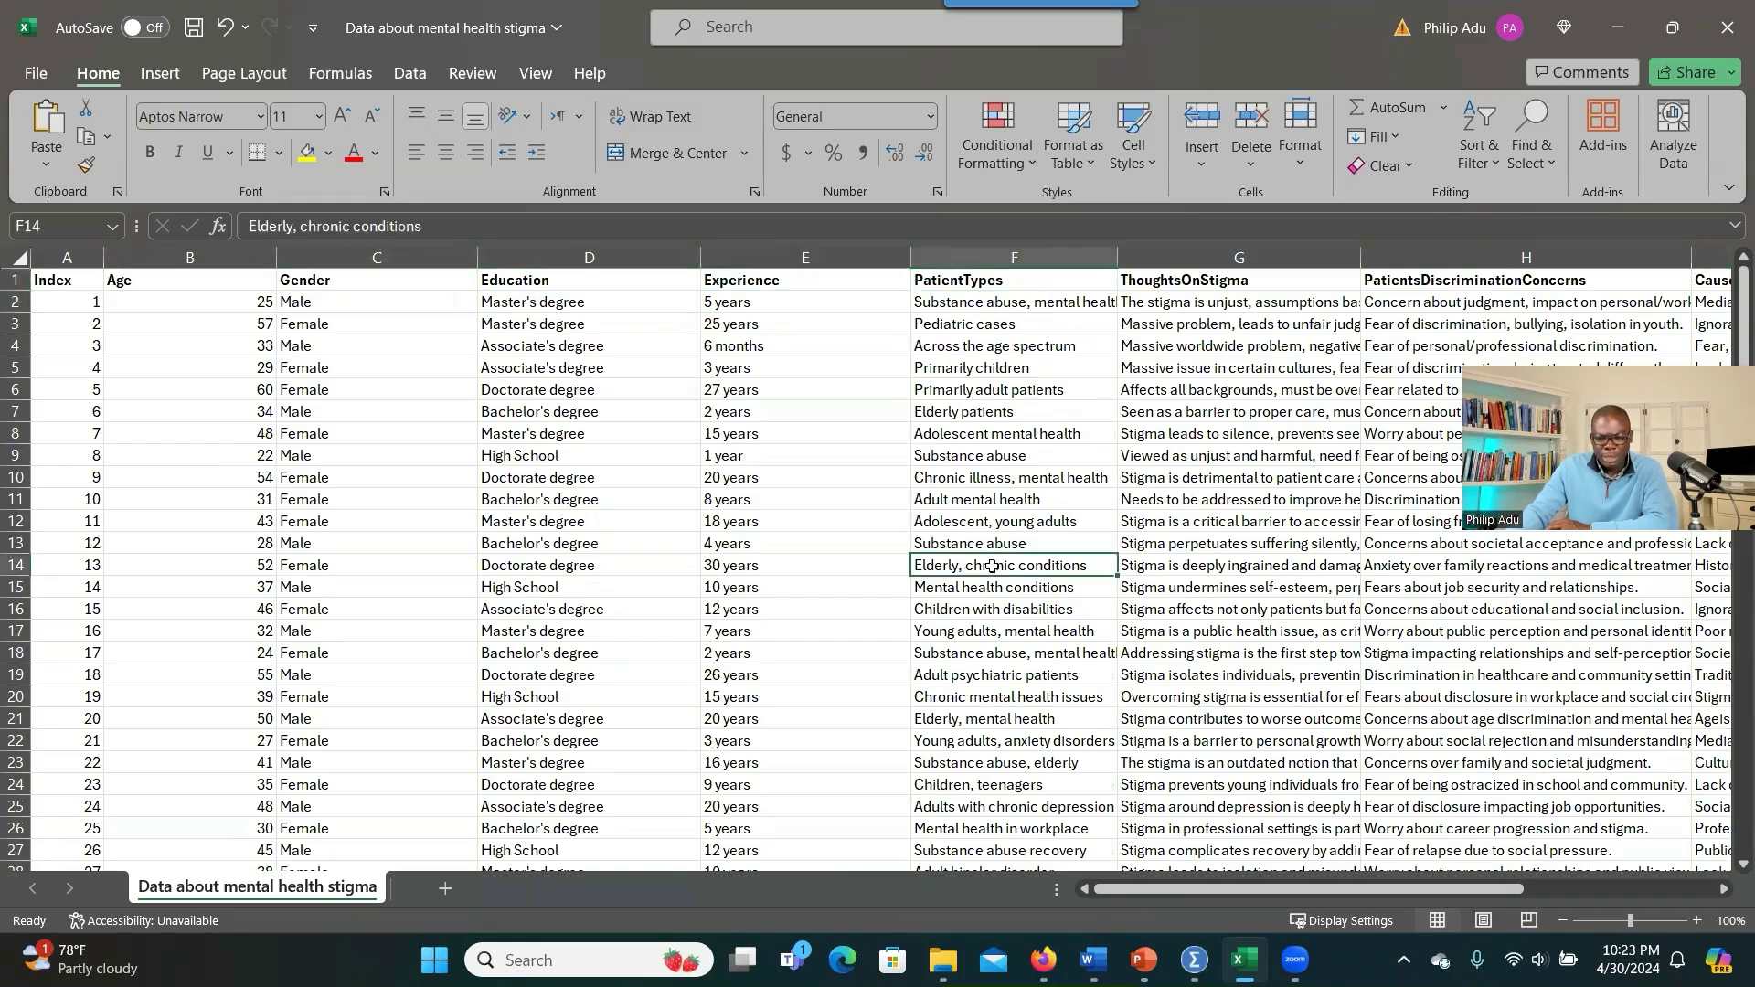
pyautogui.hscroll(2, 1197, 836)
pyautogui.hscroll(2, 893, 655)
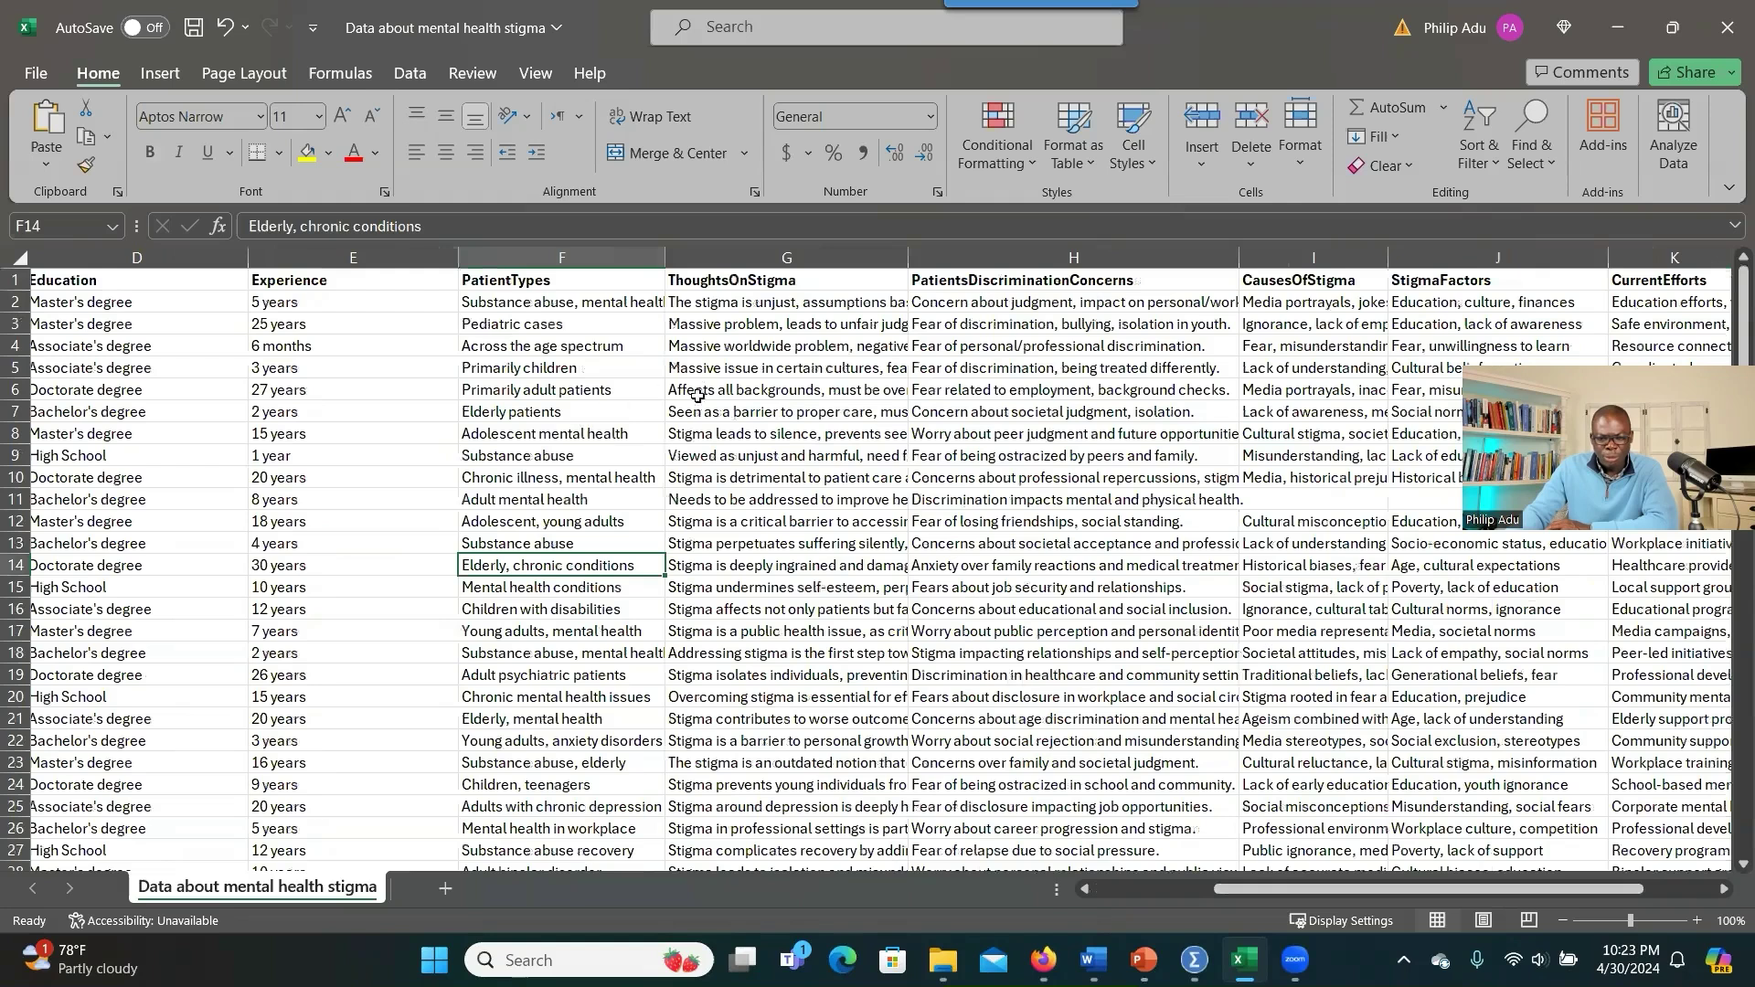
pyautogui.click(738, 285)
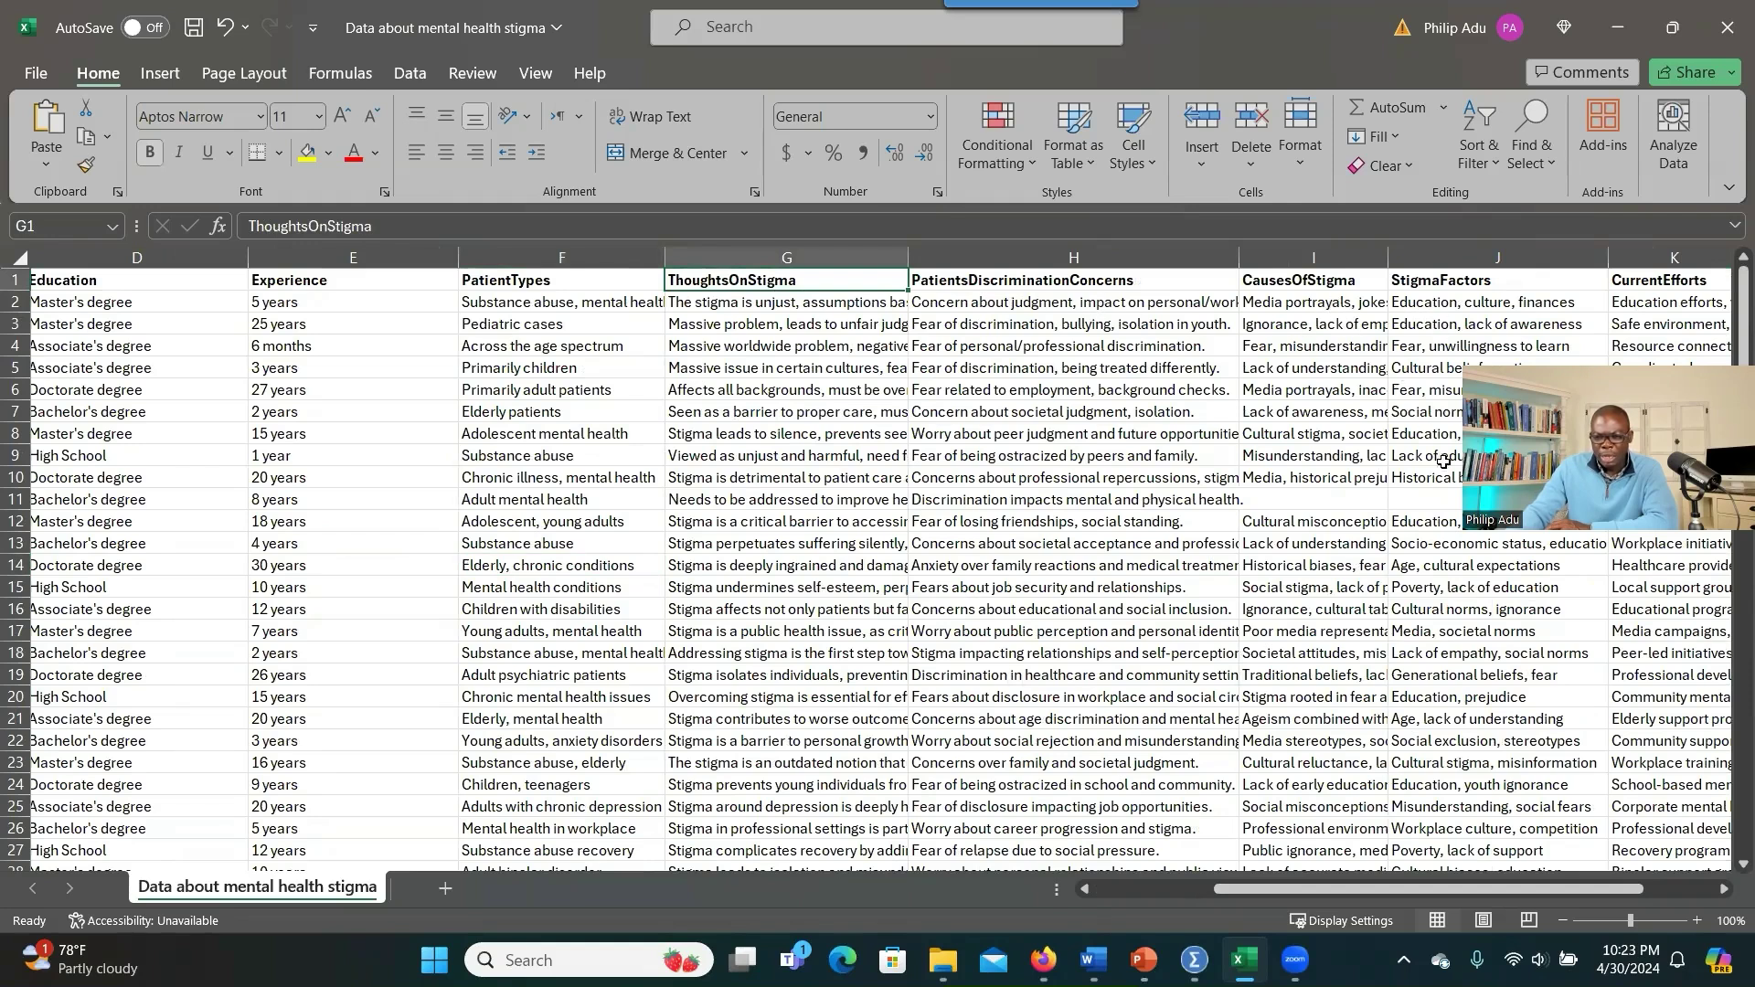
pyautogui.moveTo(1360, 886); pyautogui.dragTo(1439, 883)
pyautogui.click(623, 519)
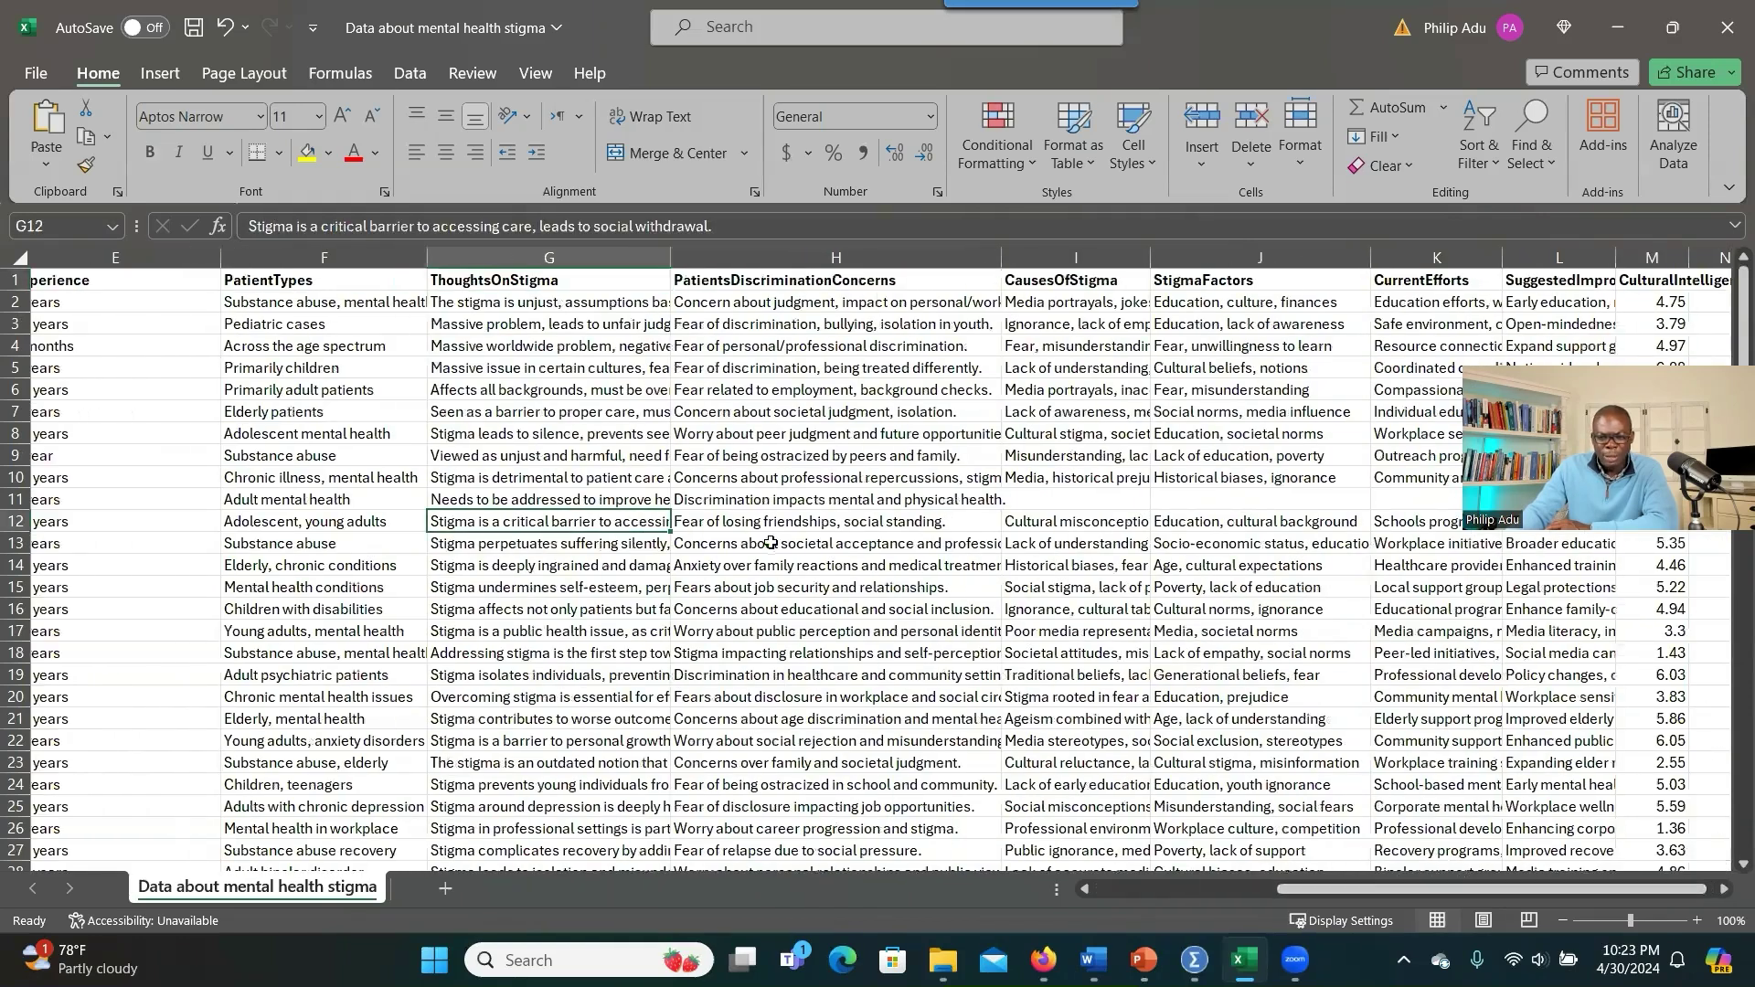
pyautogui.click(794, 549)
pyautogui.click(782, 449)
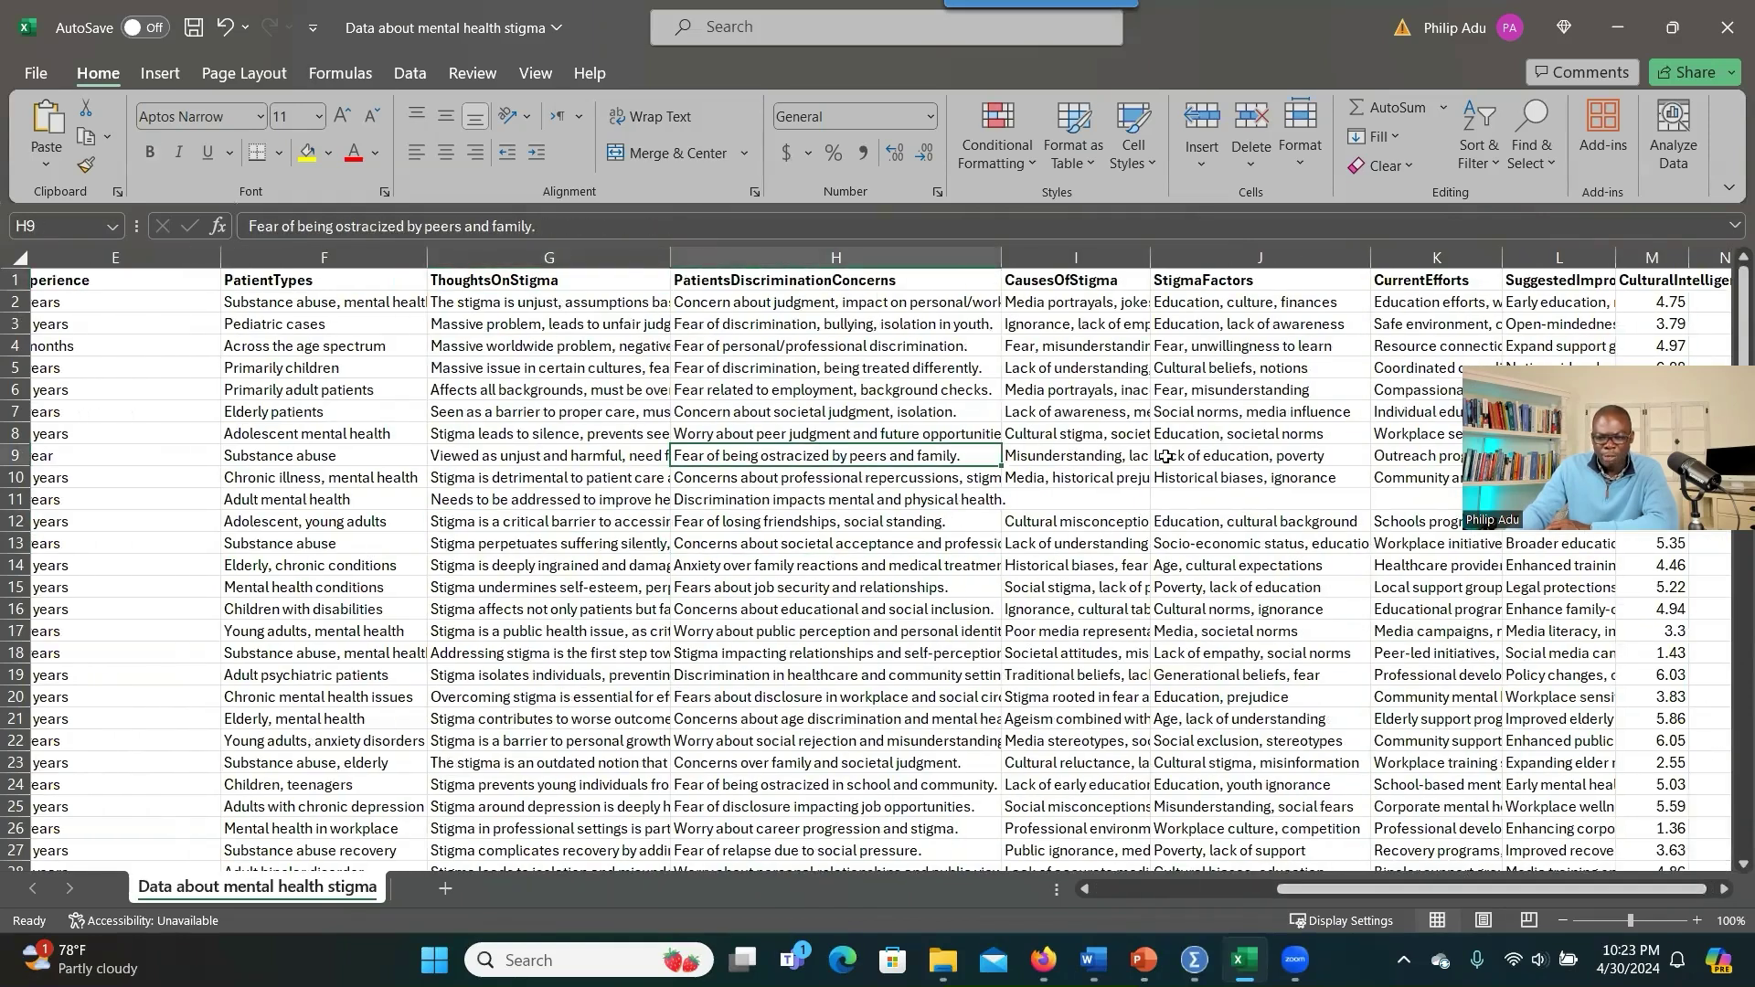
pyautogui.moveTo(1360, 894); pyautogui.dragTo(1367, 894)
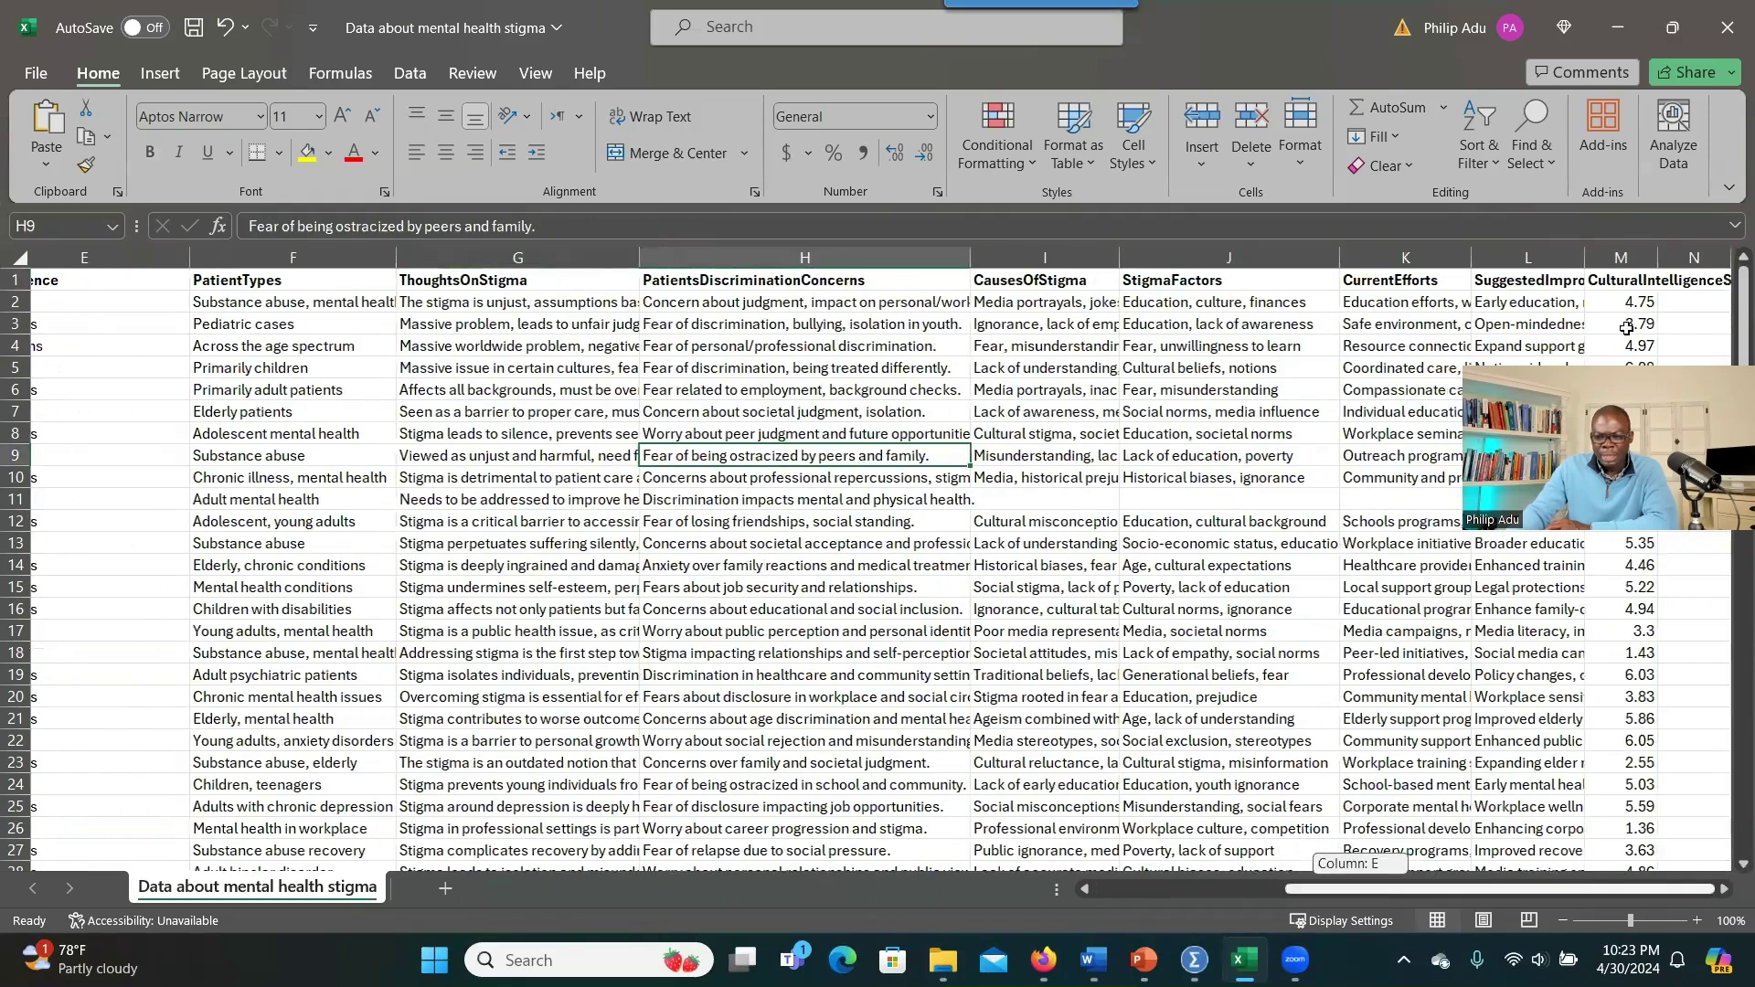
pyautogui.click(1636, 283)
pyautogui.moveTo(1636, 290); pyautogui.dragTo(274, 265)
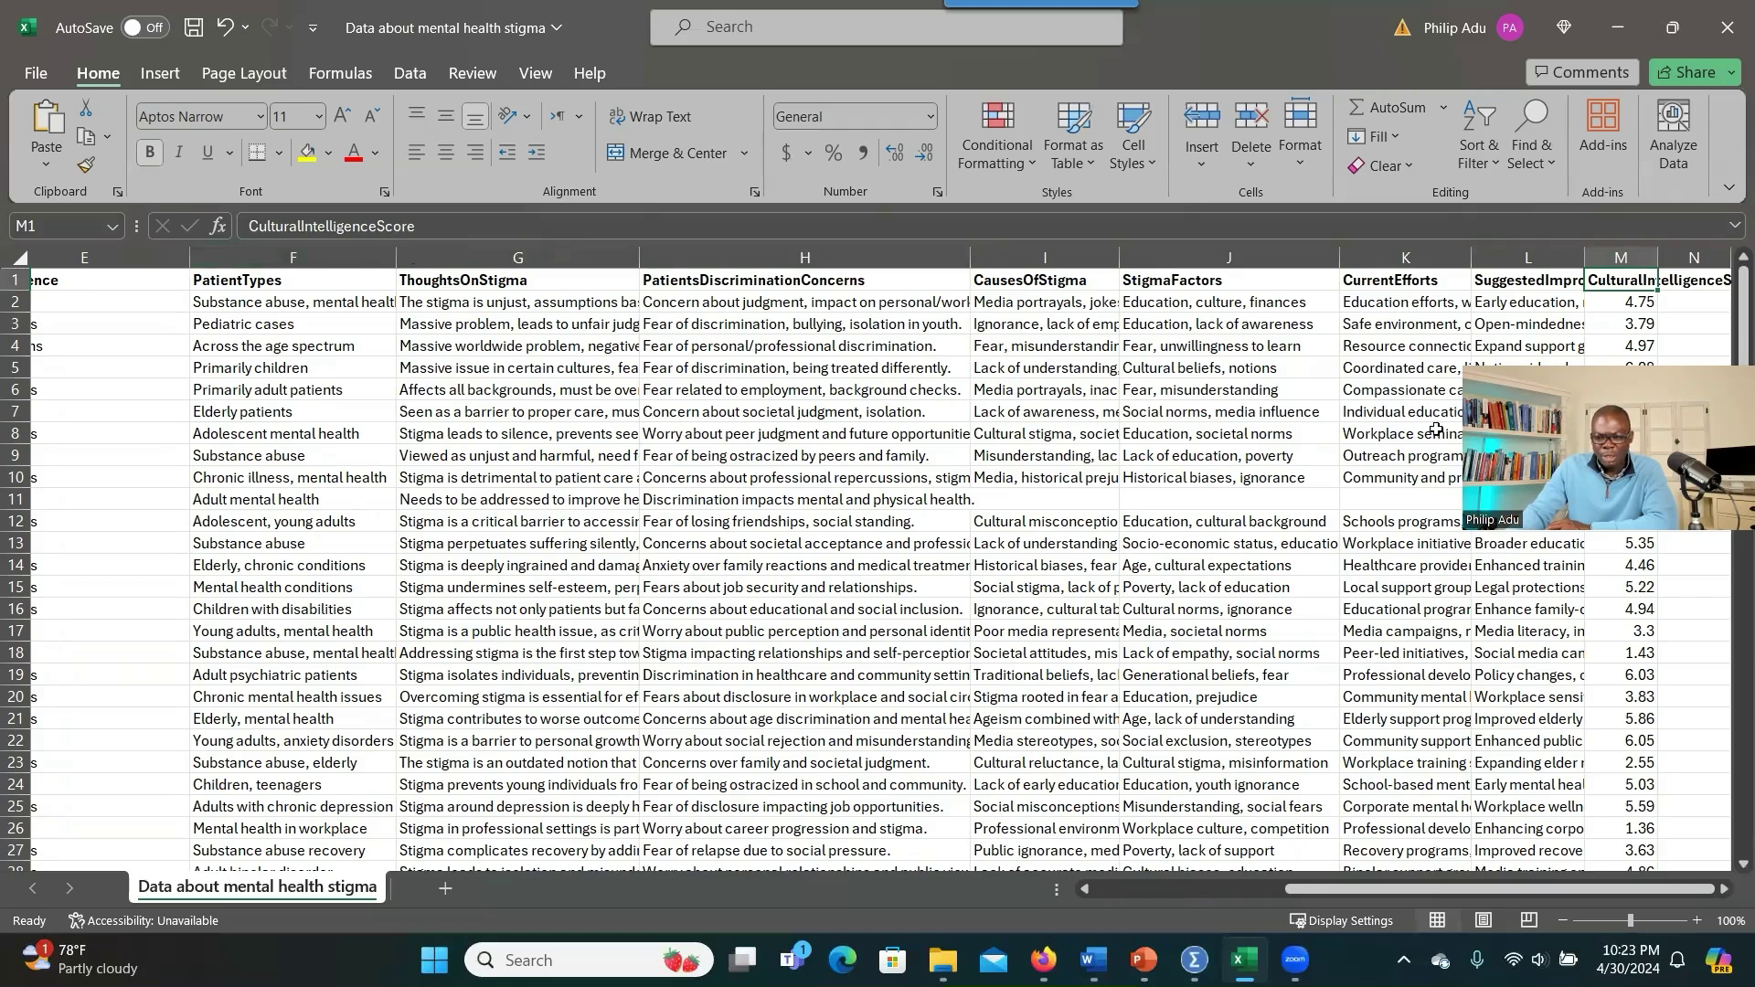
pyautogui.moveTo(1621, 345); pyautogui.dragTo(1621, 656)
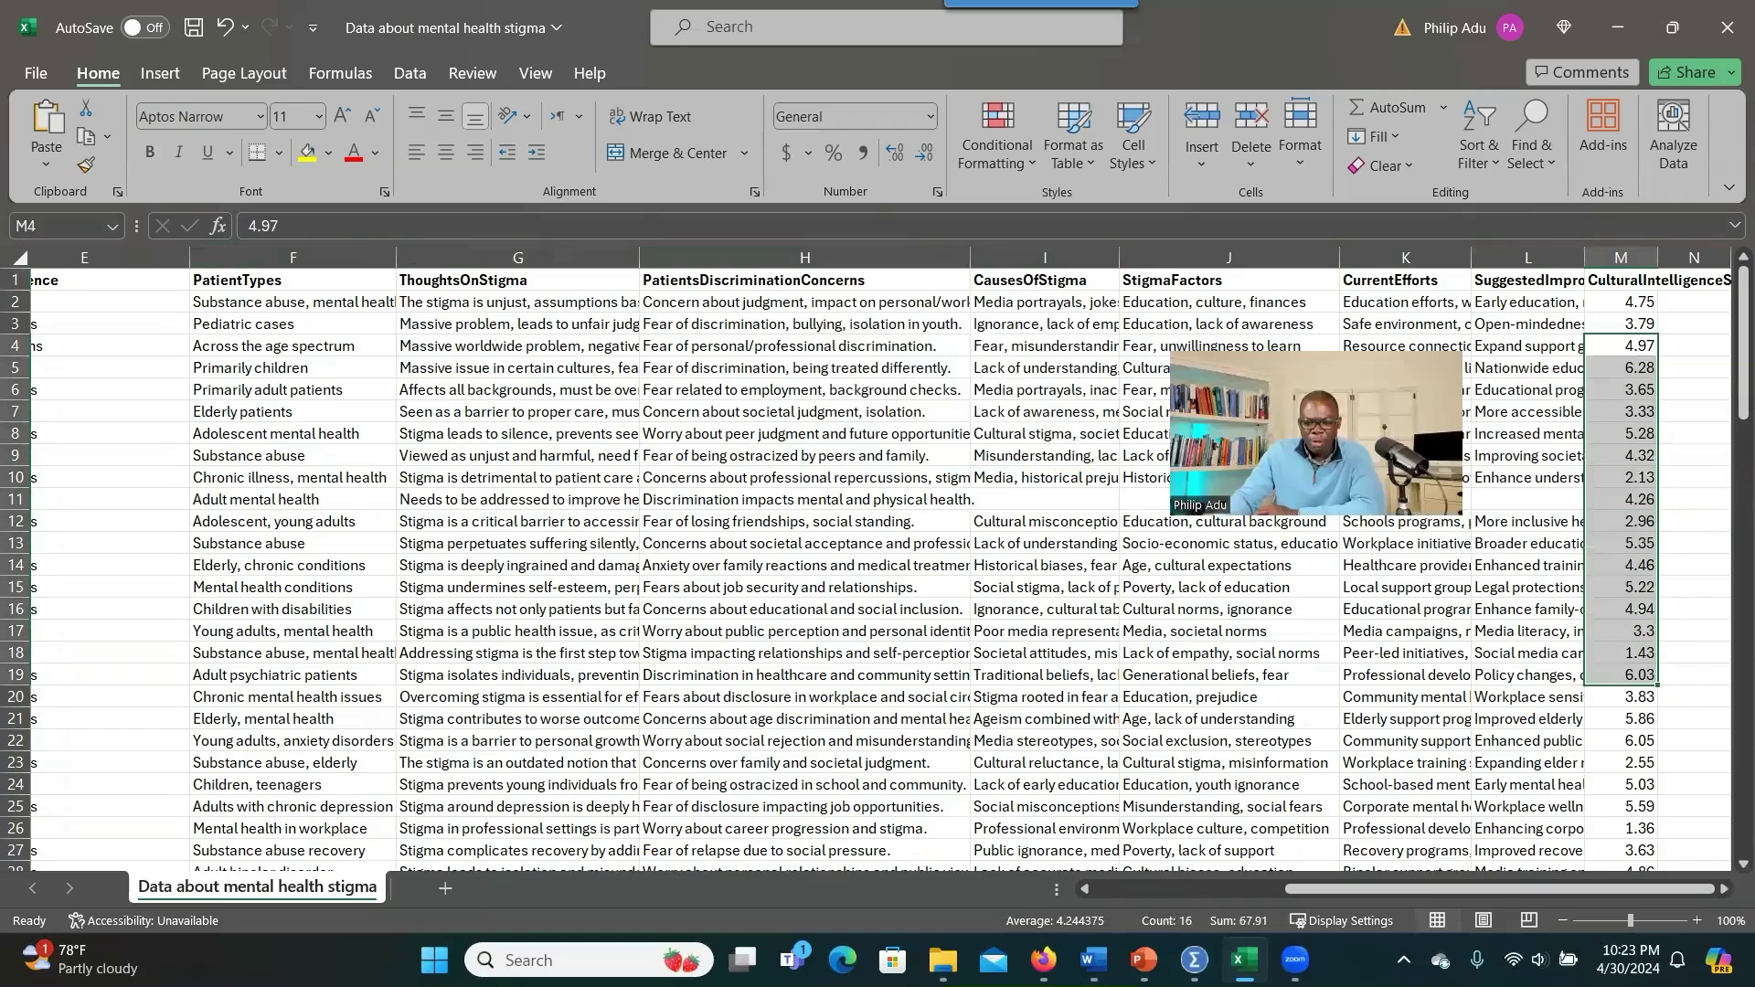
pyautogui.moveTo(1322, 881); pyautogui.dragTo(1095, 888)
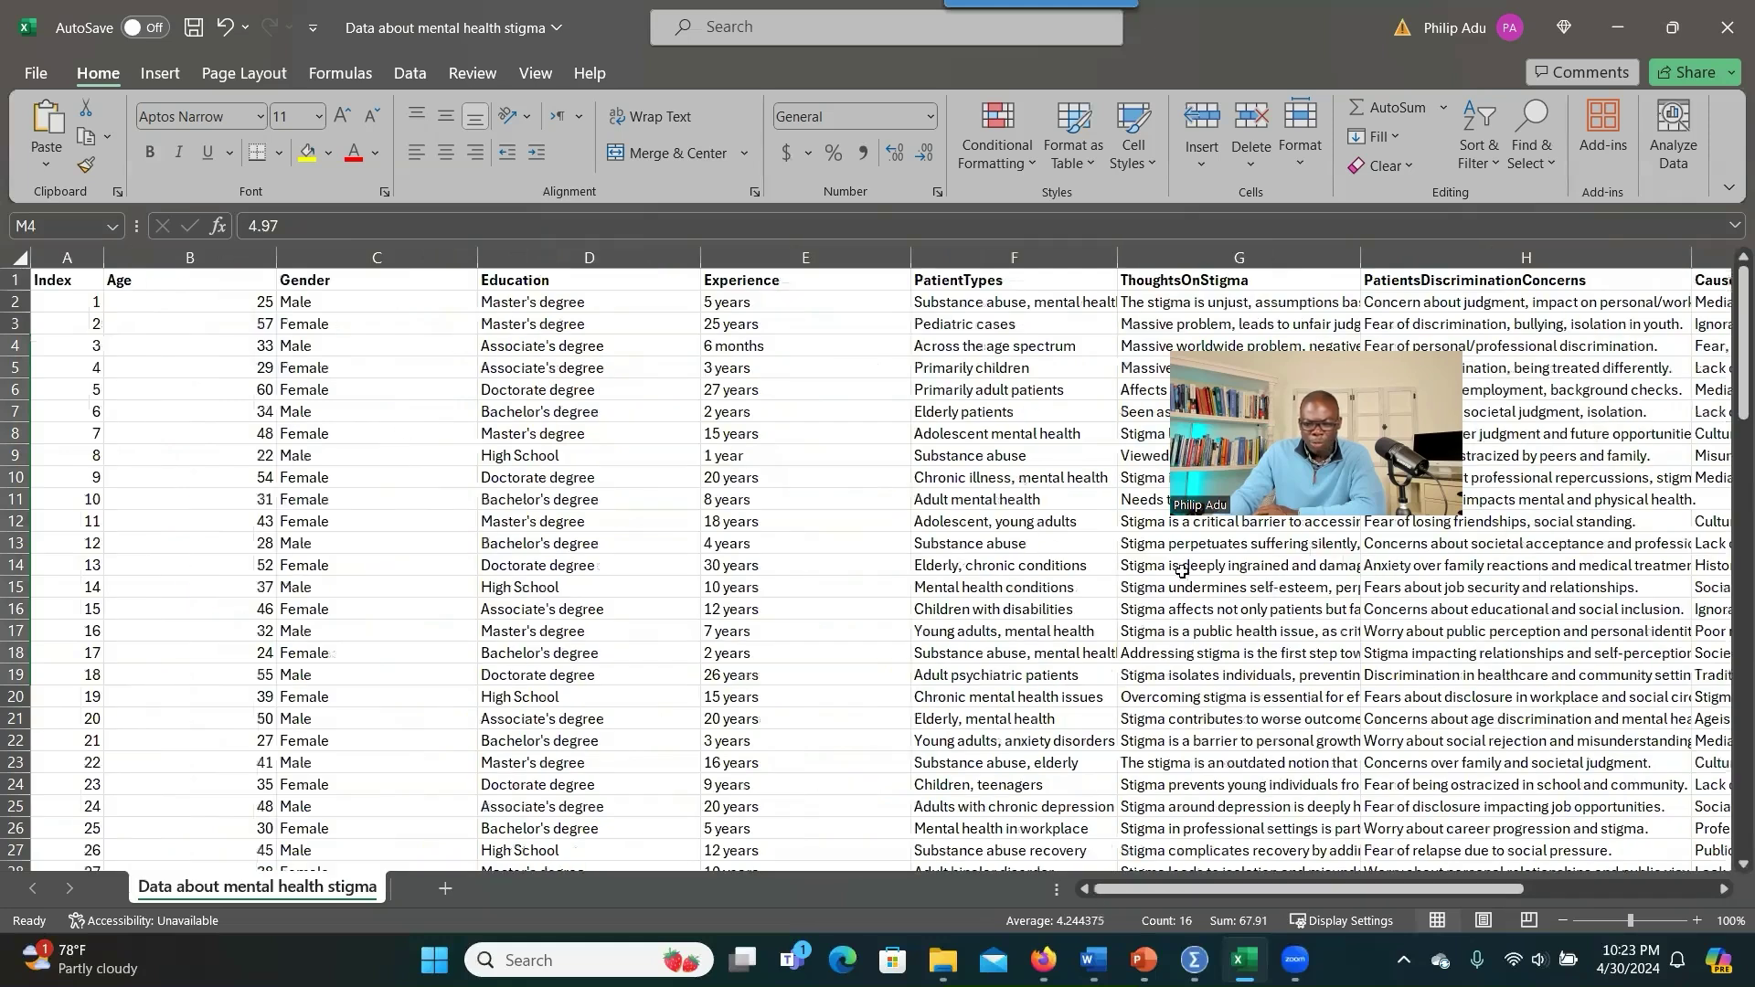
pyautogui.moveTo(1231, 619); pyautogui.dragTo(1385, 655)
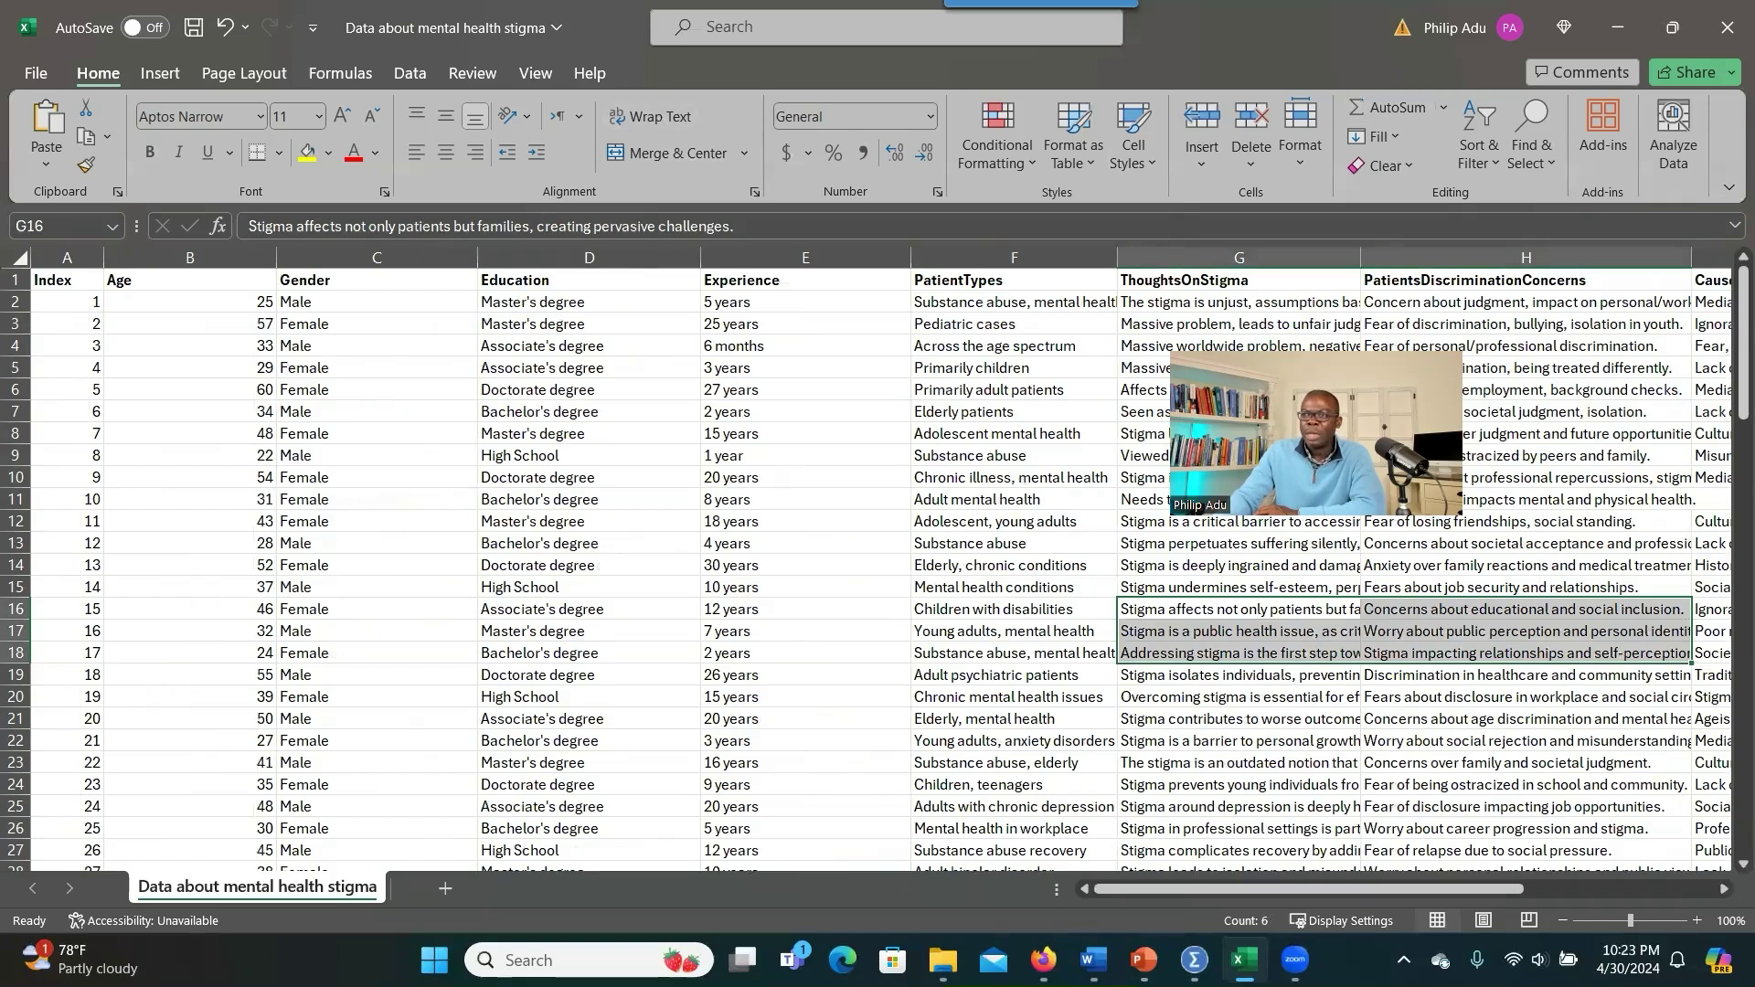
pyautogui.press('super+e')
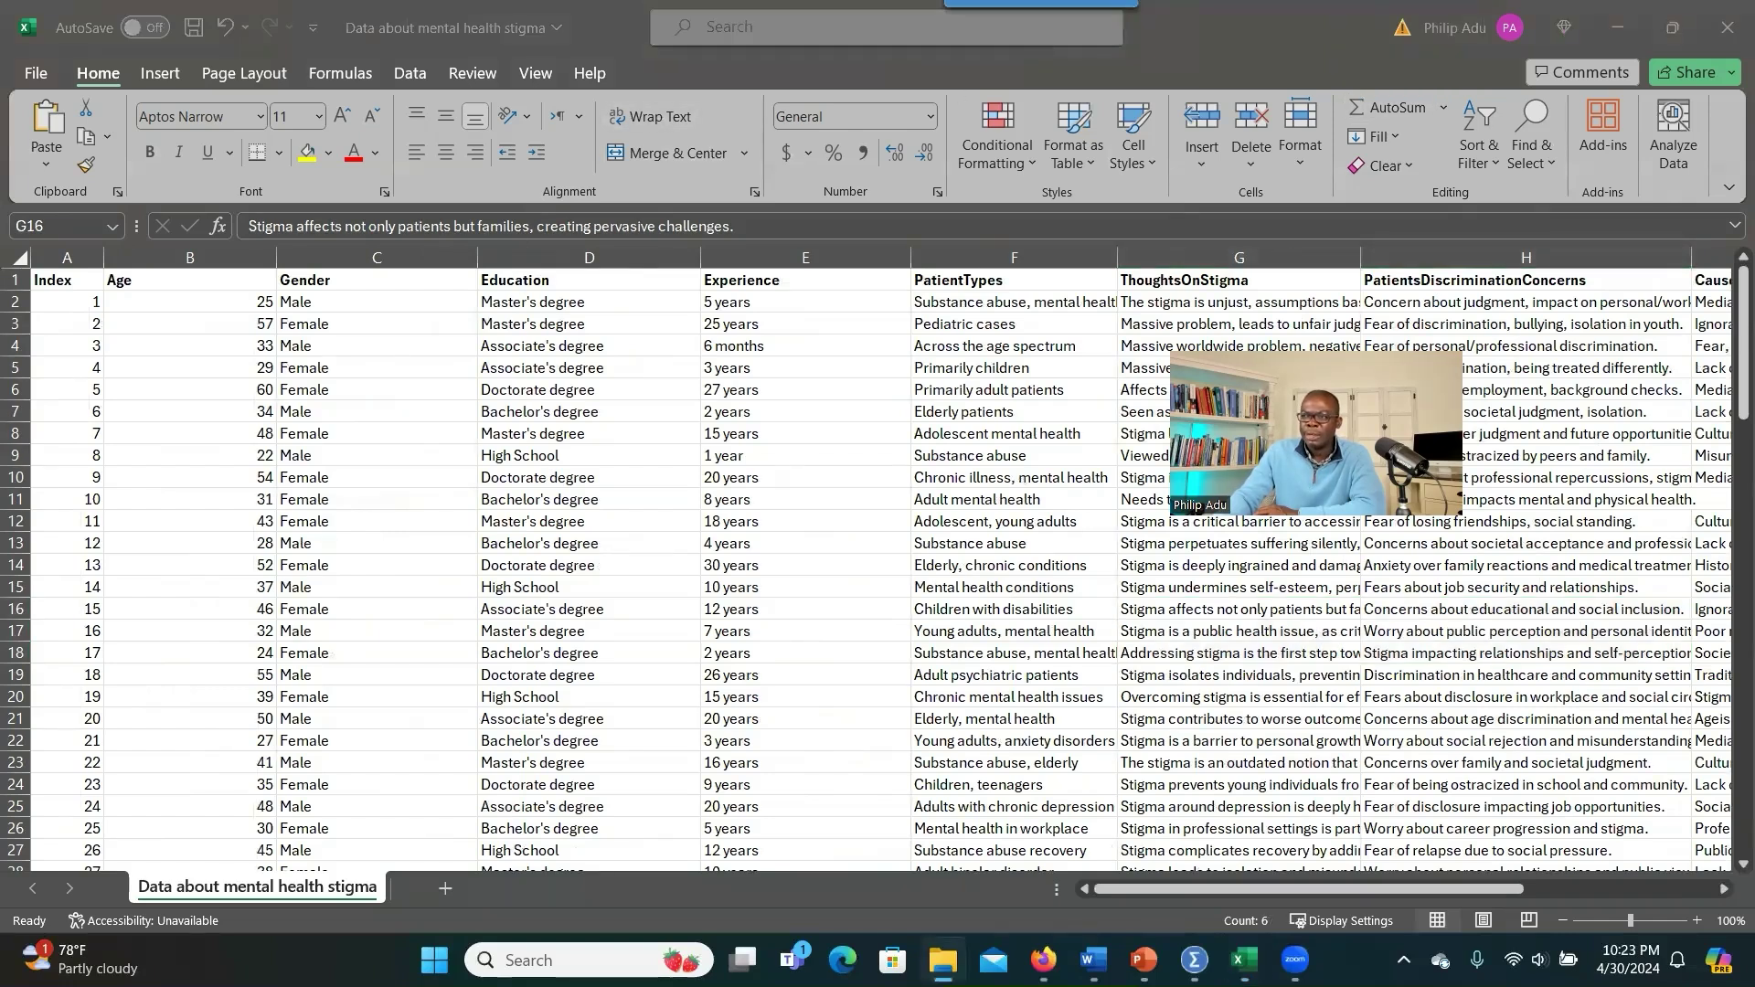
# - Start a new chat with the 'Data about mental health stigma' spreadsheet attached and preview its columns
pyautogui.click(1191, 62)
pyautogui.hotkey('alt', 'Tab')
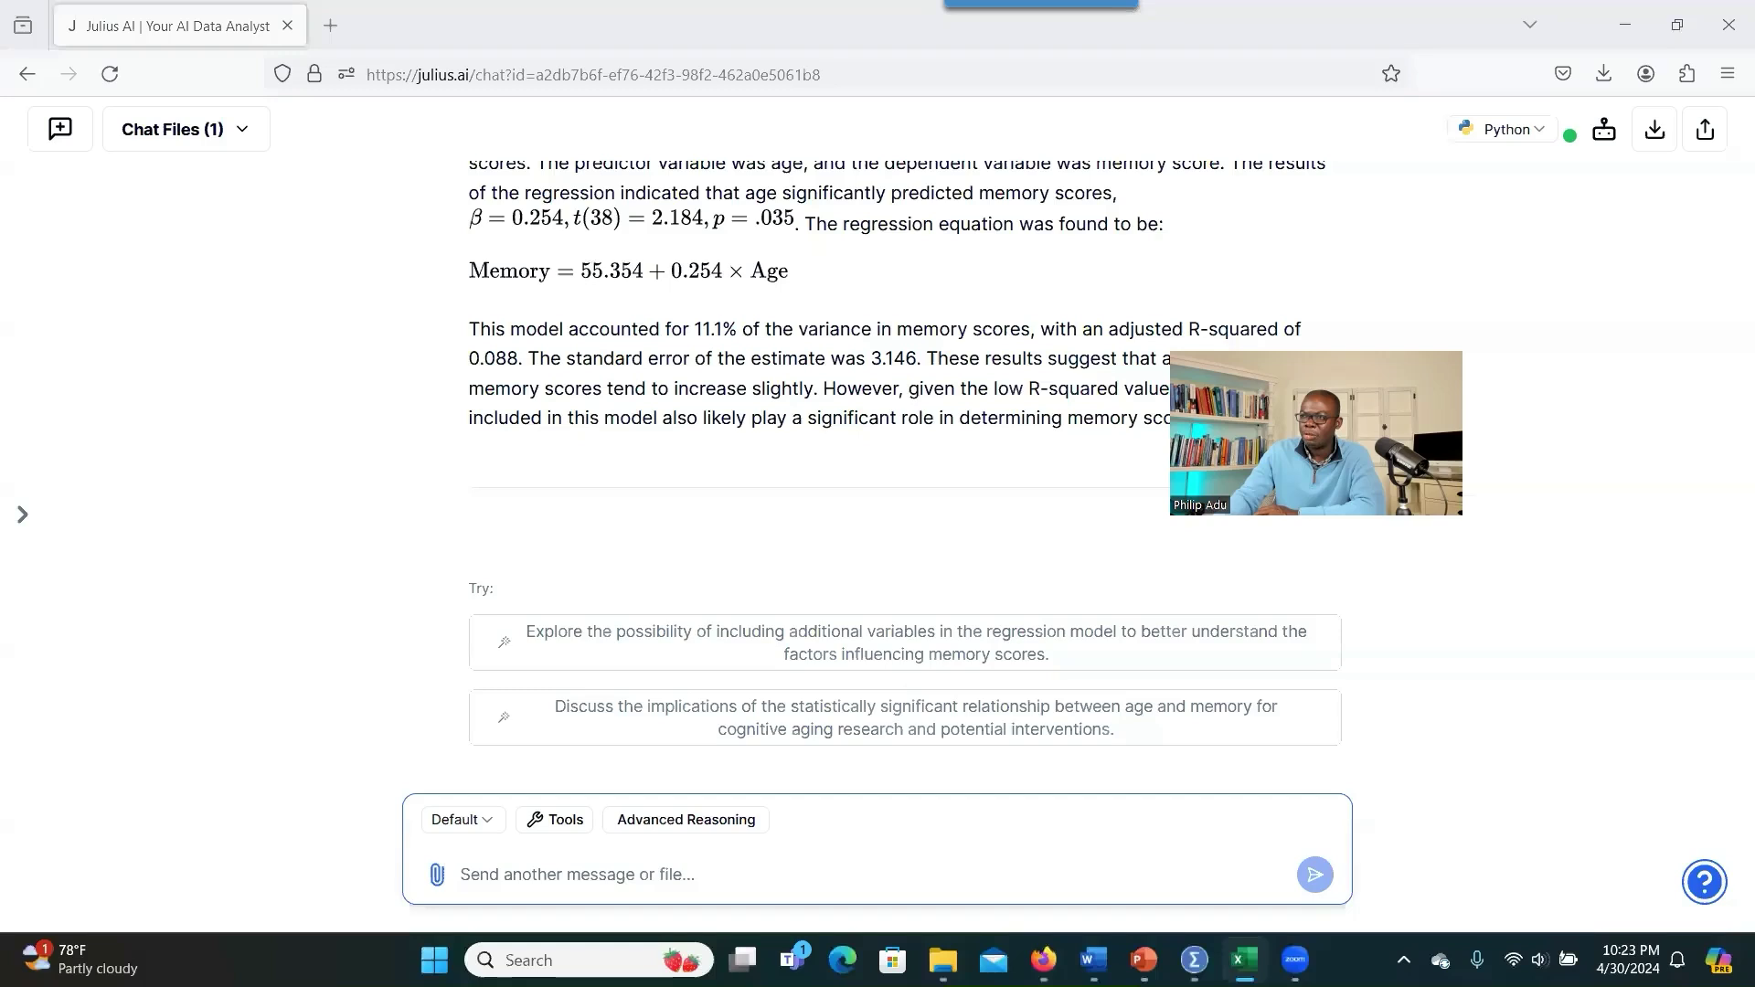
pyautogui.click(62, 133)
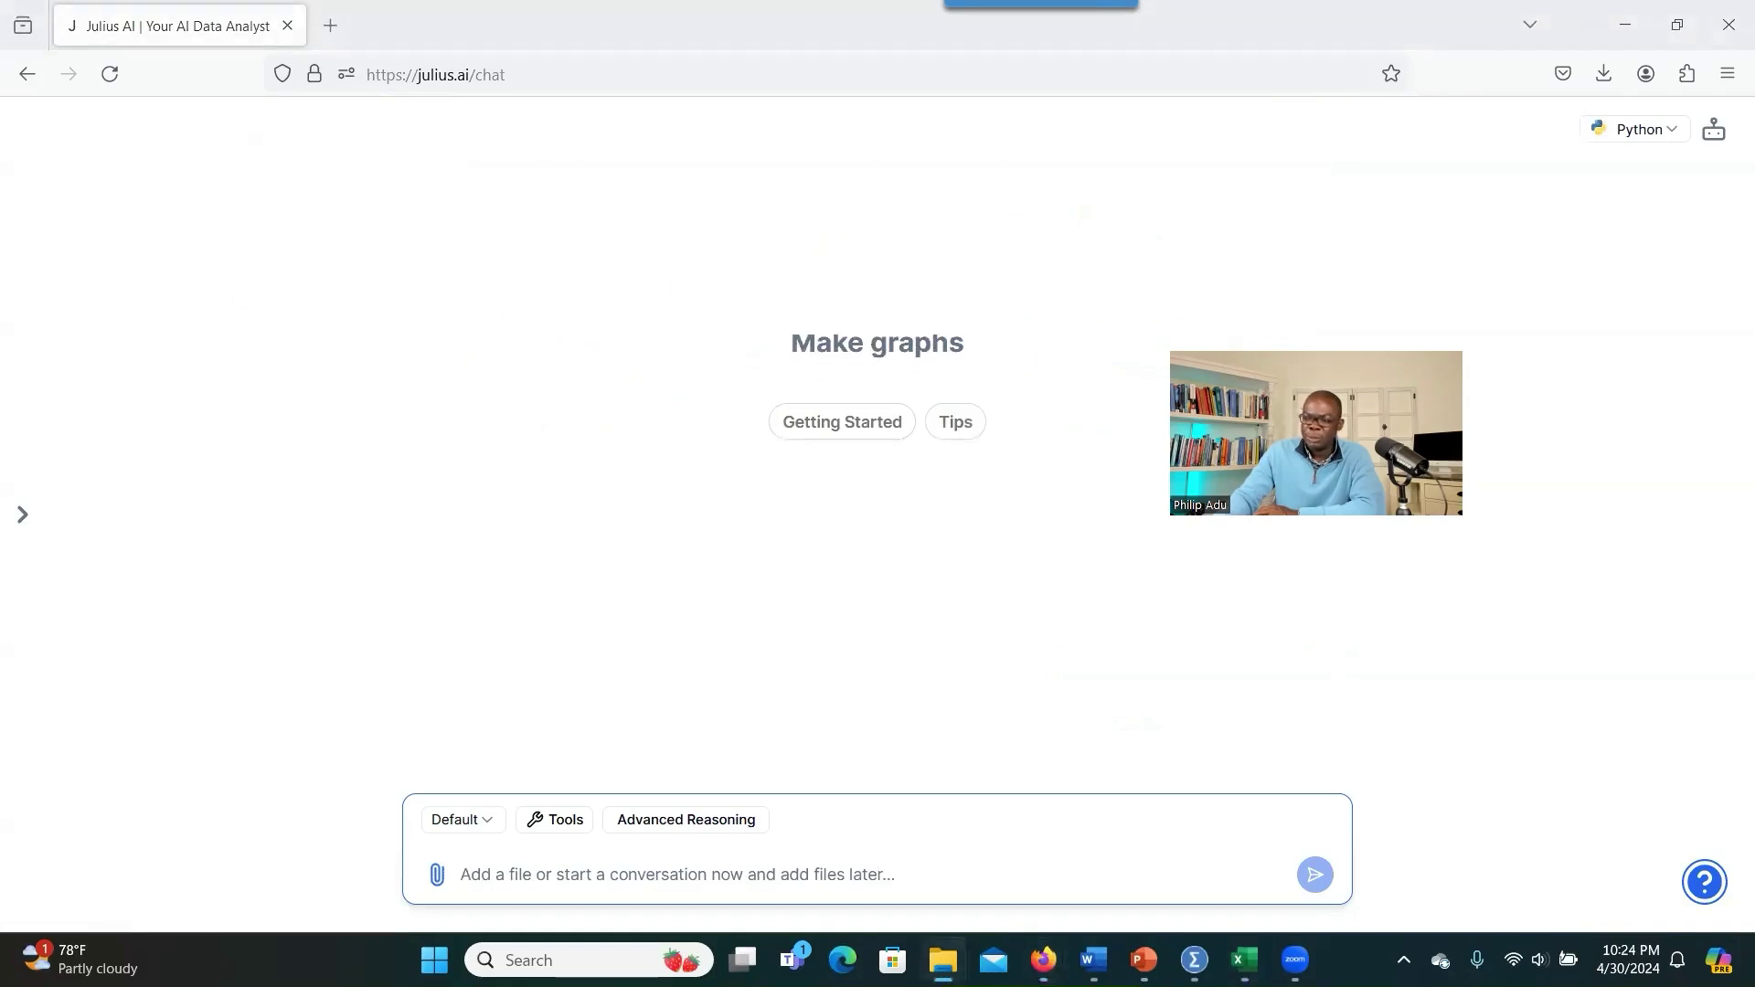
pyautogui.moveTo(1754, 548); pyautogui.dragTo(582, 827)
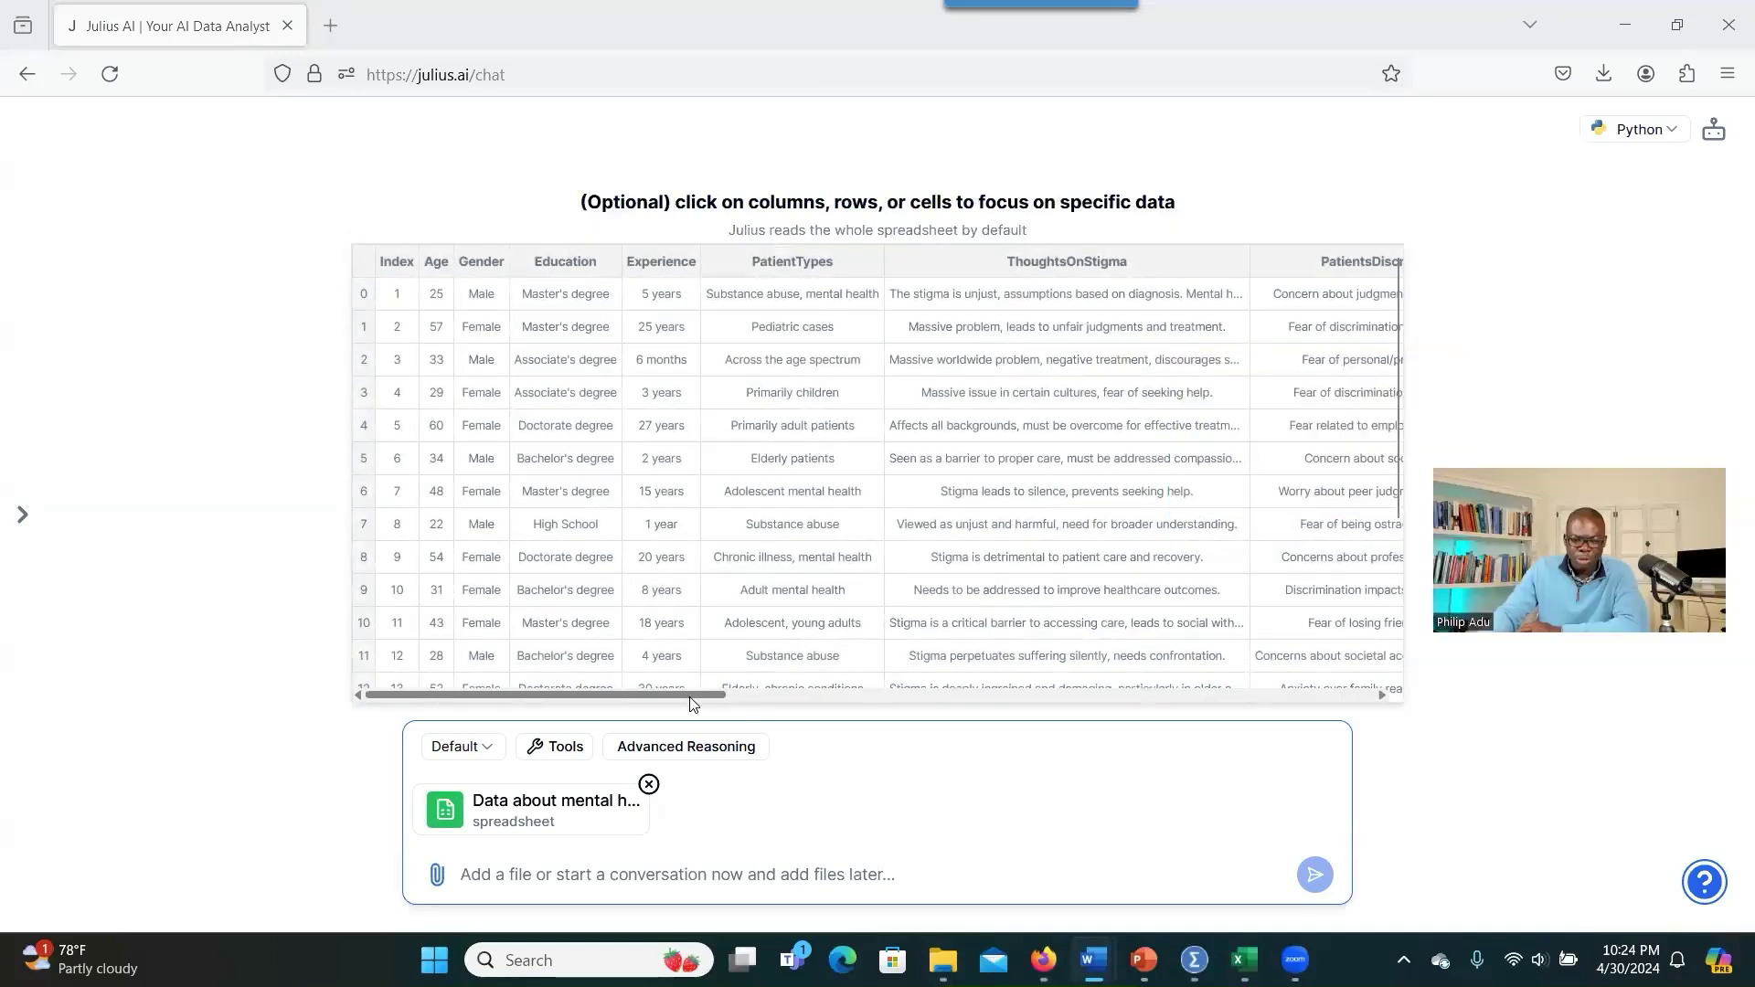
pyautogui.moveTo(687, 702); pyautogui.dragTo(557, 706)
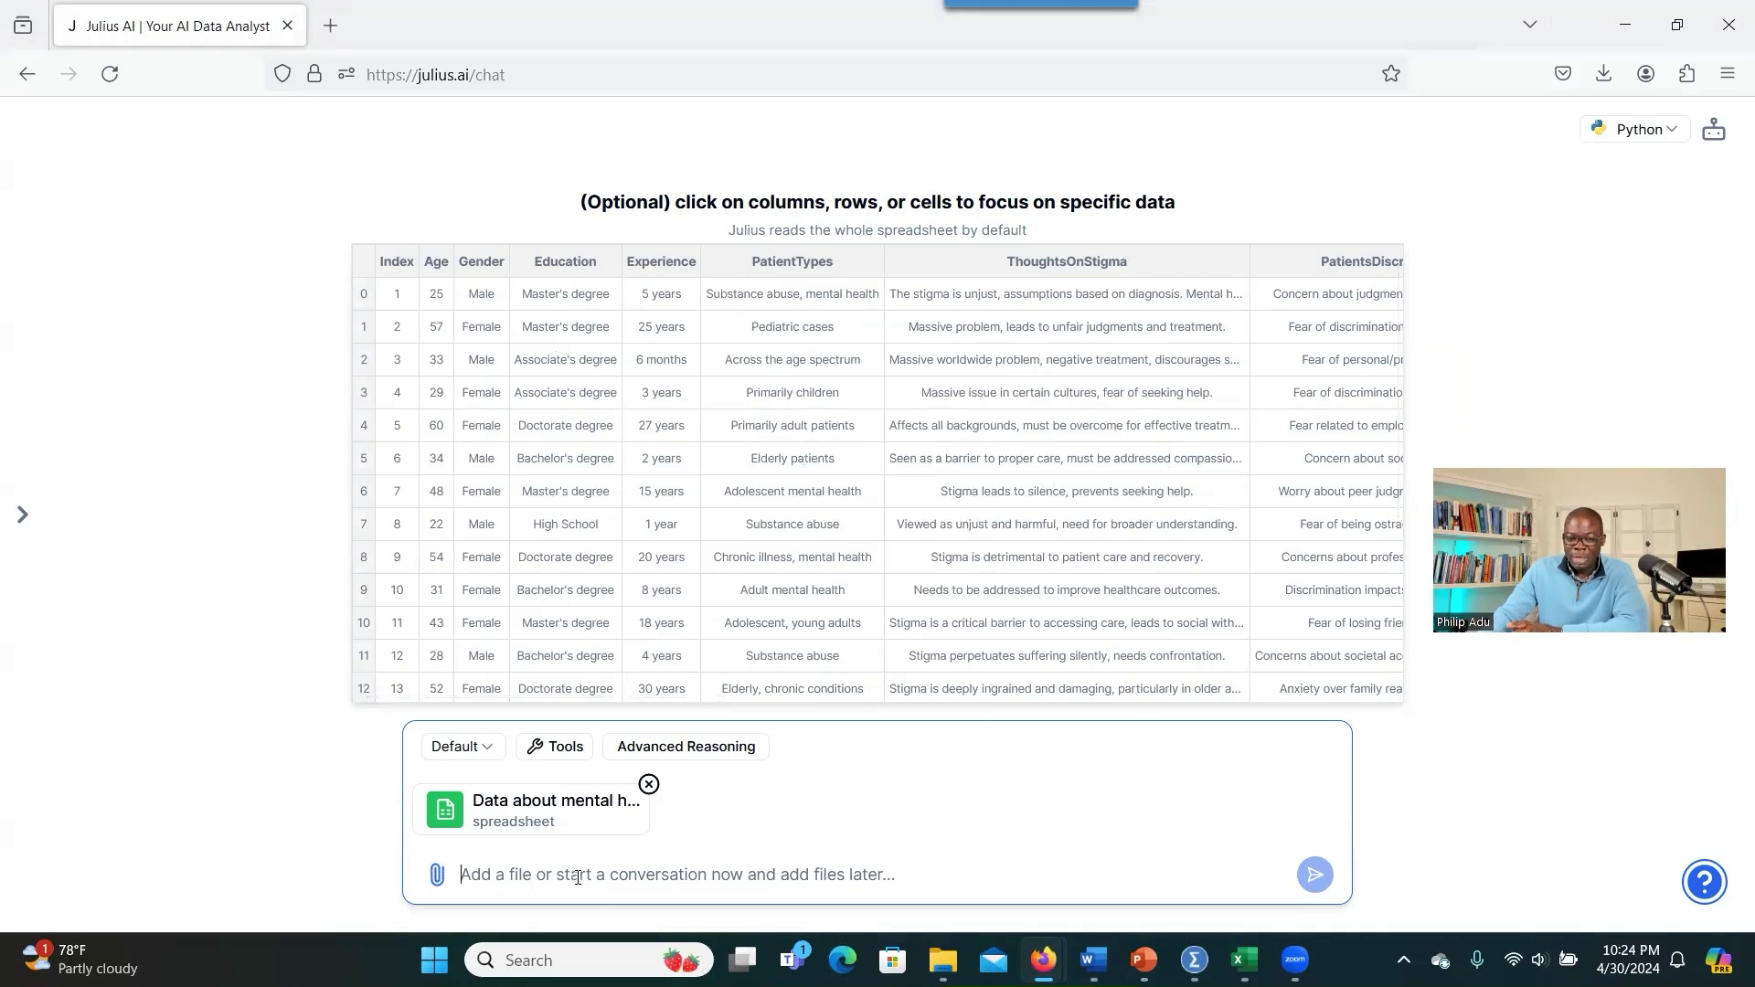
# - Type the prompt 'Can you create bar chart and pie chart reflecting participants' gender and education?', fixing the chart typo
pyautogui.write('Can y')
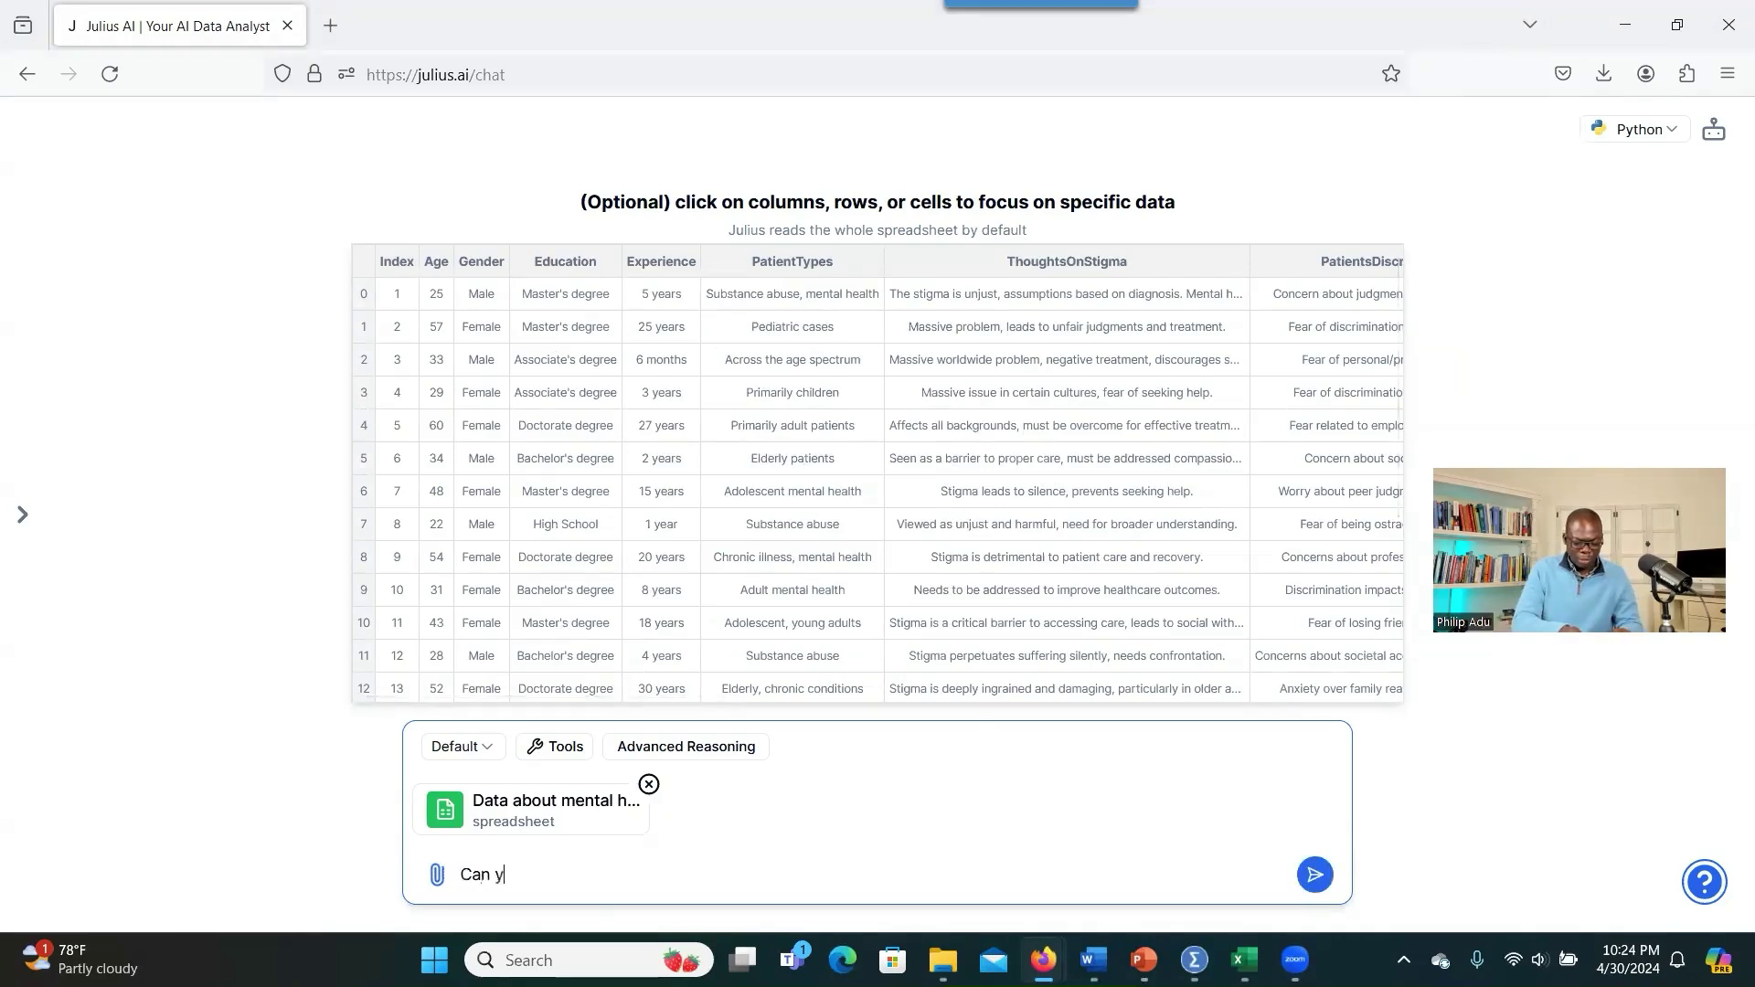
pyautogui.write('ou create bar chart and pie chart')
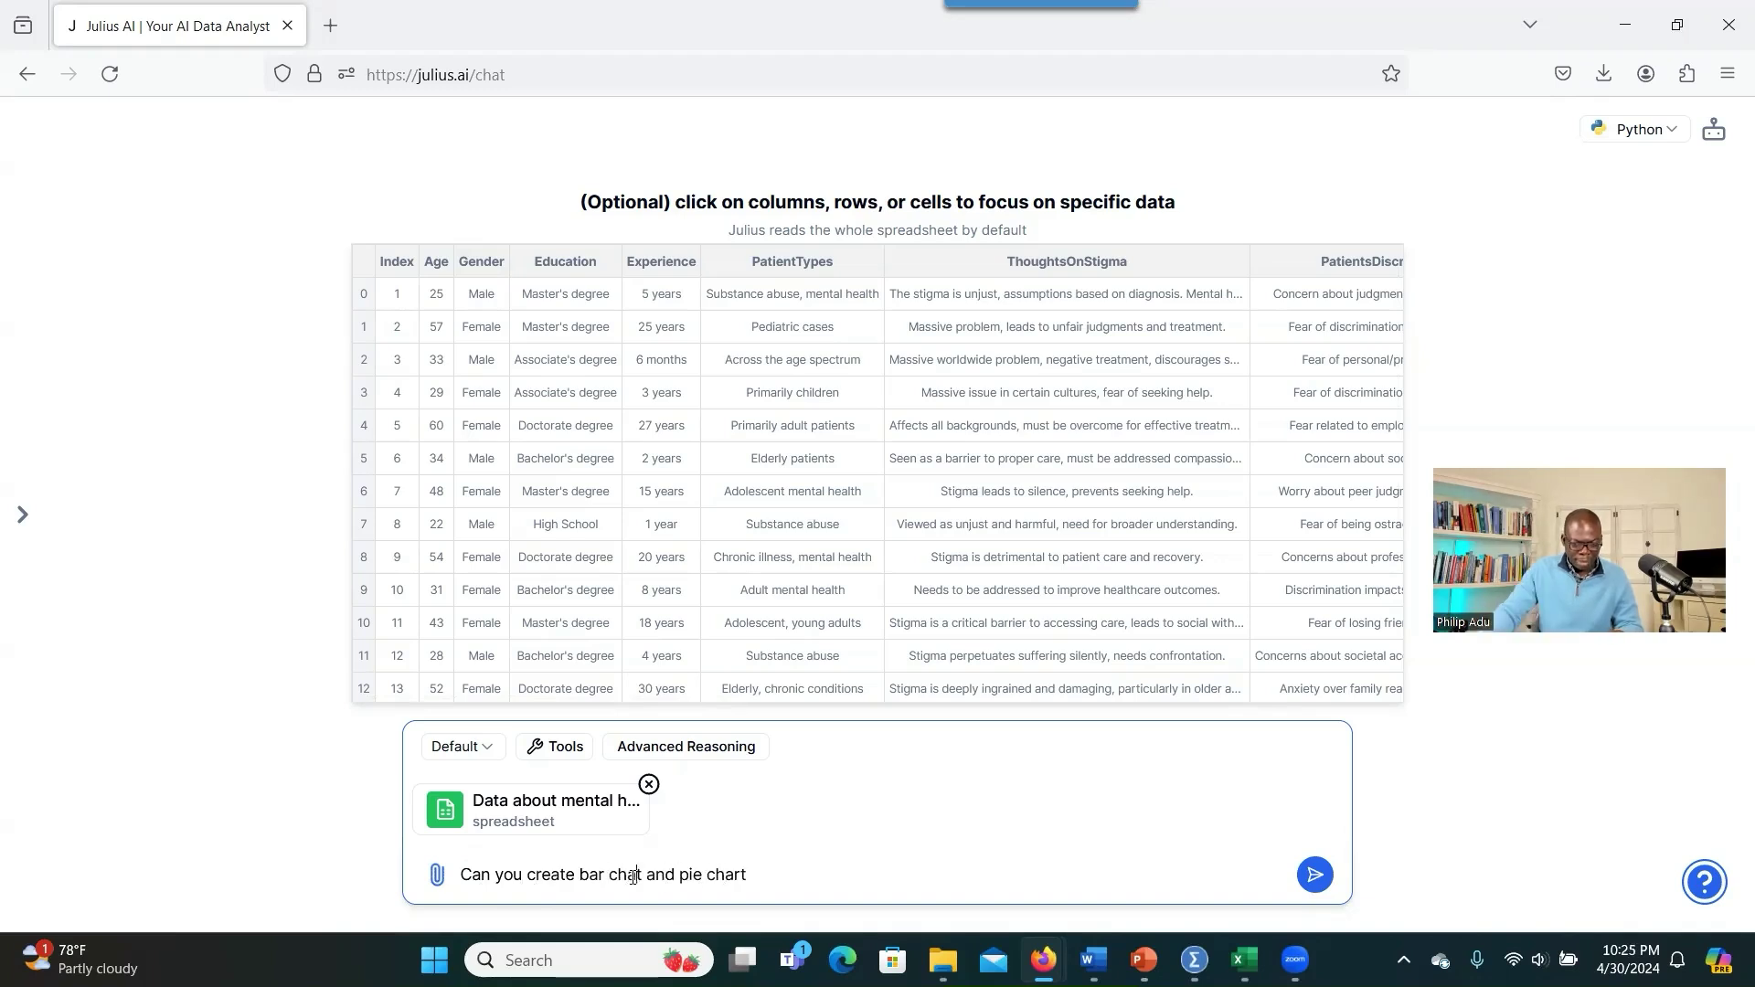
pyautogui.click(638, 876)
pyautogui.write('r')
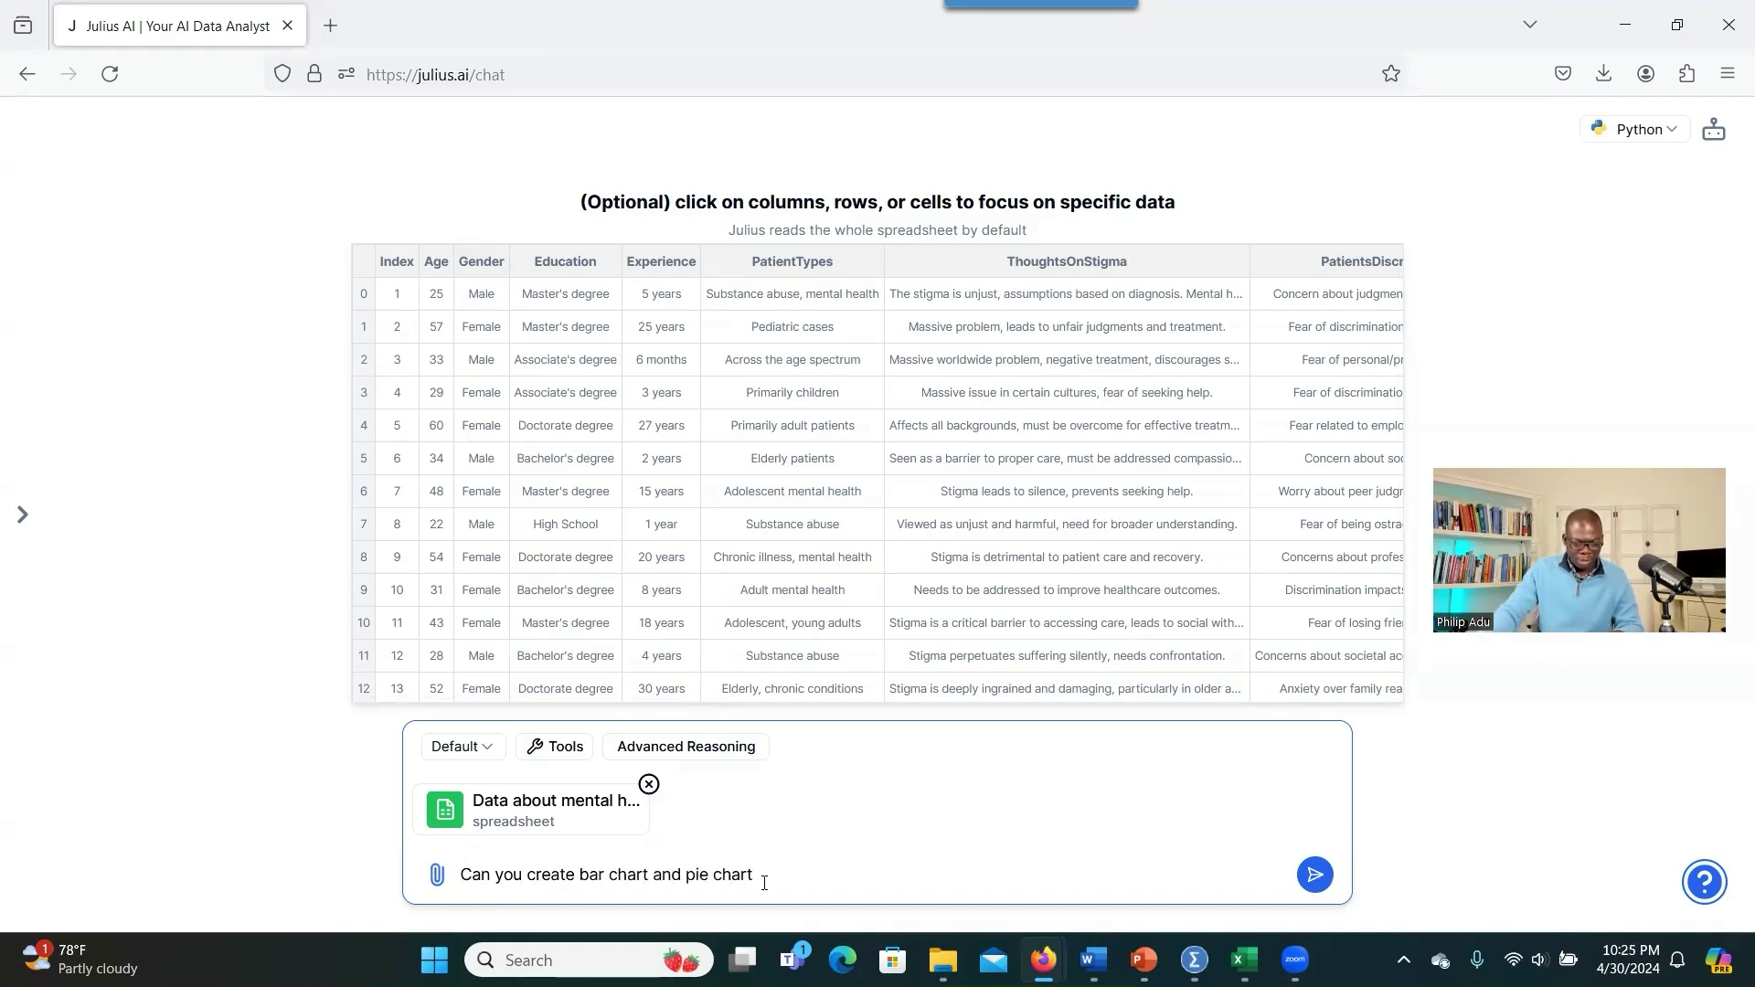
pyautogui.click(764, 883)
pyautogui.write("create bar chart and pie chart reflecting participants' gender and e")
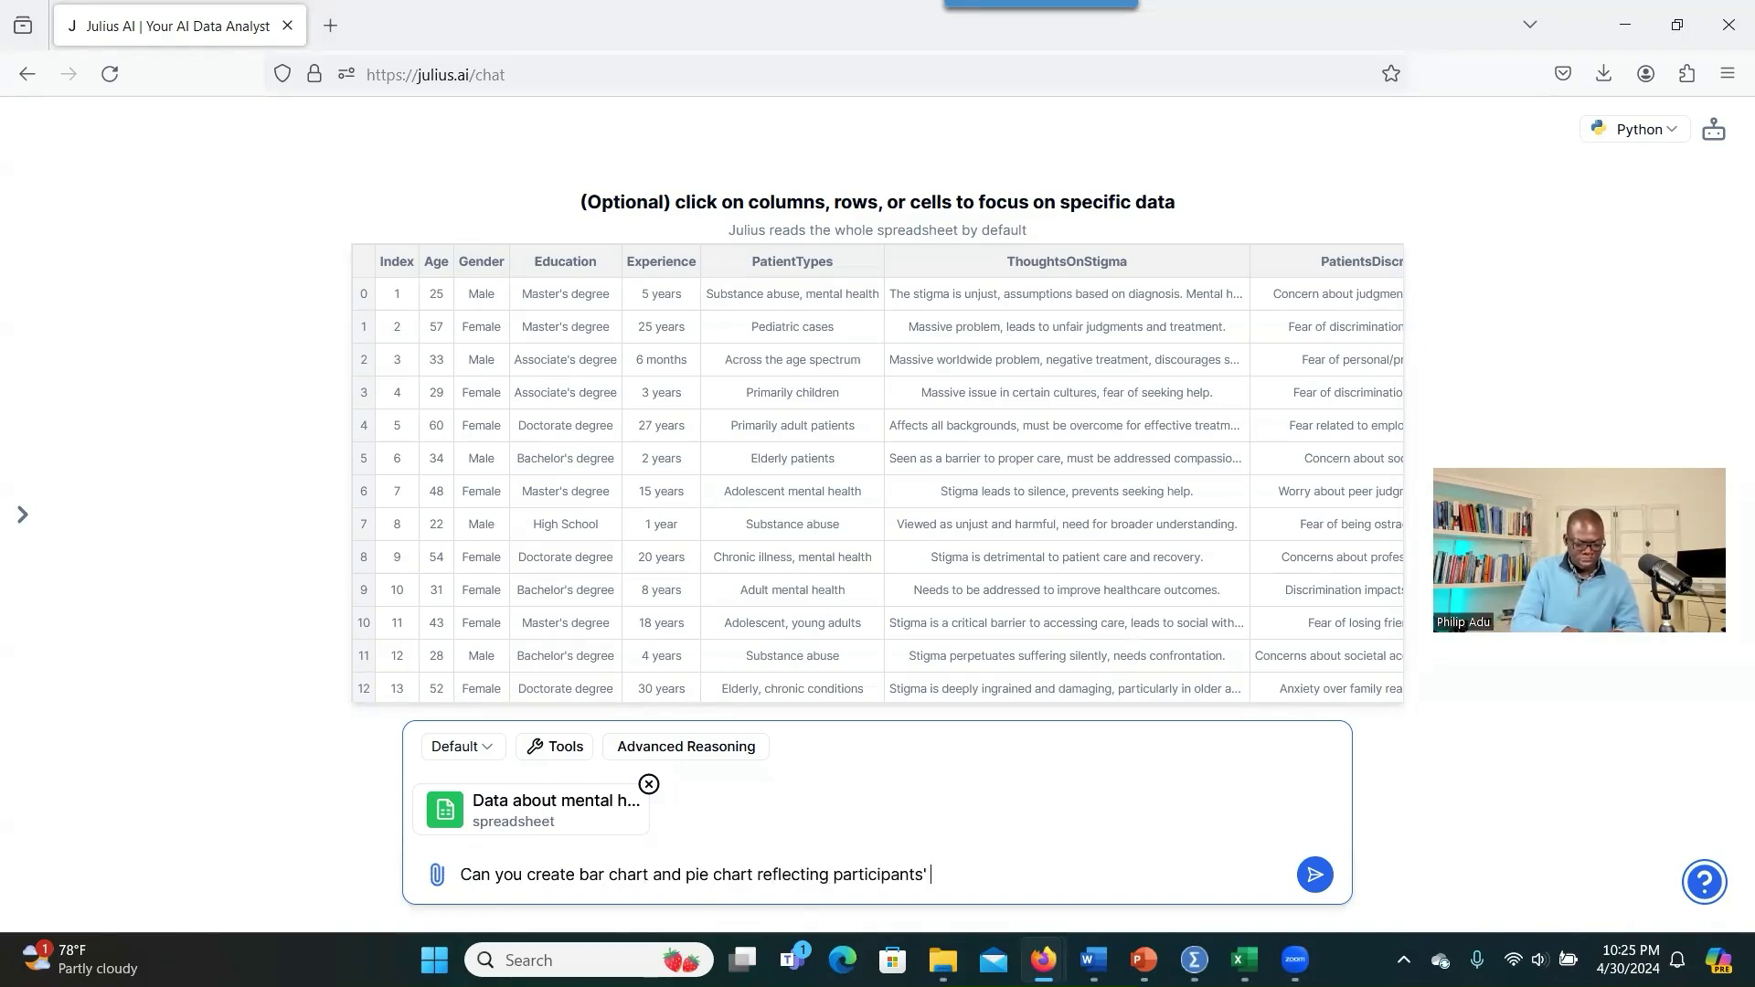
pyautogui.write('ducation?')
# - Send the request, enlarge the gender bar and education pie charts, and download them as JuliusImage(3).png
pyautogui.press('Return')
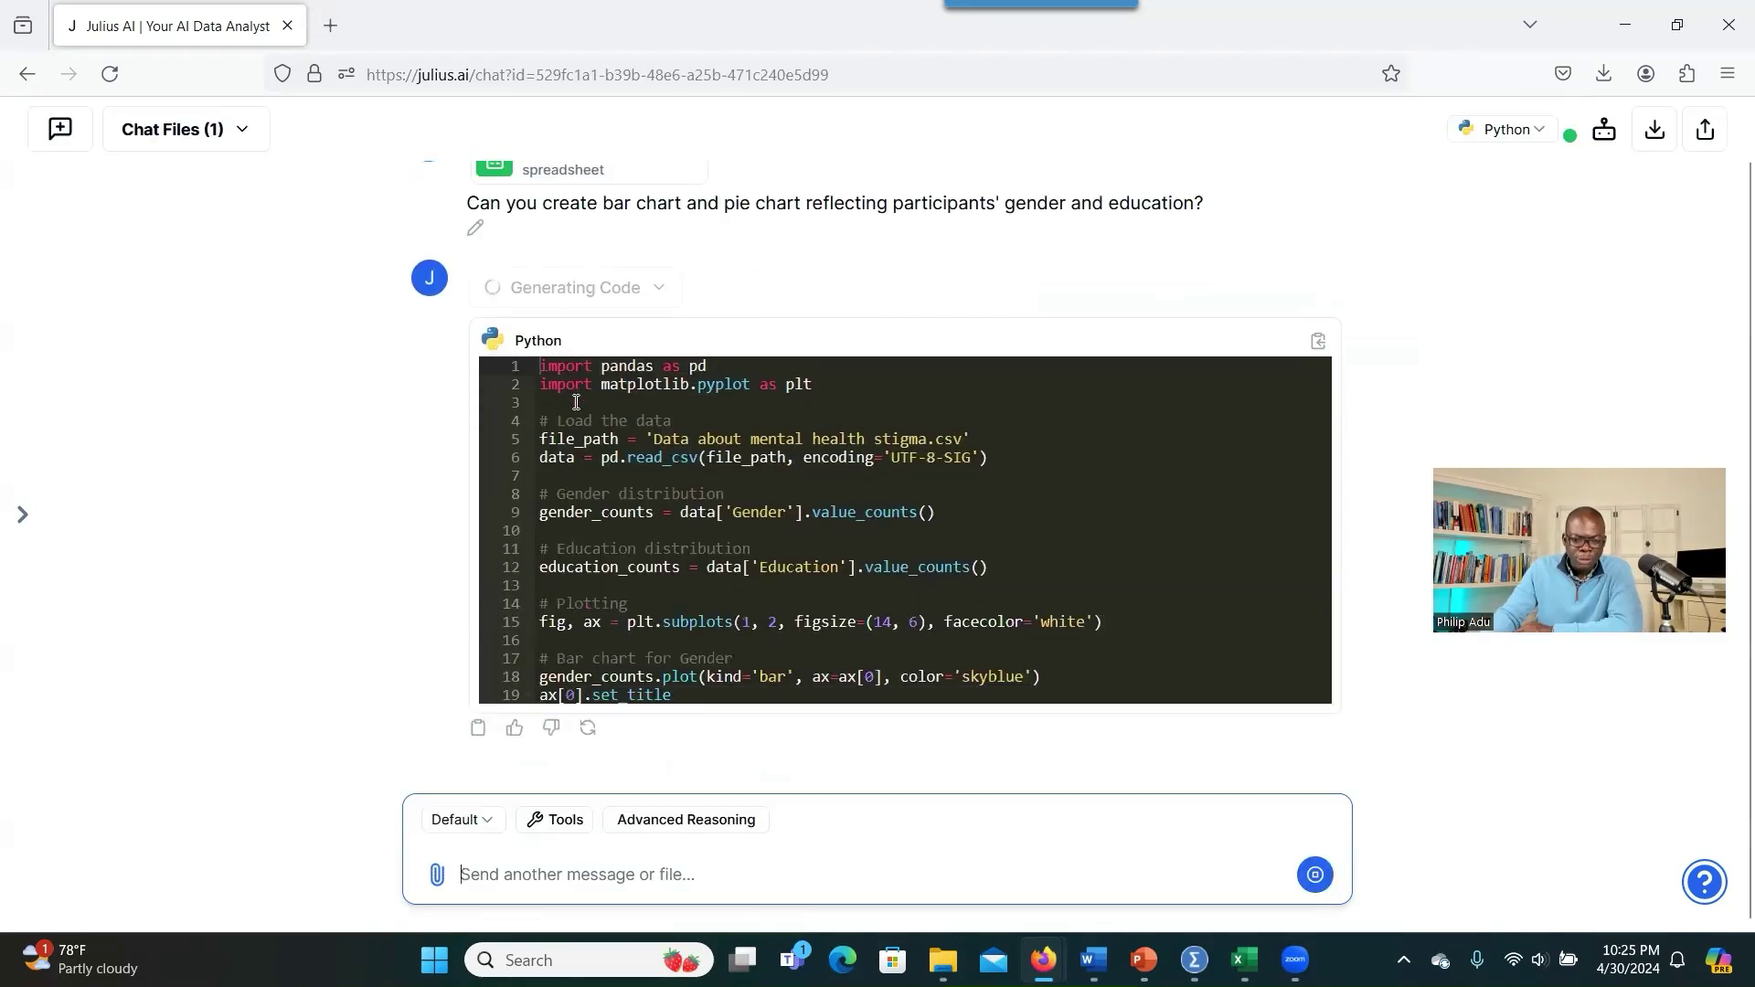
pyautogui.click(668, 469)
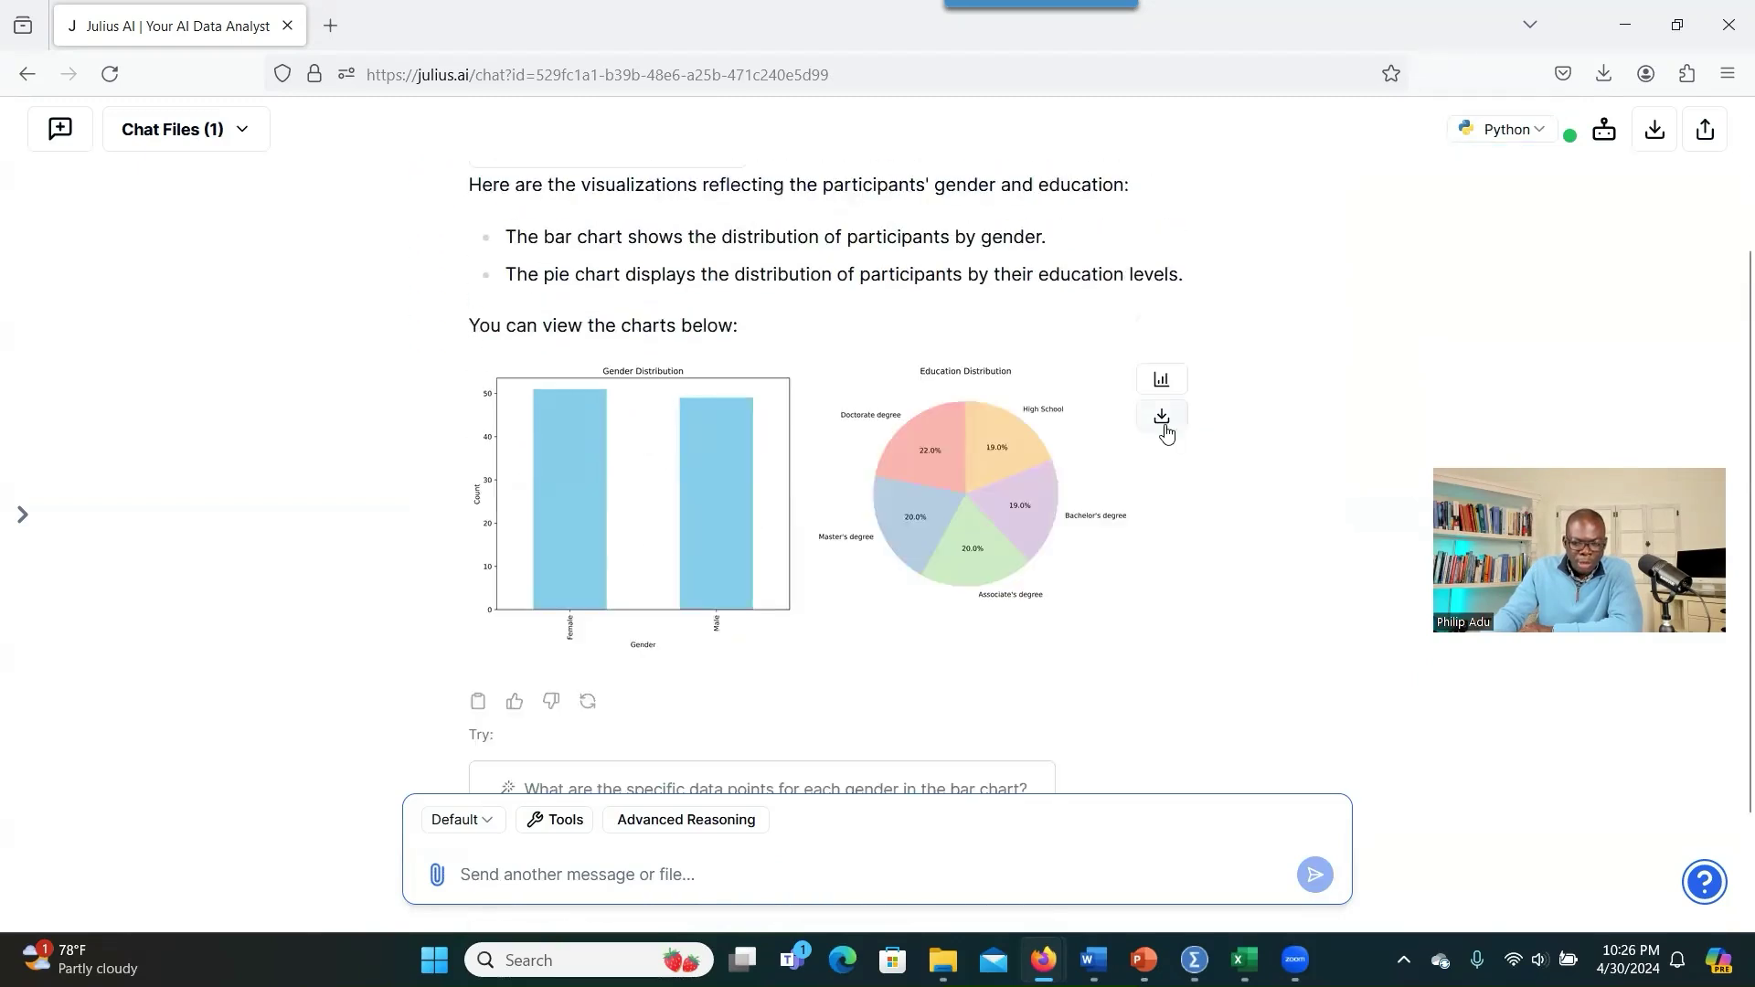
pyautogui.click(995, 518)
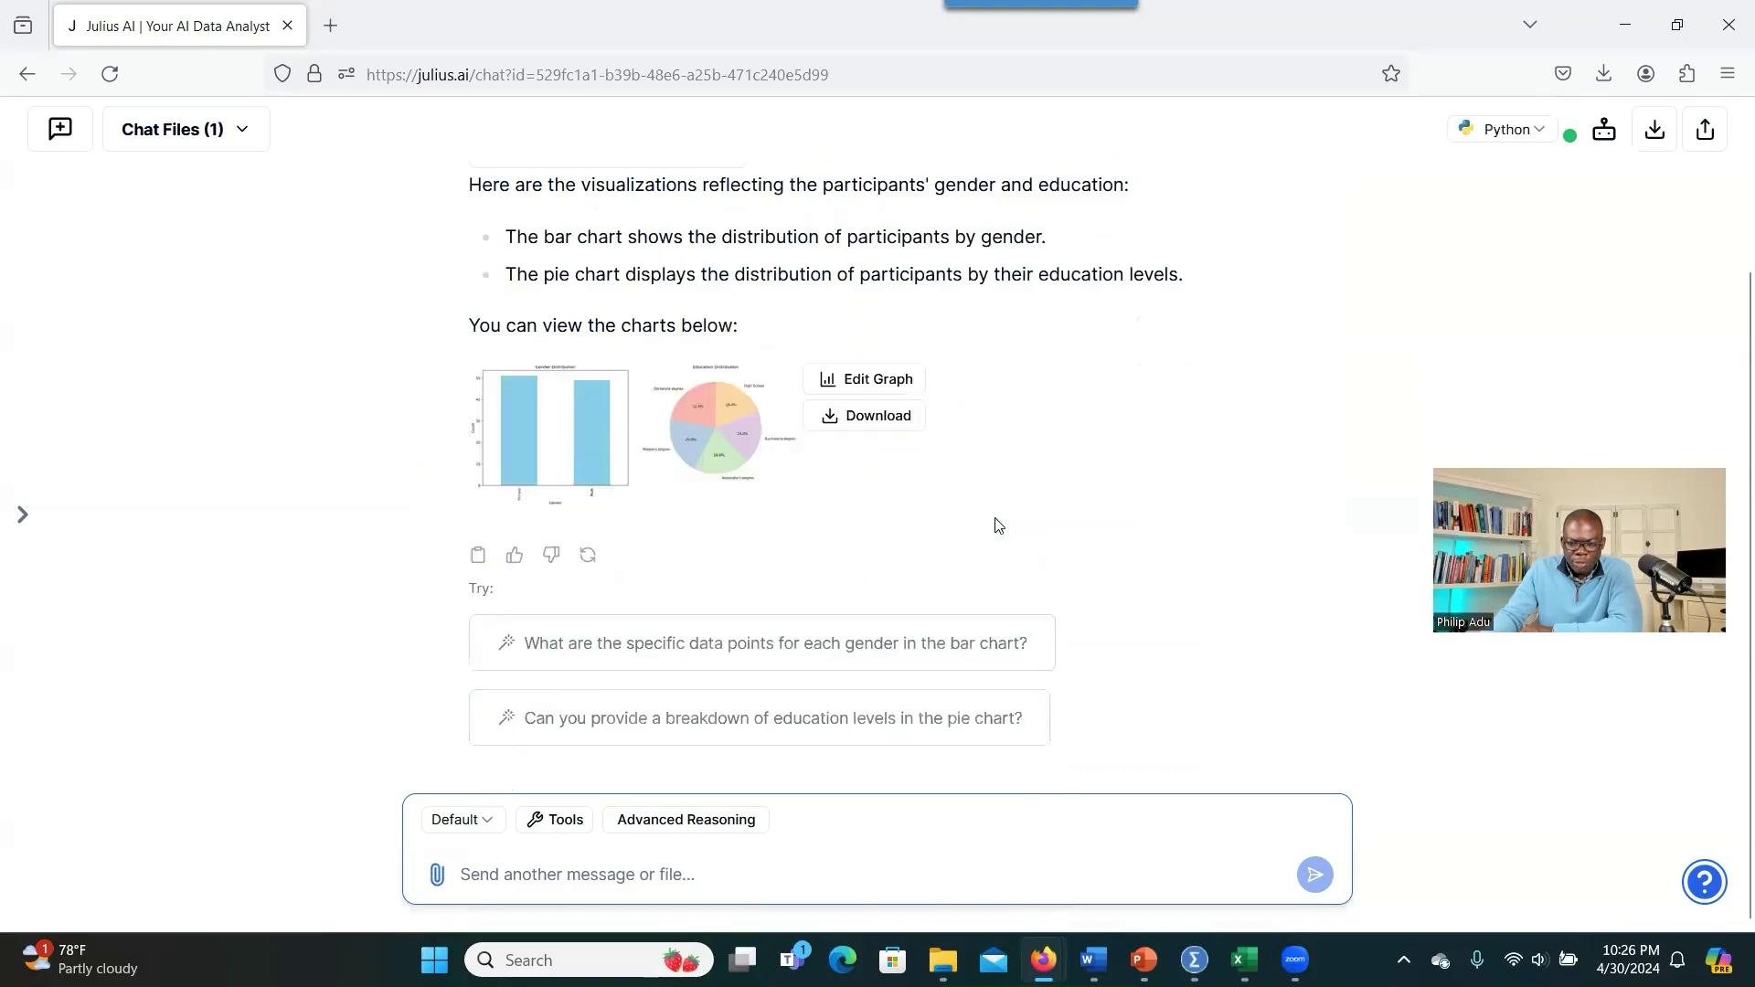
pyautogui.click(1161, 414)
pyautogui.click(1256, 144)
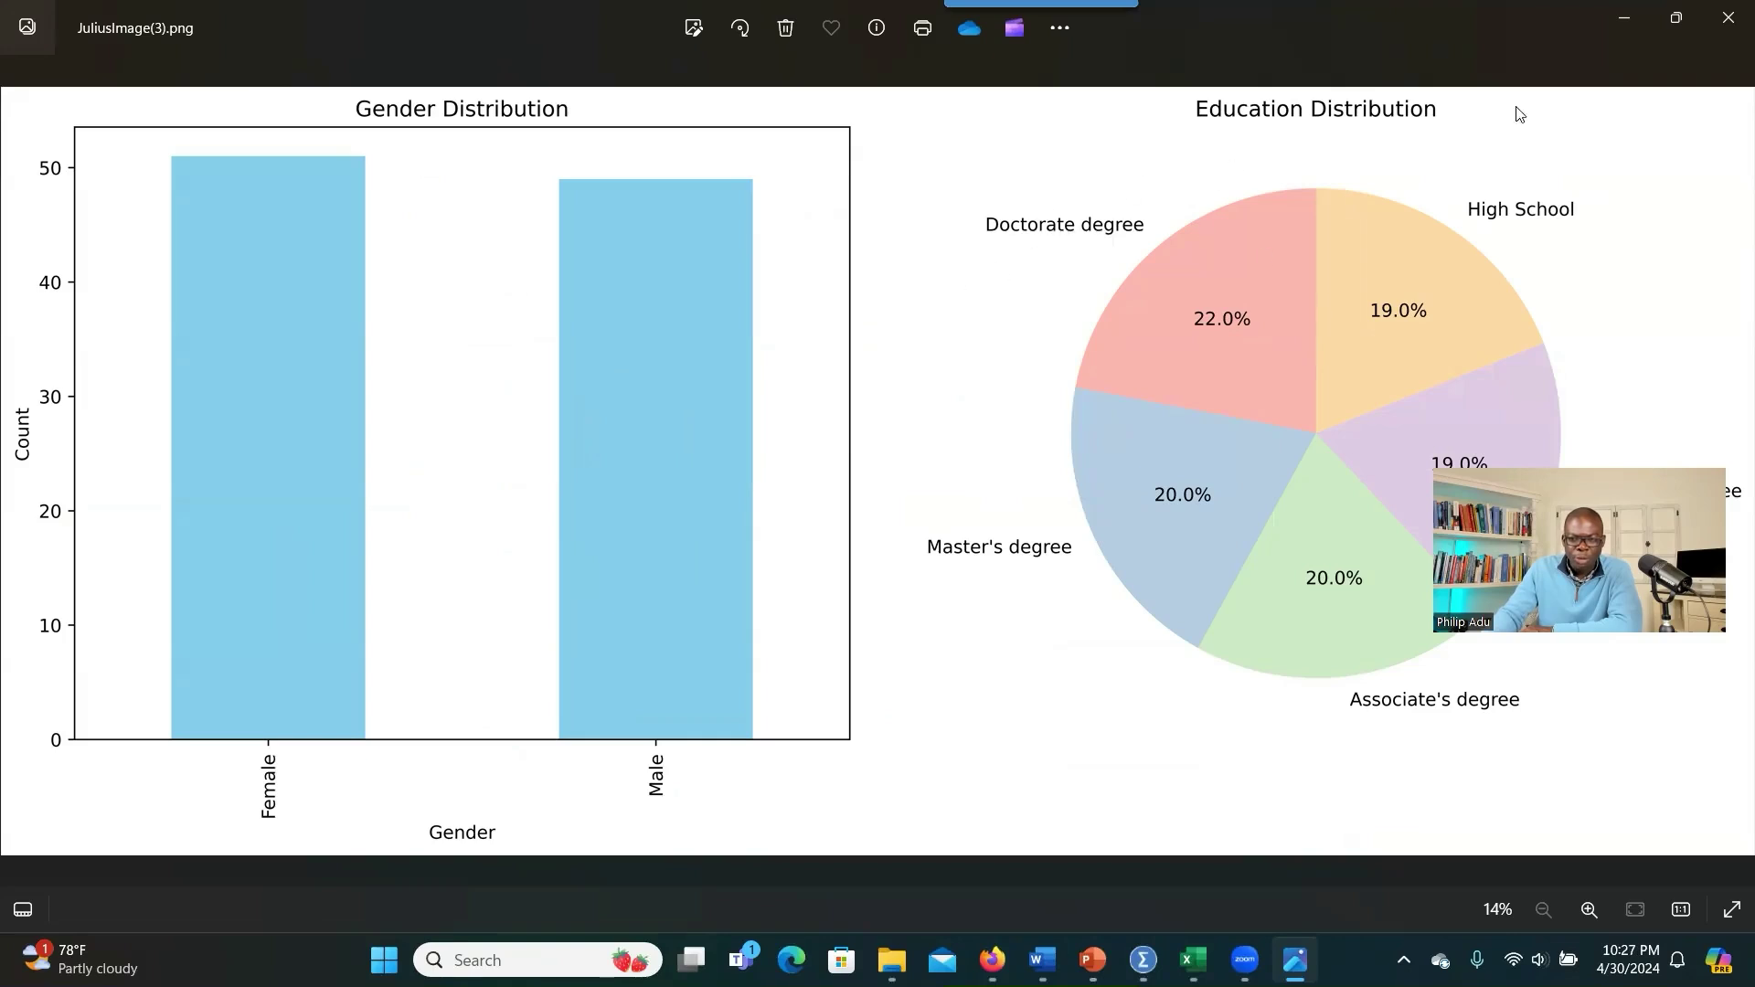
# - Paste the stigma-causes question, prefix it with 'Can you review the open-ended responses and address the following question', and send
pyautogui.click(1728, 20)
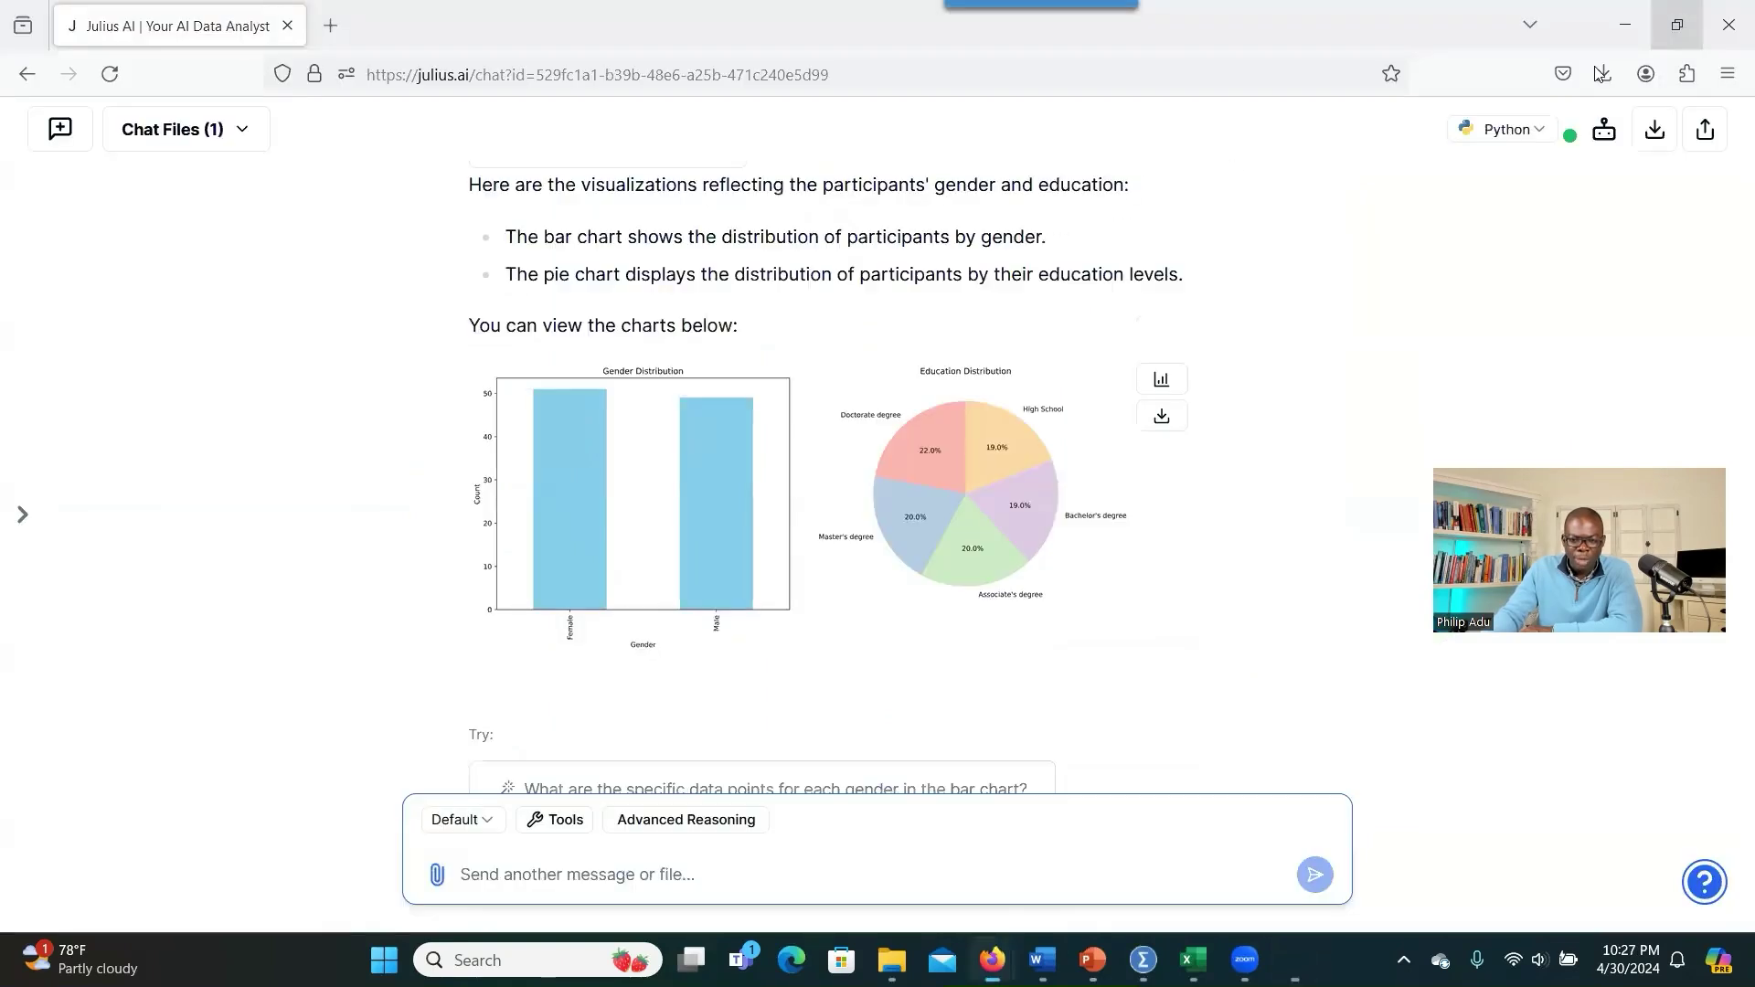
pyautogui.scroll(-2, 858, 606)
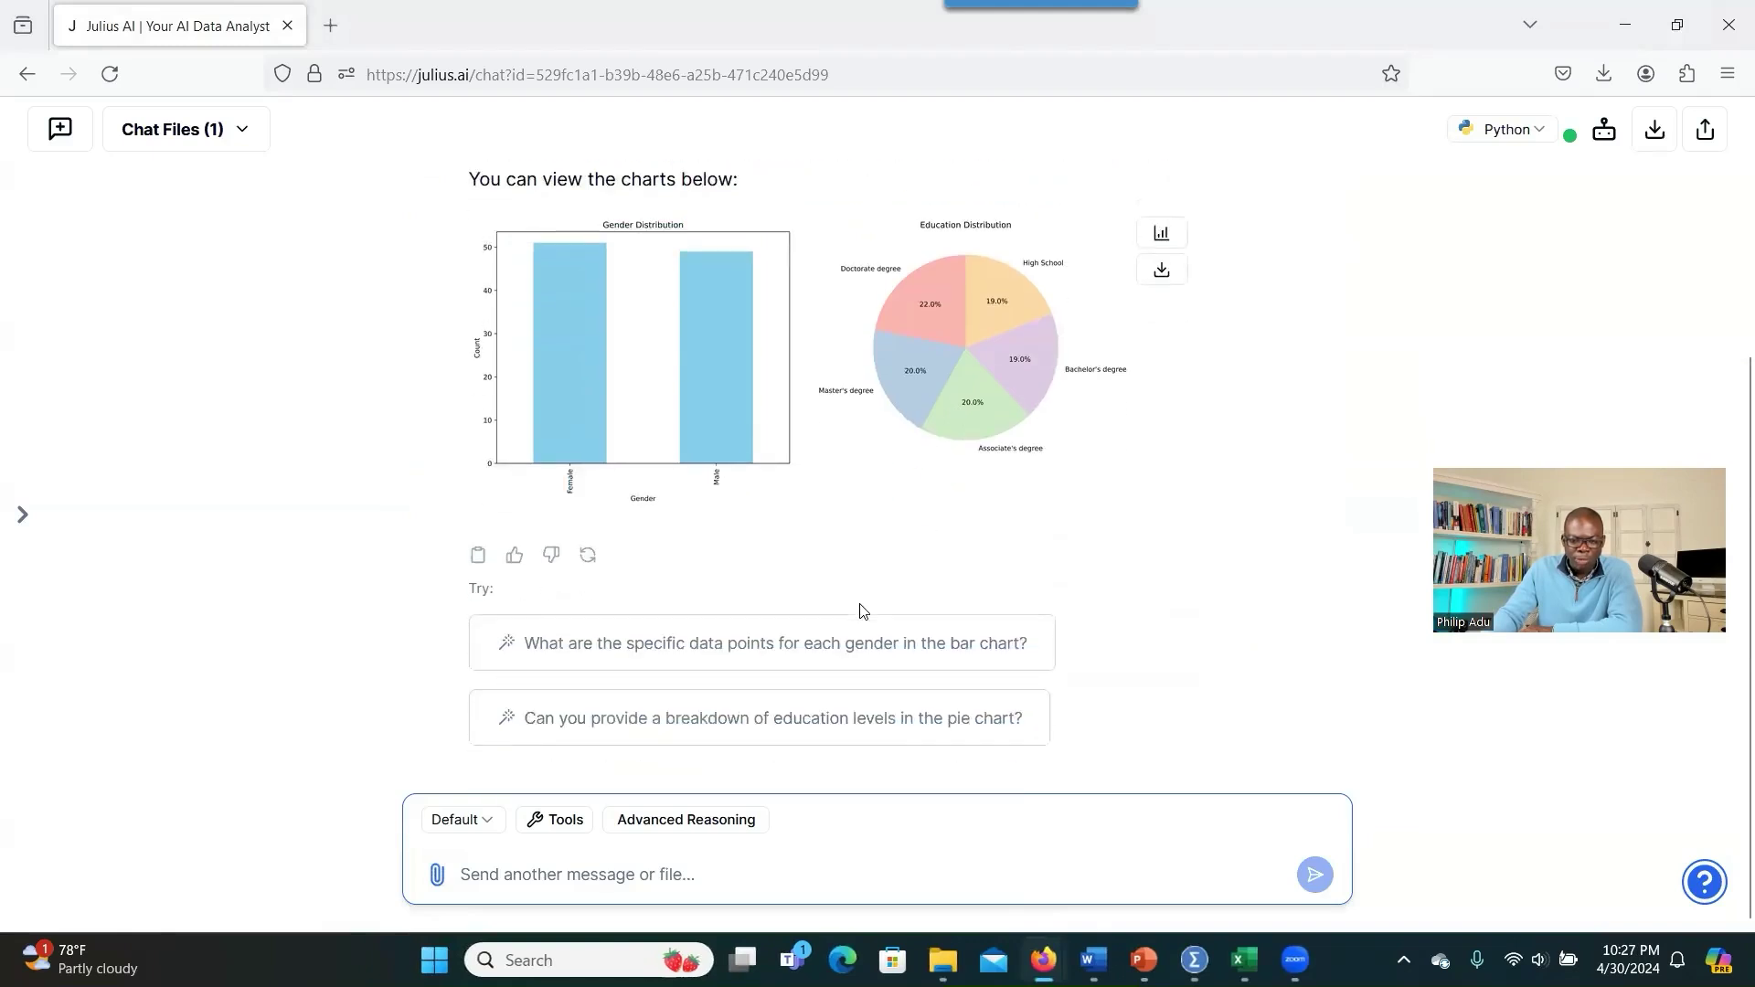
pyautogui.scroll(4, 859, 606)
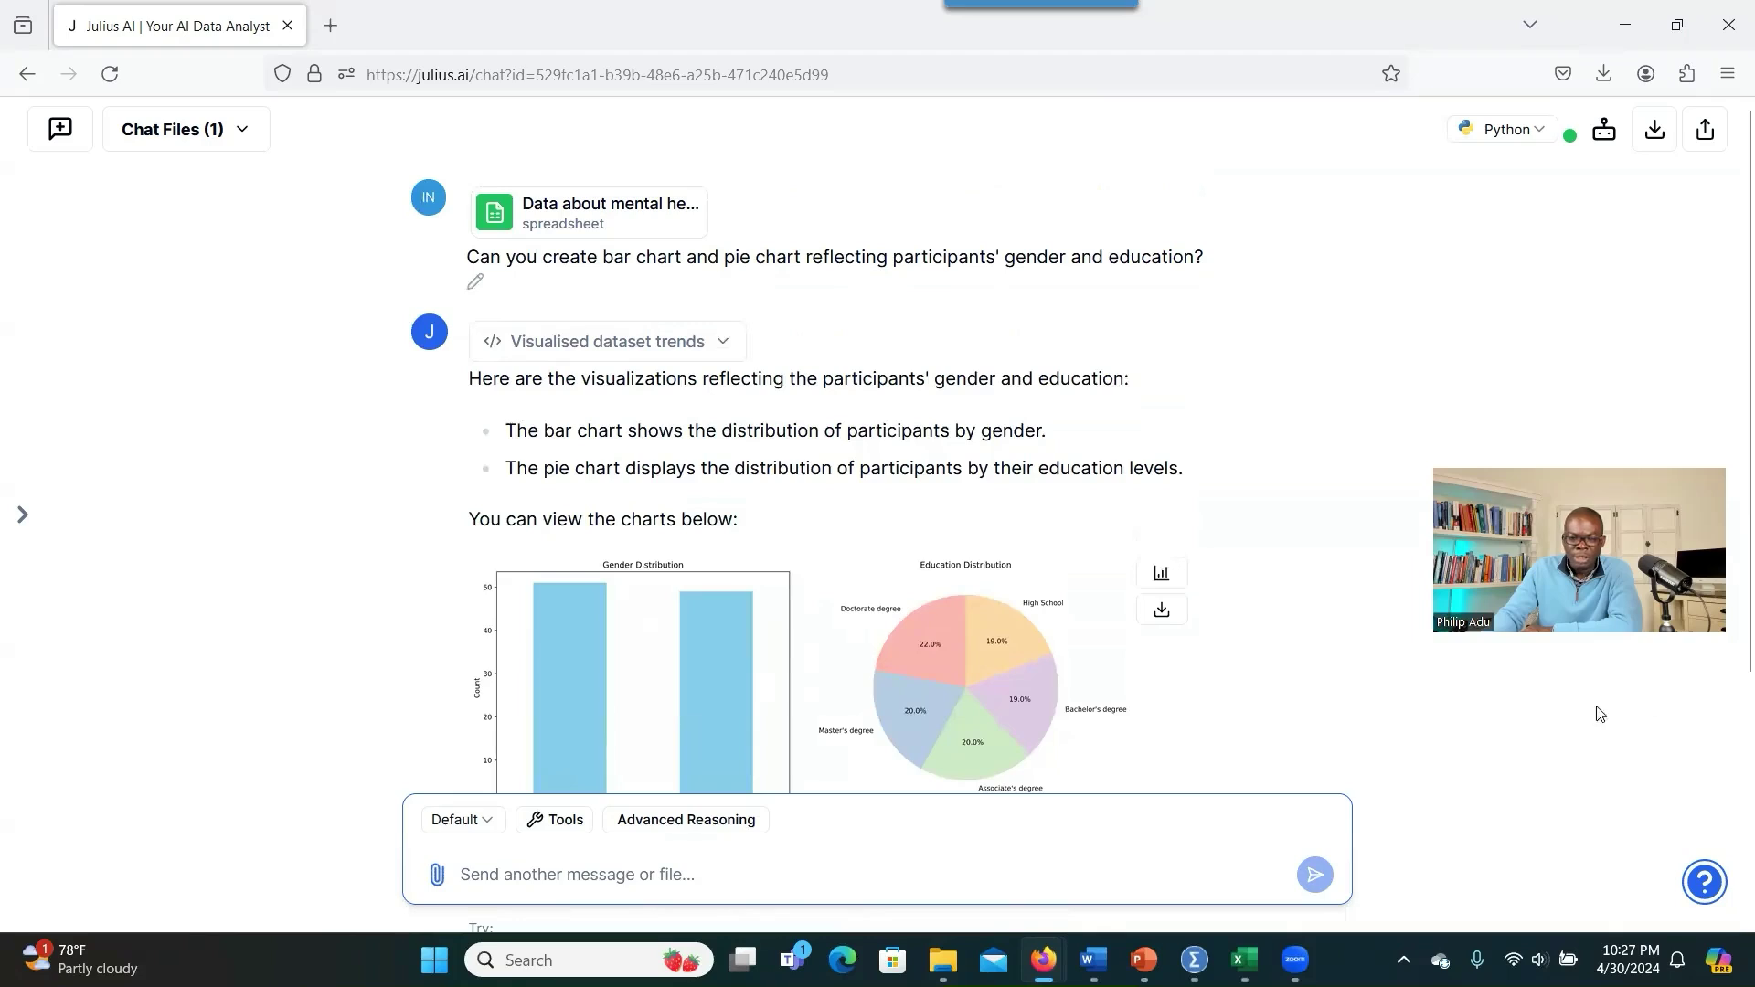
pyautogui.hotkey('alt', 'Tab')
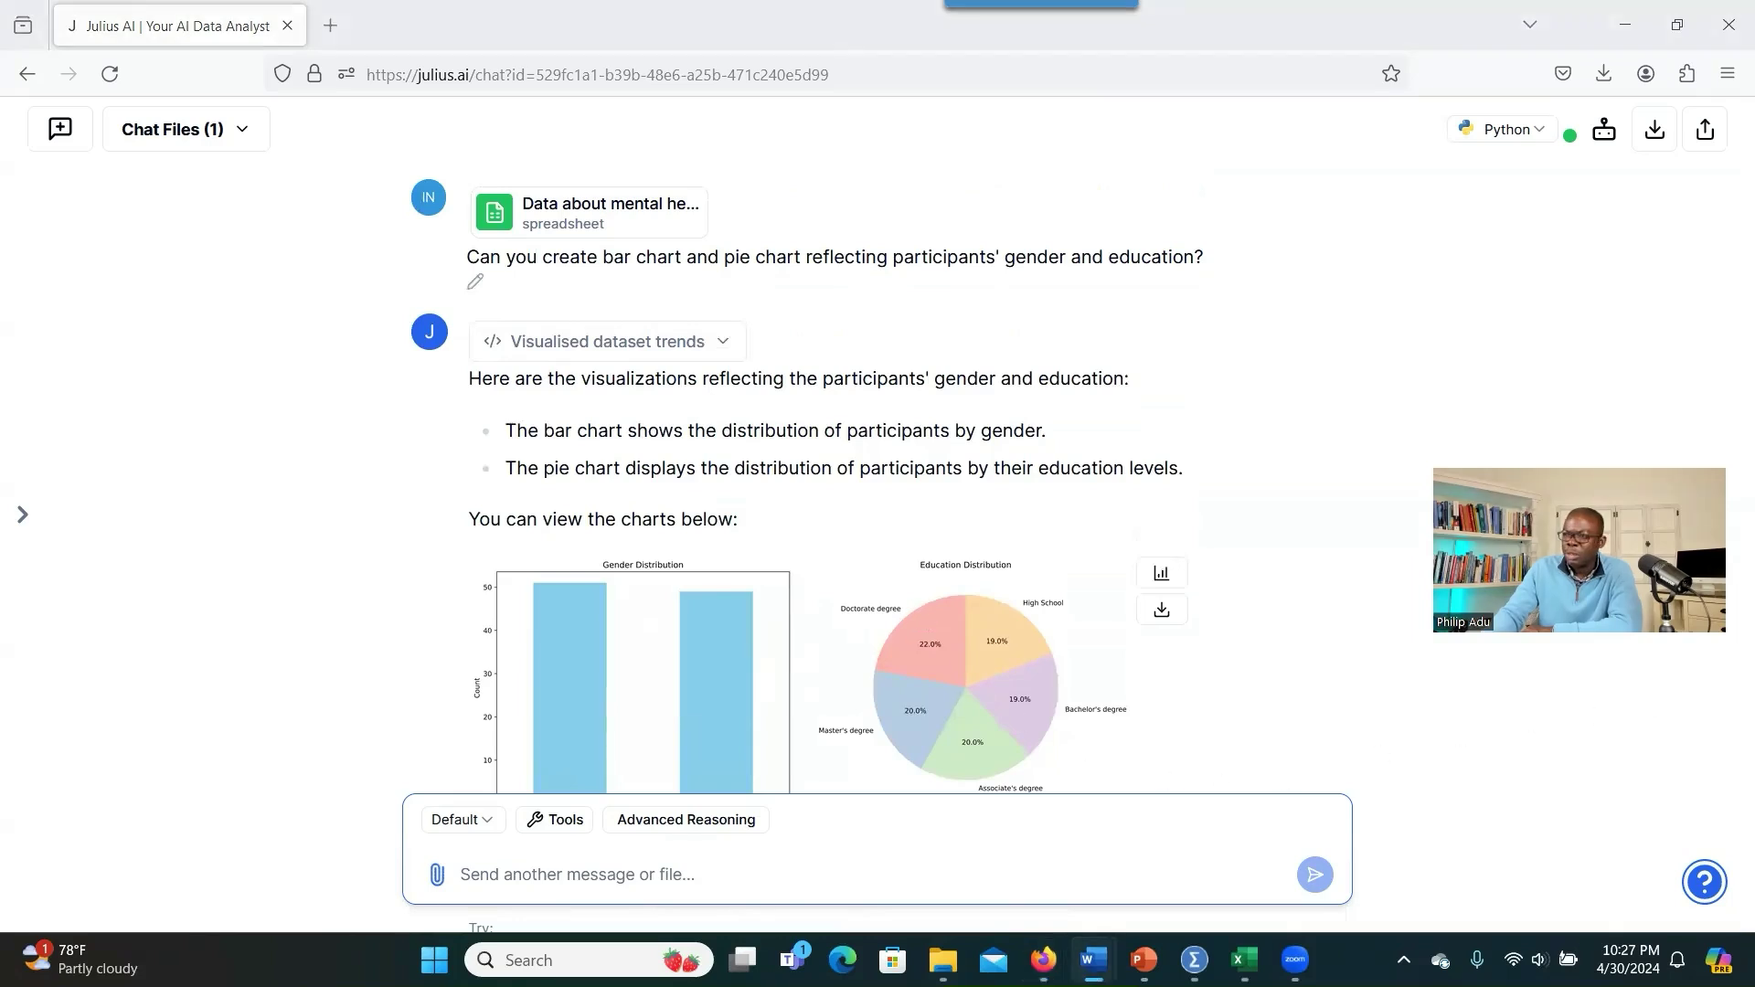
pyautogui.hotkey('alt', 'Tab')
pyautogui.click(1131, 881)
pyautogui.write('1. What are the perceived causes and contributing factors to mental health stigma according to mental health providers?')
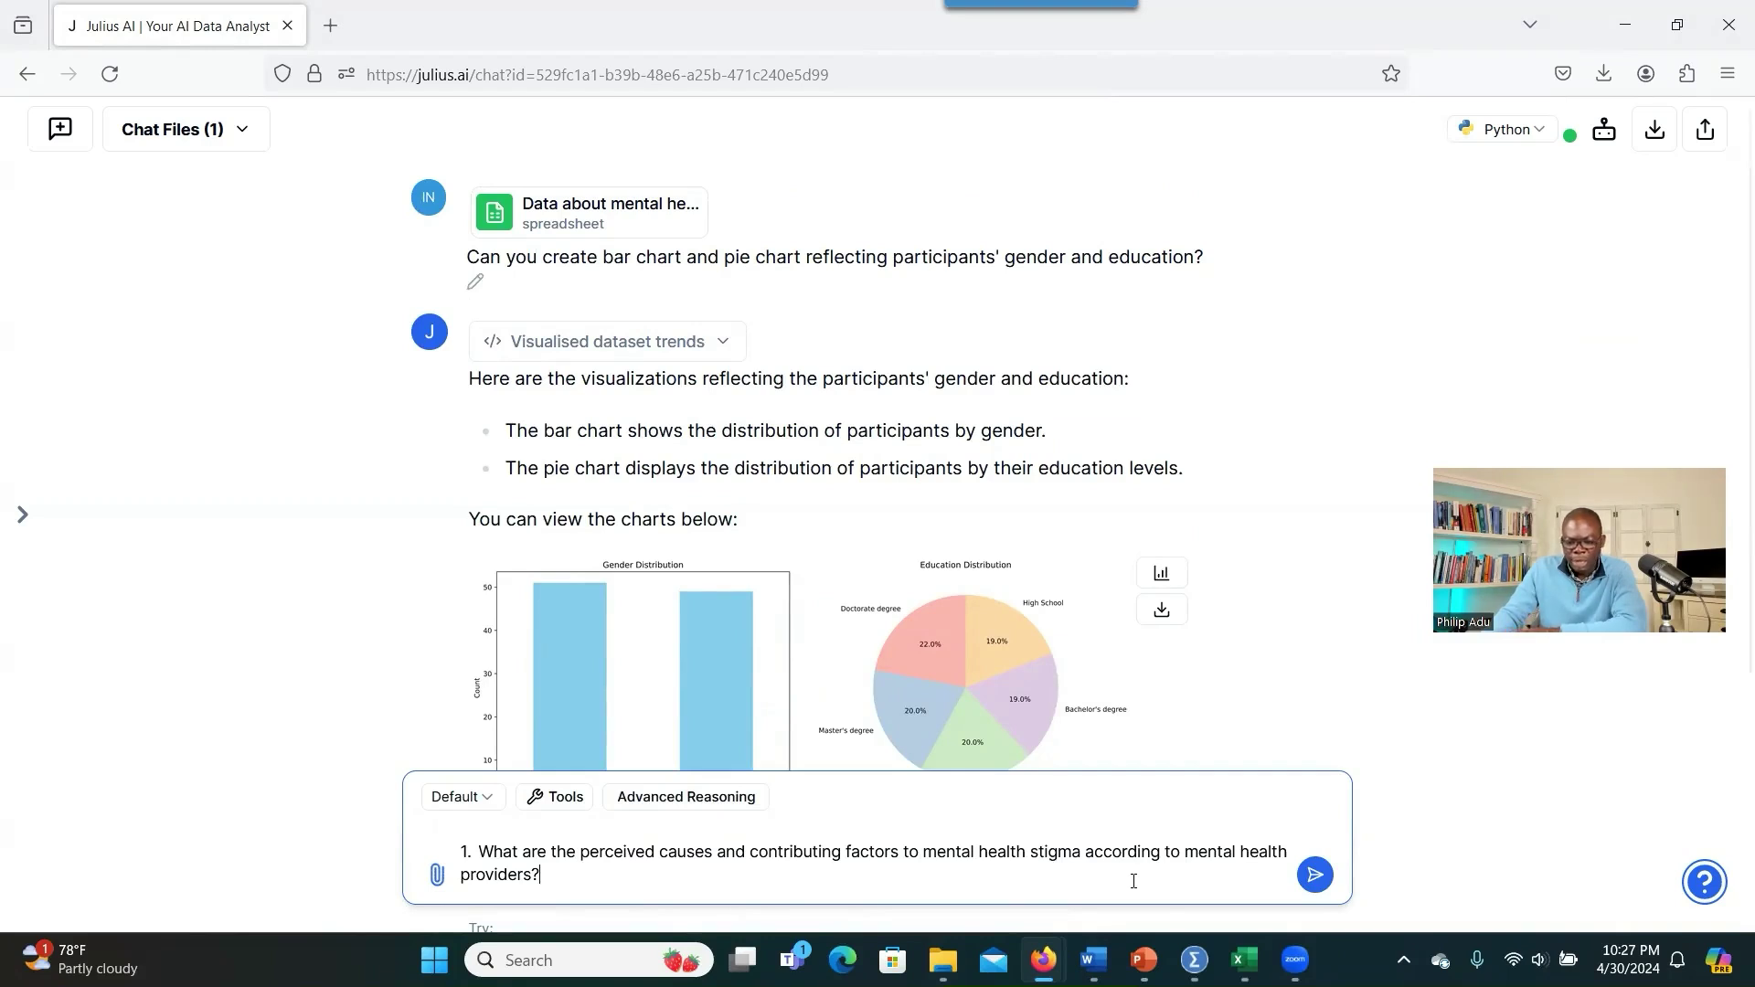
pyautogui.click(462, 852)
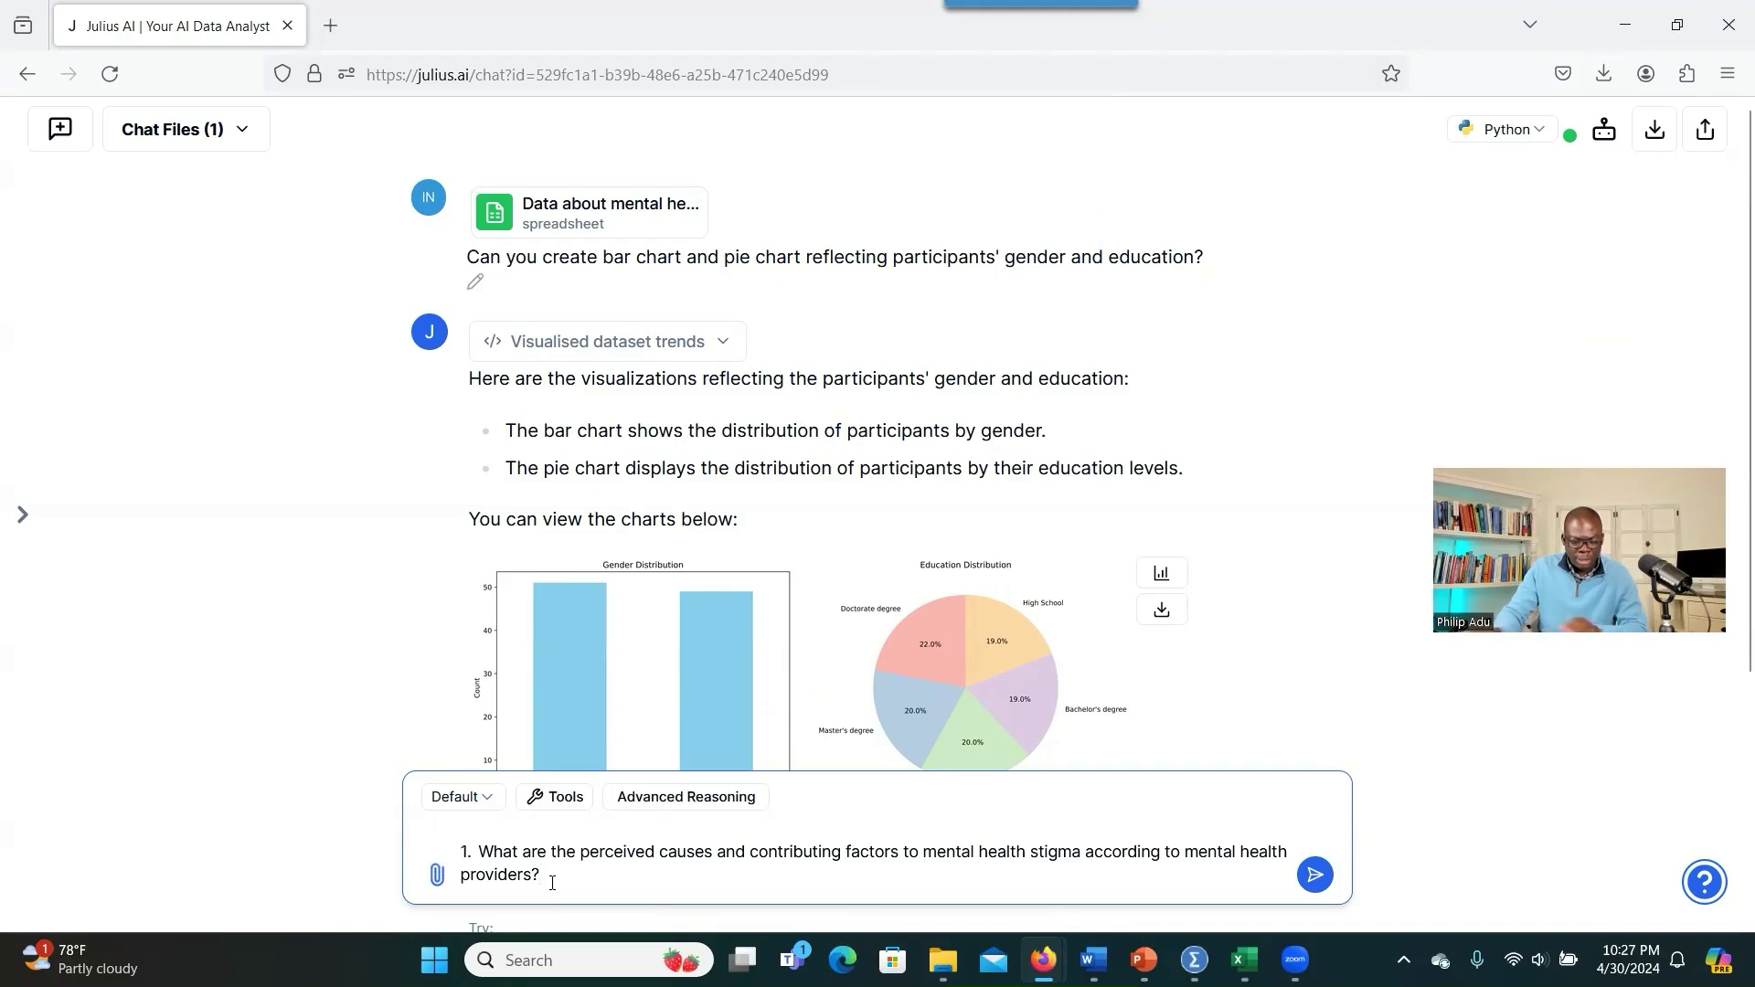
pyautogui.write('Can ')
pyautogui.write('you revie')
pyautogui.write('w the open-ende')
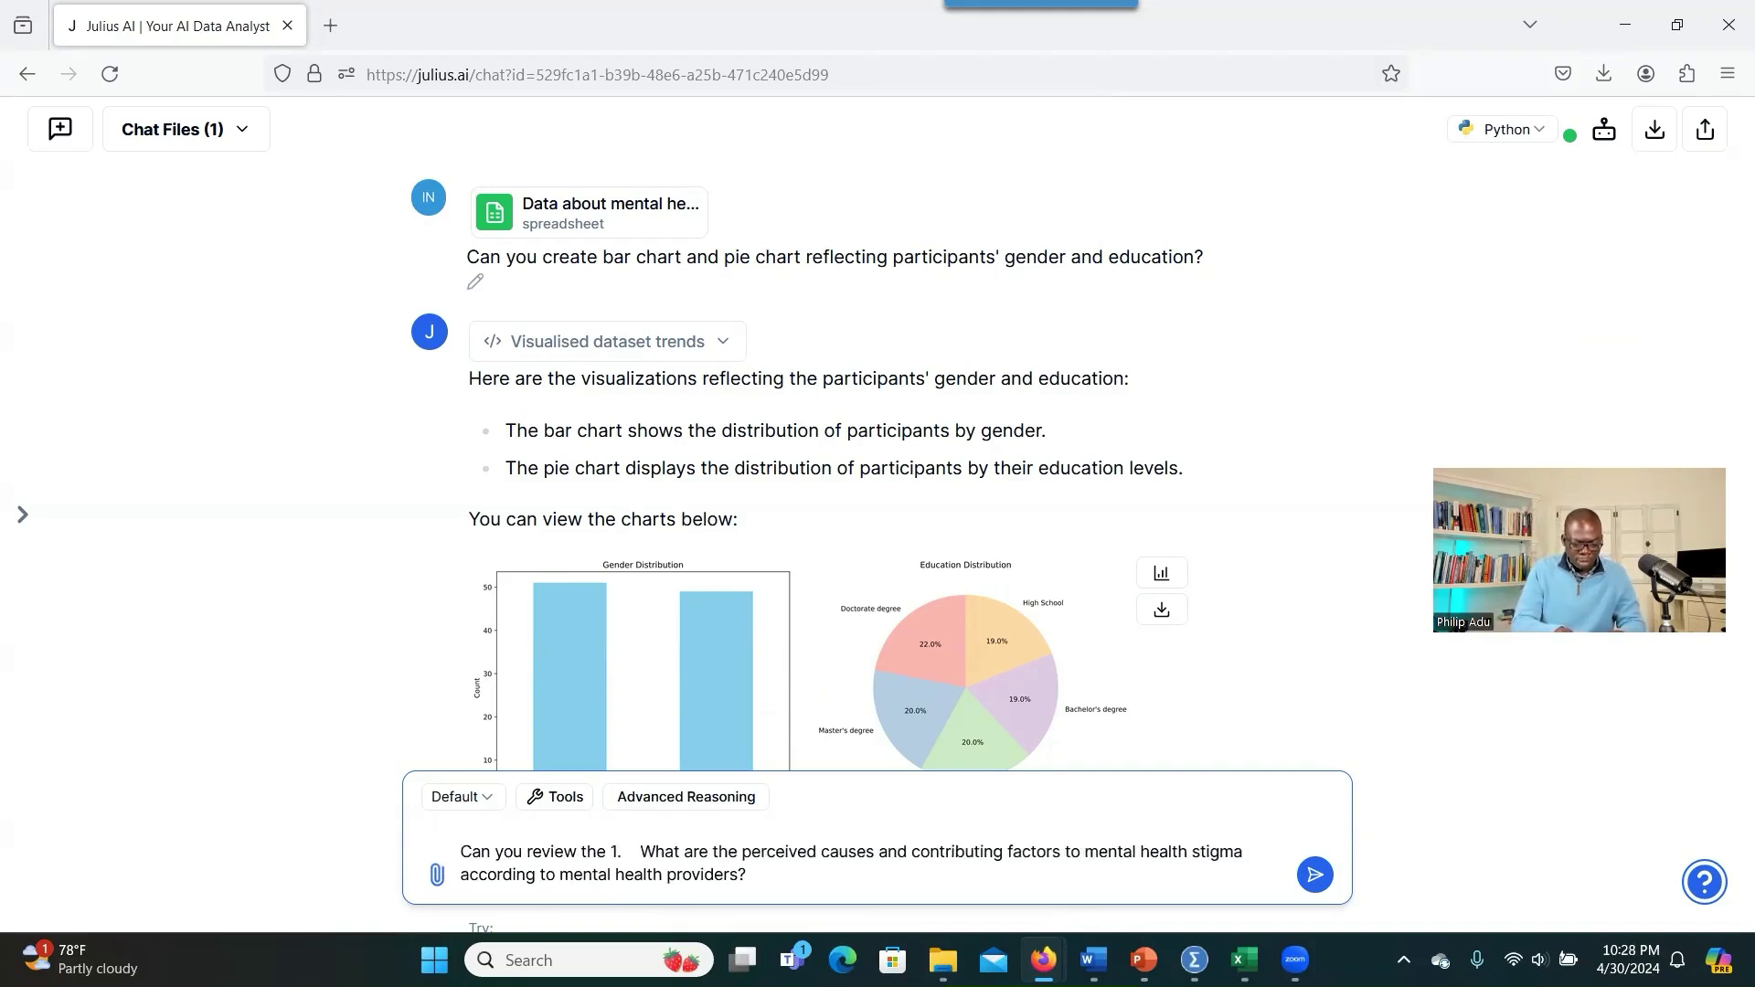
pyautogui.write('d responses and ')
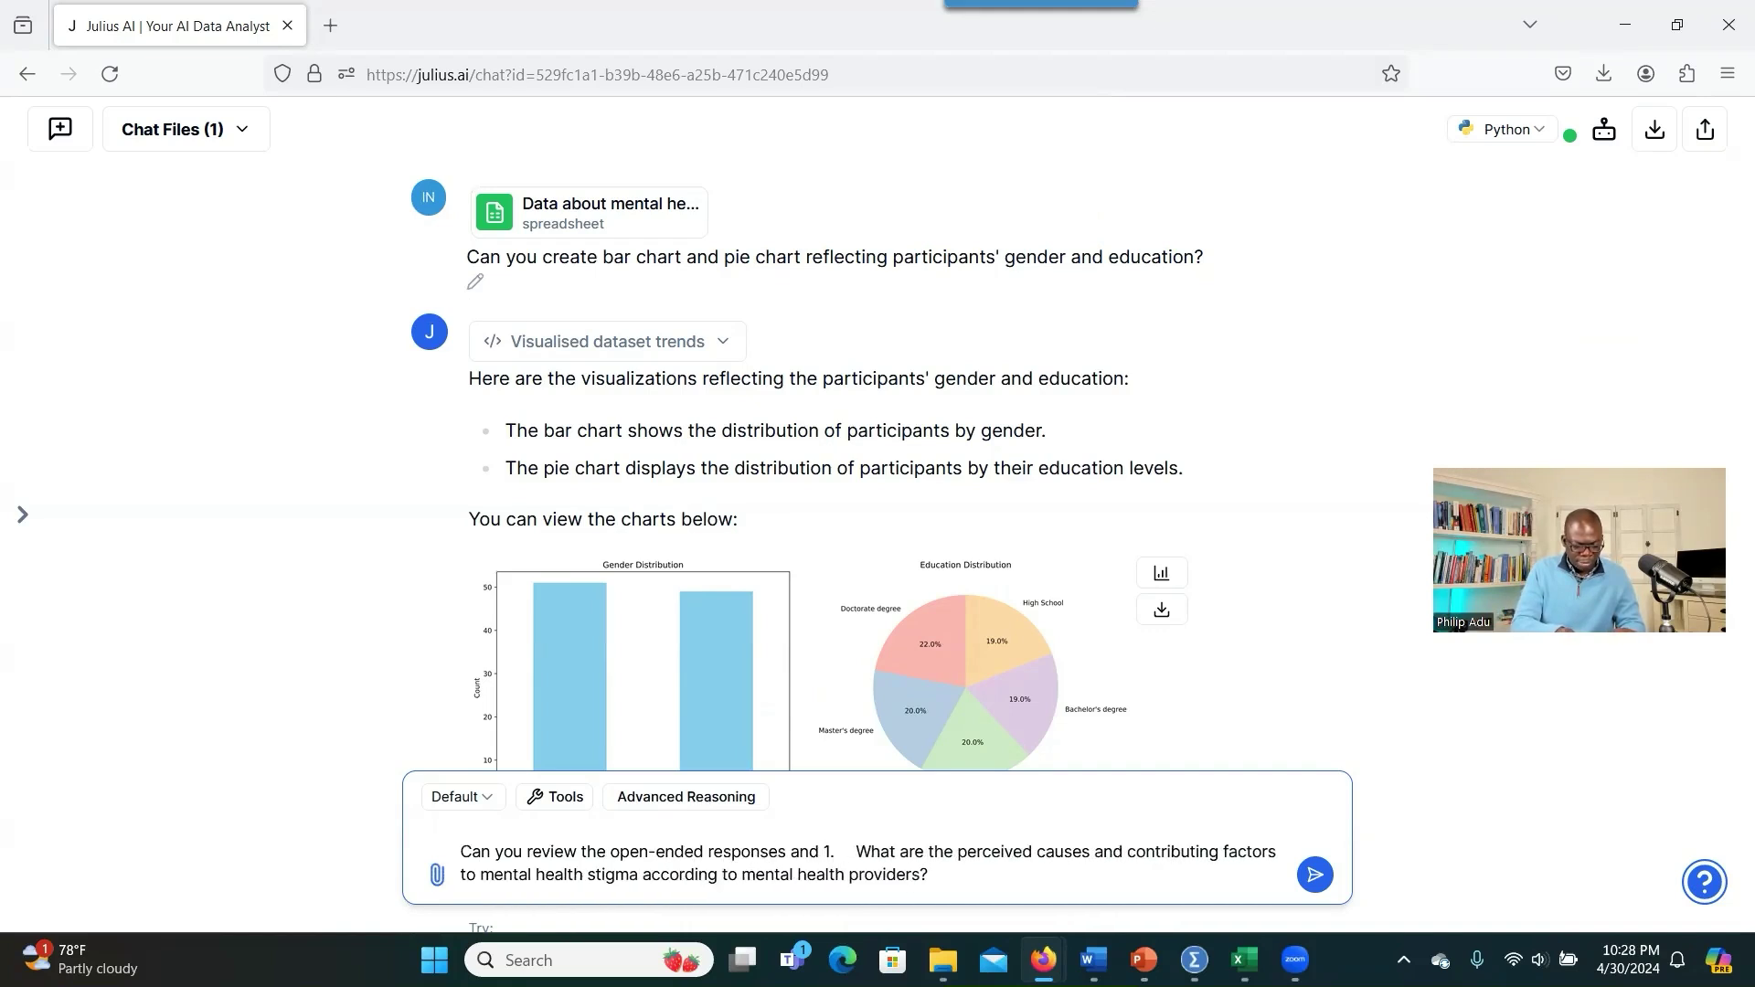
pyautogui.write('address the following q')
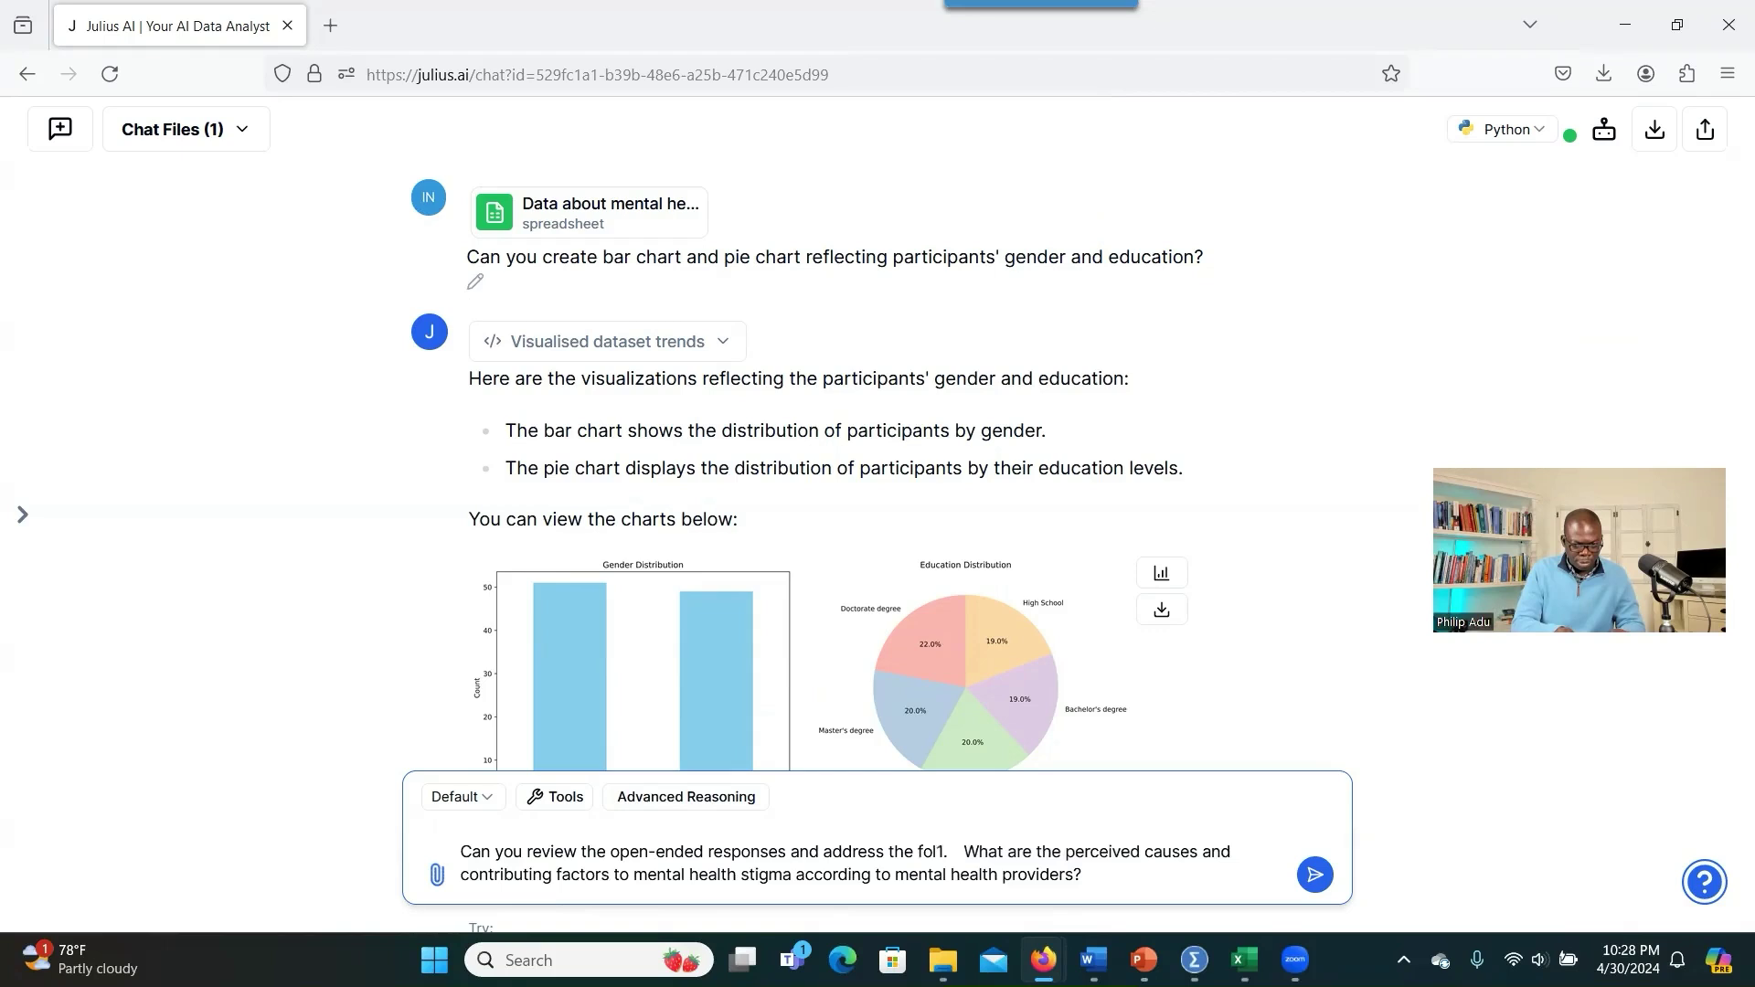
pyautogui.write('uestion')
pyautogui.press('Return')
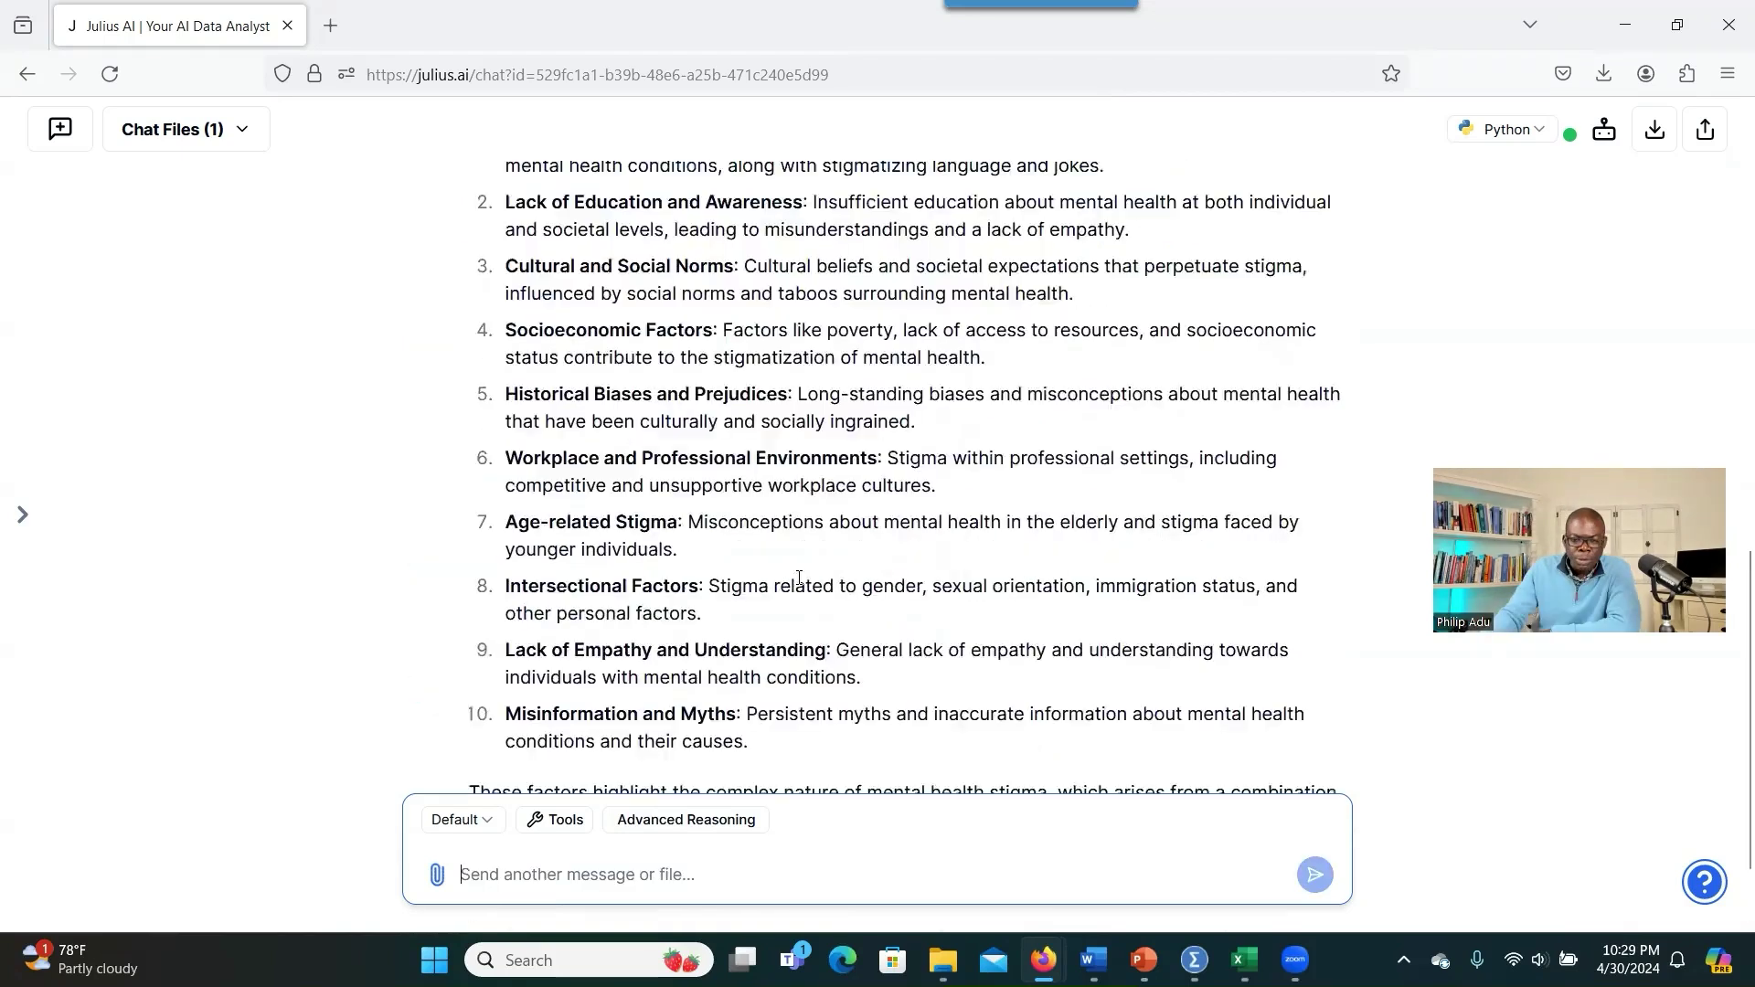
pyautogui.scroll(3, 799, 580)
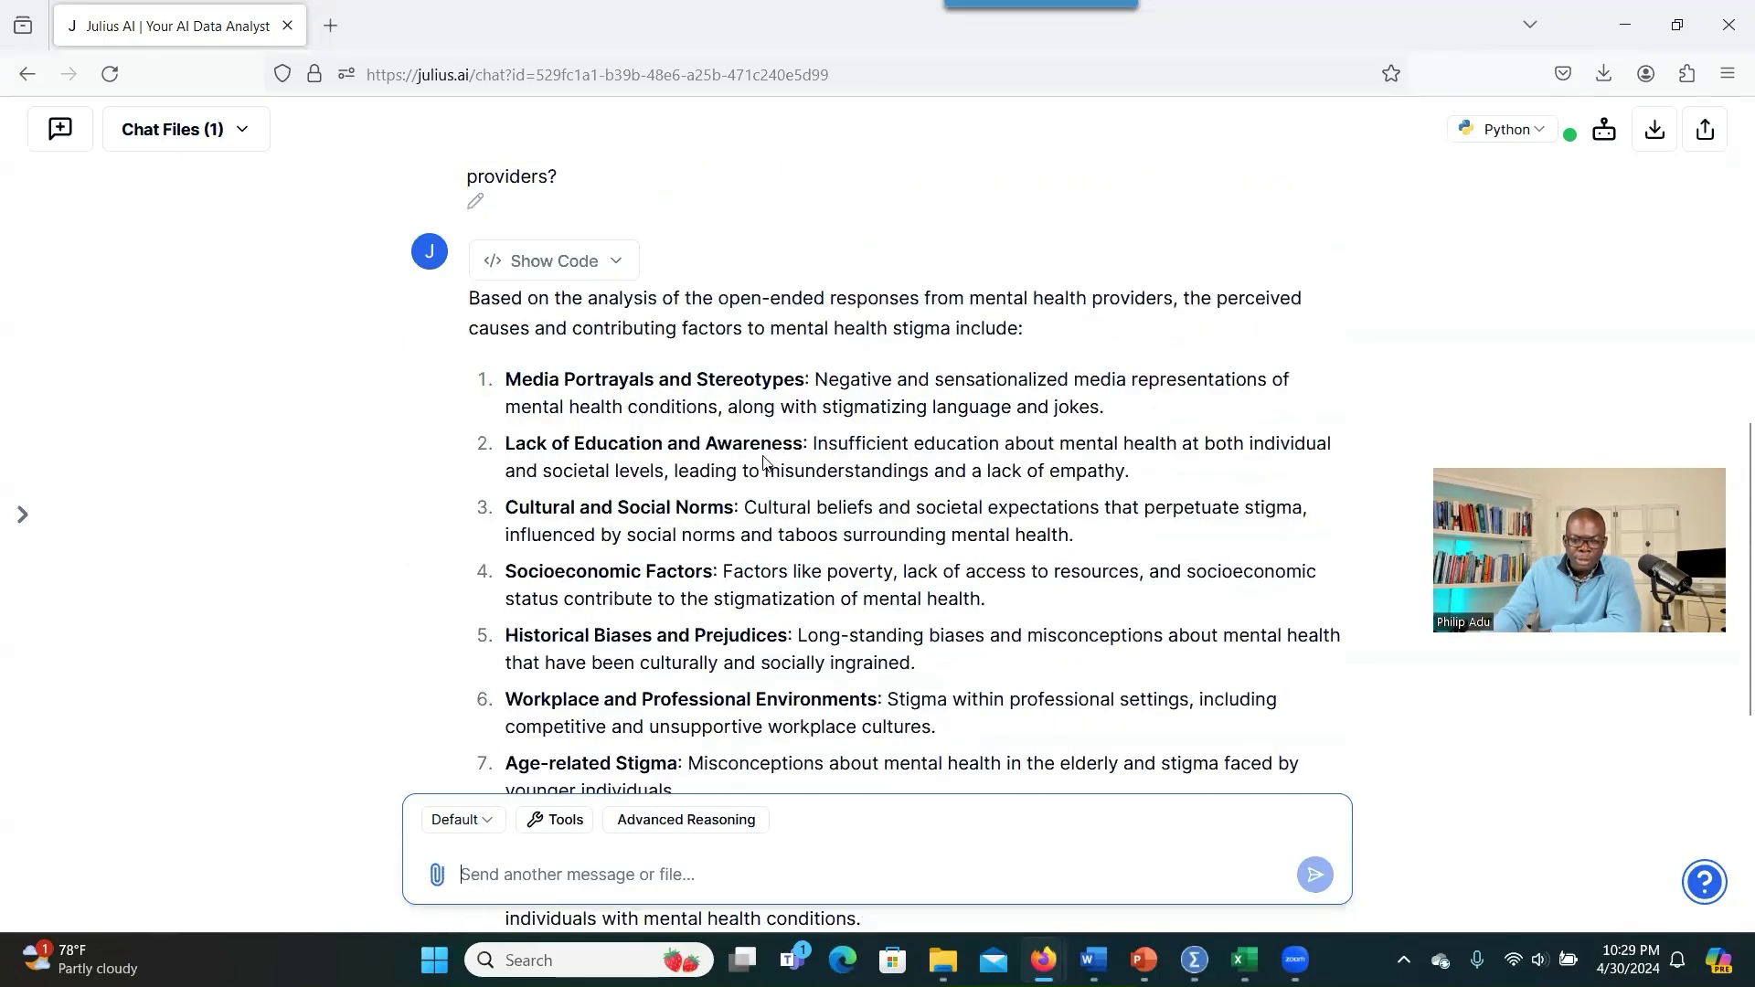
pyautogui.scroll(2, 763, 461)
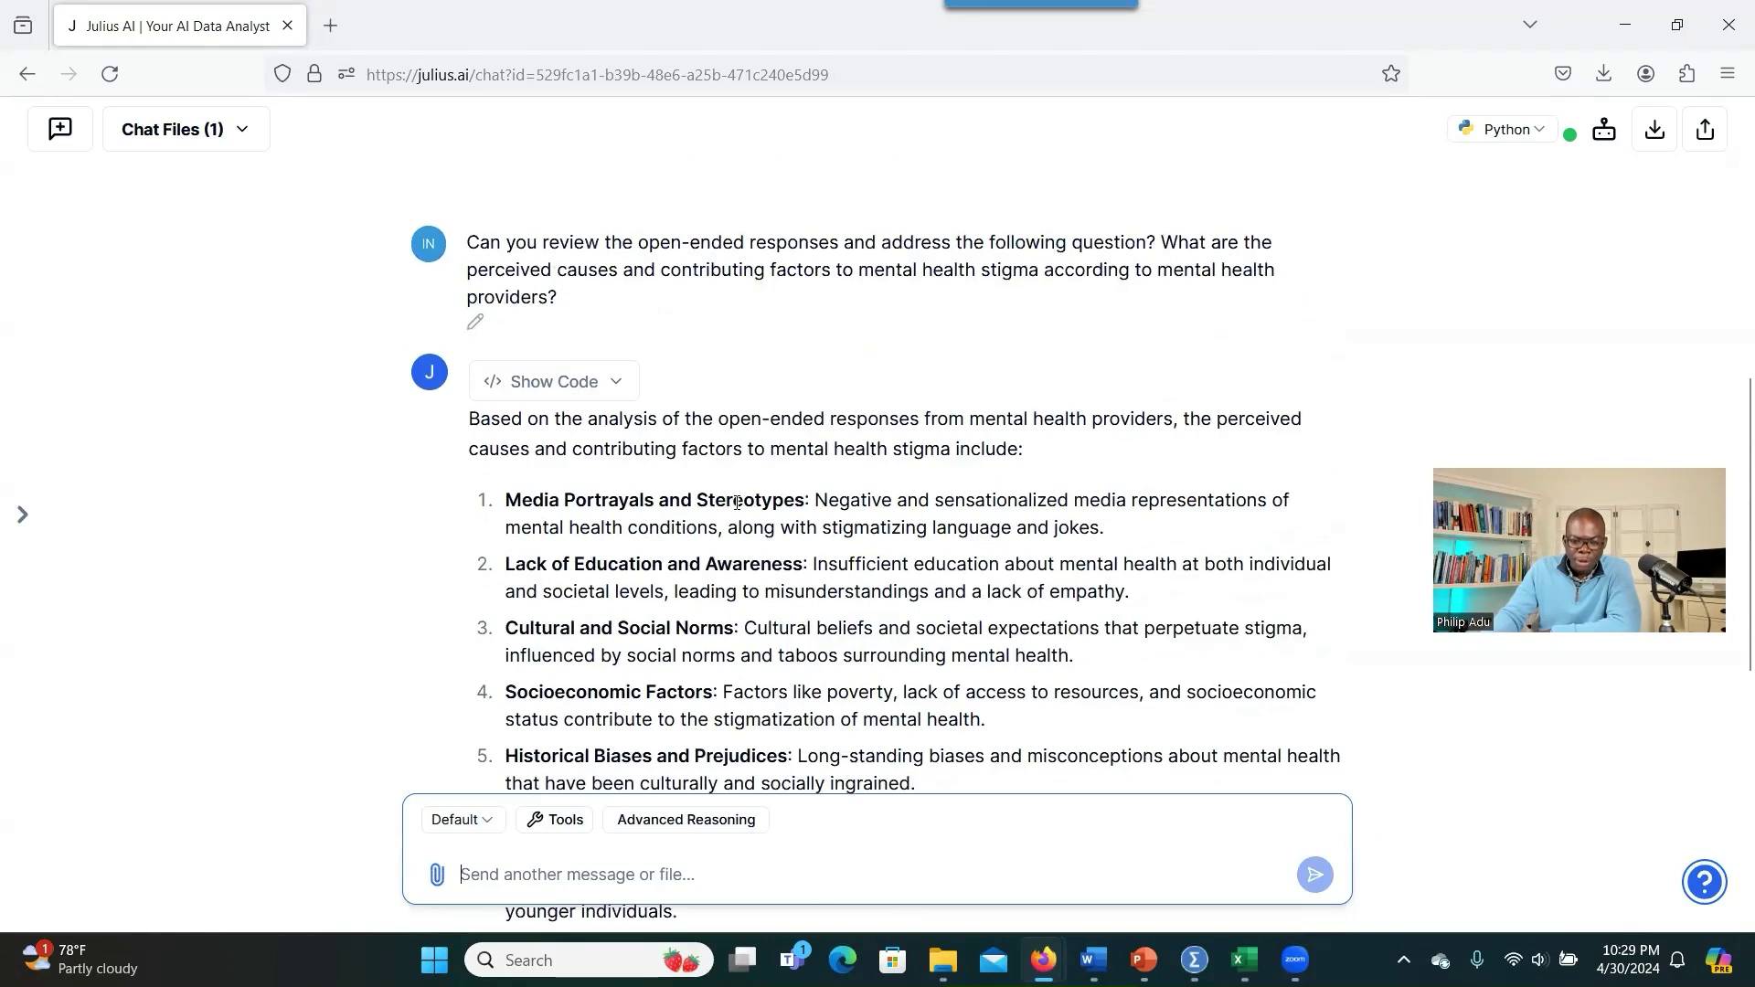
pyautogui.scroll(-3, 820, 524)
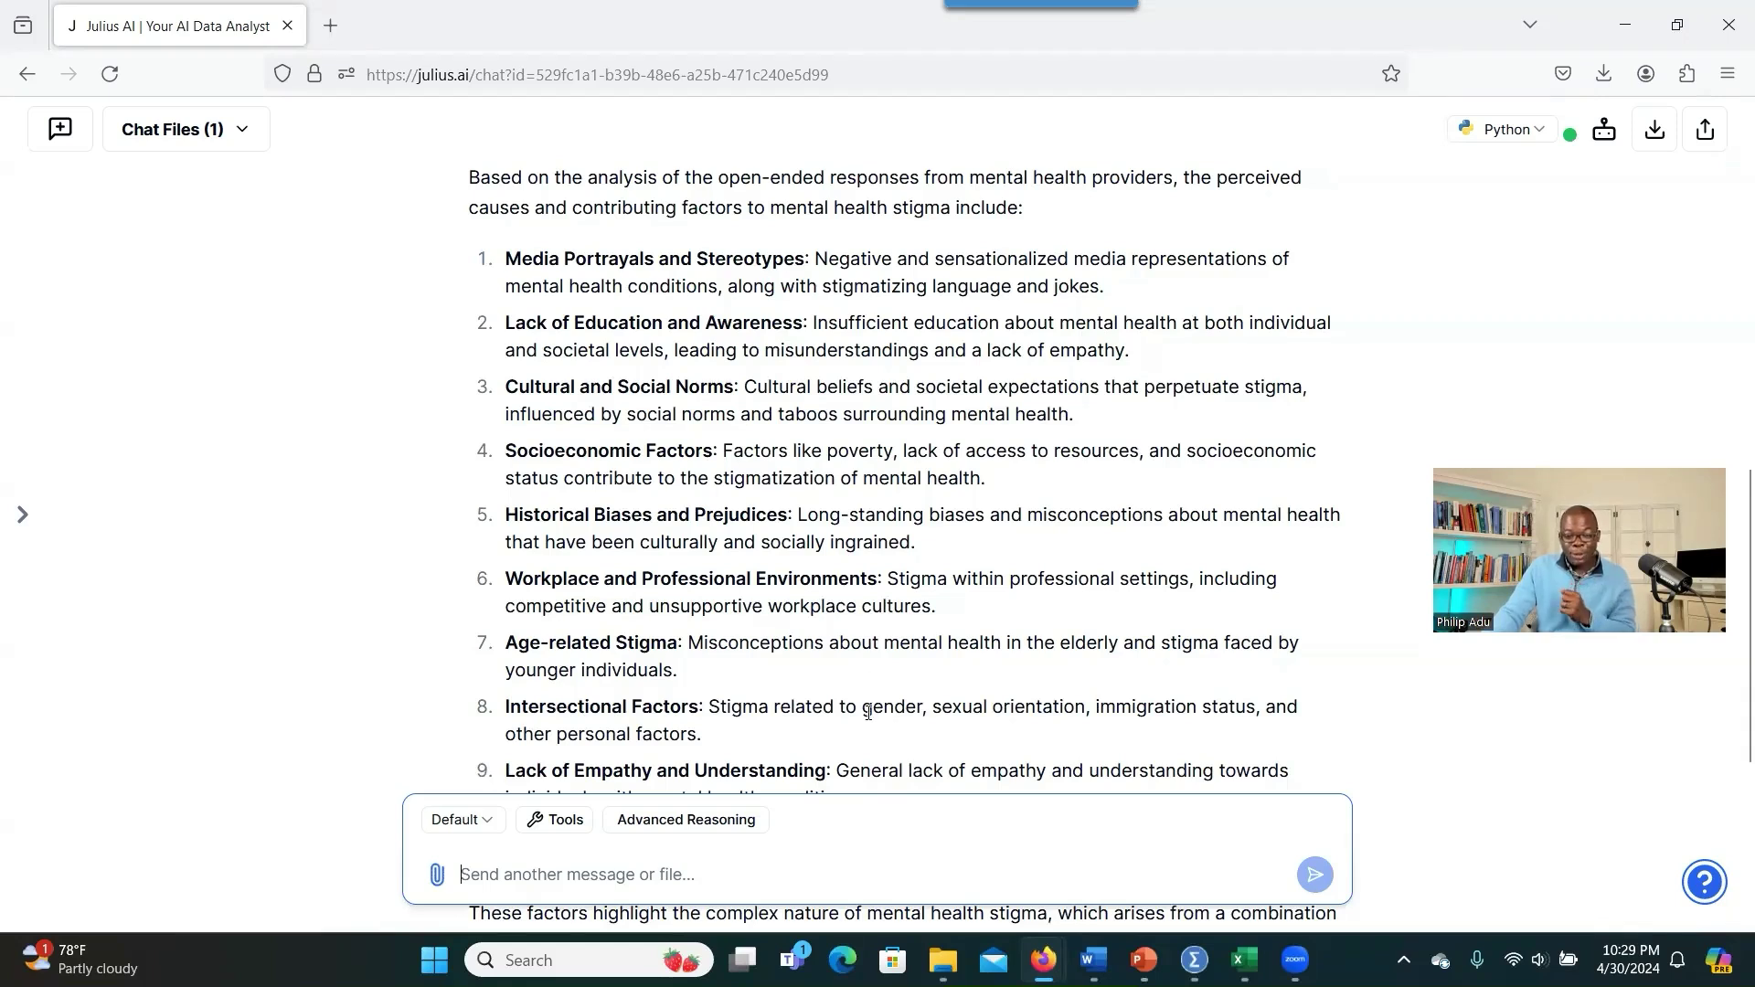
# - Type 'Can u extract relevant excerpts from the data supporting the 10 factors you have just' in the message box
pyautogui.click(640, 870)
pyautogui.write('Can yo')
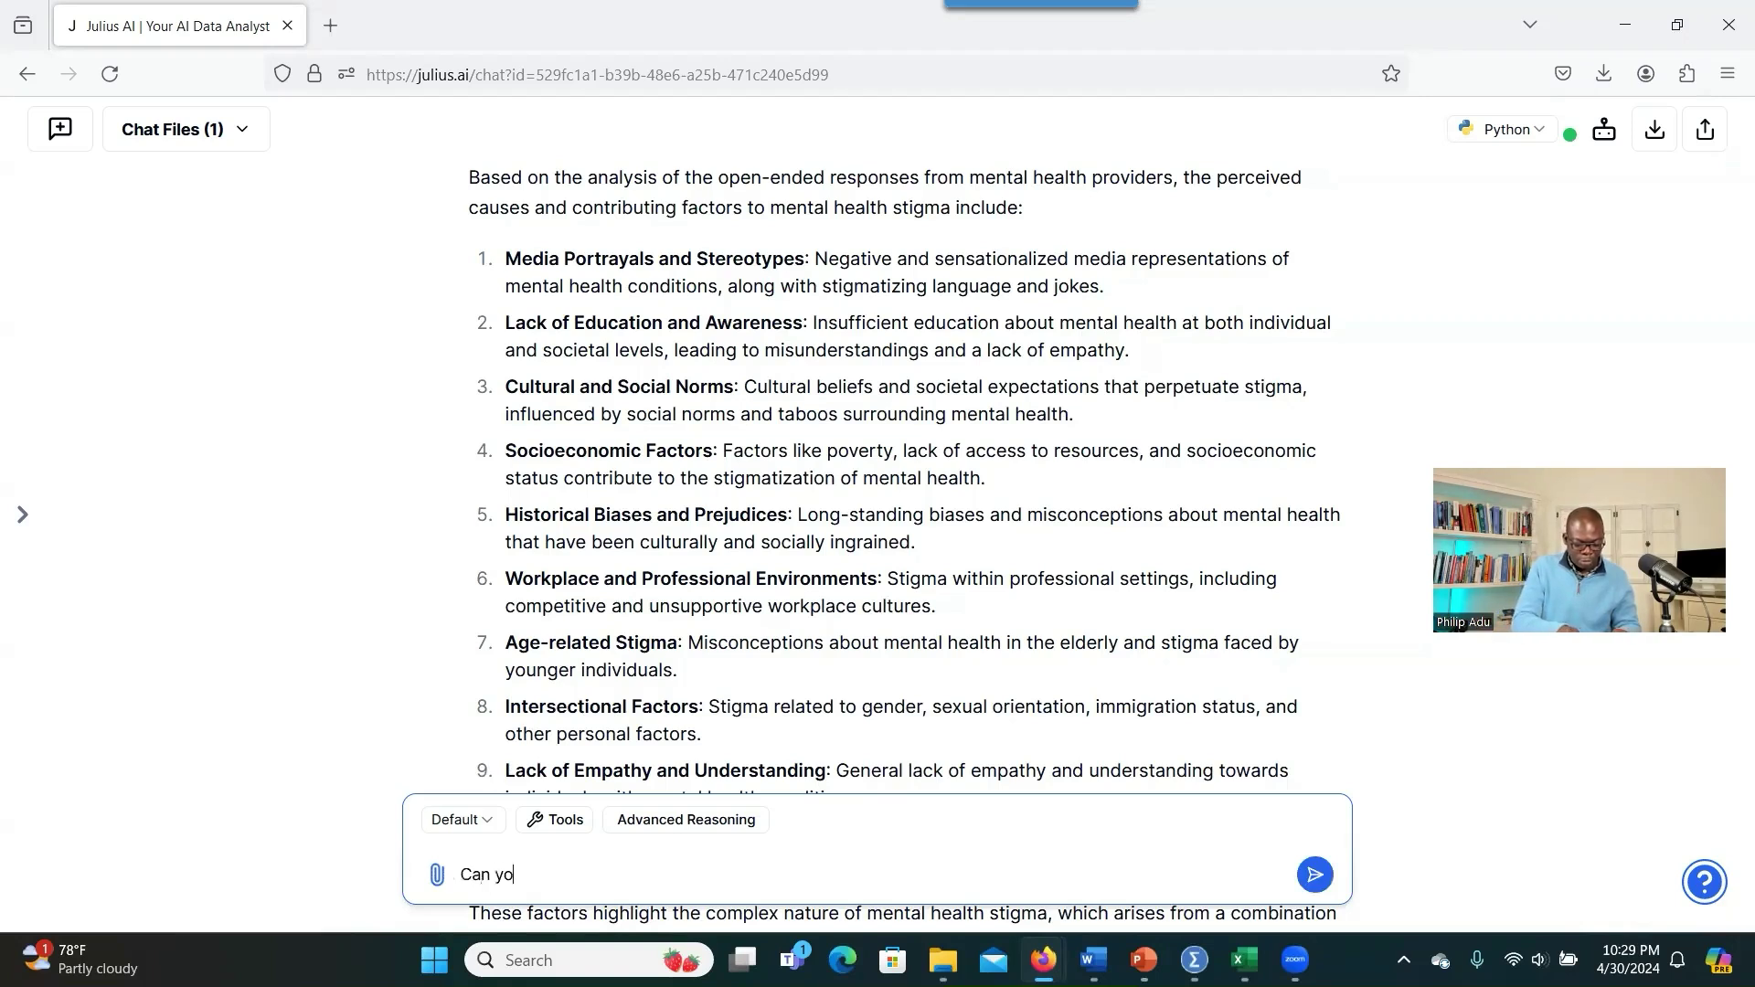
pyautogui.write('u extract re')
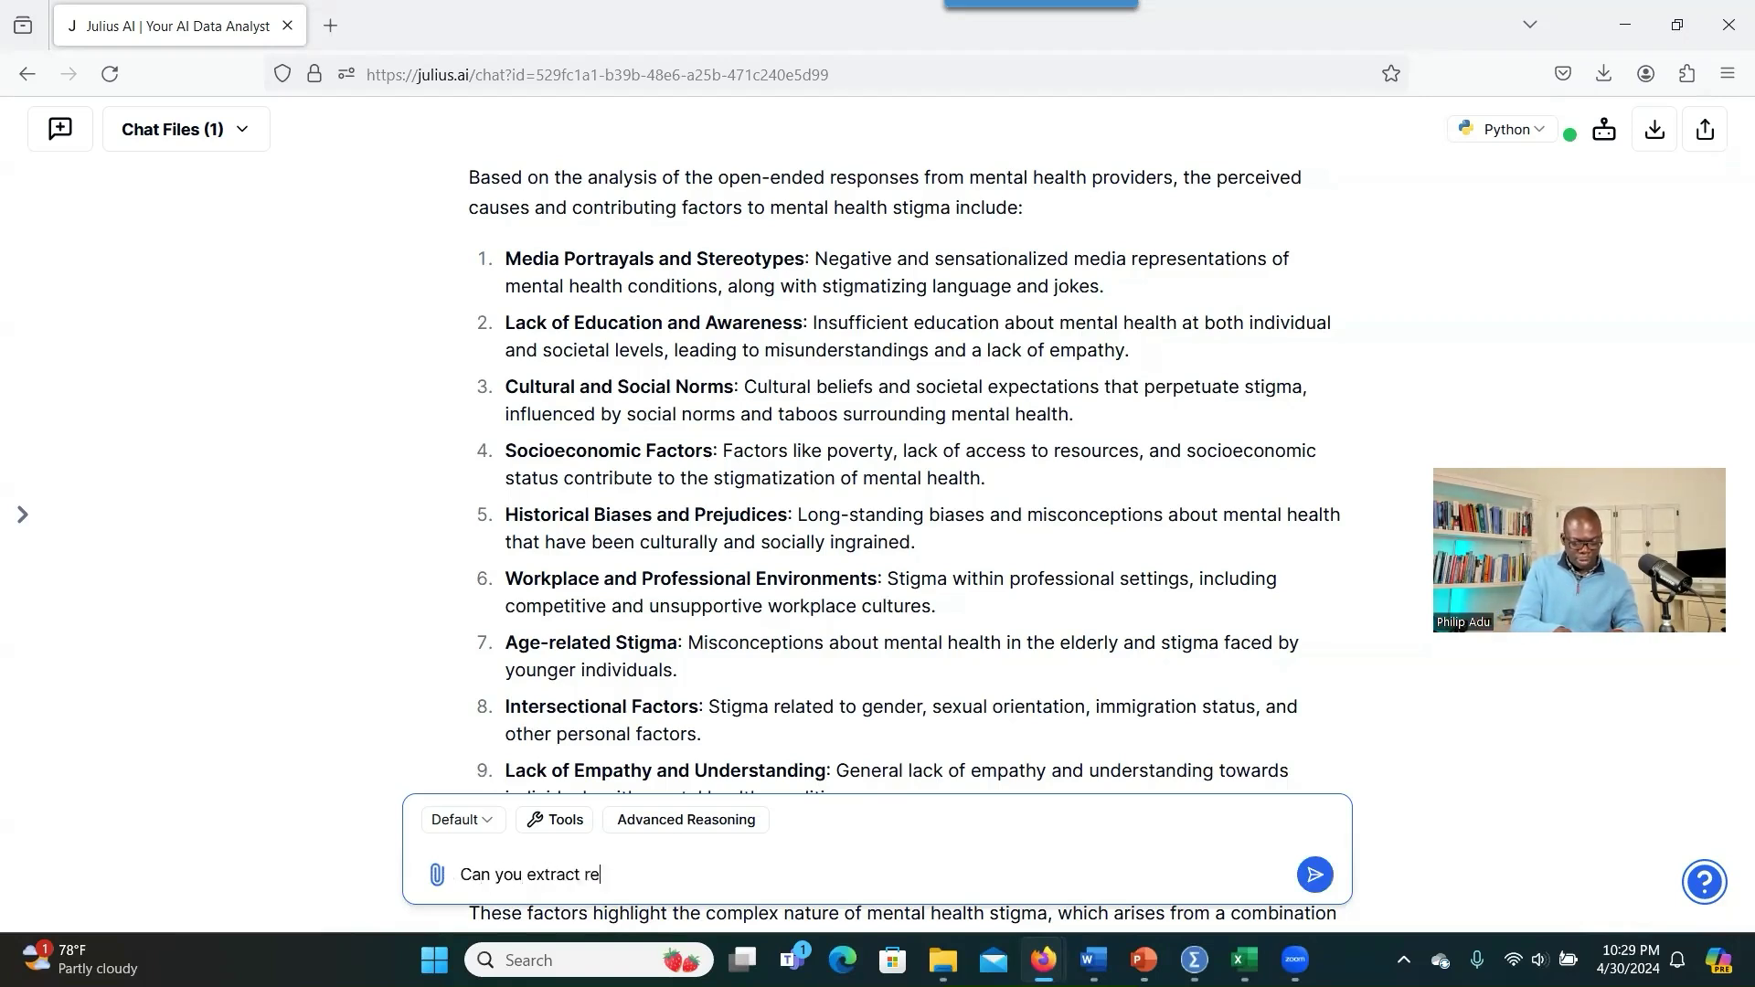
pyautogui.write('llevant excerpts from')
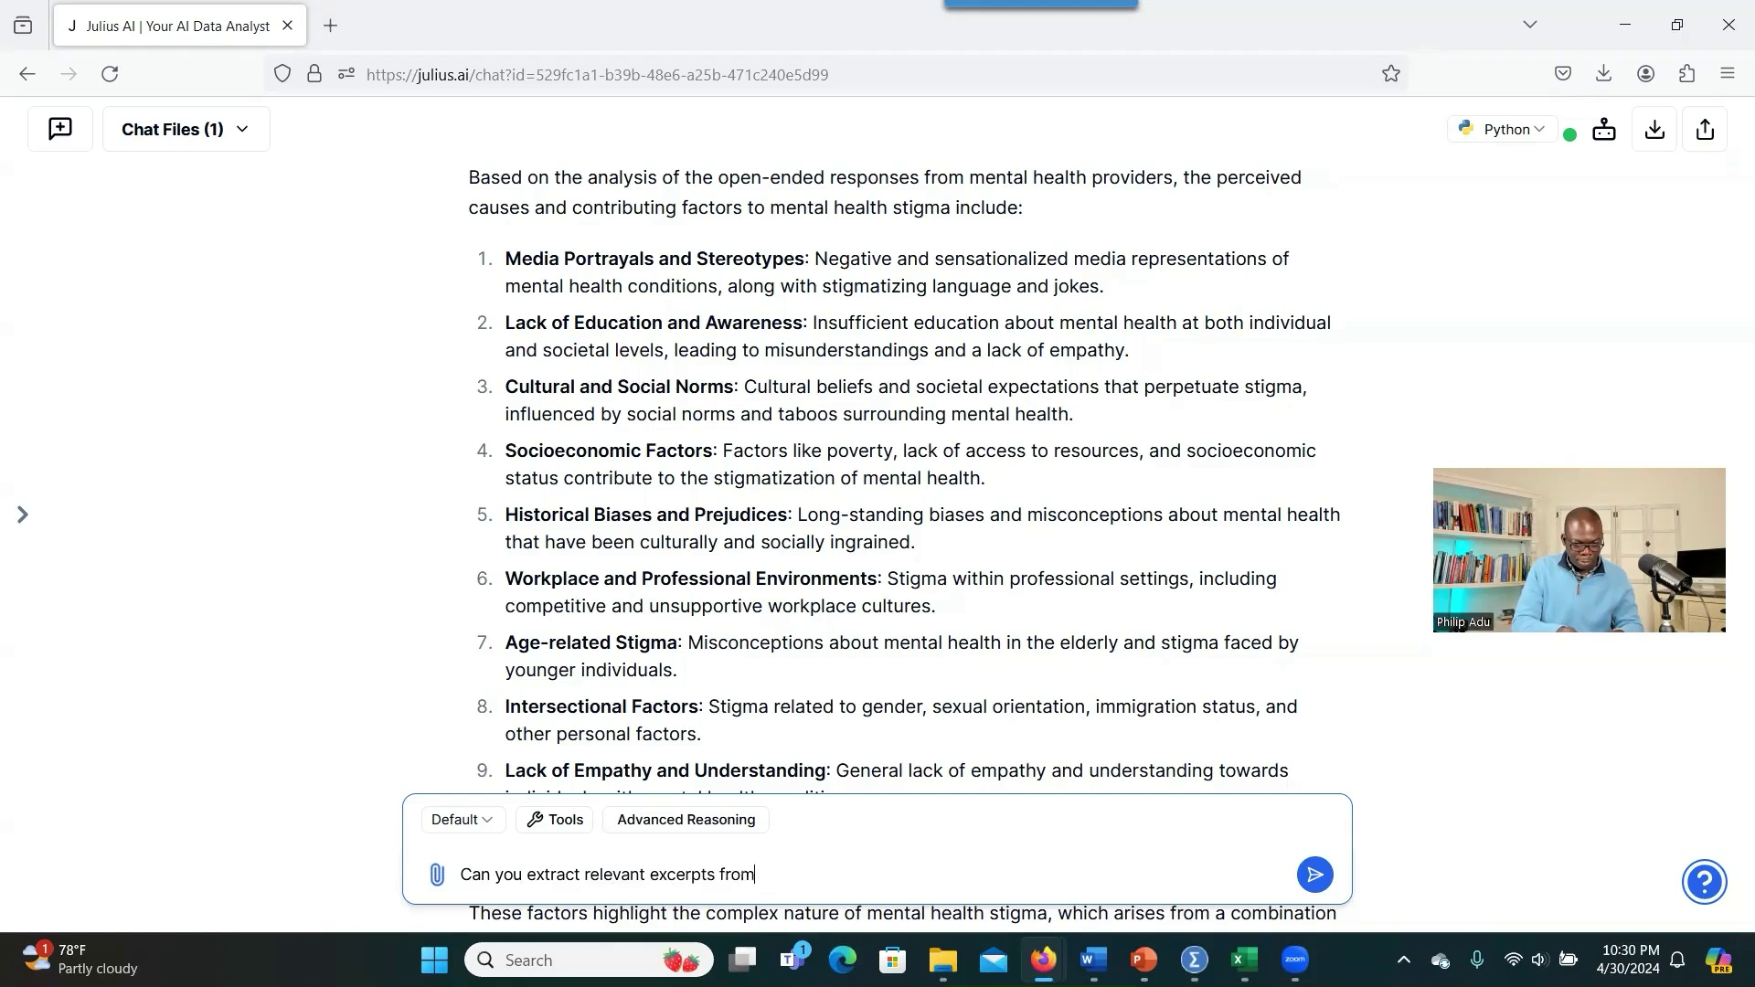
pyautogui.write(' the')
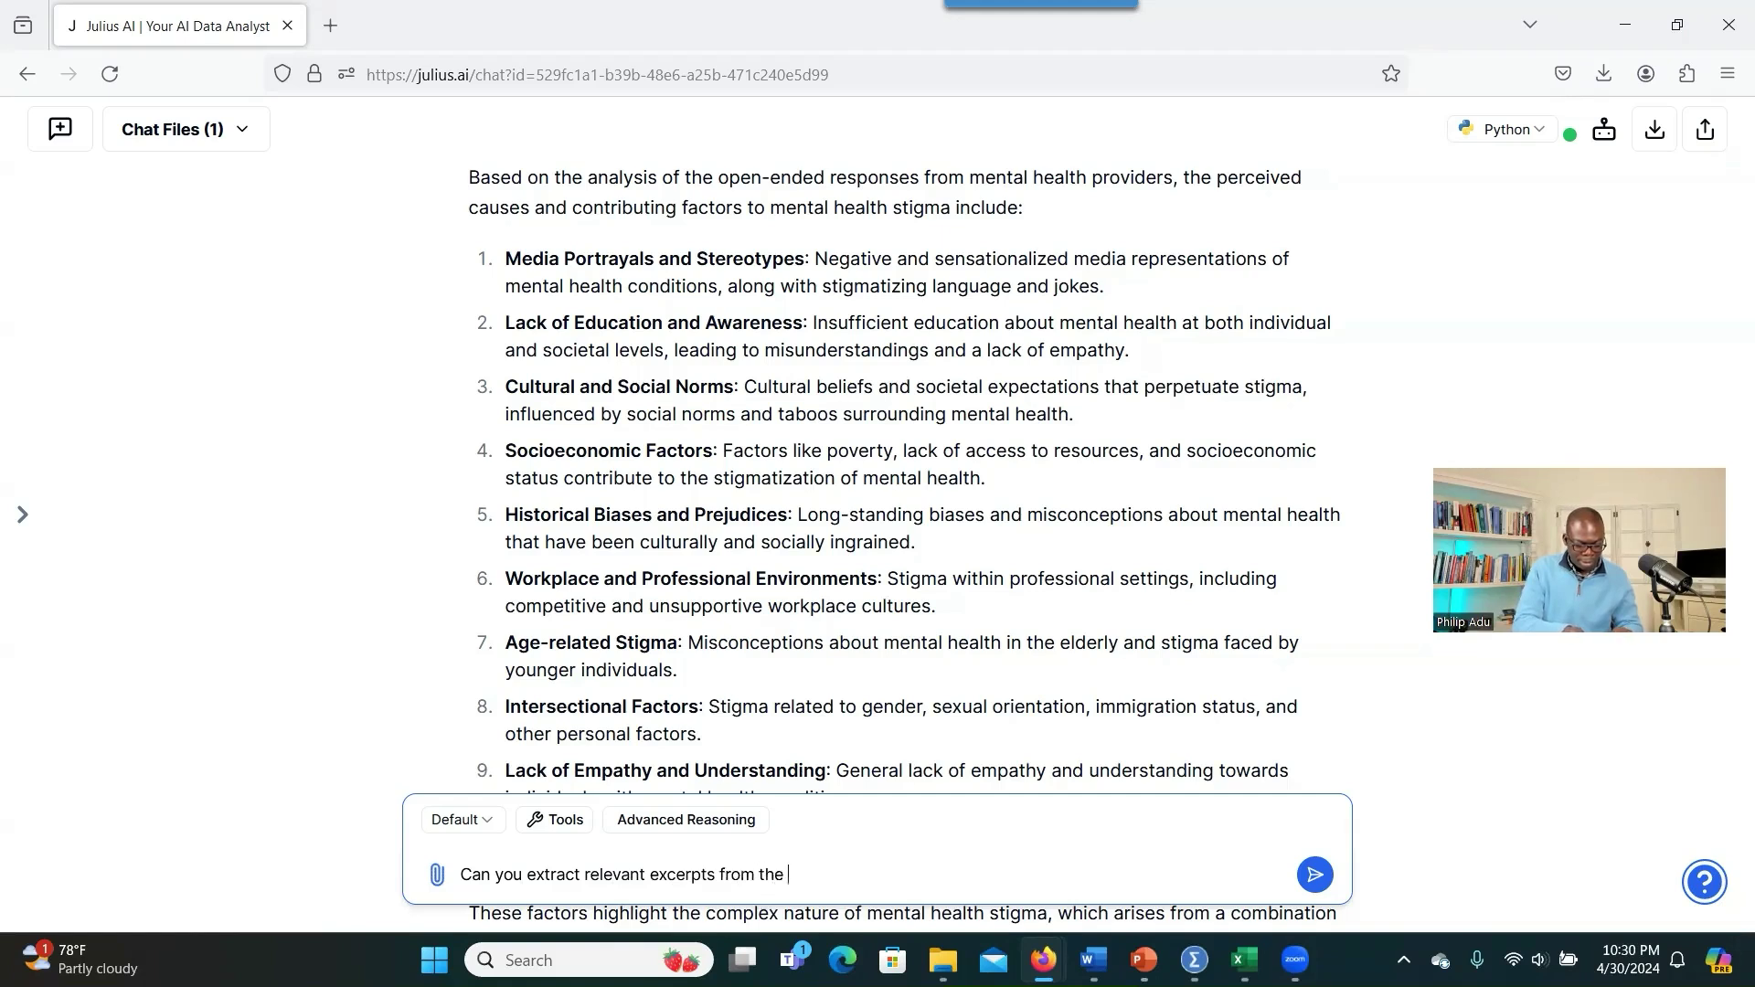
pyautogui.write(' data supporting')
pyautogui.scroll(-4, 950, 855)
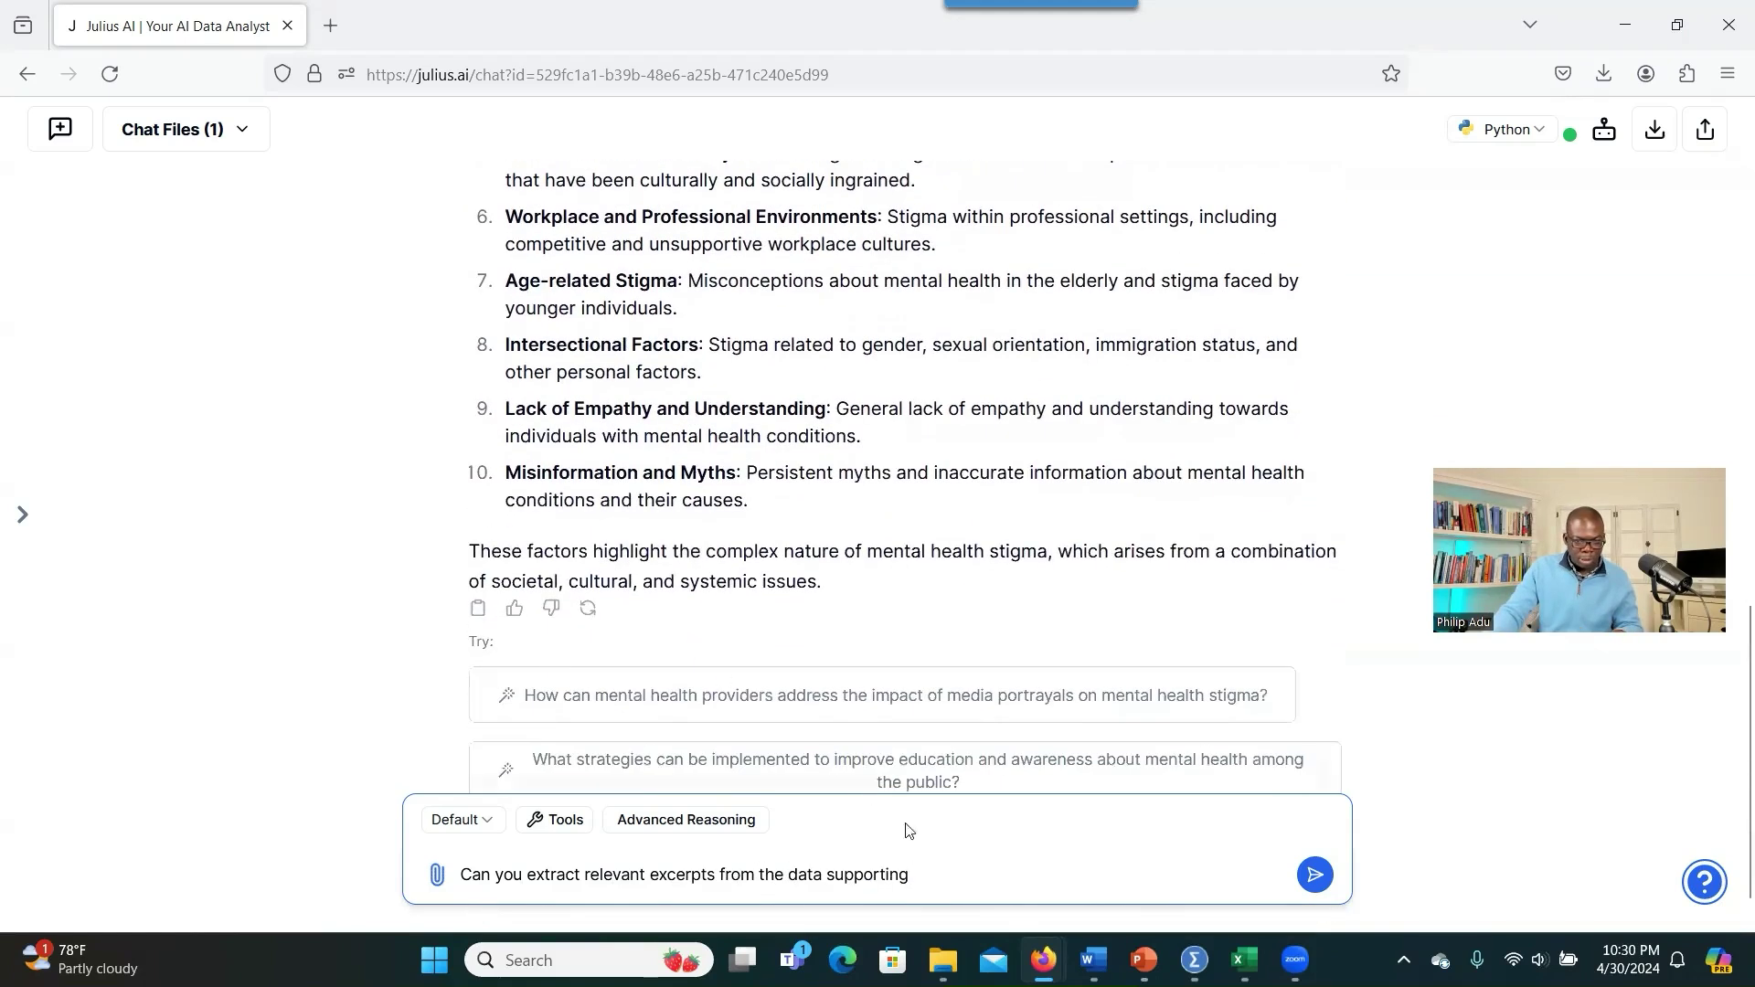
pyautogui.write('the ')
pyautogui.write('10 facto')
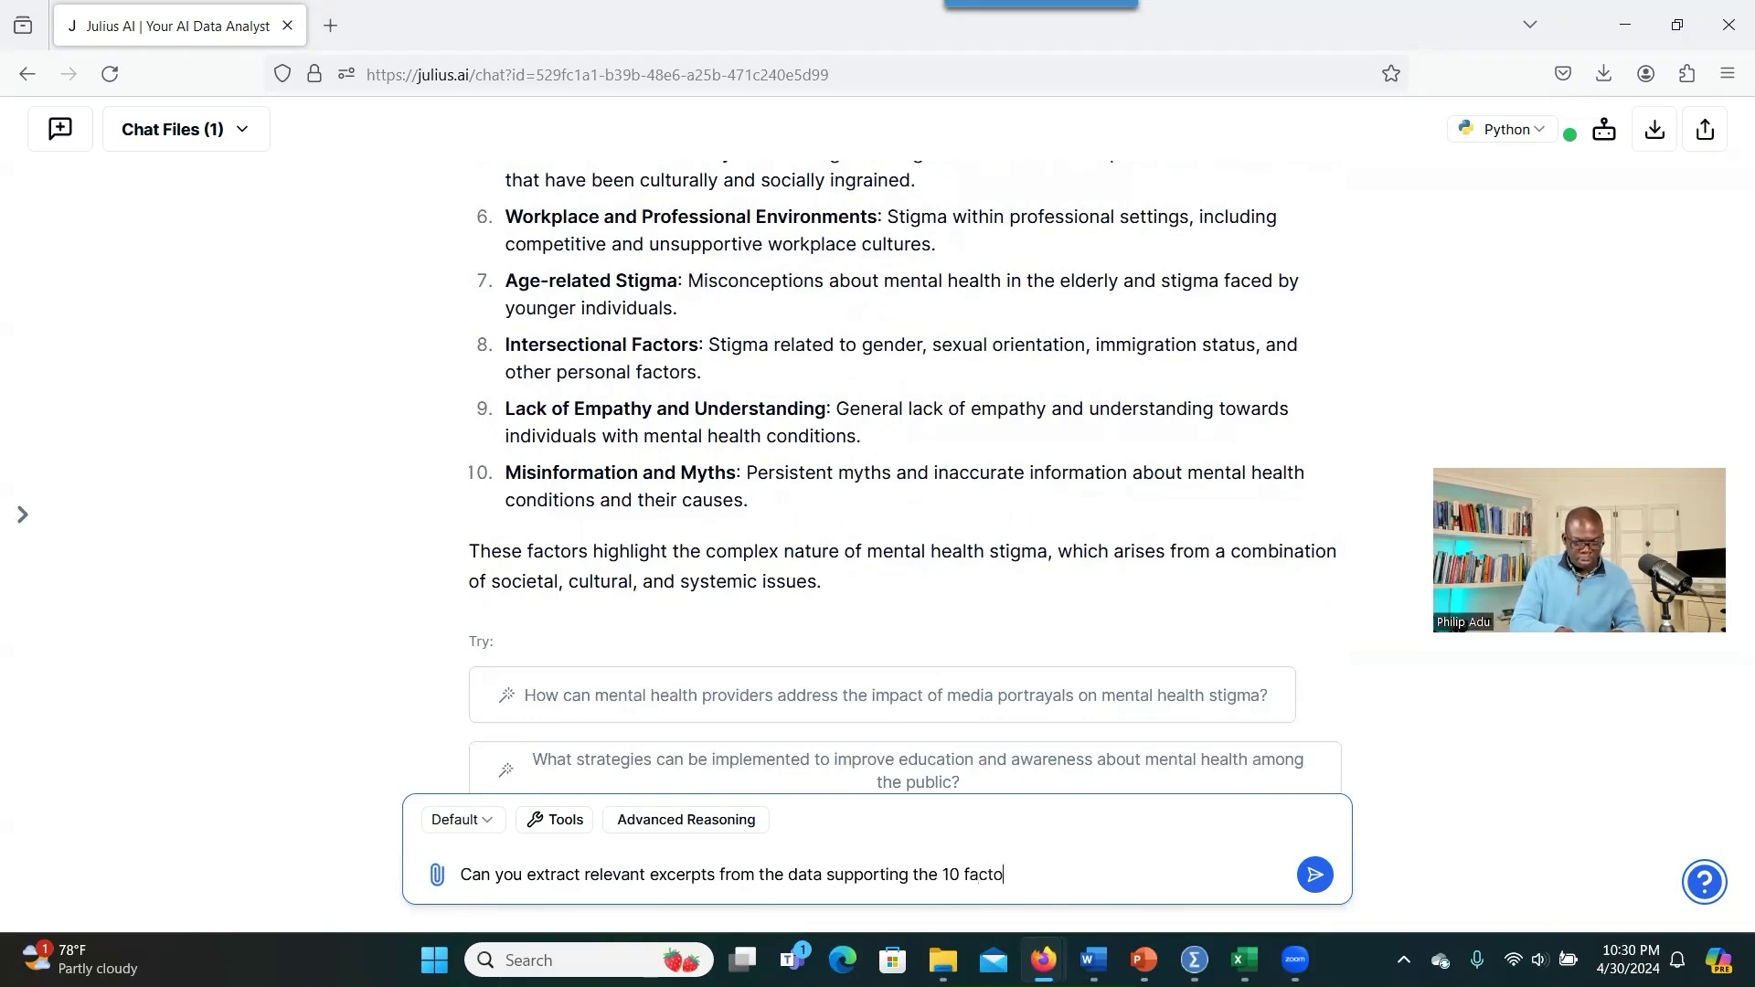
pyautogui.write('rs you have jusrt')
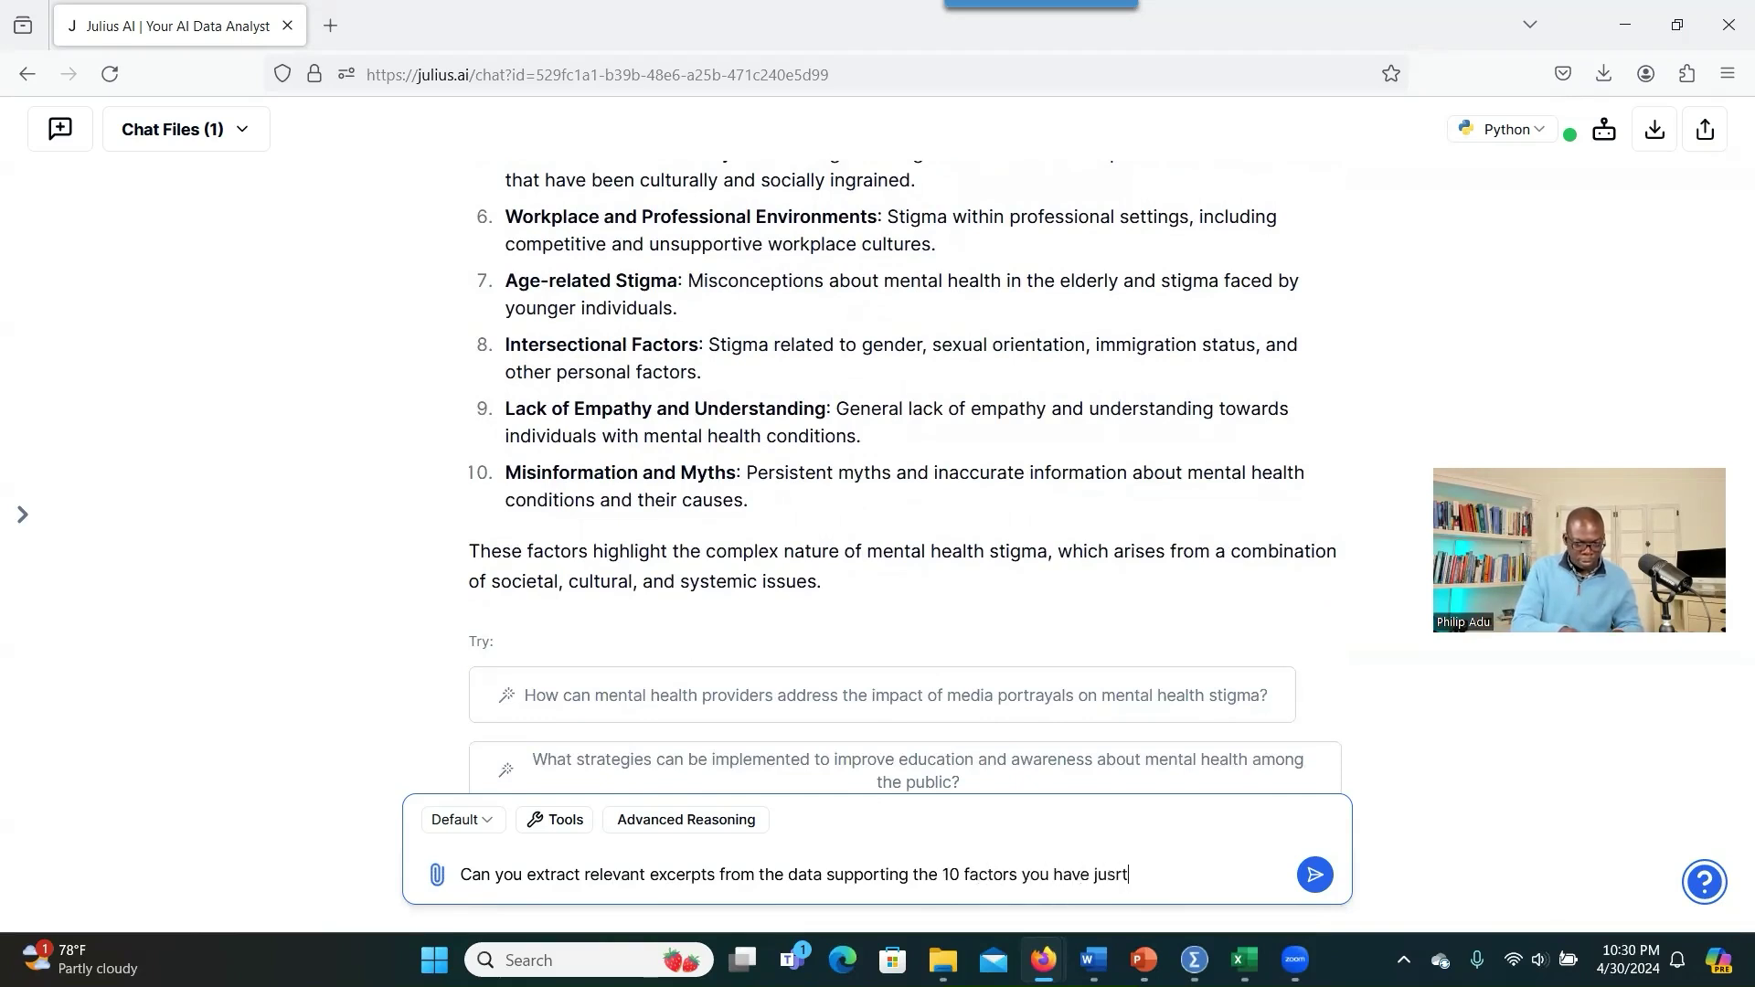
# - Fix the trailing typo, finish the request with 'provided?', and send it
pyautogui.press('BackSpace')
pyautogui.press('BackSpace')
pyautogui.write('t provided?')
pyautogui.press('Return')
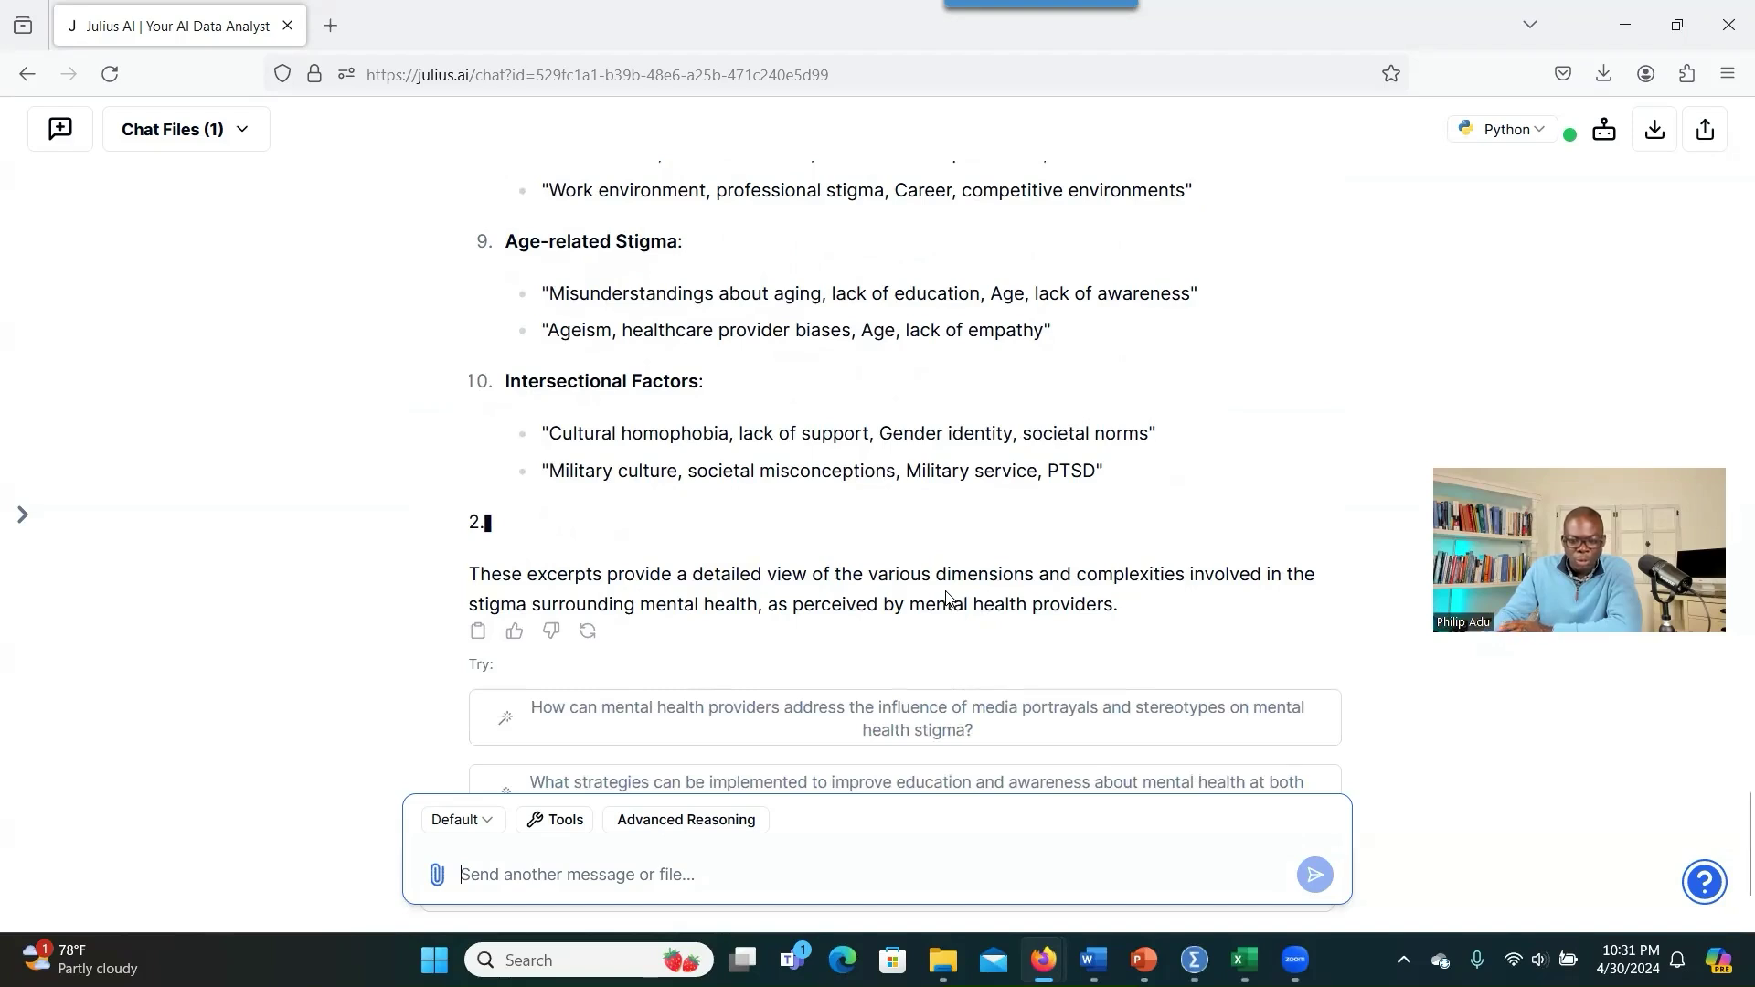
# - Scroll back through the returned excerpts and highlight part of the workplace culture excerpt
pyautogui.scroll(3, 945, 585)
pyautogui.scroll(2, 944, 574)
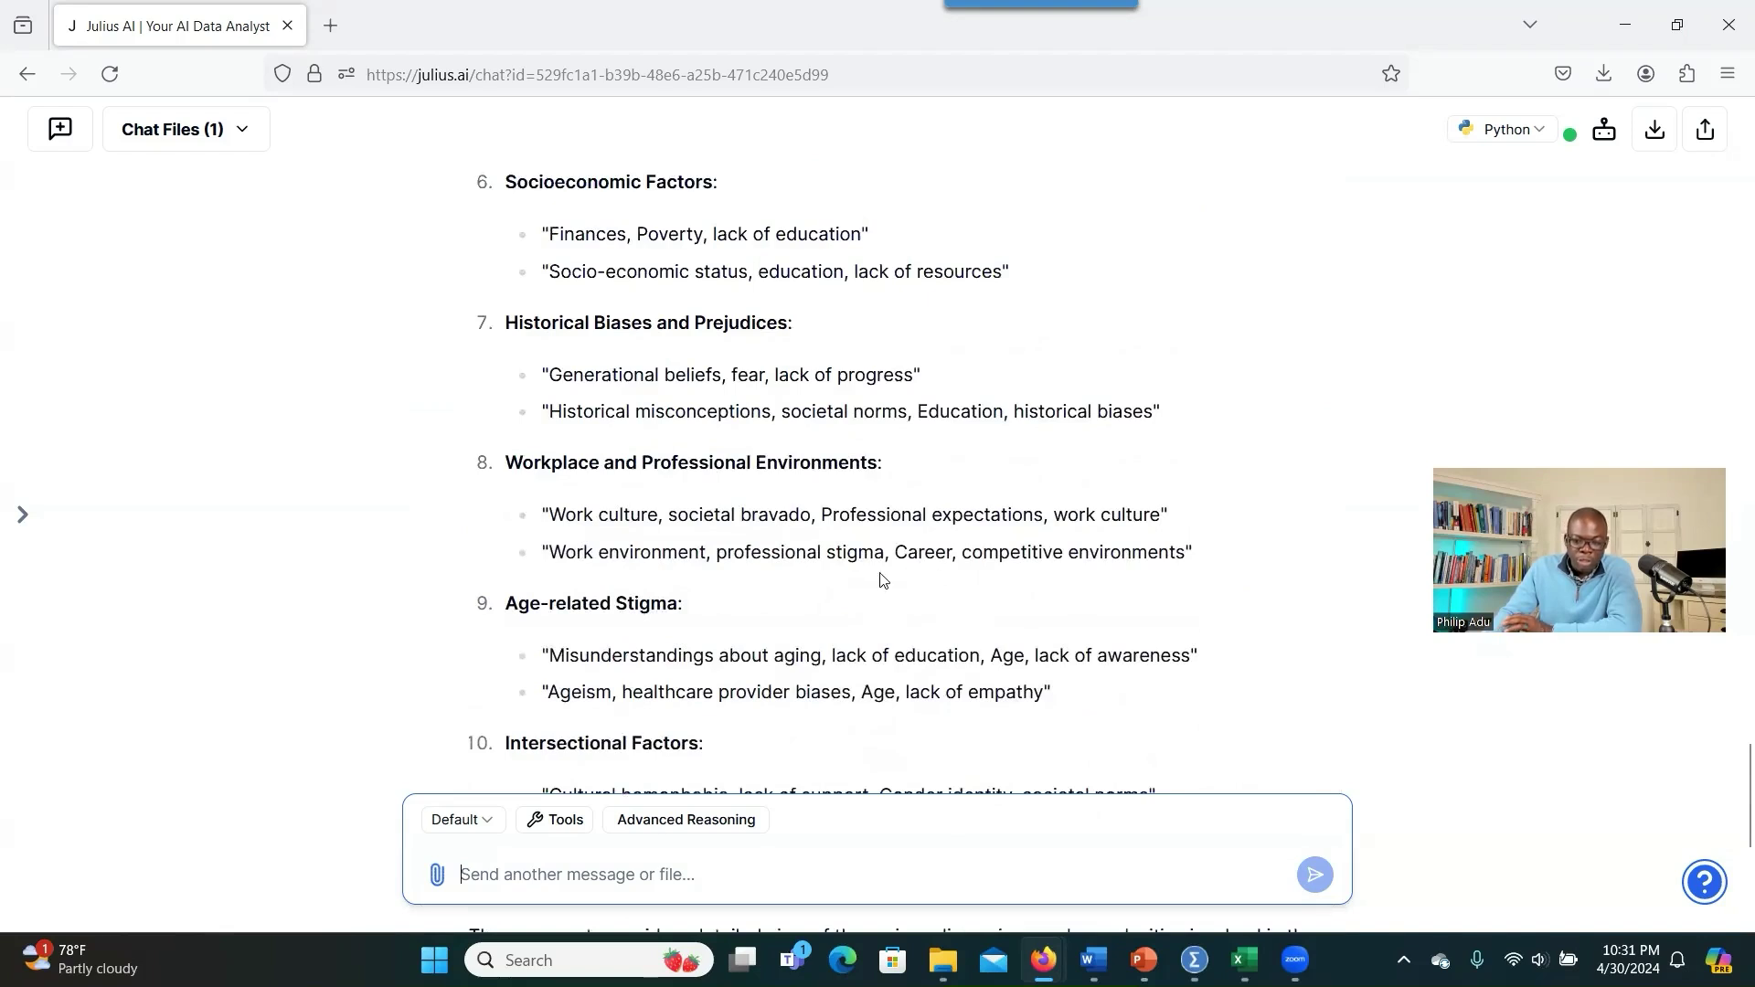
pyautogui.moveTo(668, 527); pyautogui.dragTo(631, 521)
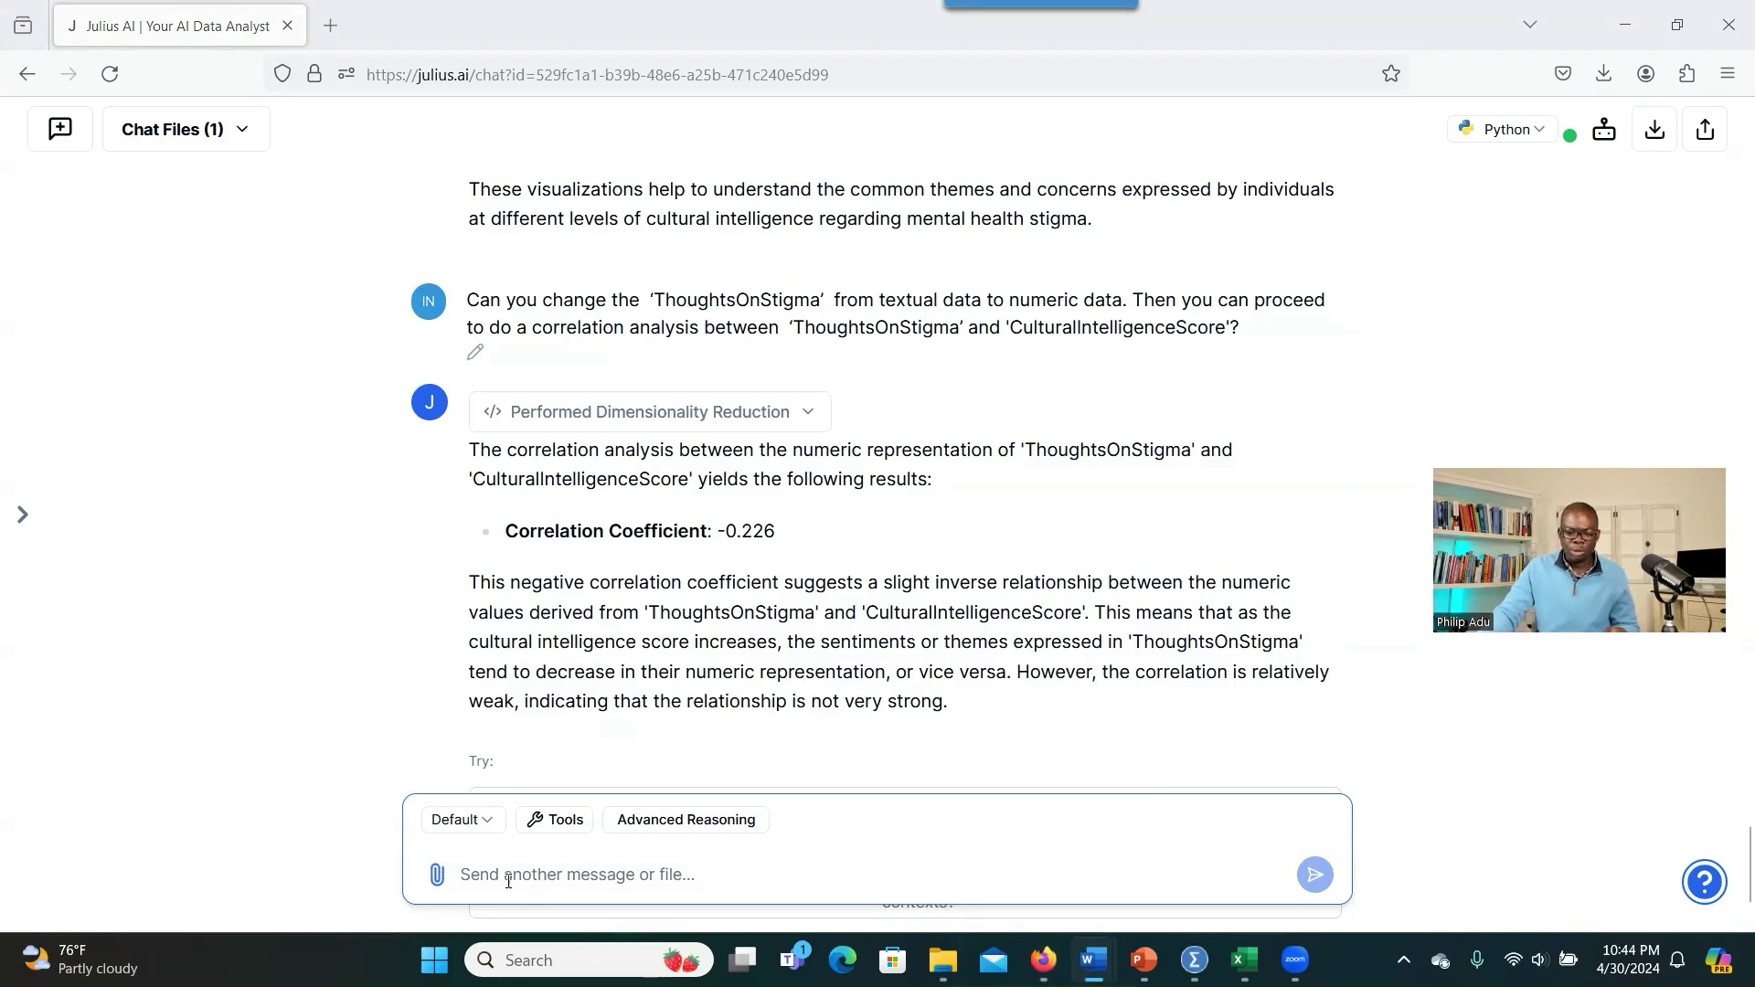
# - Paste question 3, asking which additional anti-stigma measures providers suggest, into the message box
pyautogui.click(549, 876)
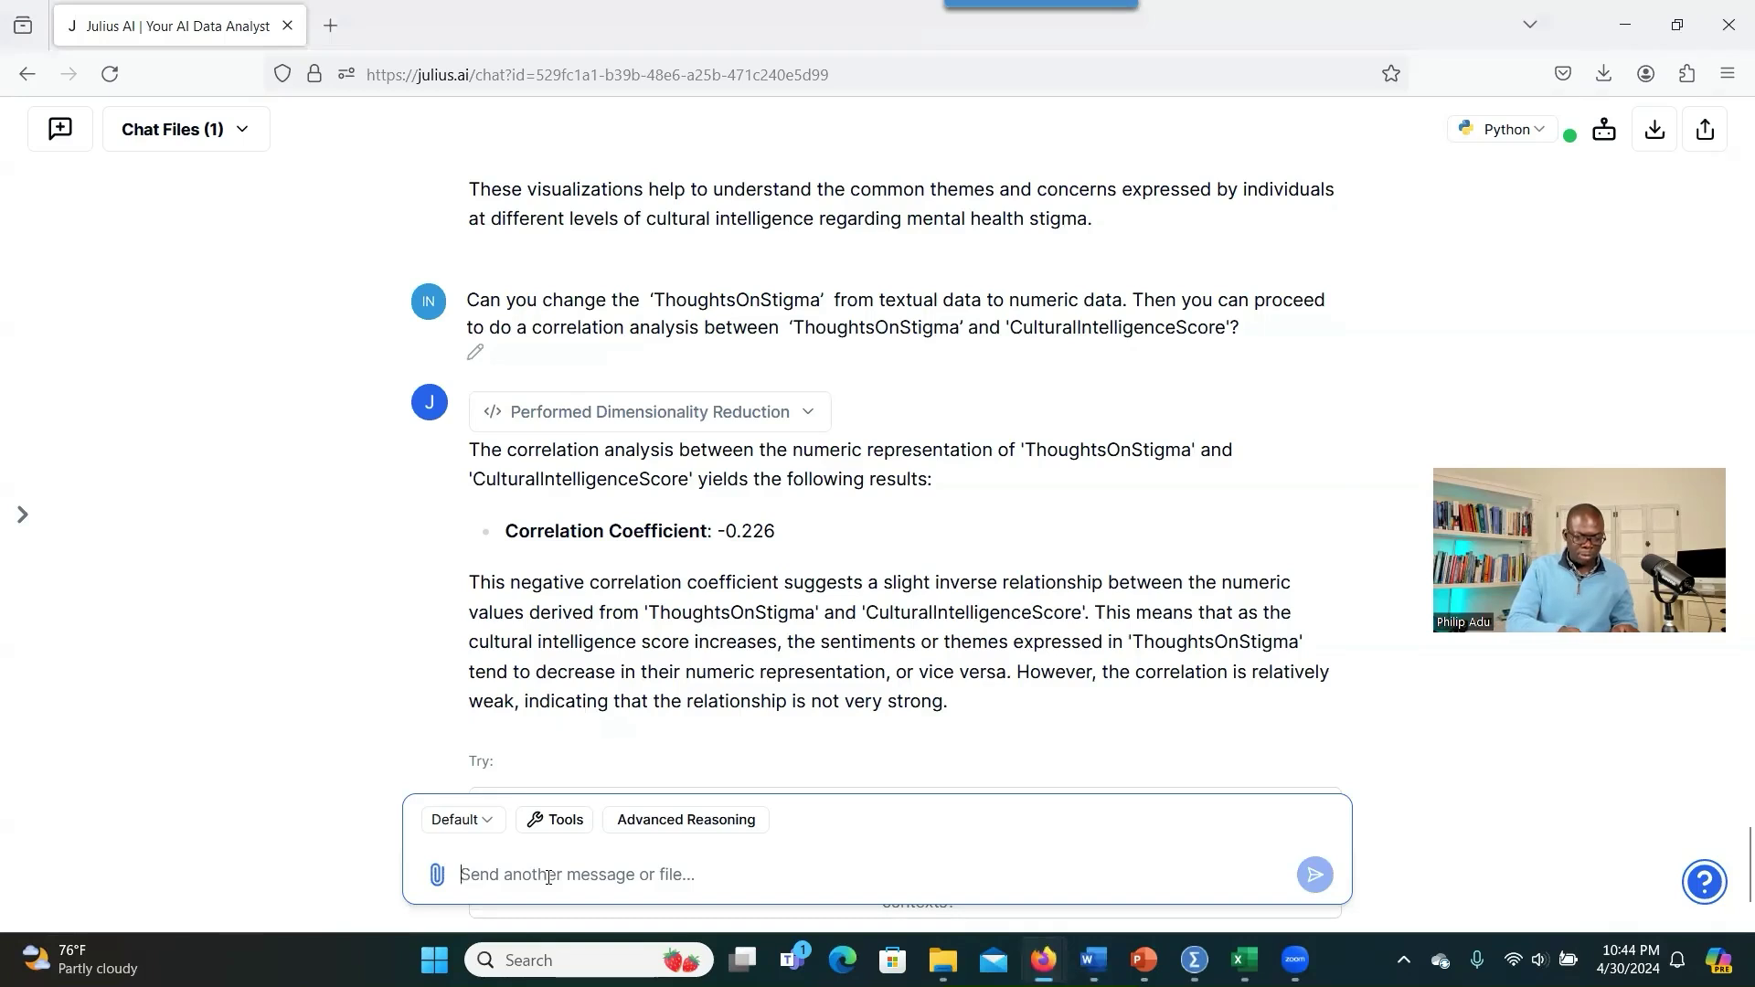
pyautogui.write('3.\tWhat additional measures do mental health providers suggest could be taken to address mental health stigma?')
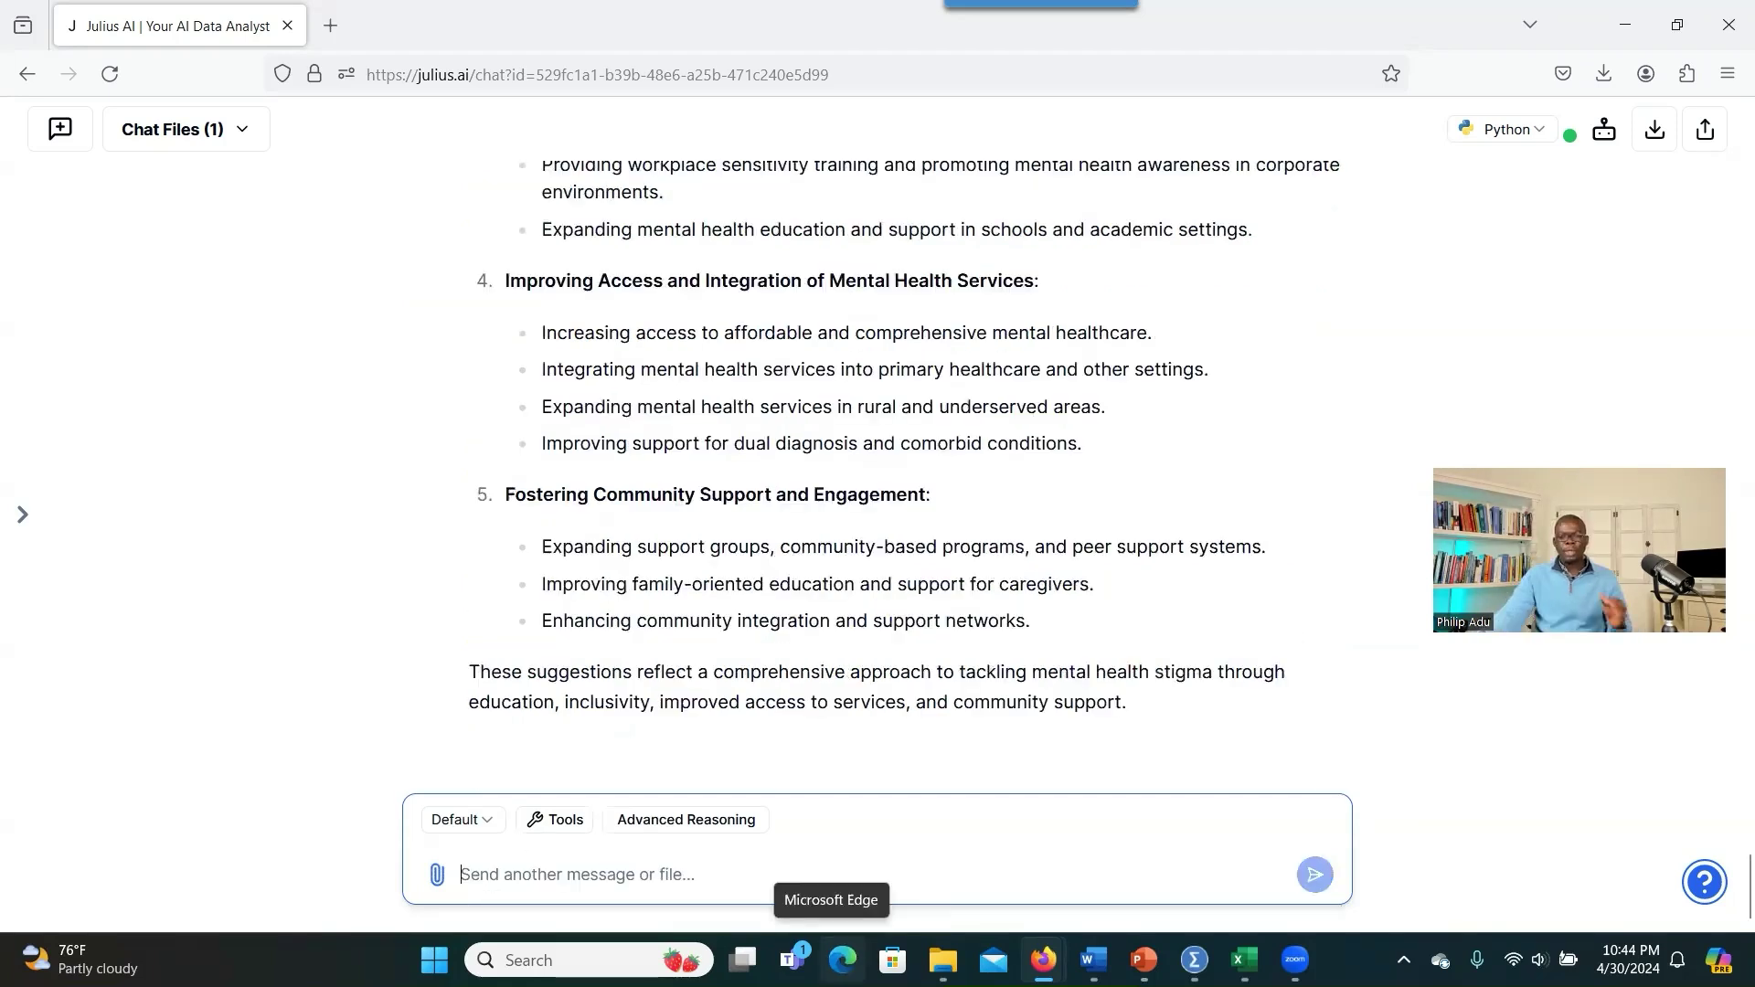
pyautogui.scroll(3, 783, 472)
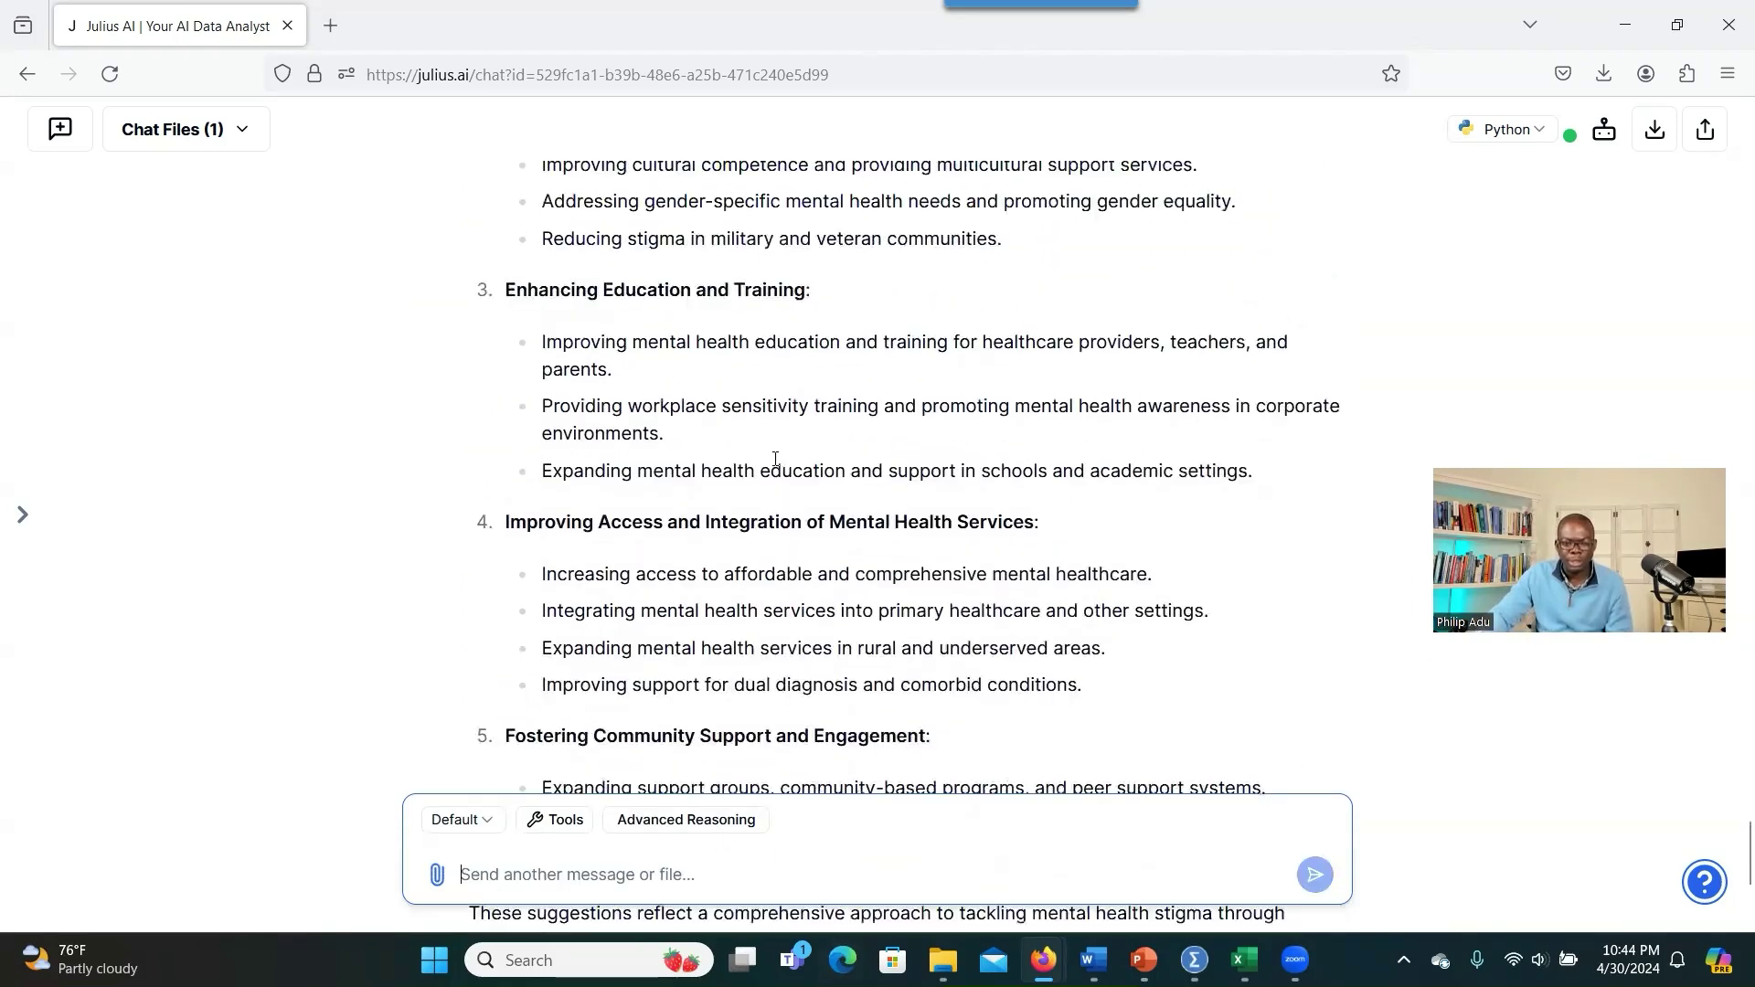
pyautogui.scroll(3, 784, 472)
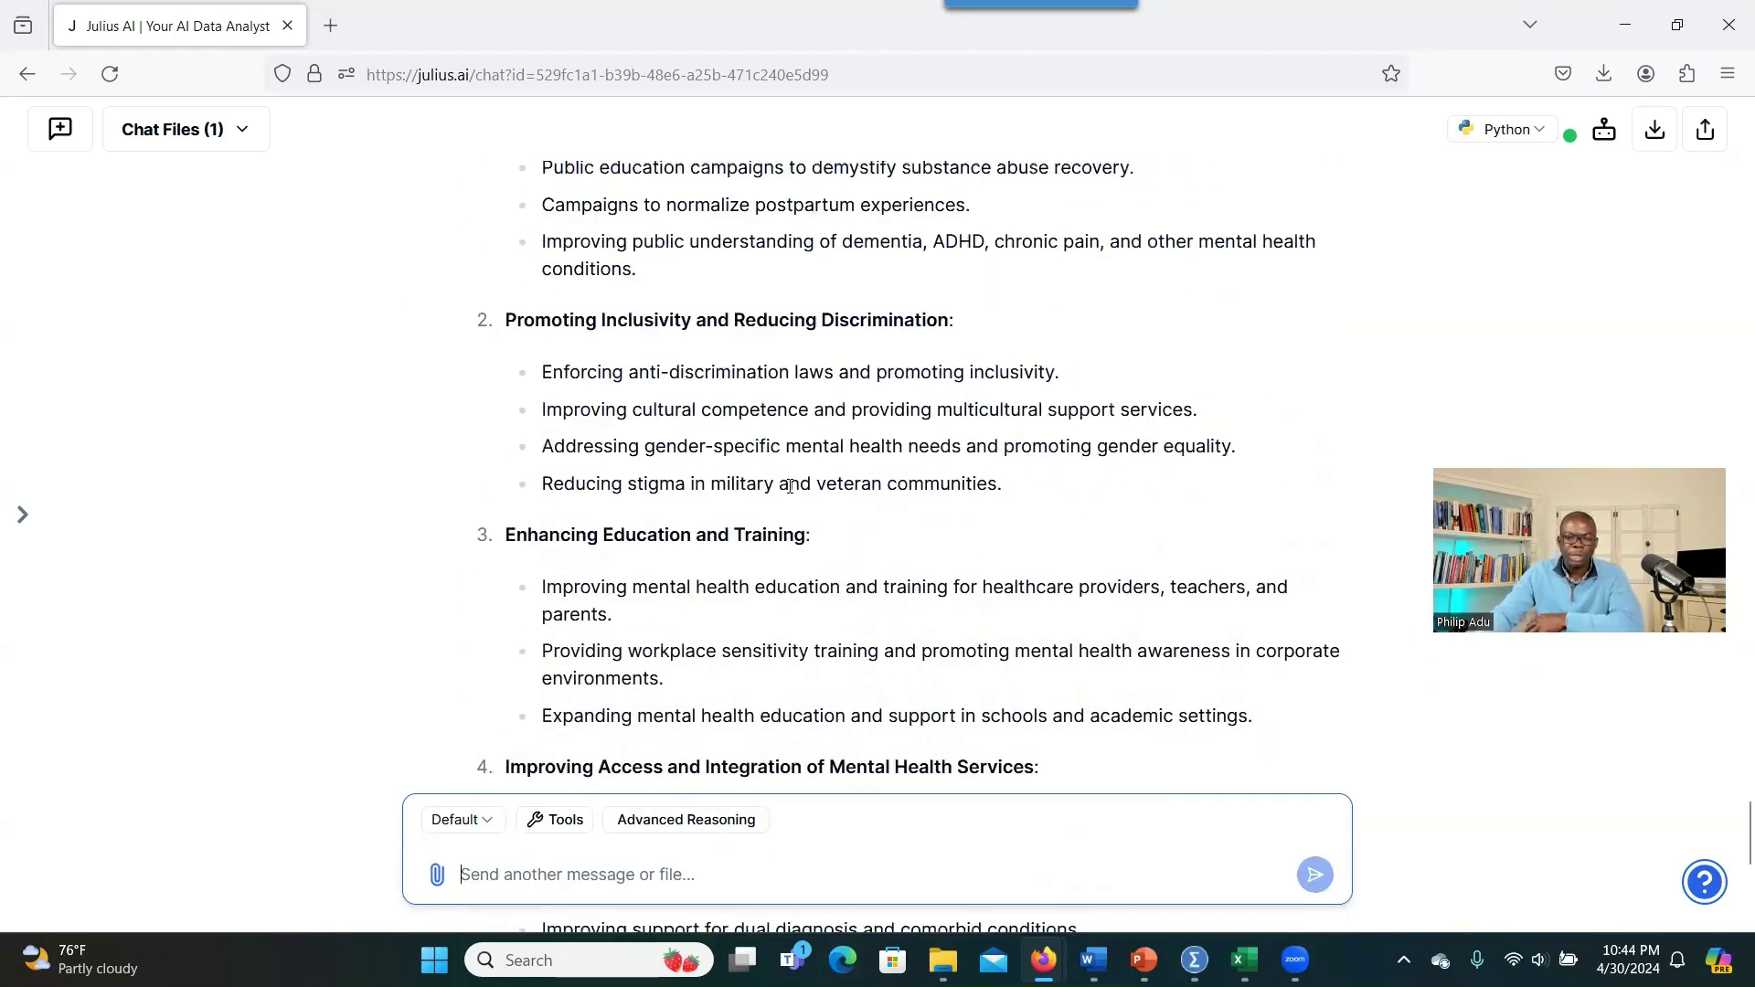
pyautogui.scroll(5, 788, 475)
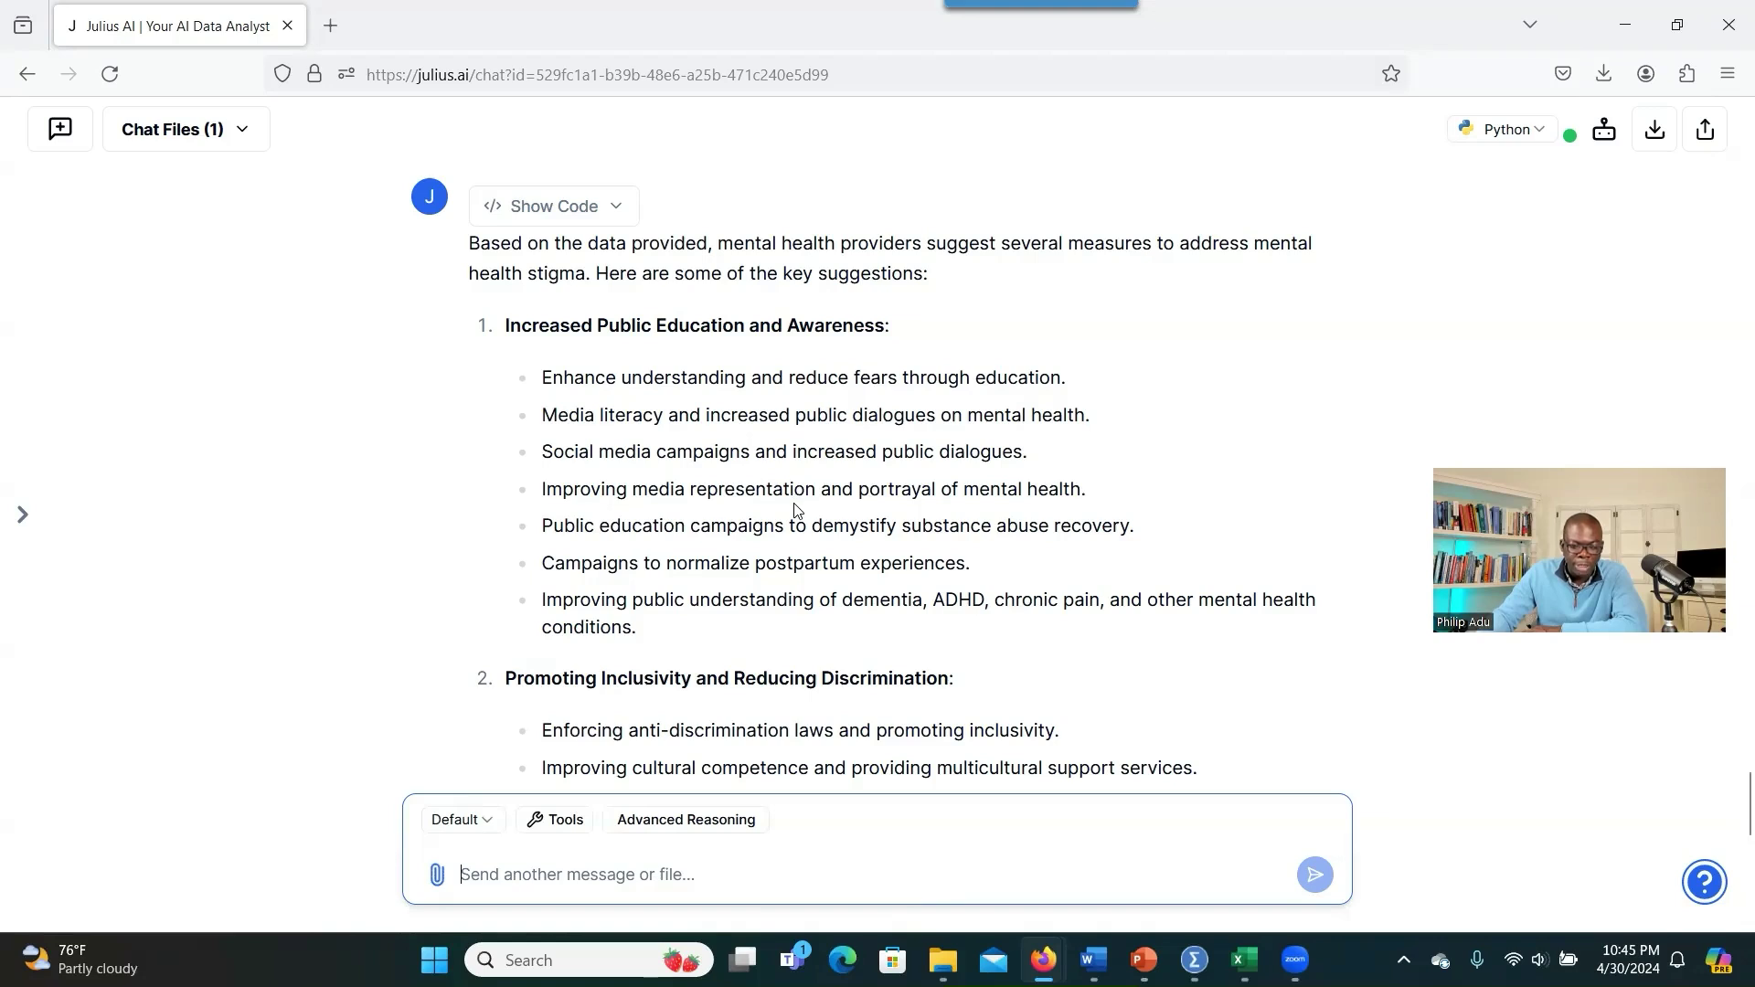
pyautogui.scroll(-10, 794, 514)
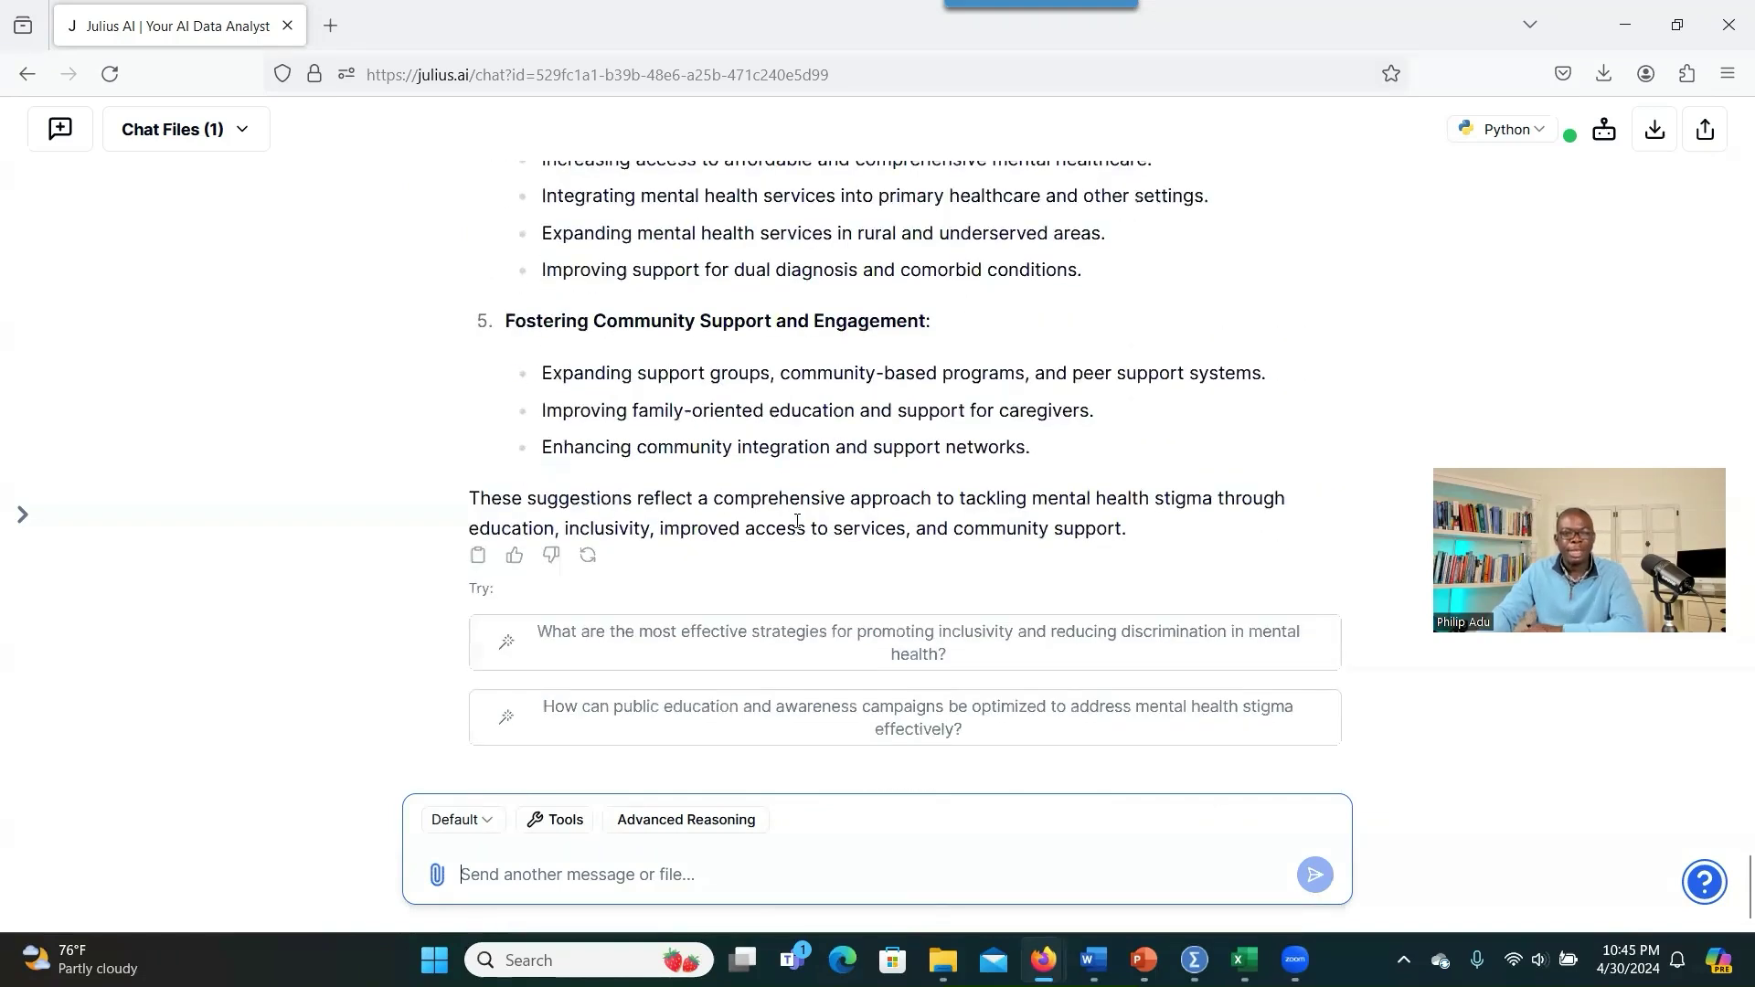
pyautogui.scroll(15, 814, 518)
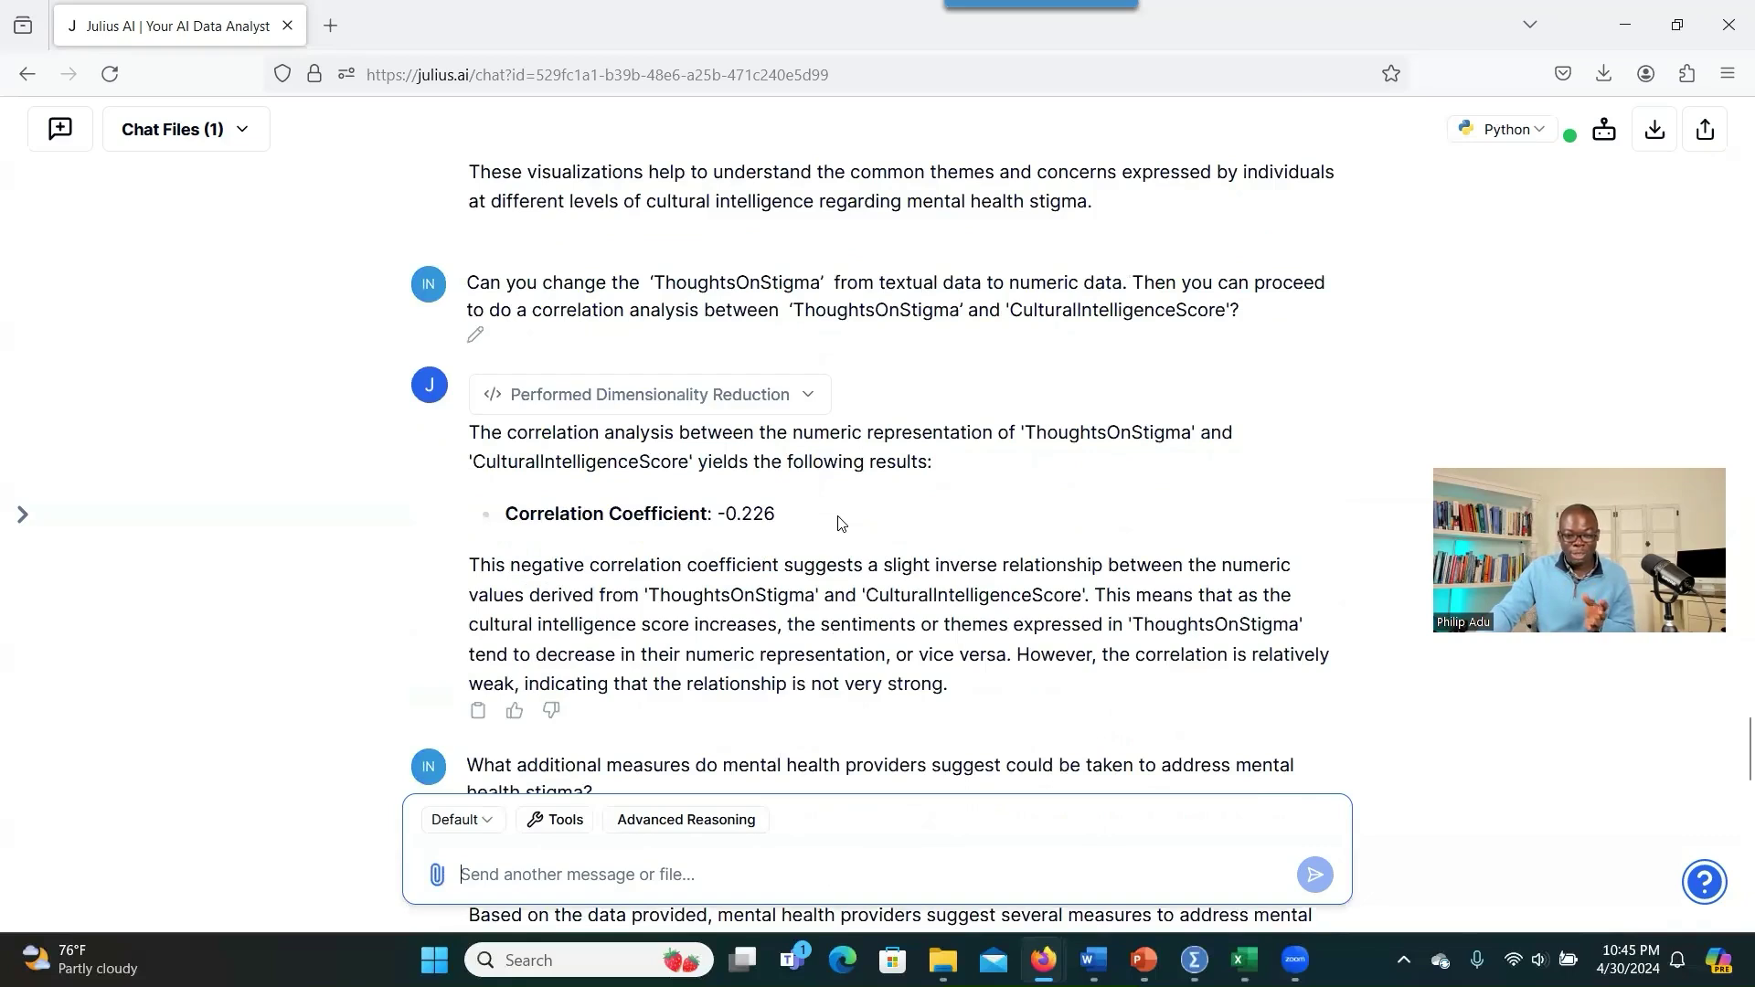
pyautogui.scroll(12, 841, 523)
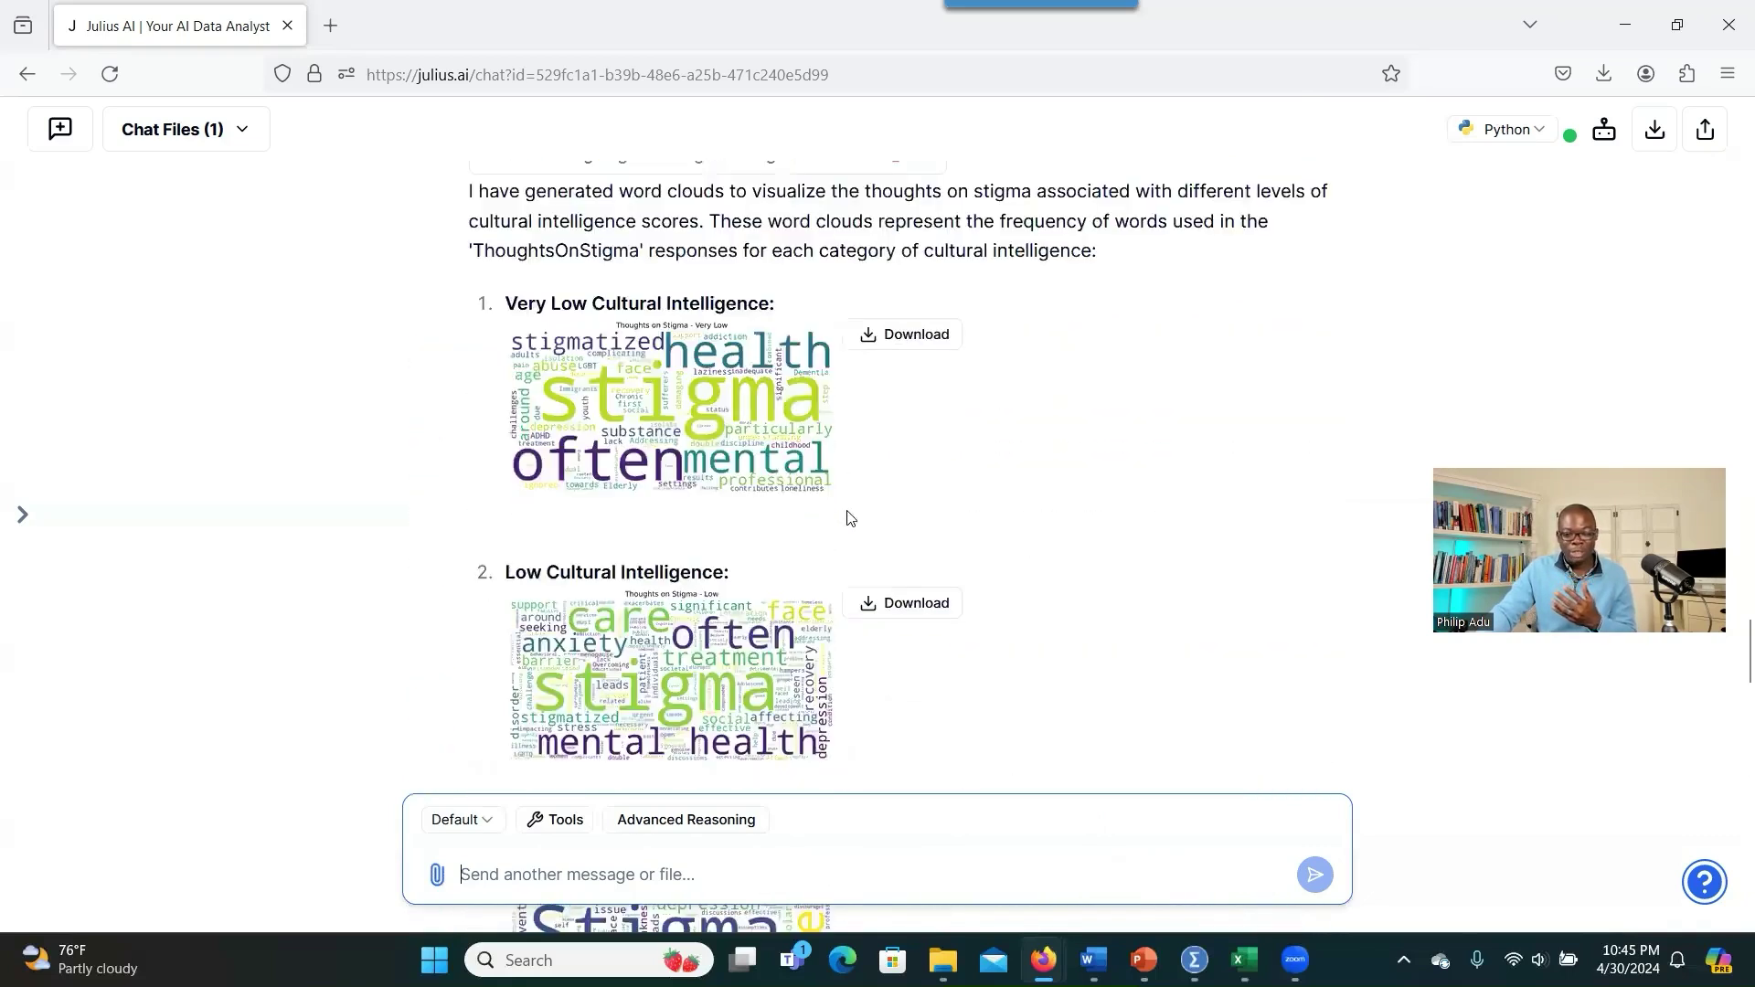
pyautogui.scroll(5, 850, 519)
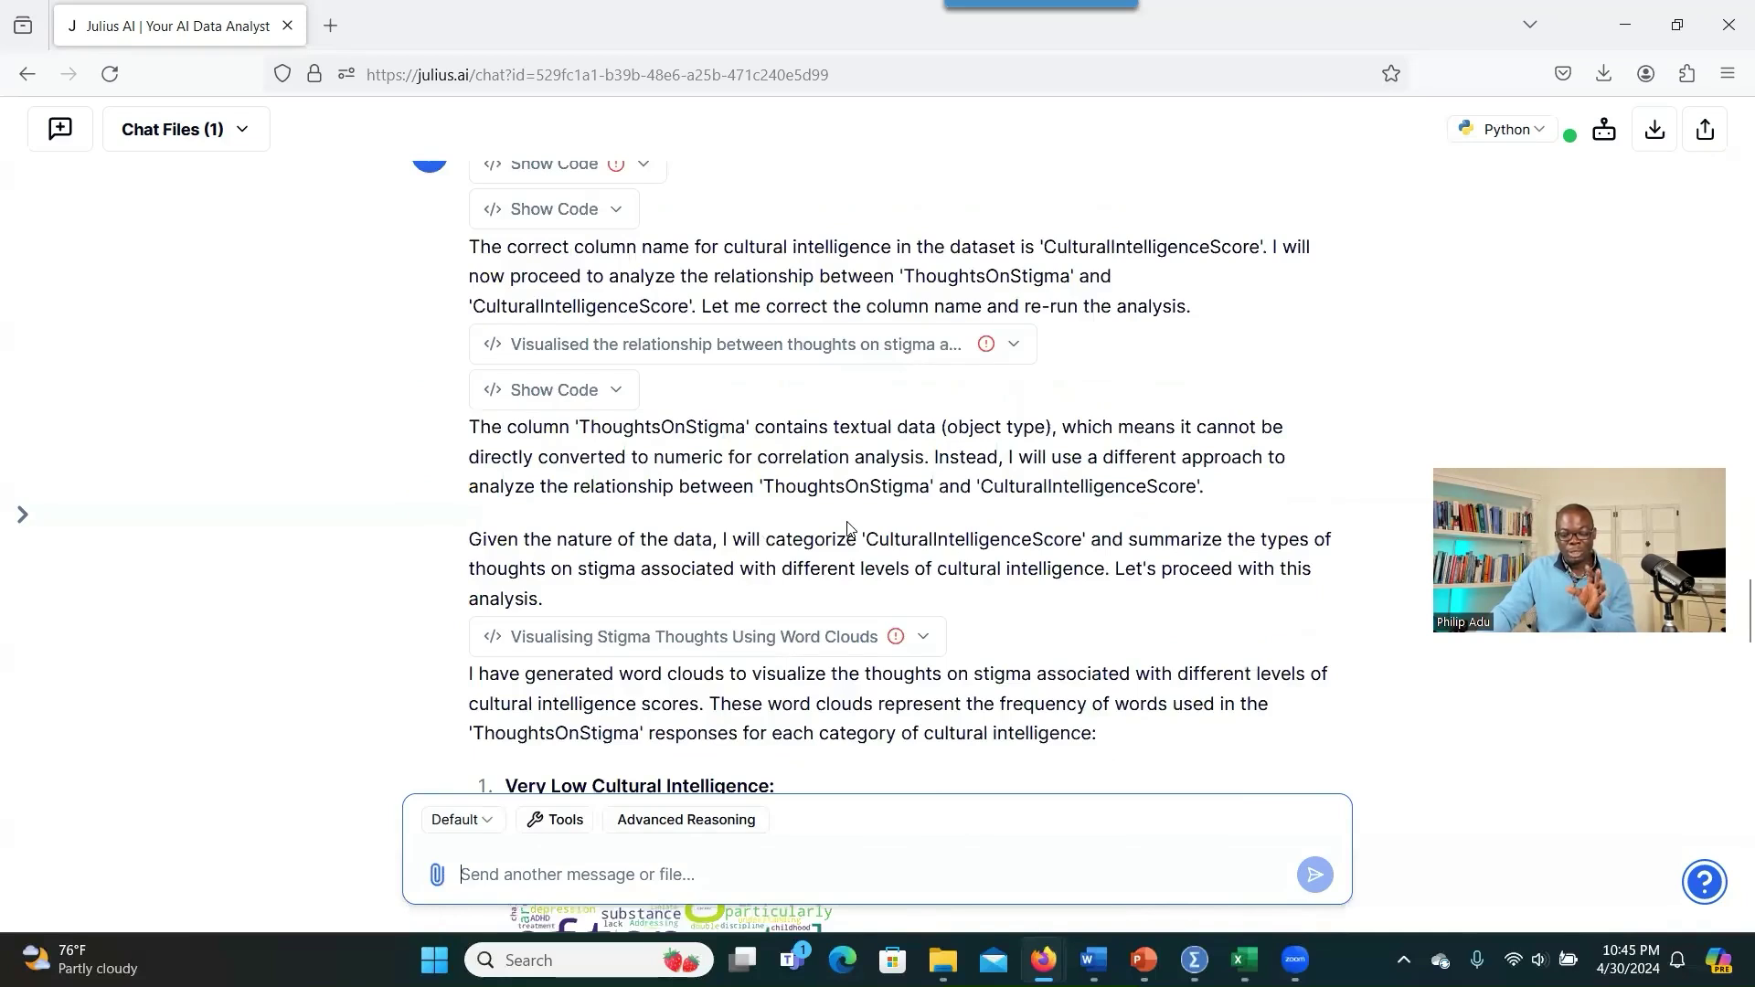
pyautogui.scroll(2, 847, 528)
pyautogui.scroll(-15, 857, 525)
pyautogui.scroll(4, 856, 525)
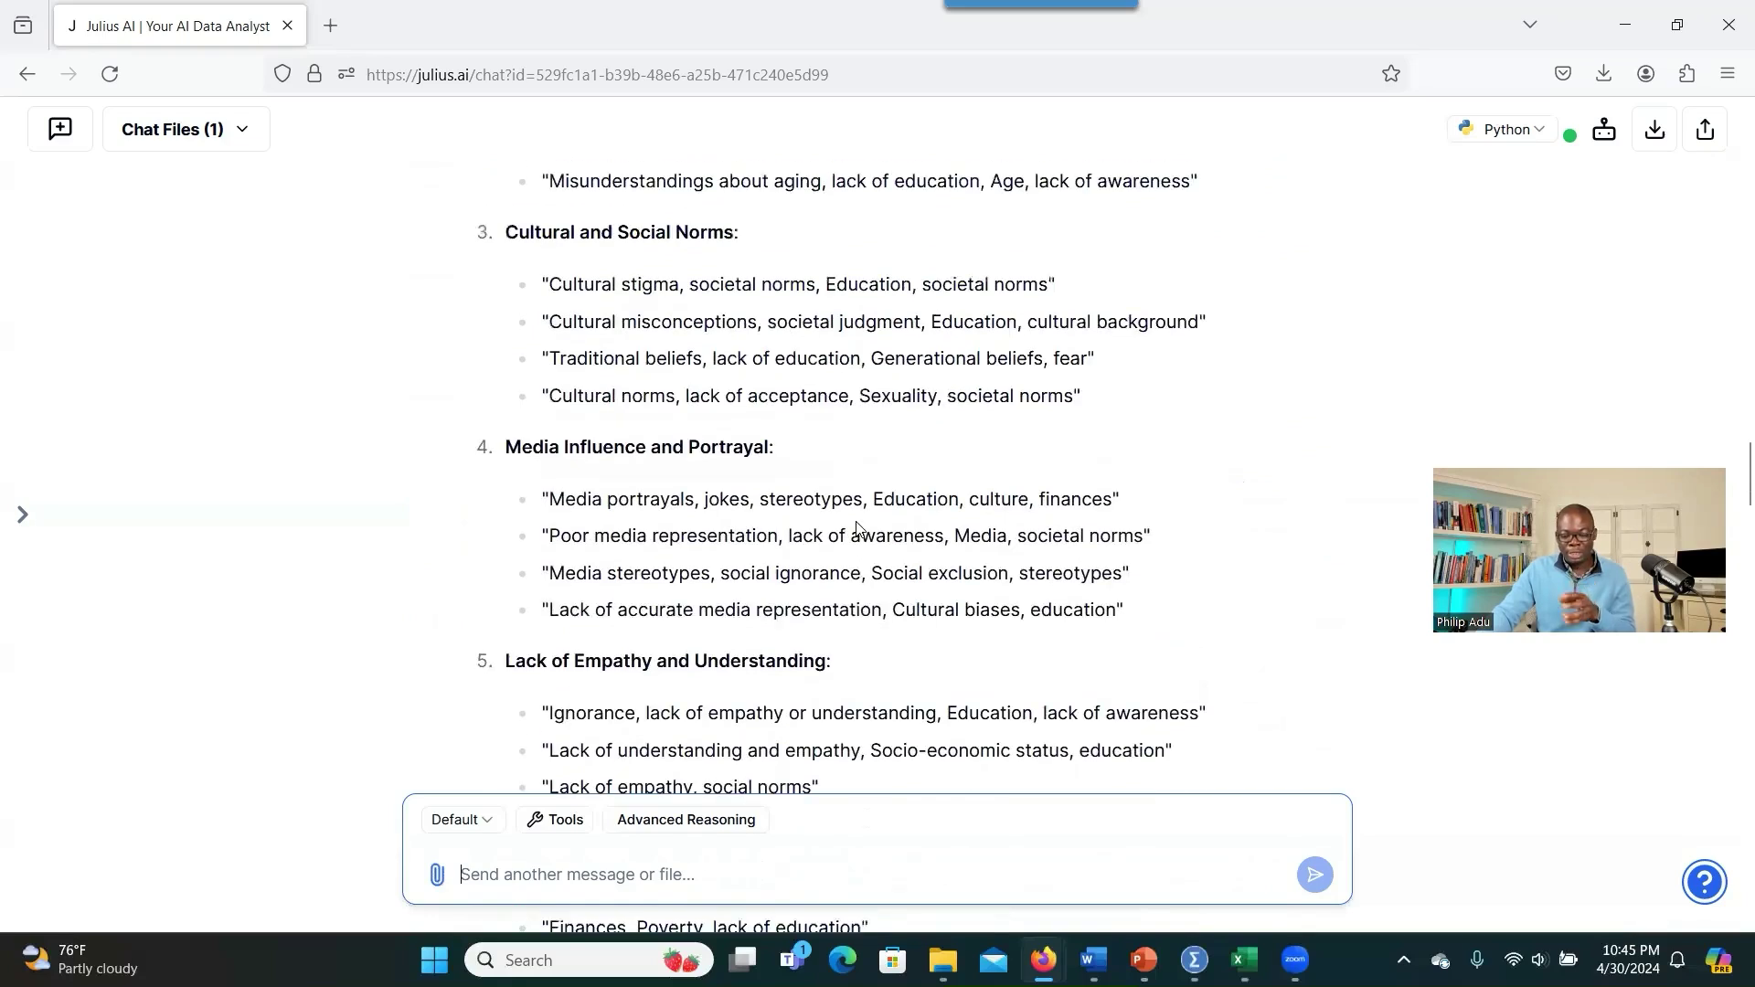
pyautogui.scroll(1, 856, 528)
pyautogui.scroll(8, 857, 525)
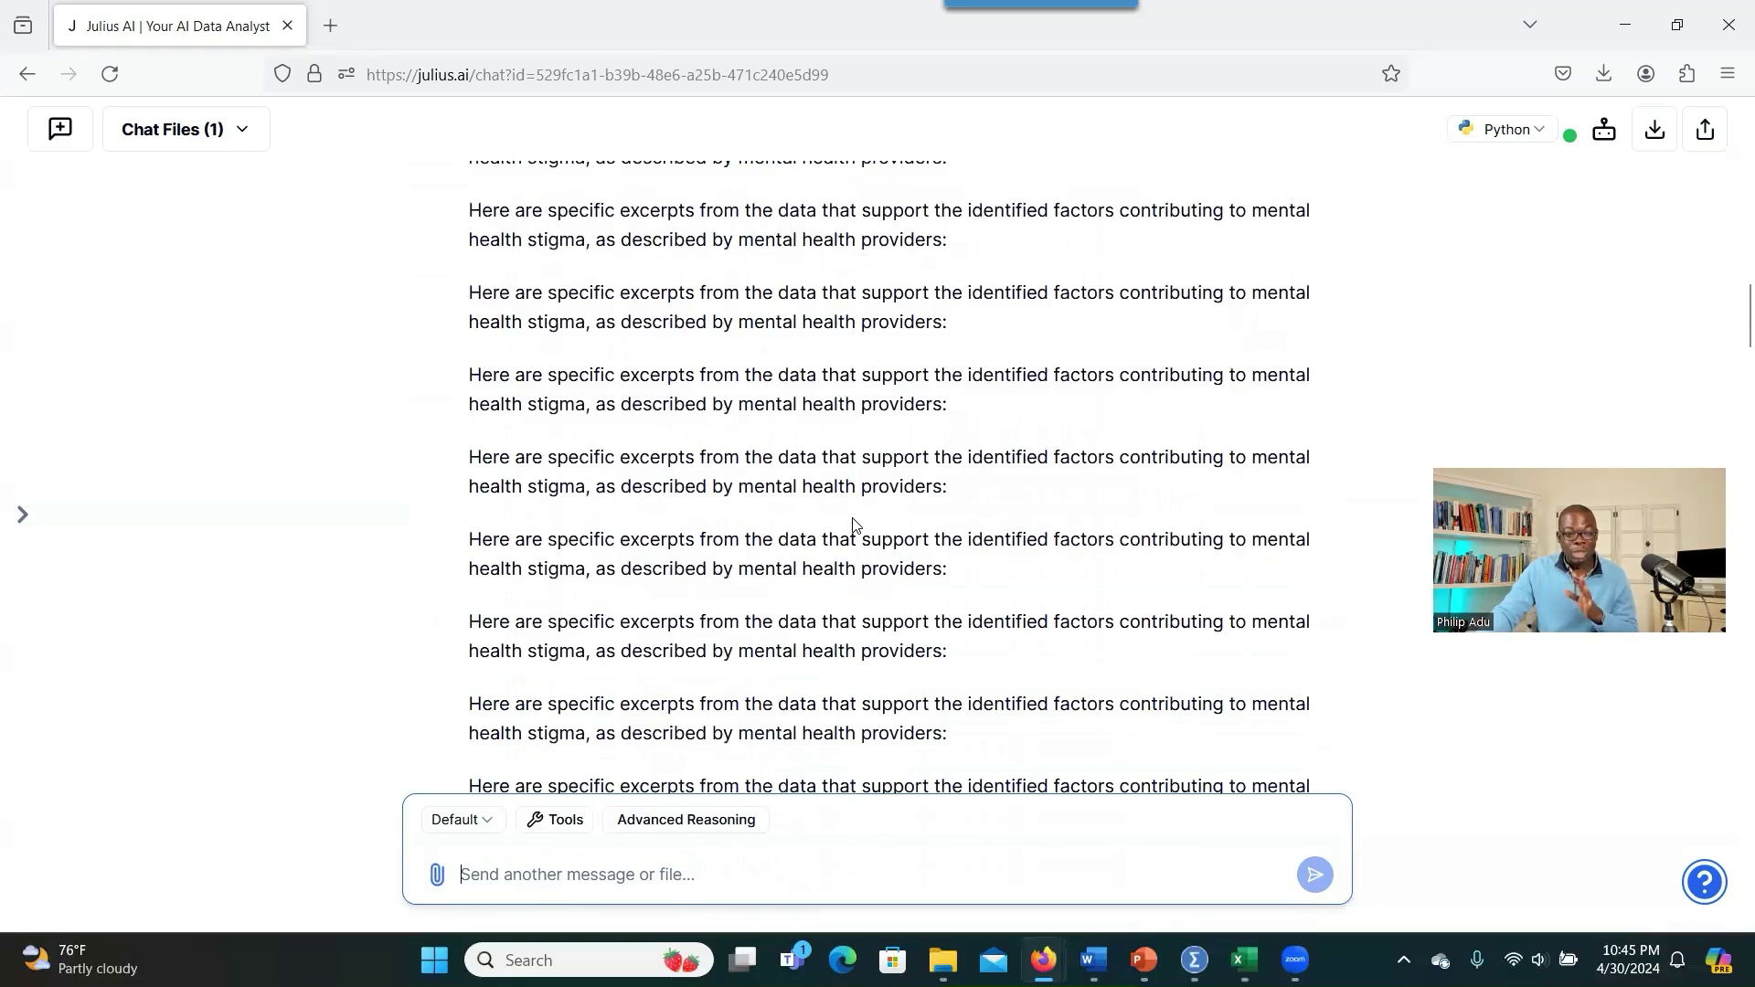
pyautogui.scroll(6, 855, 523)
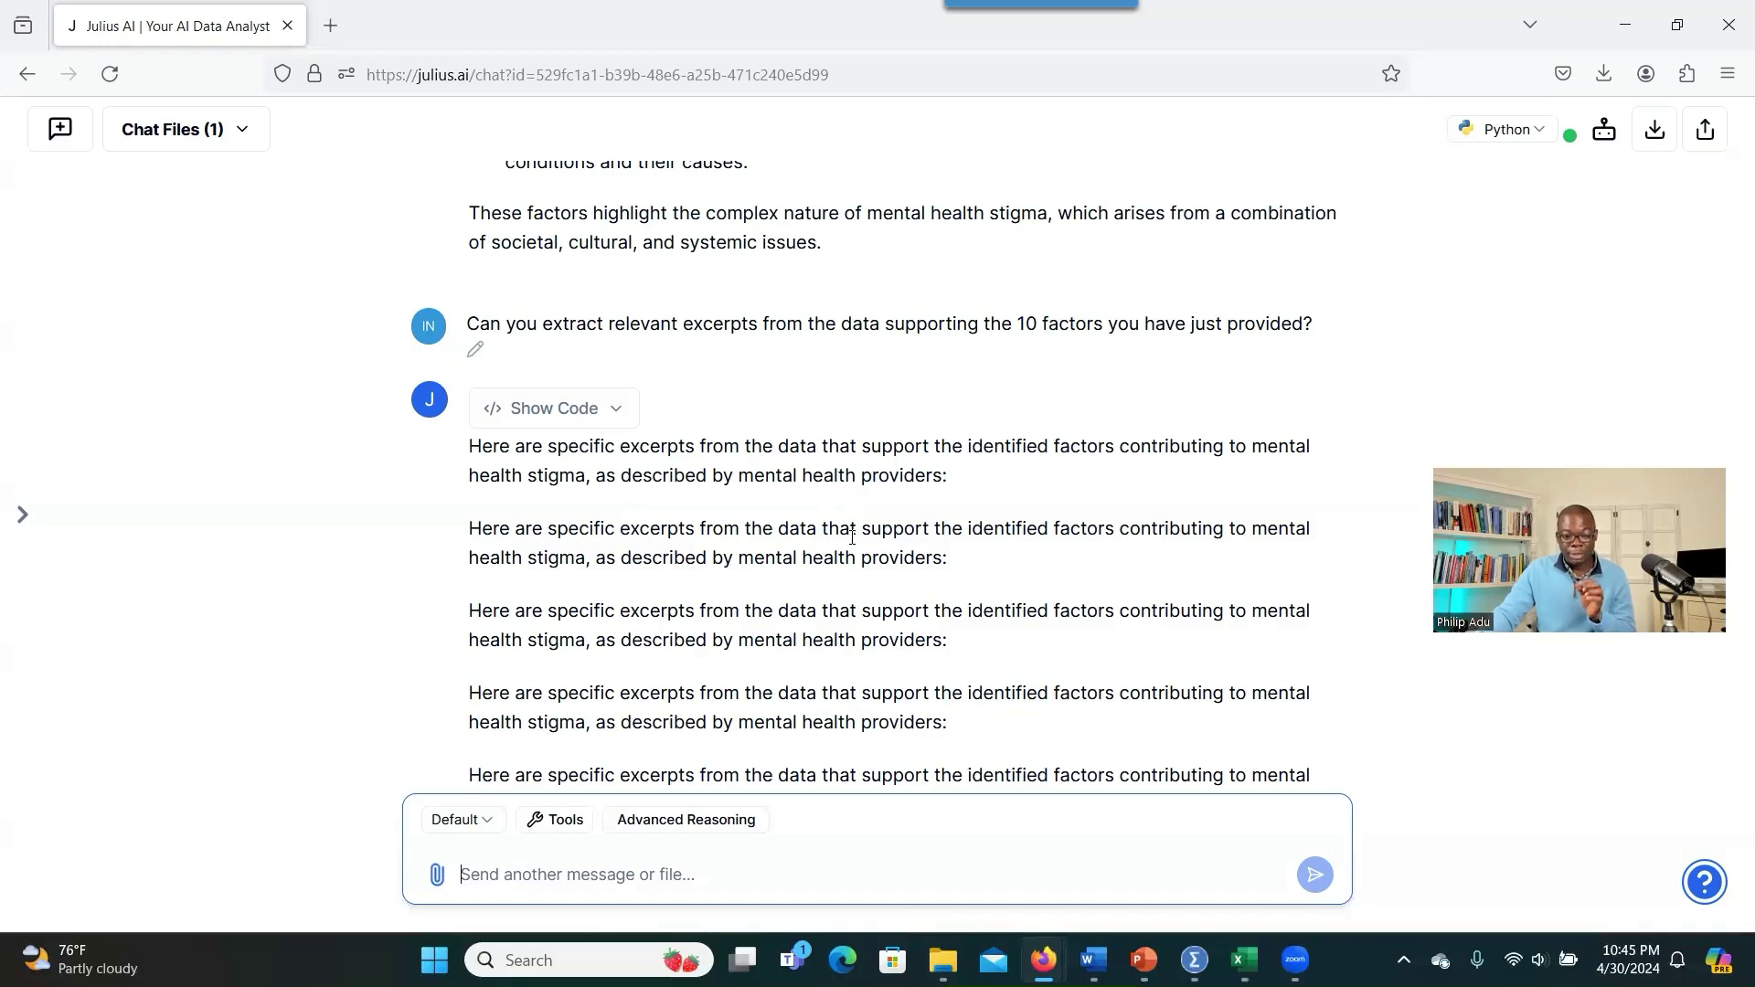
pyautogui.scroll(15, 914, 512)
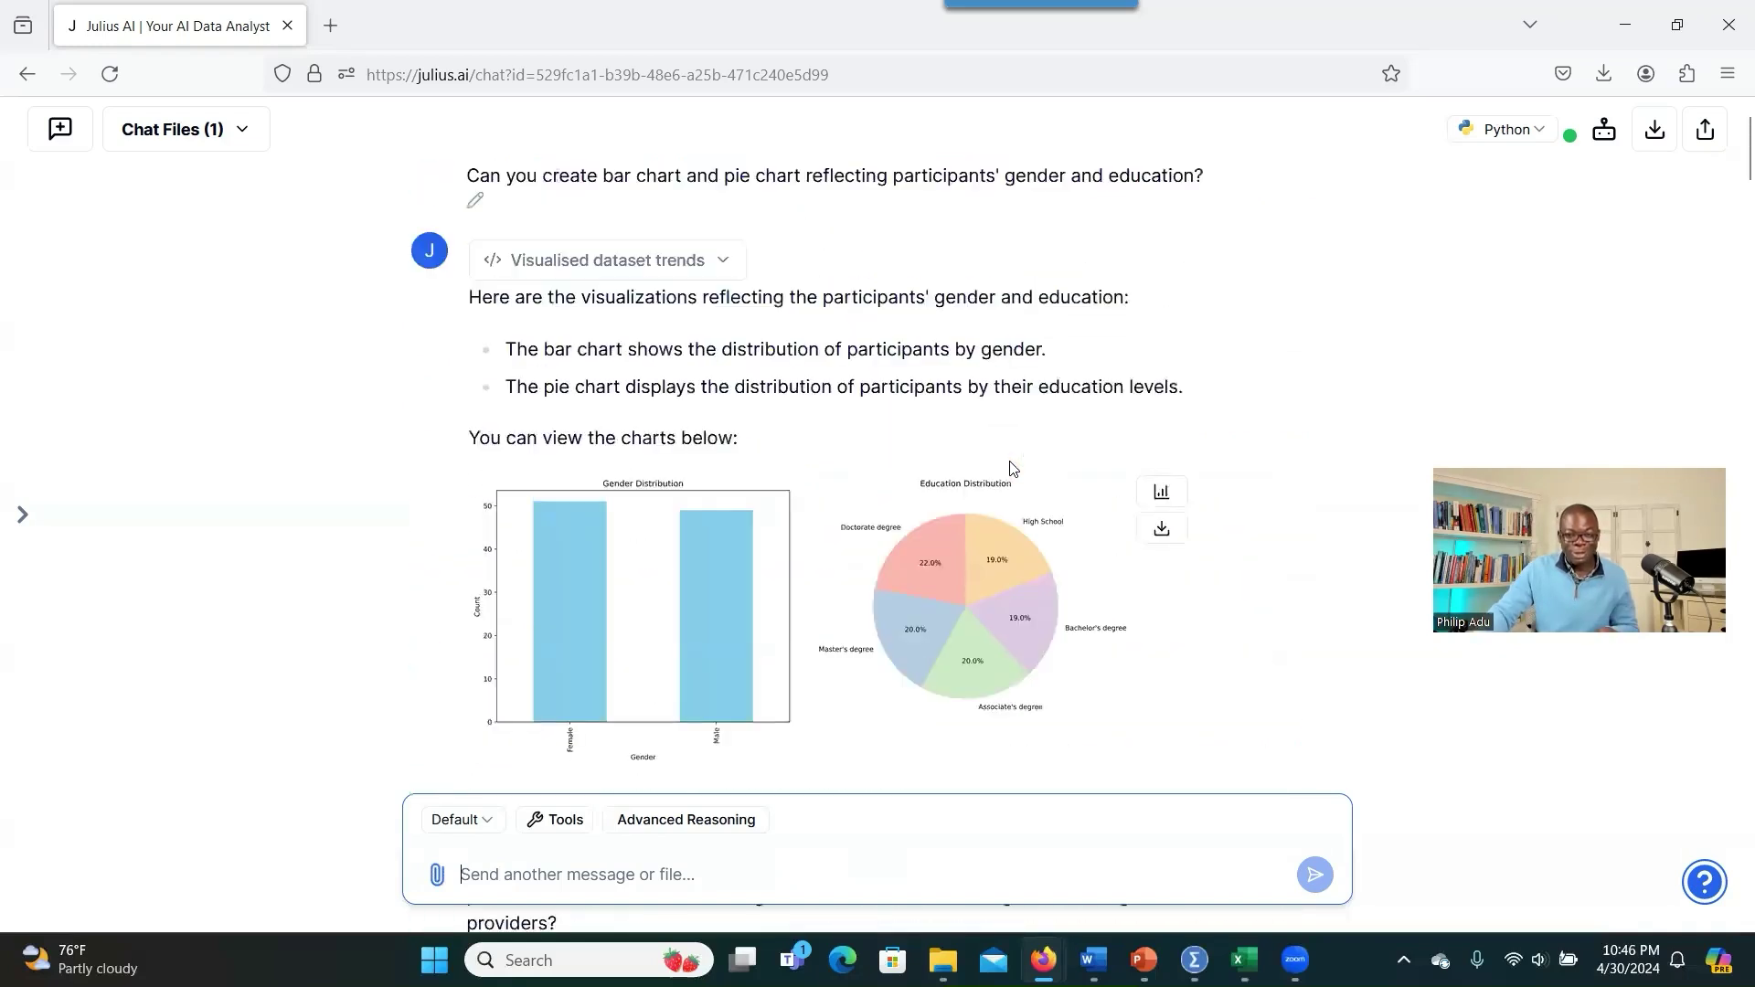